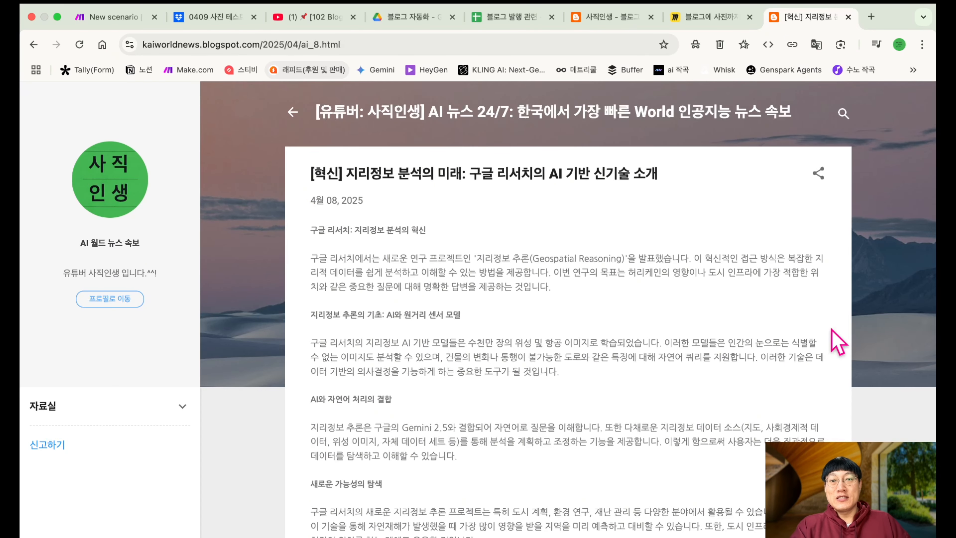
Look at the blog automation video on YouTube and examine the published geospatial analysis blog post
key(super+3)
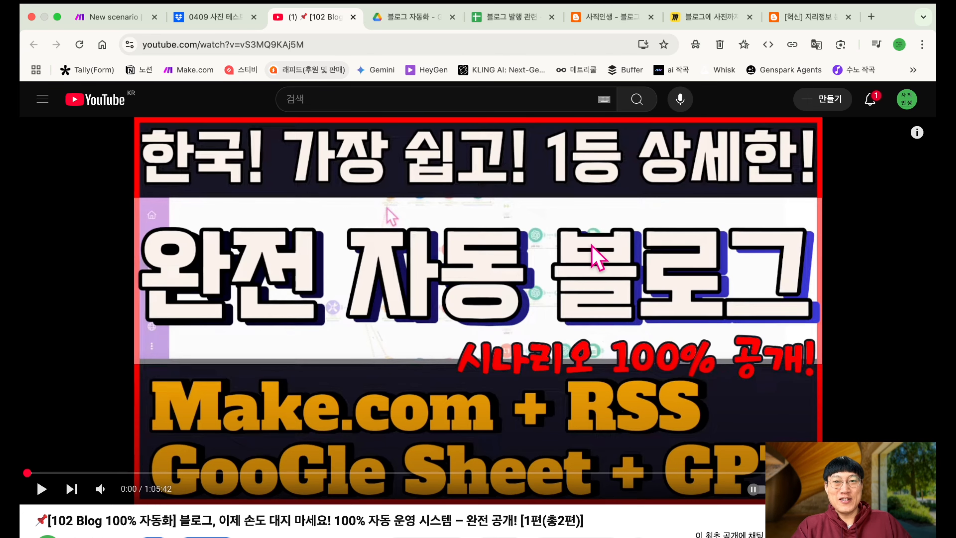
scroll(593, 260, down, 1)
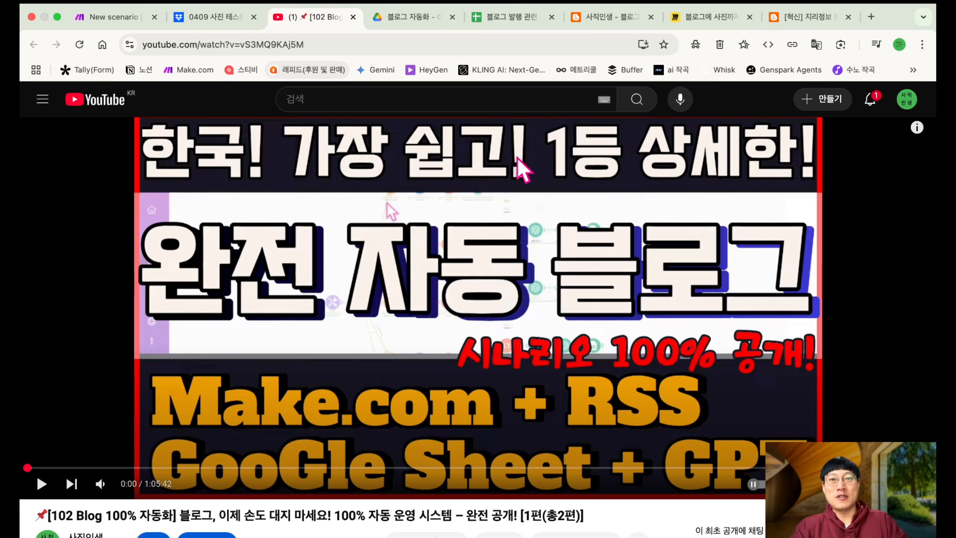
click(807, 17)
scroll(428, 302, down, 2)
scroll(427, 294, down, 20)
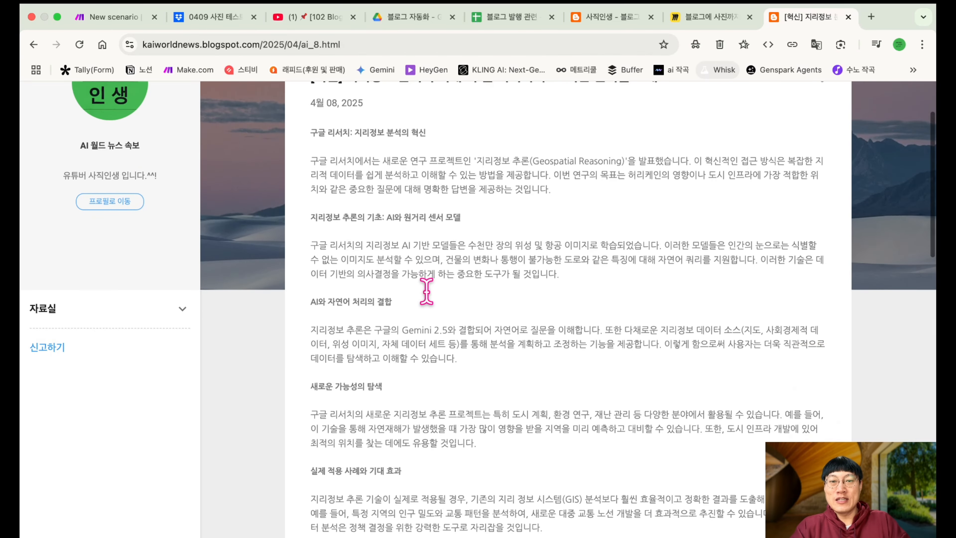
scroll(435, 306, up, 20)
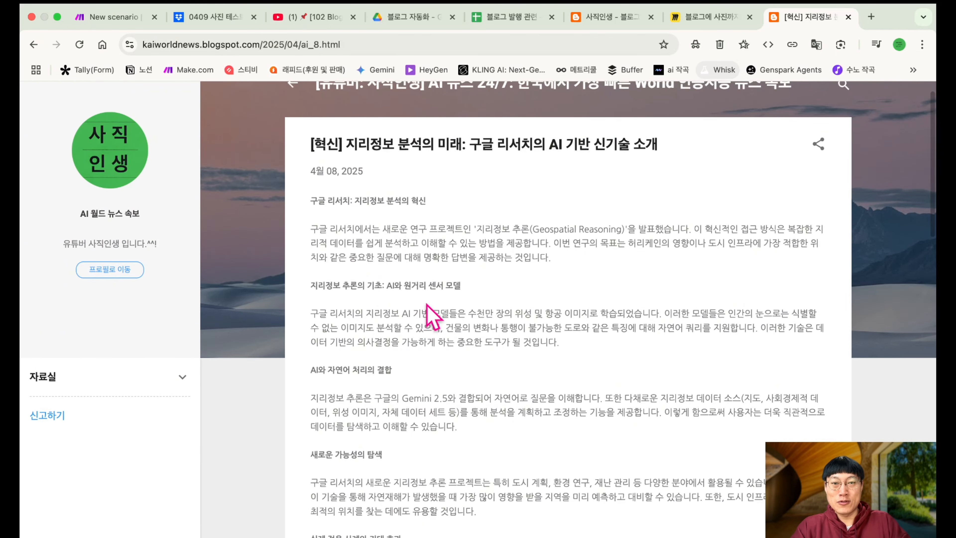
scroll(437, 316, up, 2)
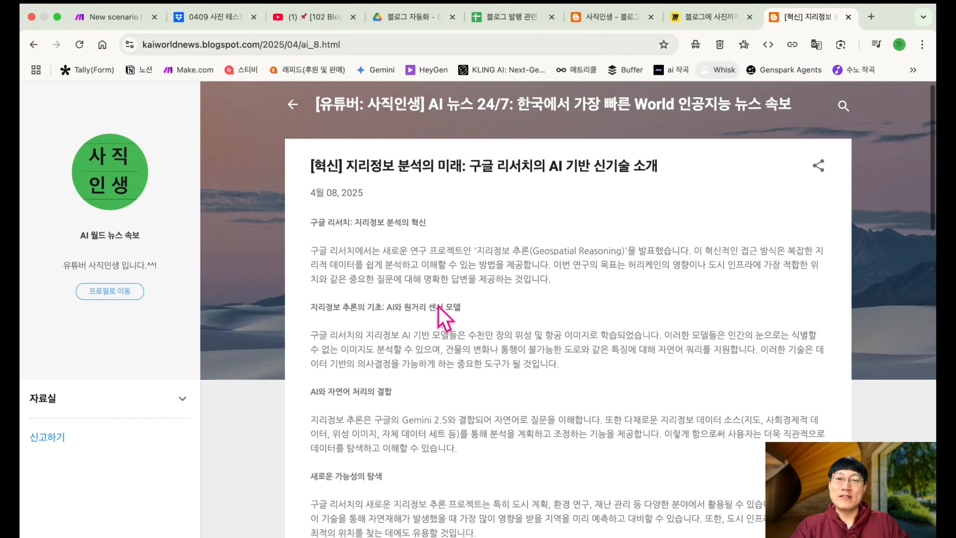
scroll(444, 318, down, 3)
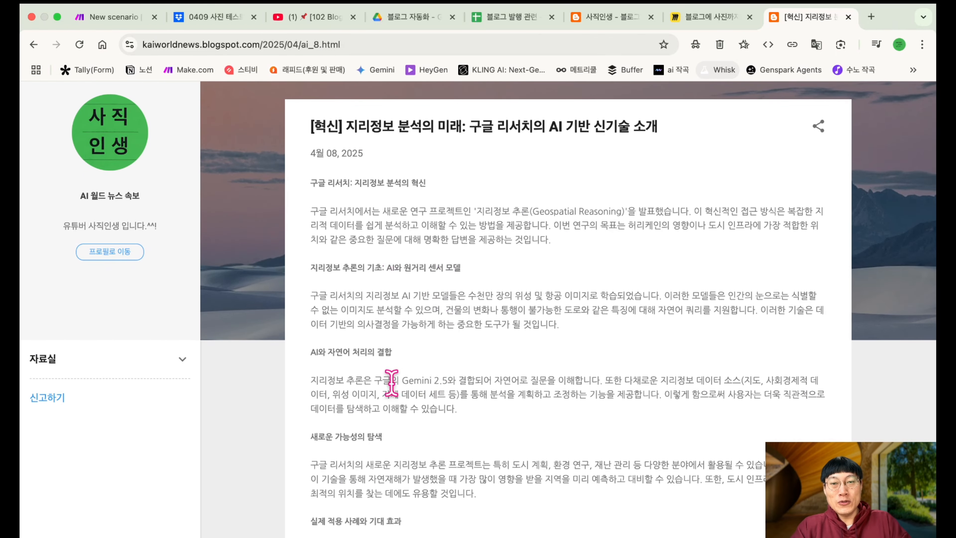
scroll(422, 390, down, 6)
scroll(445, 418, down, 4)
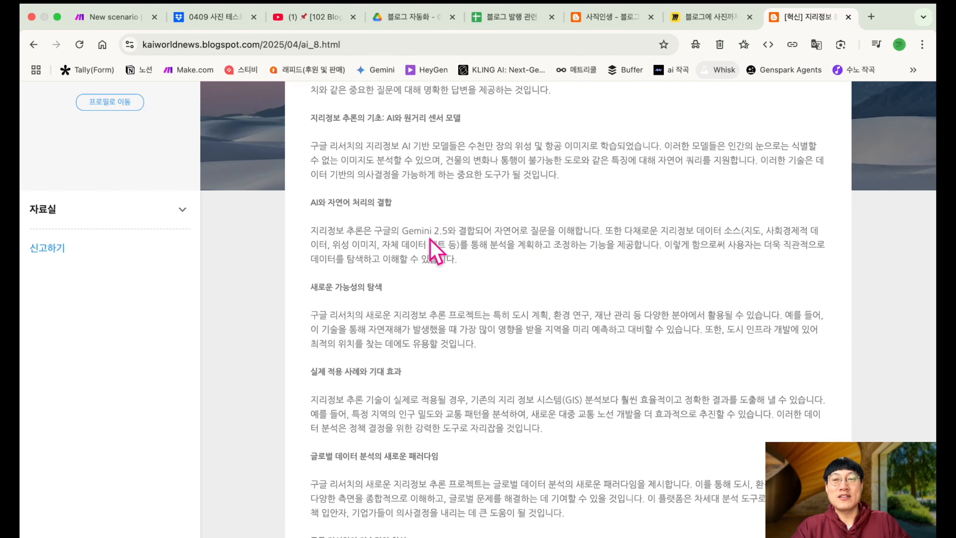
scroll(424, 239, up, 13)
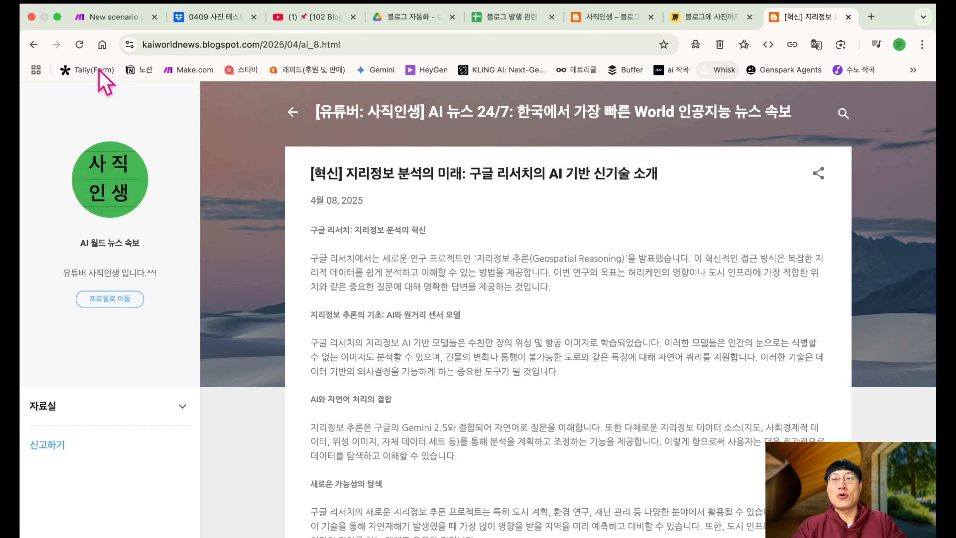
Go back to the blog's home page, open the RARE AI framework post, and examine its text and inserted images
click(33, 44)
scroll(432, 452, down, 1)
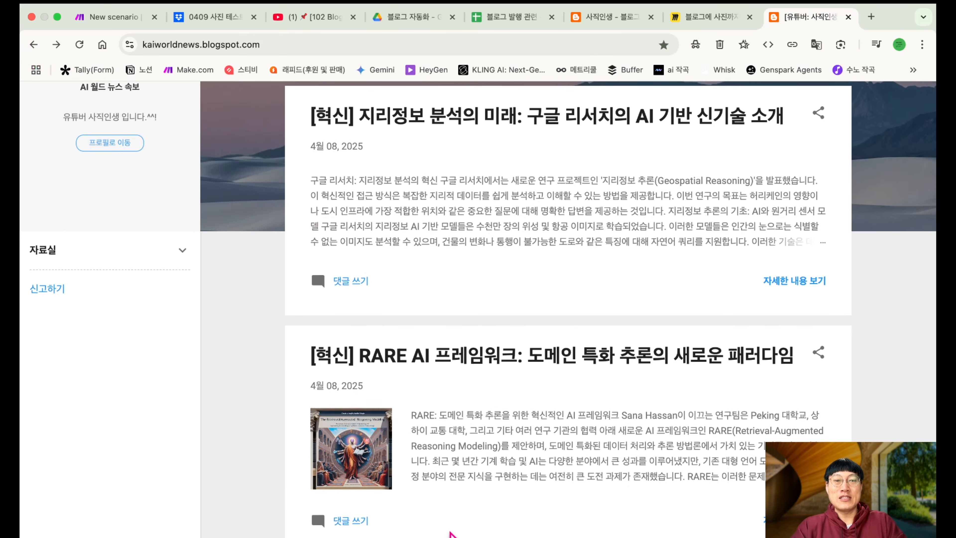
click(464, 355)
scroll(469, 365, down, 10)
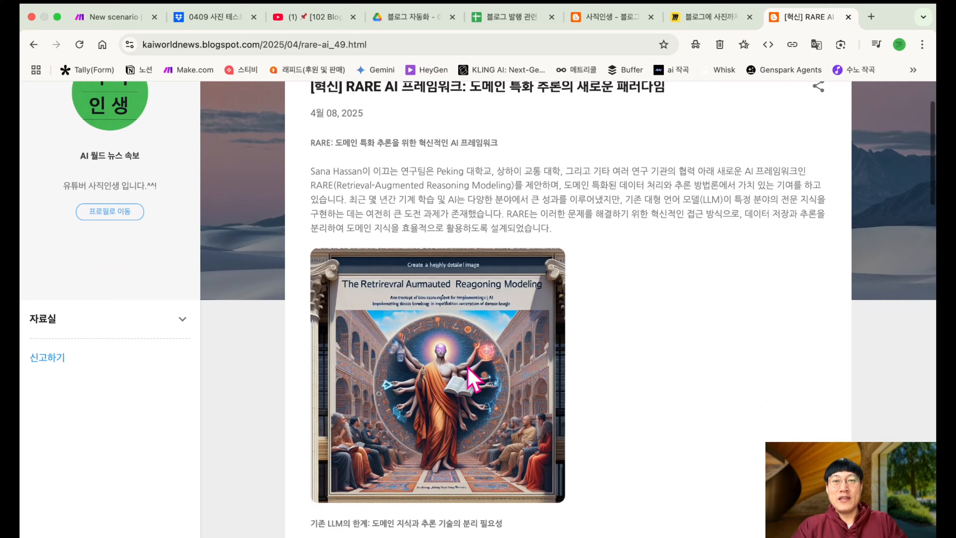
scroll(467, 363, down, 15)
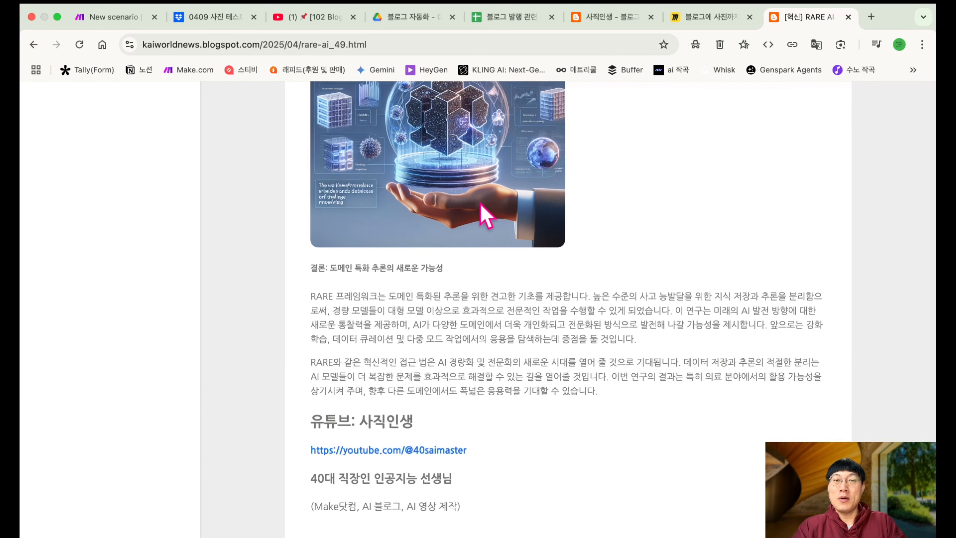
scroll(485, 216, down, 1)
scroll(486, 216, up, 9)
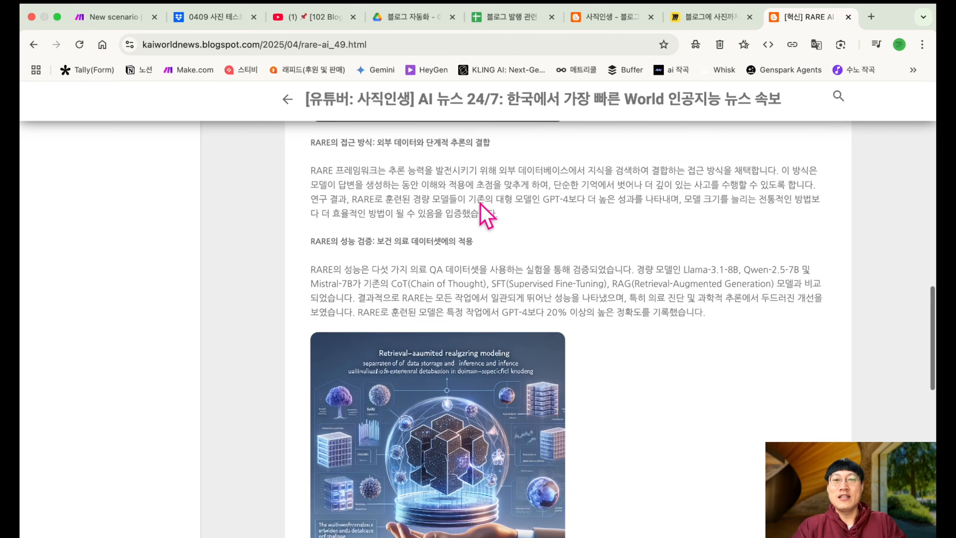
scroll(485, 216, up, 10)
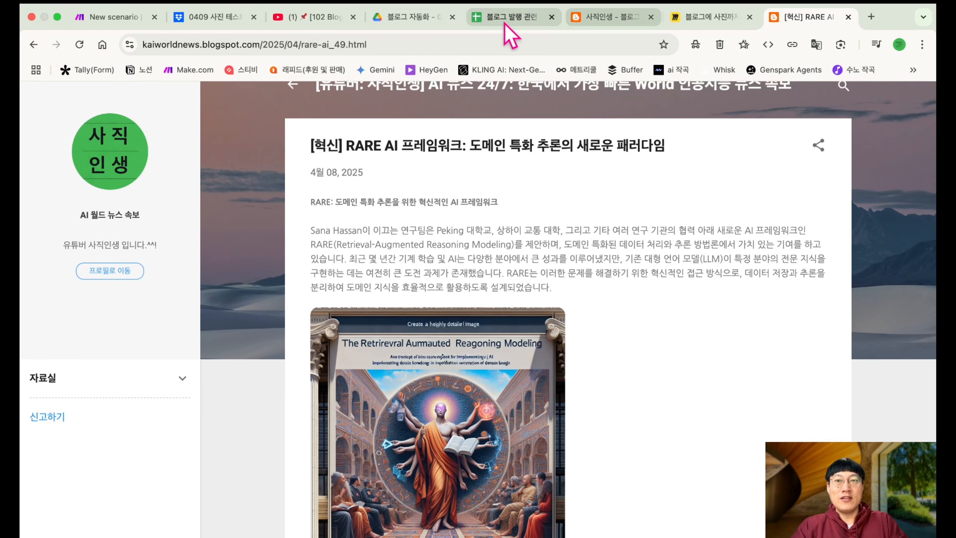
Examine the existing second scenario in Make and the approval data in the 블로그 발행 관련 spreadsheet
click(113, 17)
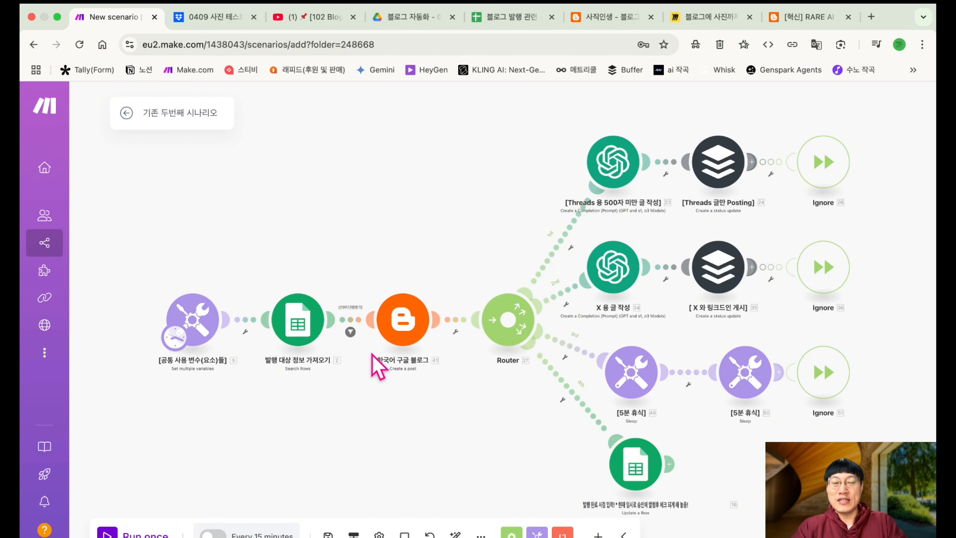
scroll(412, 267, up, 2)
scroll(412, 267, down, 2)
scroll(412, 268, up, 4)
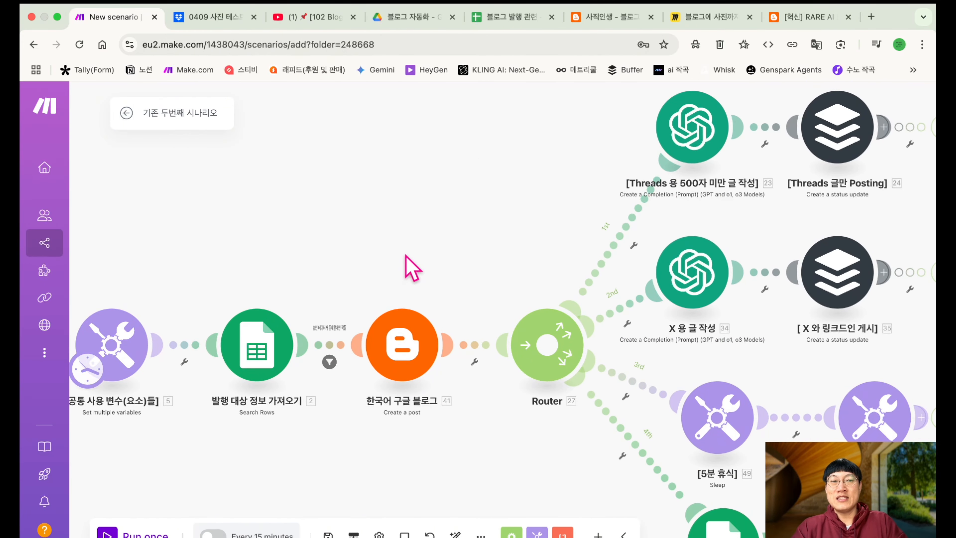
scroll(331, 268, left, 3)
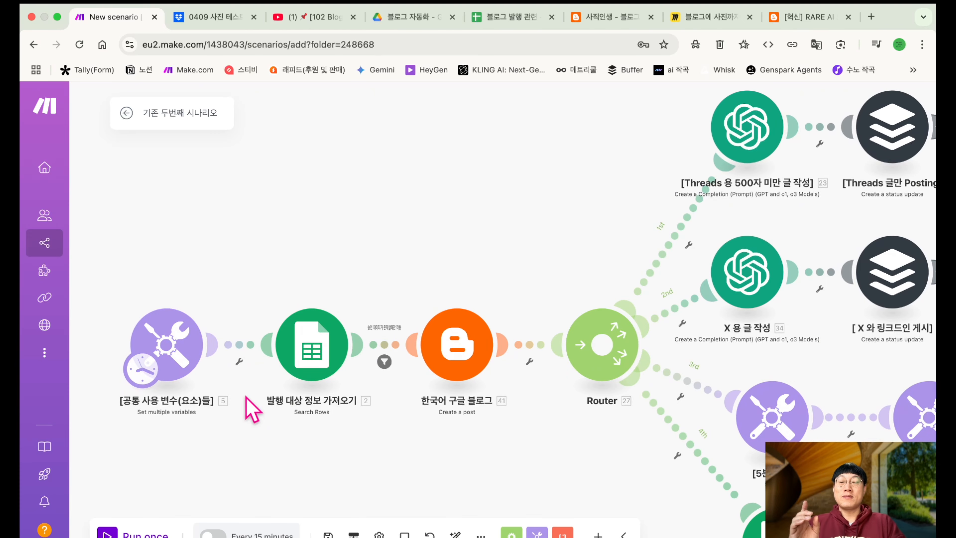
click(506, 21)
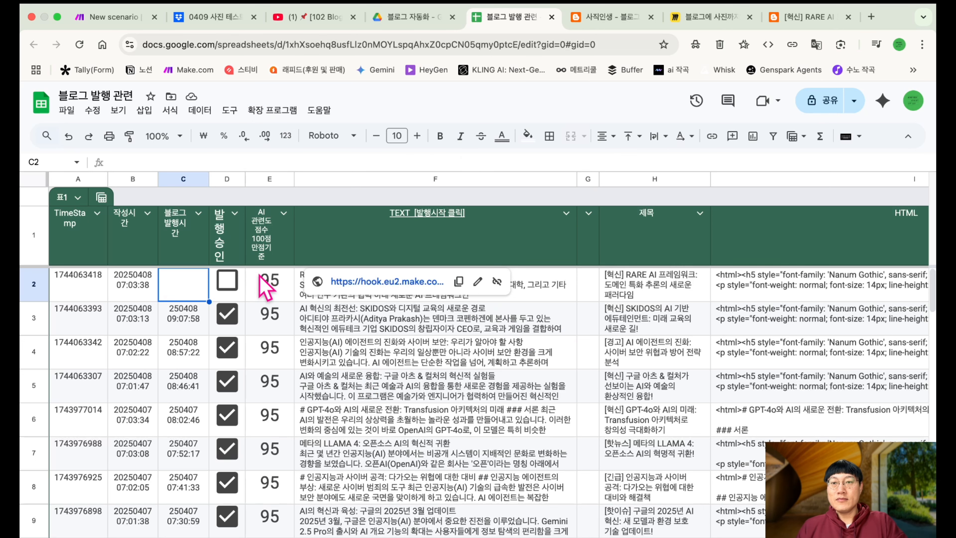
click(124, 18)
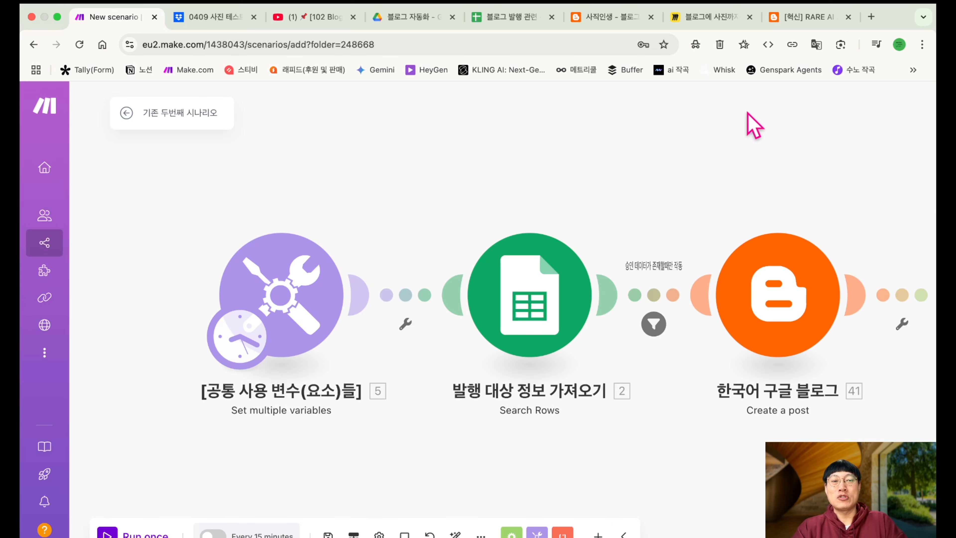
Switch to the Miro board and mark the link between the Search Rows and Blogger modules with the pen
click(711, 17)
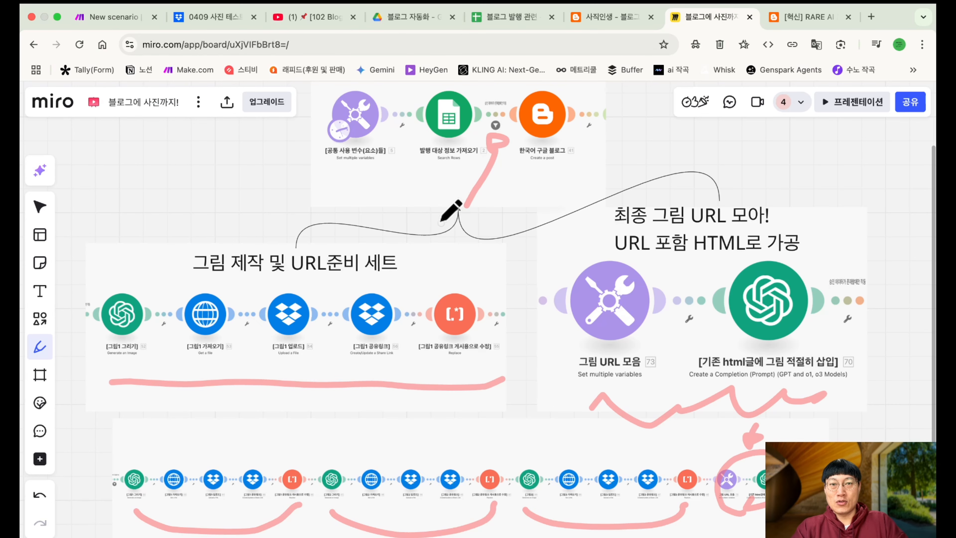
scroll(441, 223, up, 2)
scroll(444, 214, up, 5)
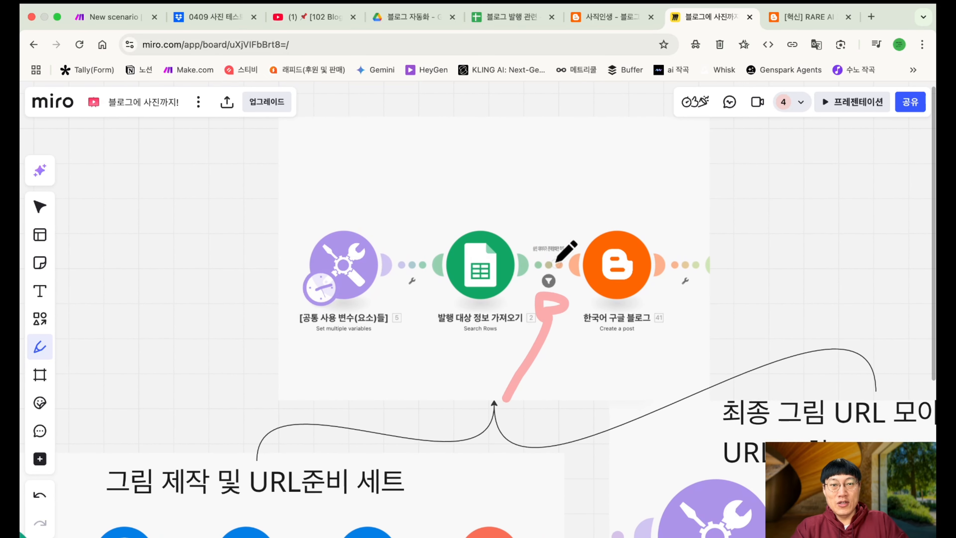
scroll(731, 245, down, 7)
scroll(731, 245, left, 4)
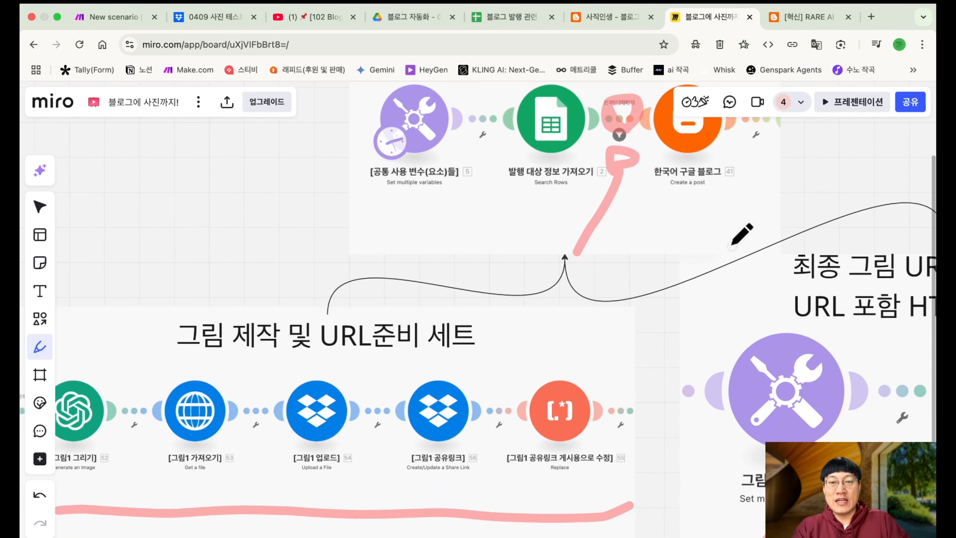
Circle the [그림1 그리기] and [그림1 가져오기] modules in the image creation set with the pen
scroll(731, 246, down, 2)
scroll(731, 246, left, 2)
mouse_move(237, 358)
mouse_down()
mouse_move(180, 355)
mouse_move(216, 194)
mouse_move(271, 304)
mouse_move(242, 343)
mouse_up()
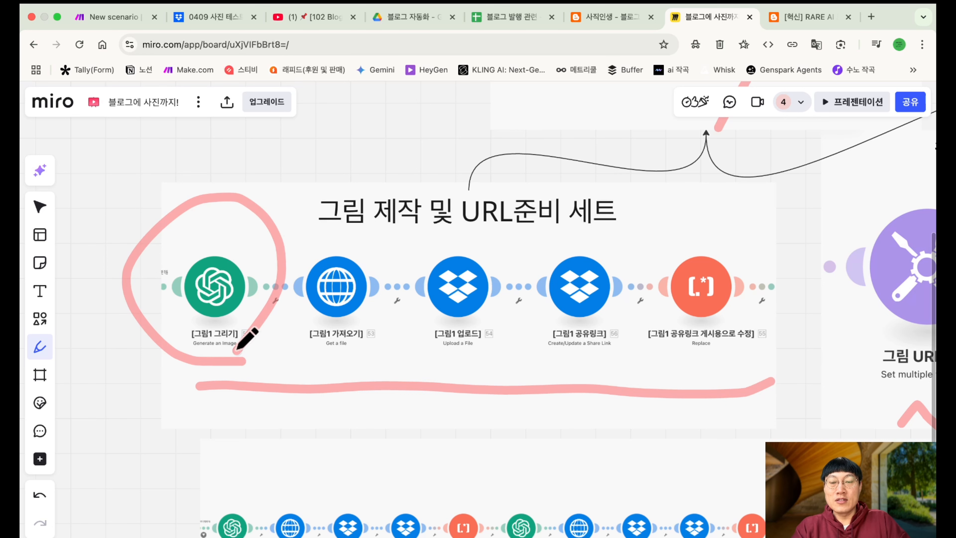
drag(232, 230, 263, 199)
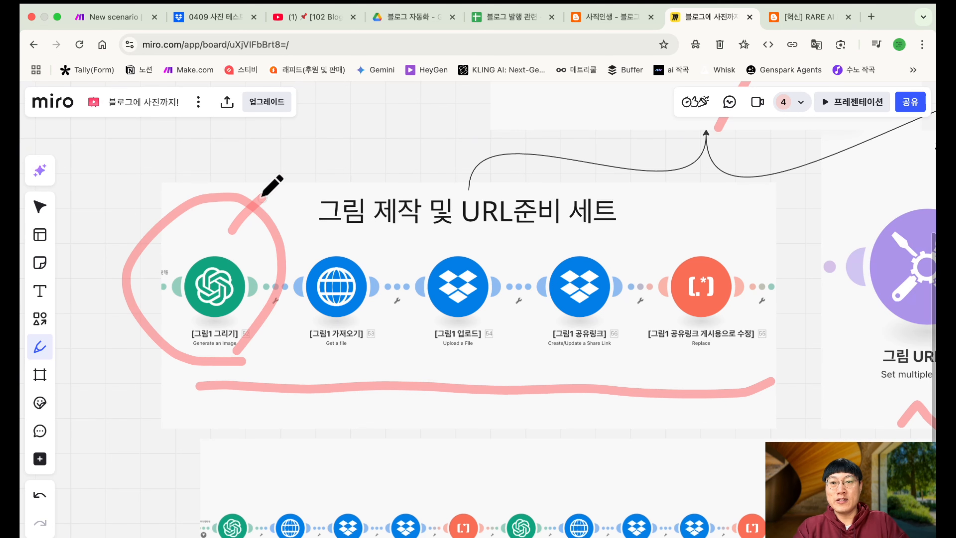
mouse_move(377, 339)
mouse_down()
mouse_move(331, 361)
mouse_move(271, 249)
mouse_move(378, 218)
mouse_move(397, 268)
mouse_move(369, 348)
mouse_up()
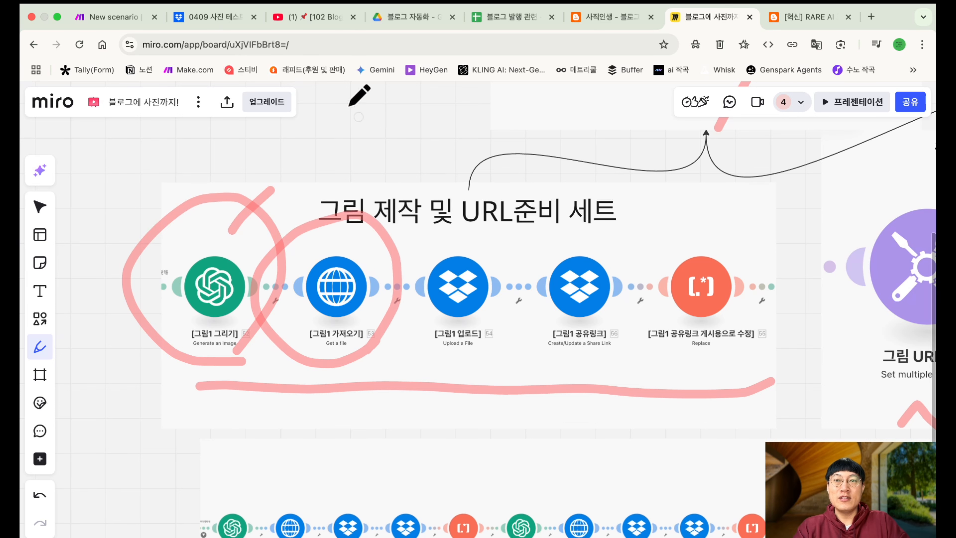
Check the 0409 사진 테스트 folder in Dropbox and mark the upload, share-link and Replace modules on the Miro board
click(214, 17)
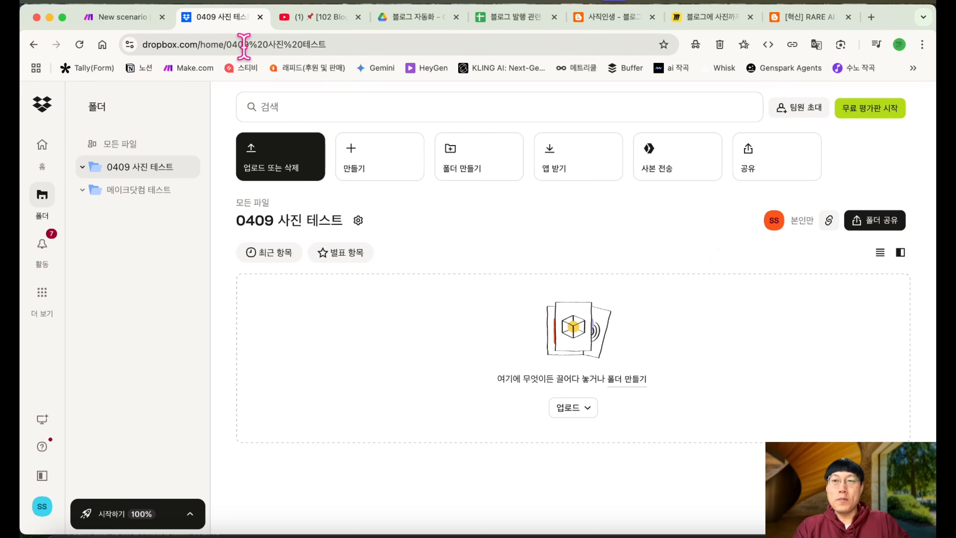
click(697, 17)
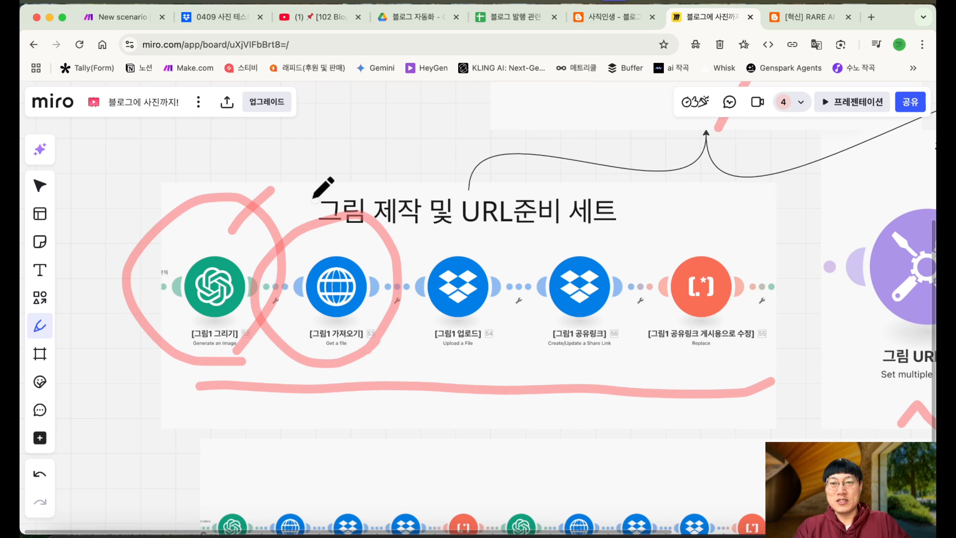
mouse_move(430, 207)
mouse_down()
mouse_move(406, 203)
mouse_move(416, 163)
mouse_move(414, 202)
mouse_move(466, 245)
mouse_move(457, 199)
mouse_move(467, 246)
mouse_up()
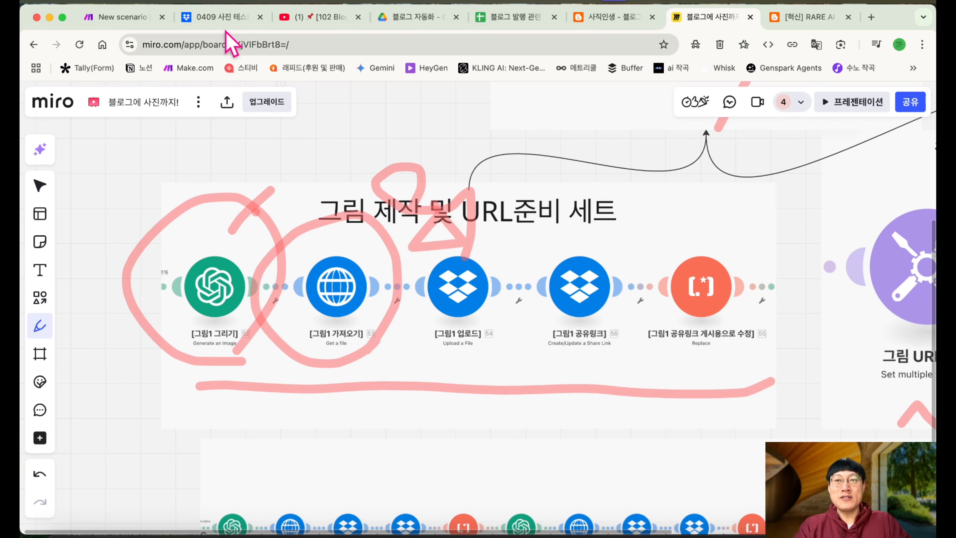
mouse_move(518, 208)
mouse_down()
mouse_move(573, 241)
mouse_move(489, 276)
mouse_move(446, 281)
mouse_move(455, 203)
mouse_move(501, 242)
mouse_up()
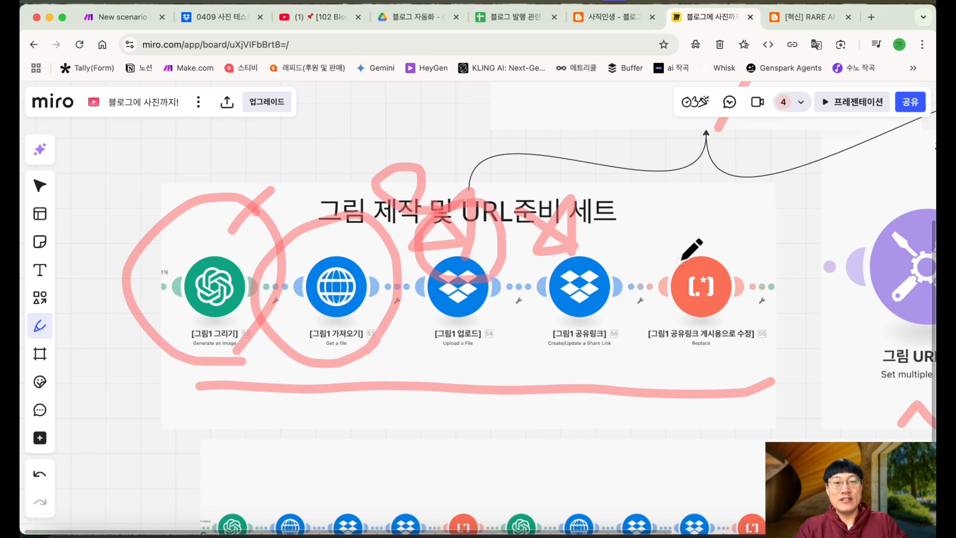
mouse_move(696, 259)
mouse_down()
mouse_move(656, 230)
mouse_move(713, 171)
mouse_move(730, 216)
mouse_move(685, 260)
mouse_up()
mouse_move(689, 218)
mouse_down()
mouse_move(677, 260)
mouse_move(666, 264)
mouse_move(723, 225)
mouse_up()
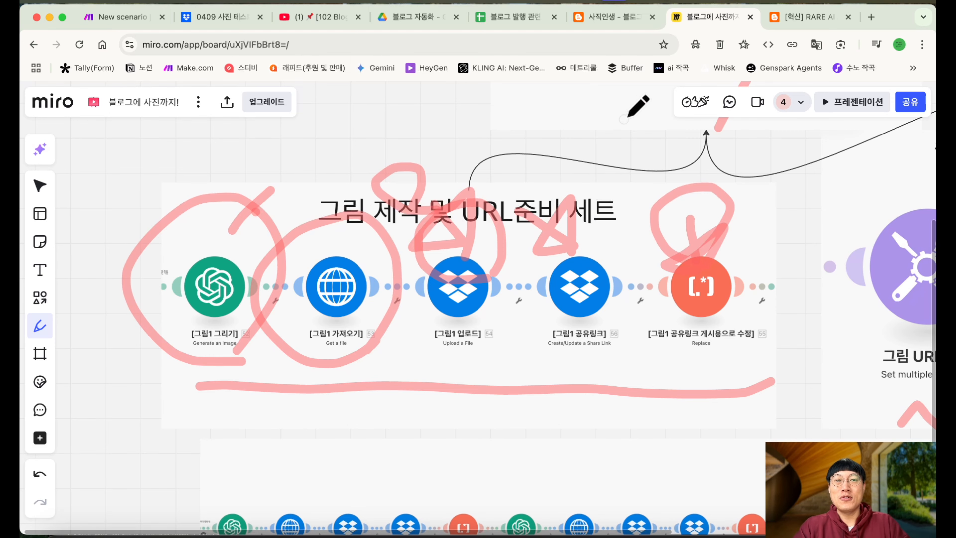
Draw a pen mark around the [그림1 공유링크] module in the full scenario chain and review the final URL-collecting and HTML modules
scroll(606, 320, down, 5)
scroll(606, 320, right, 5)
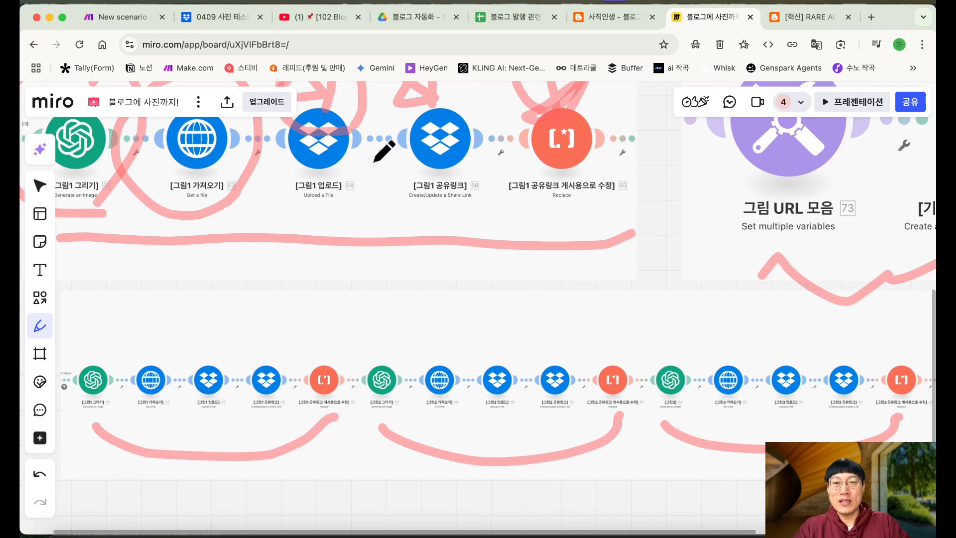
mouse_move(264, 410)
mouse_down()
mouse_move(242, 333)
mouse_move(266, 358)
mouse_up()
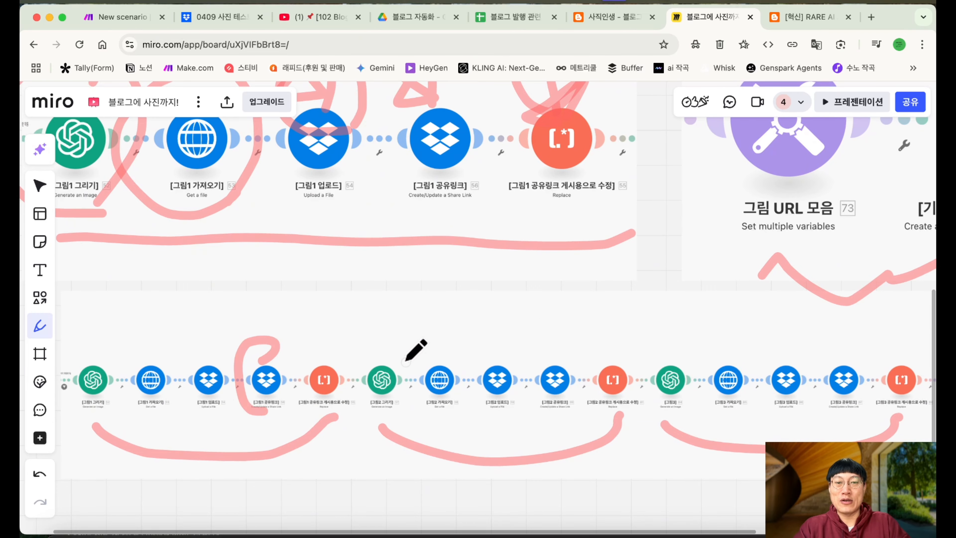
scroll(406, 361, right, 3)
scroll(564, 345, right, 3)
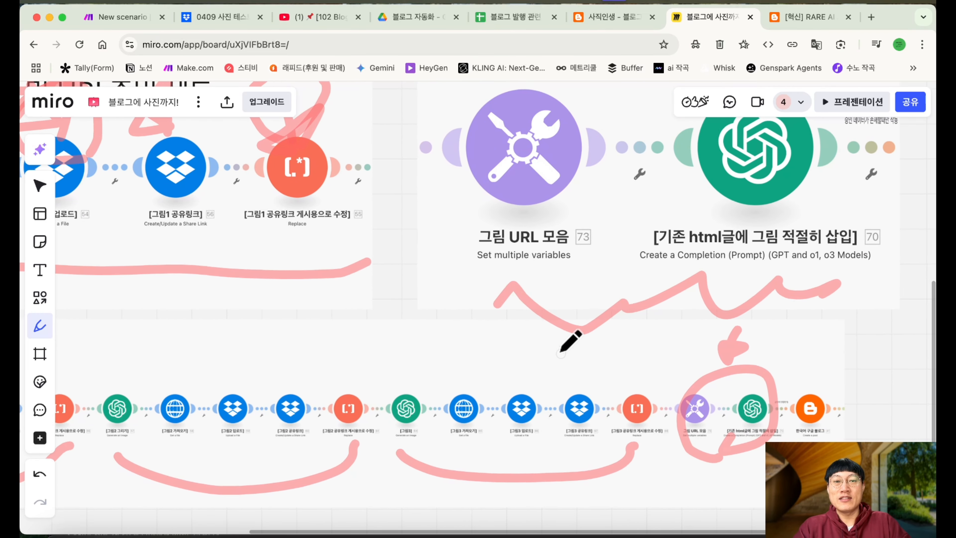
scroll(571, 339, up, 5)
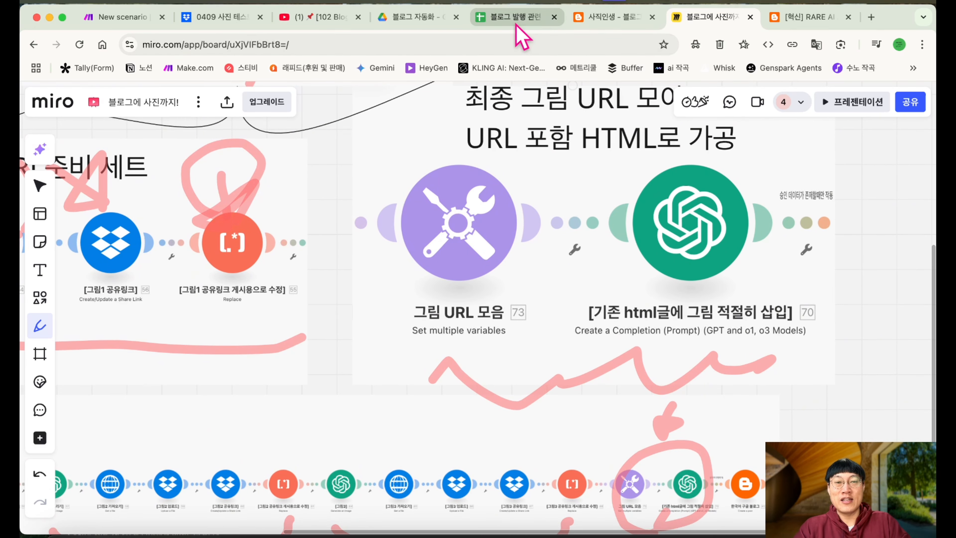
Open the HTML cell I2 of the RARE AI article in the 블로그 발행 관련 spreadsheet to view its full content
click(521, 18)
scroll(703, 312, right, 5)
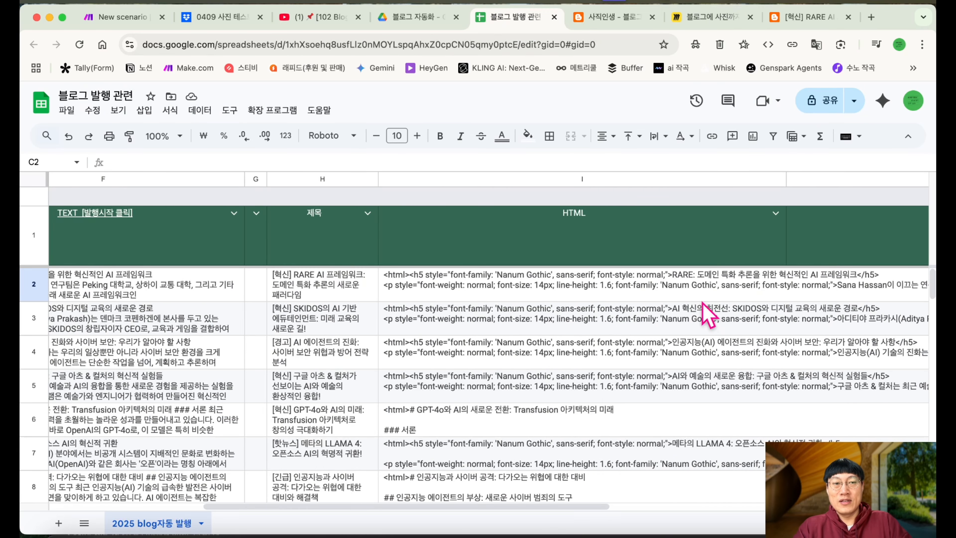
click(700, 289)
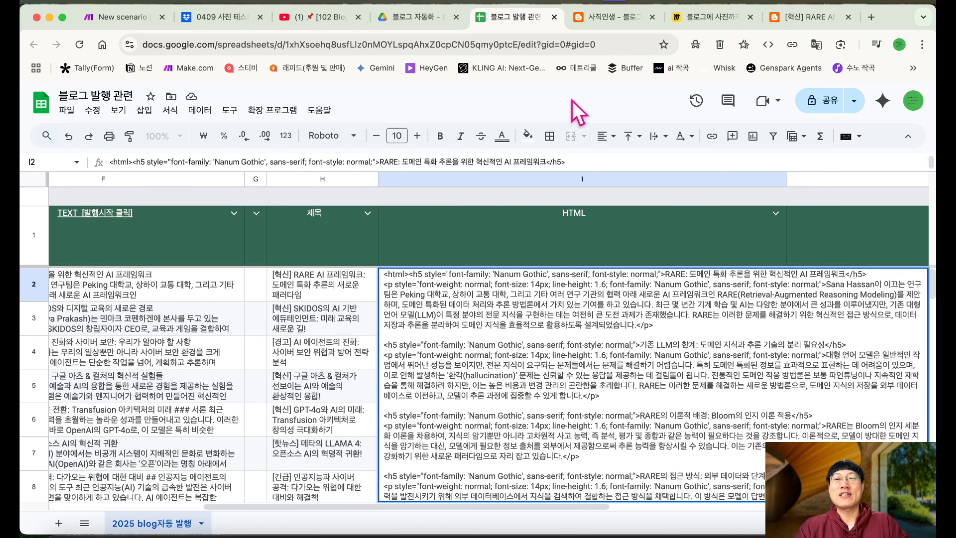
Examine the final URL-collecting and HTML-insertion modules and the full repeated image chain on the Miro board
click(709, 17)
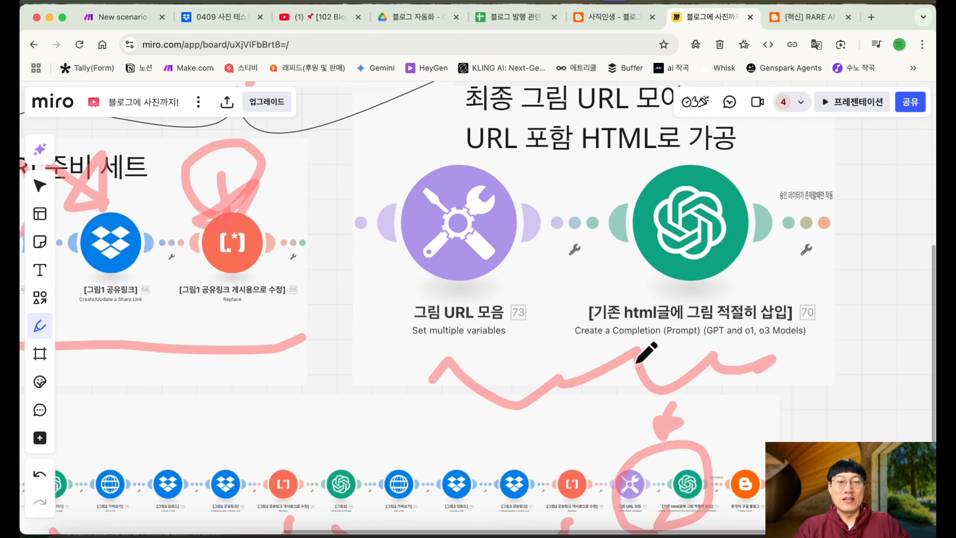
scroll(636, 364, down, 2)
scroll(636, 363, up, 3)
scroll(636, 363, right, 3)
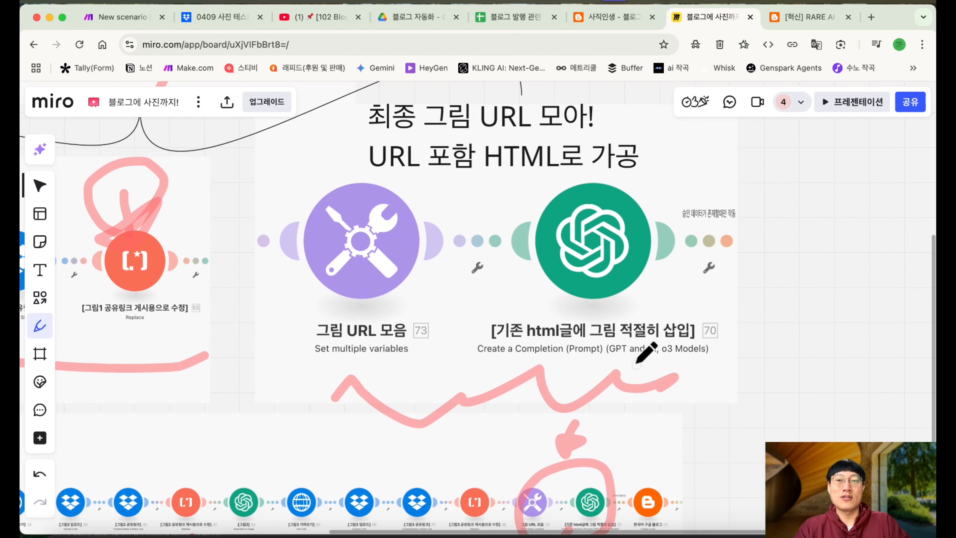
scroll(645, 352, down, 4)
scroll(645, 352, left, 10)
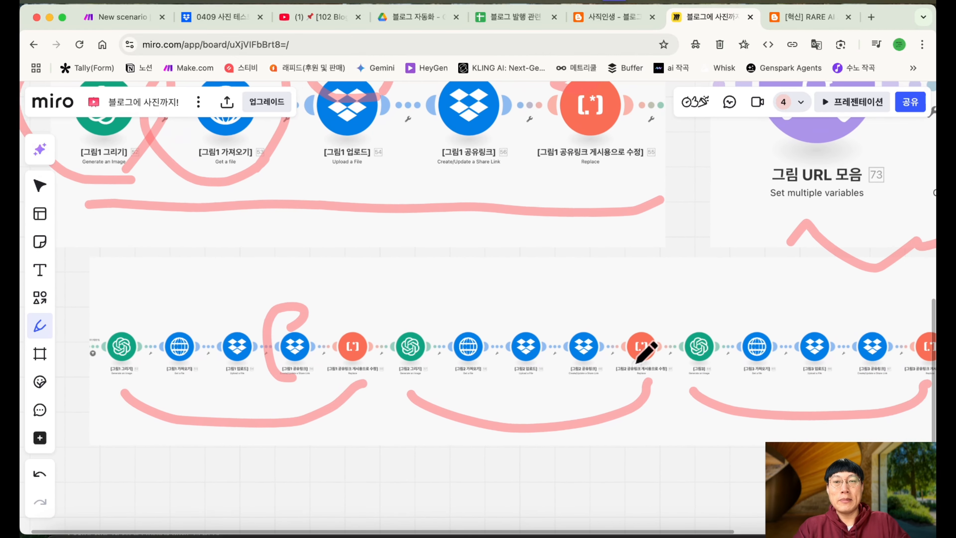
scroll(645, 352, up, 1)
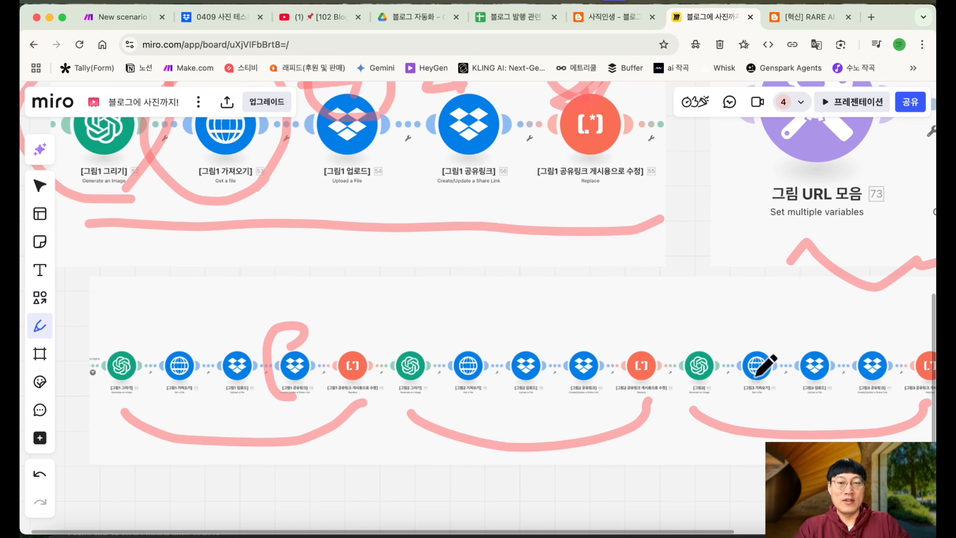
scroll(754, 375, right, 10)
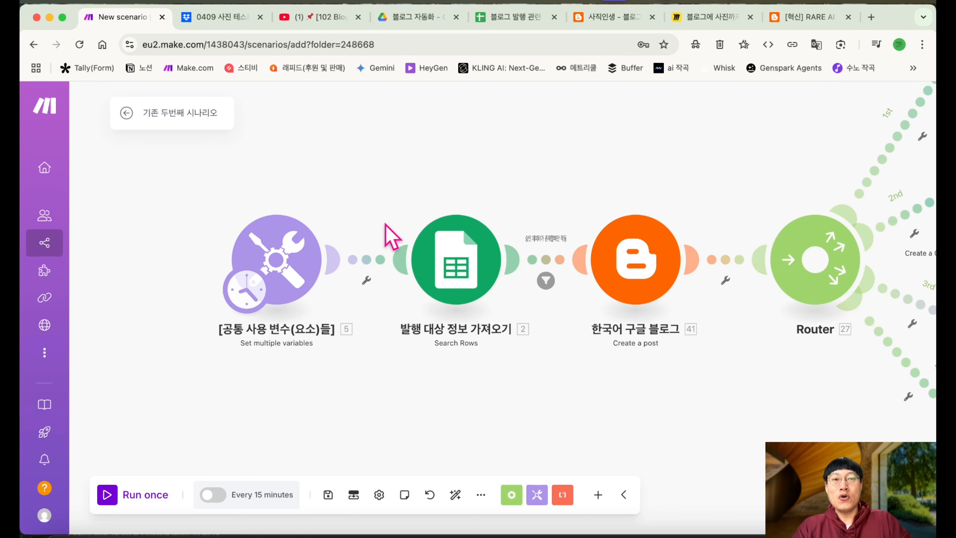
Review the whole existing second scenario in Make and the YouTube video on full blog automation
scroll(385, 224, down, 5)
drag(515, 151, 379, 215)
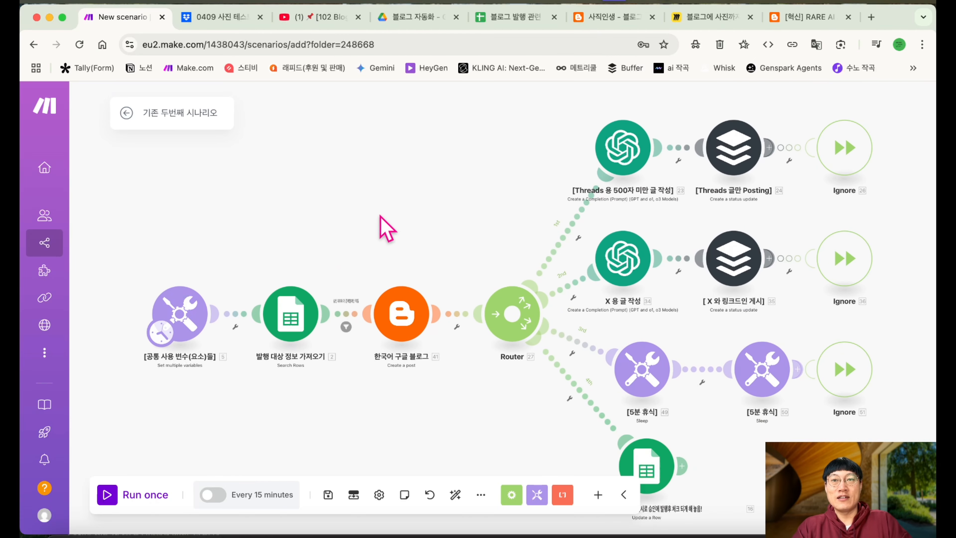
key(super+3)
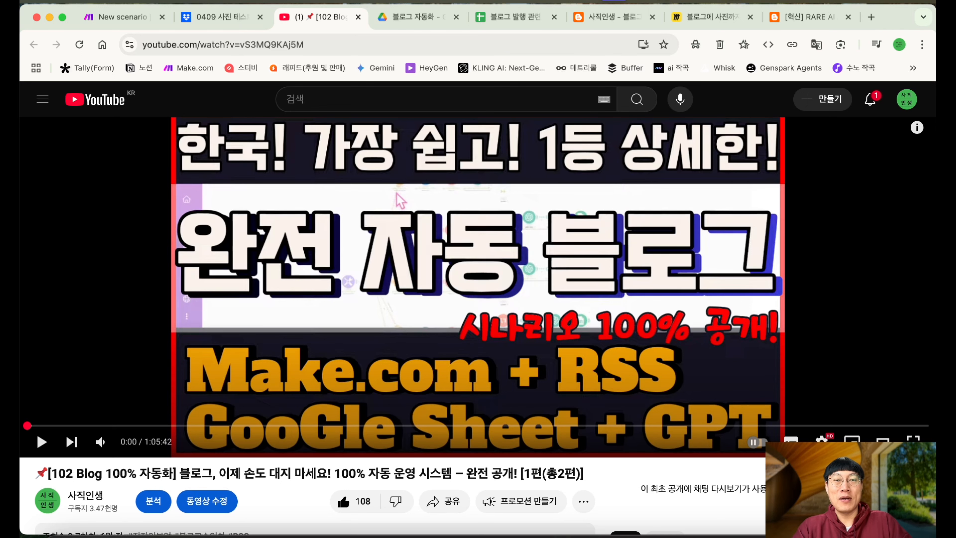
Create a new scenario in Make's JUST 연습 for 개인적 folder
click(120, 17)
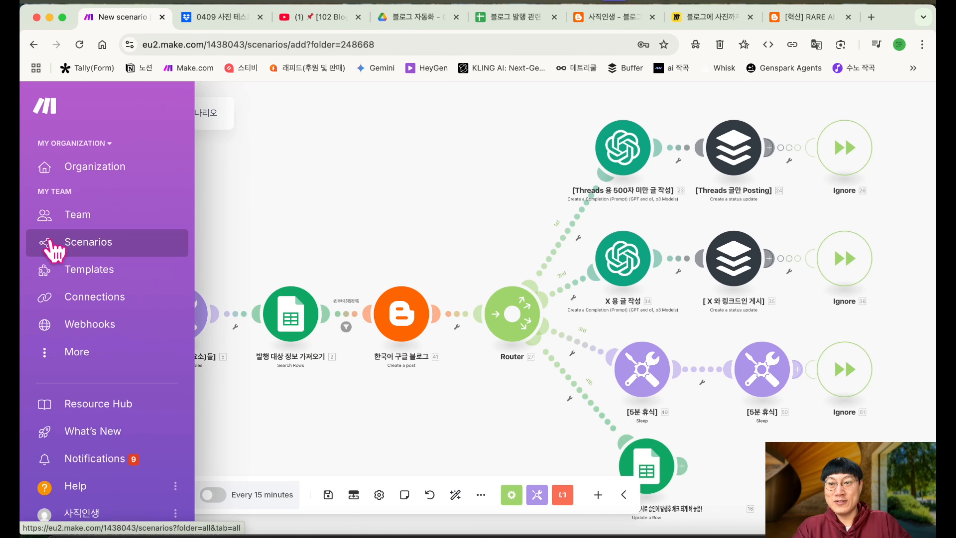
click(85, 241)
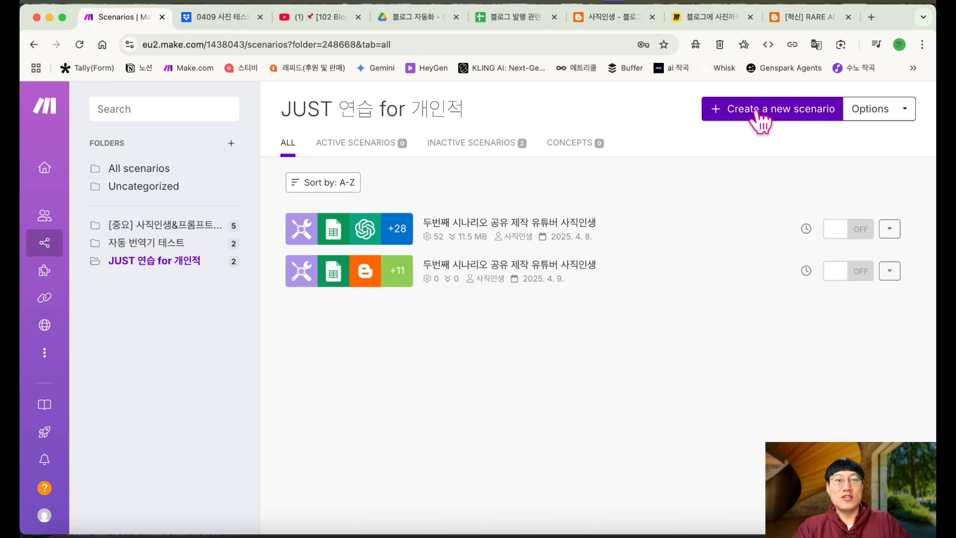
click(771, 113)
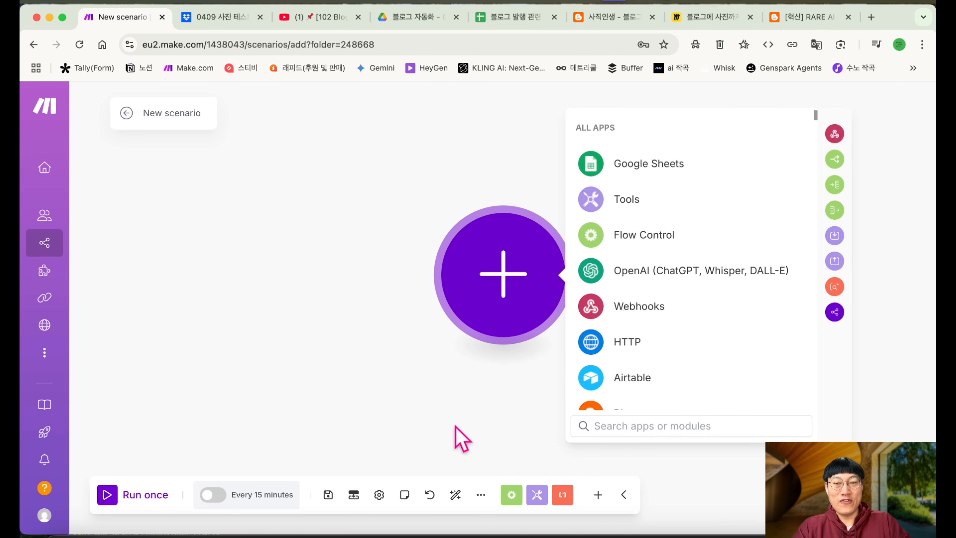
Import the 두번째 시나리오 공유 제작 JSON file from the 다운로드 folder as the scenario's blueprint
click(480, 494)
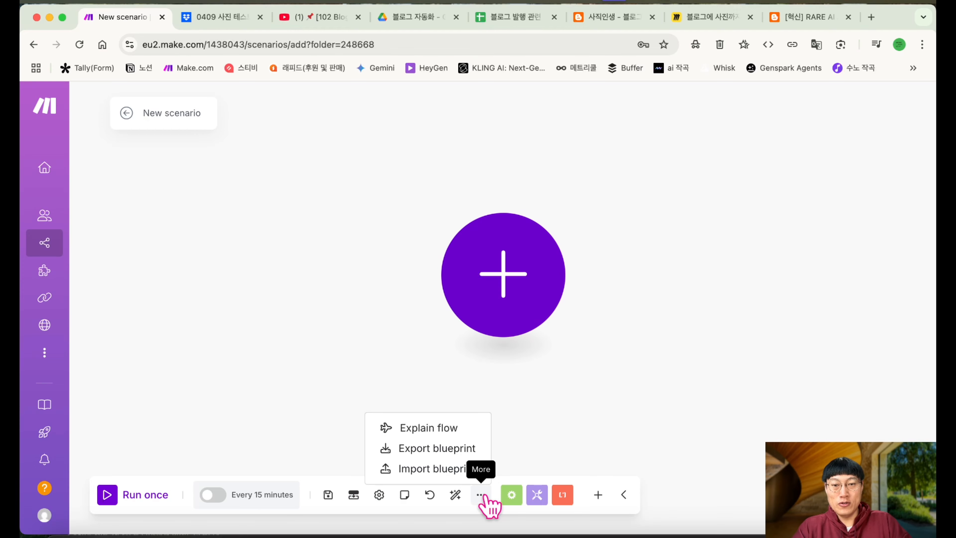
click(444, 468)
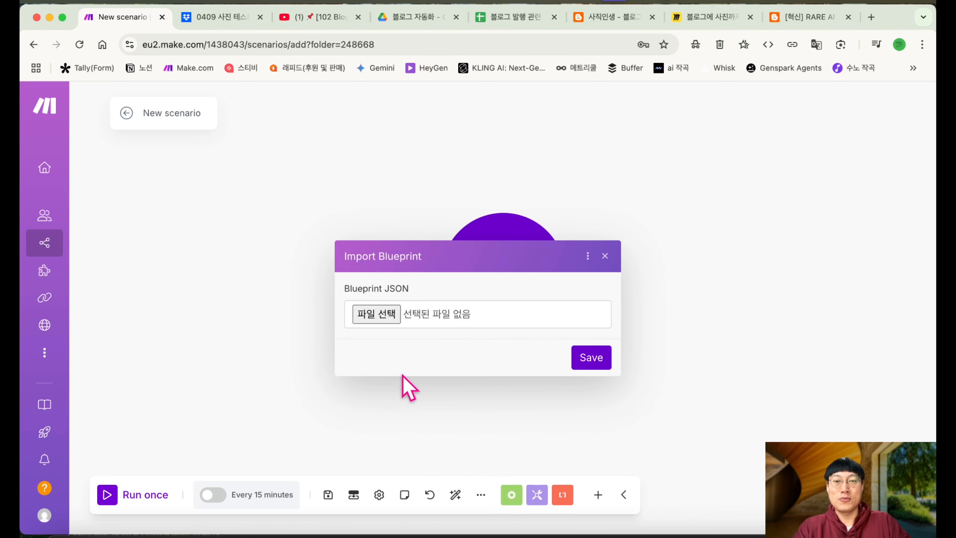
click(381, 316)
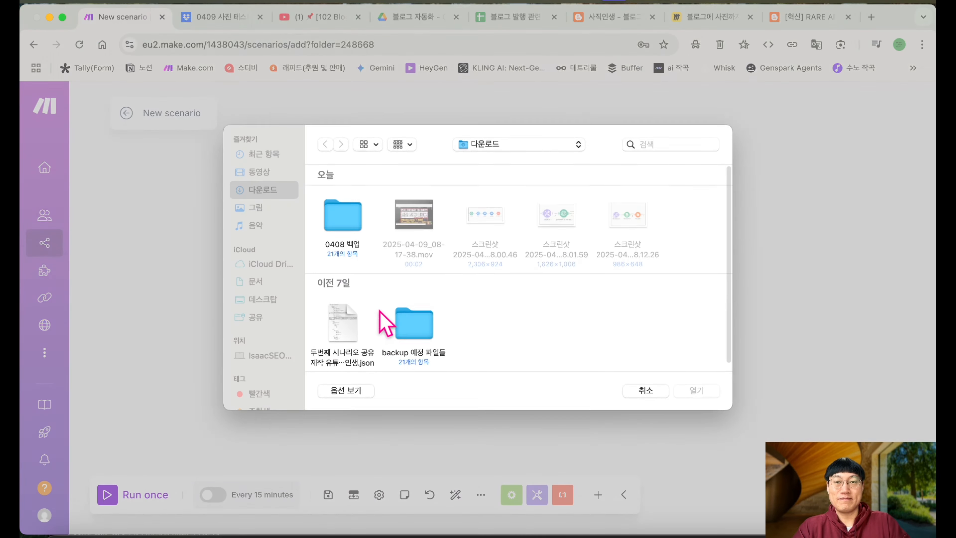
click(347, 330)
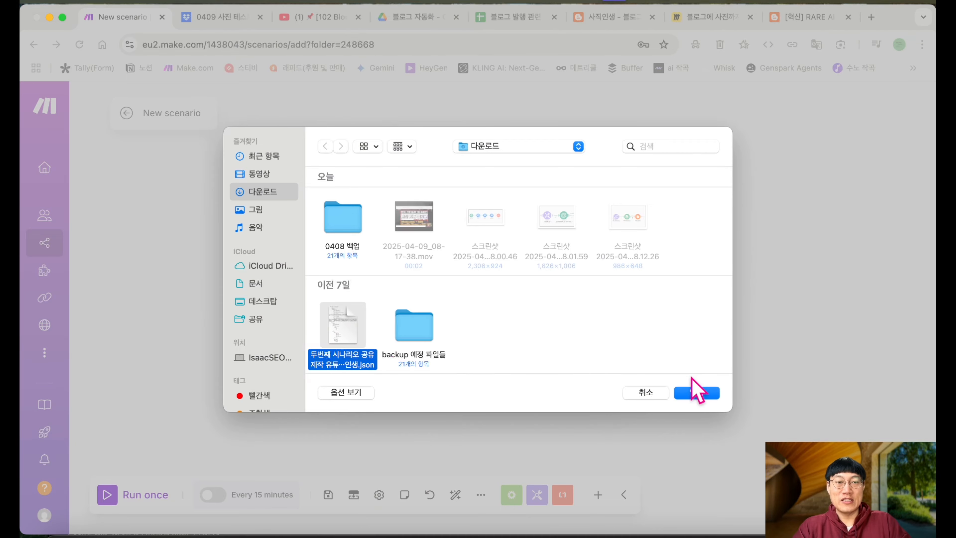
click(696, 393)
click(599, 358)
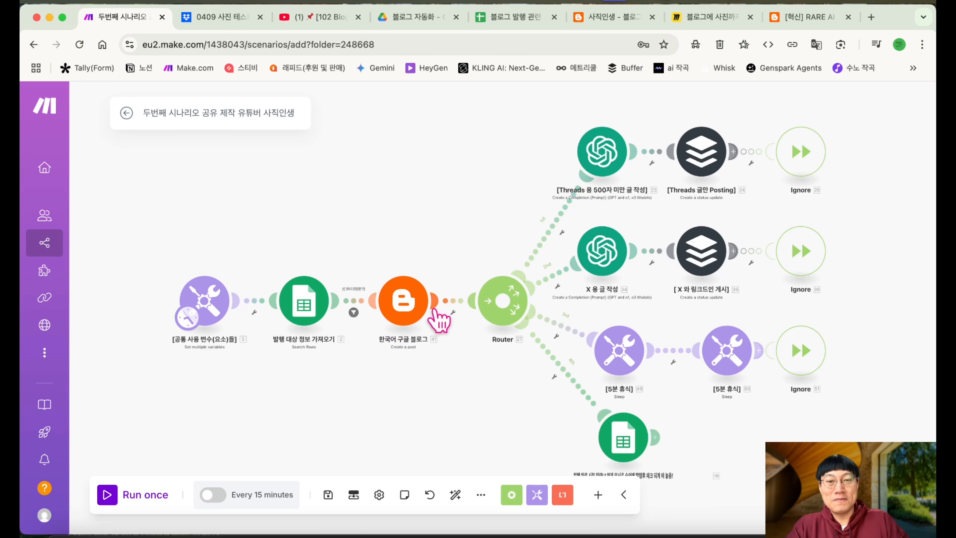
Unlink the Router from the 한국어 구글 블로그 module and move it away from the main chain
click(452, 312)
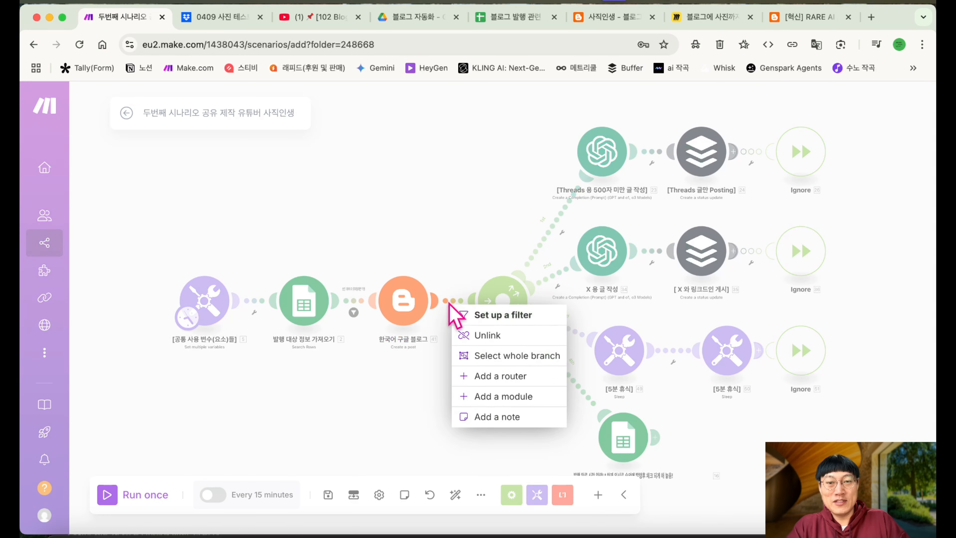
click(481, 335)
drag(497, 299, 685, 118)
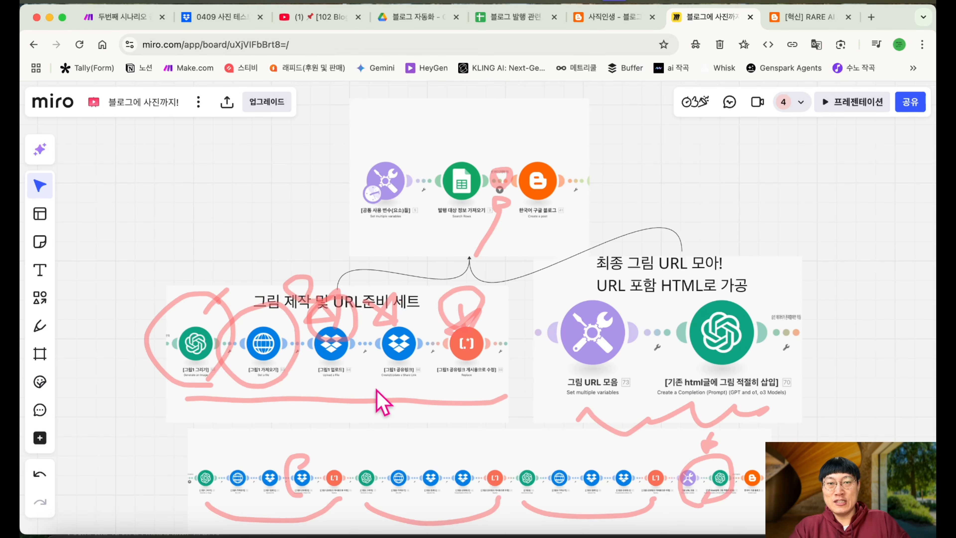
Unlink the 한국어 구글 블로그 module from 발행 대상 정보 가져오기 in Make and move it away from the chain
click(136, 17)
right_click(448, 304)
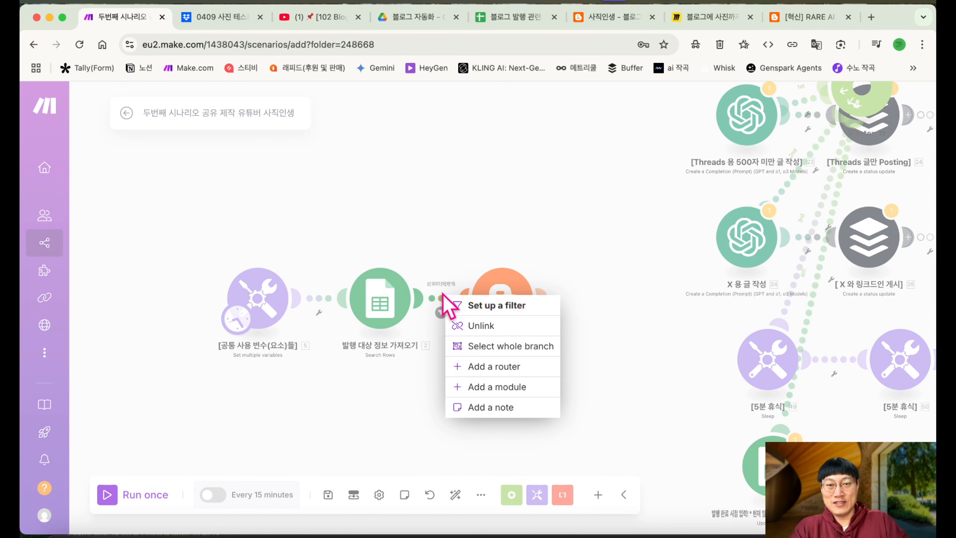
click(455, 323)
drag(504, 308, 567, 215)
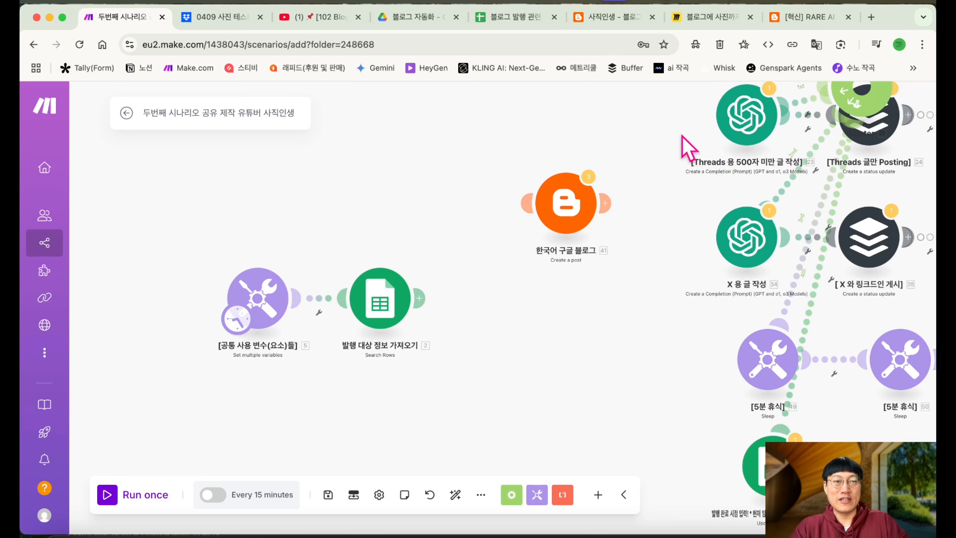
Delete the detached Router together with all its Threads, X, sleep and sheet-update branch modules
scroll(682, 140, up, 1)
scroll(683, 142, down, 10)
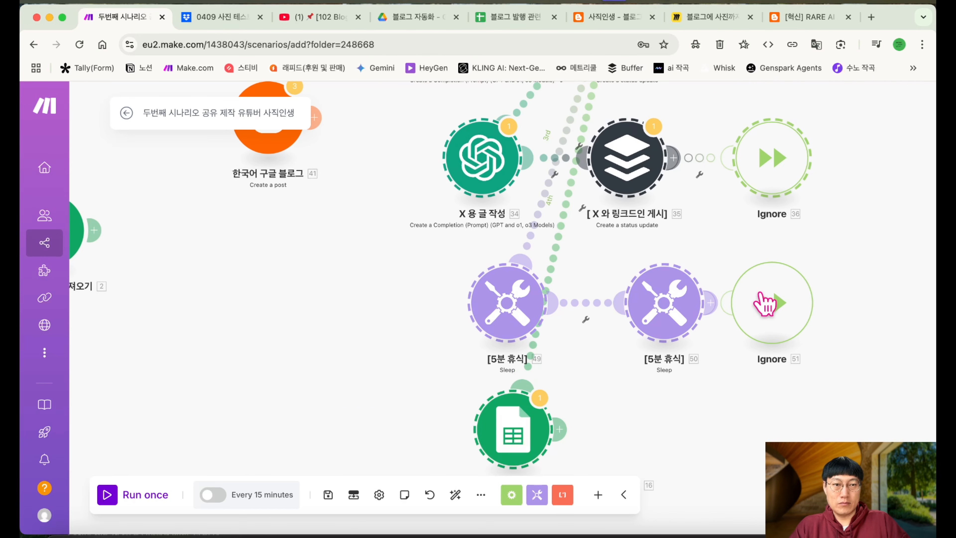
shift+click(761, 294)
key(Delete)
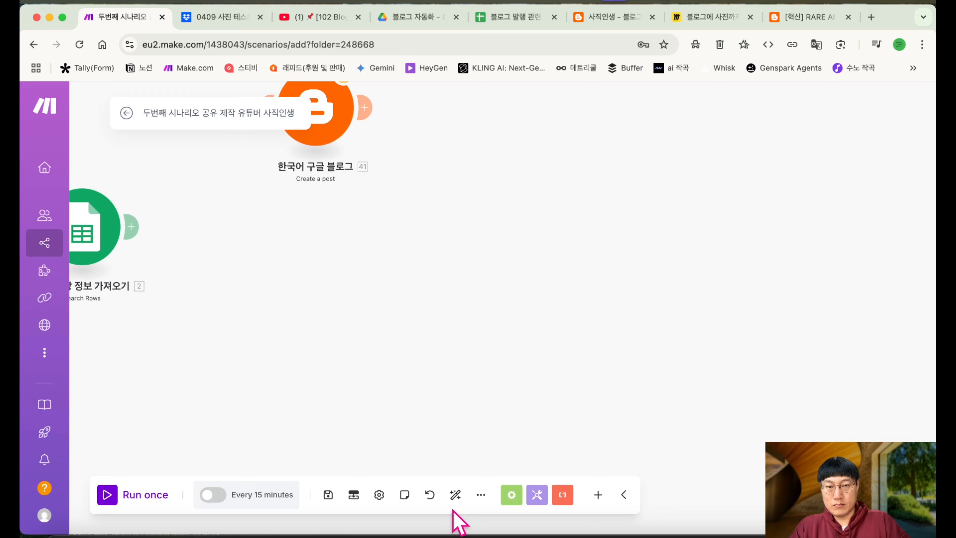
Reconnect 발행 대상 정보 가져오기 to the 한국어 구글 블로그 module and auto-align the three modules
click(455, 494)
drag(394, 392, 825, 196)
drag(670, 330, 525, 404)
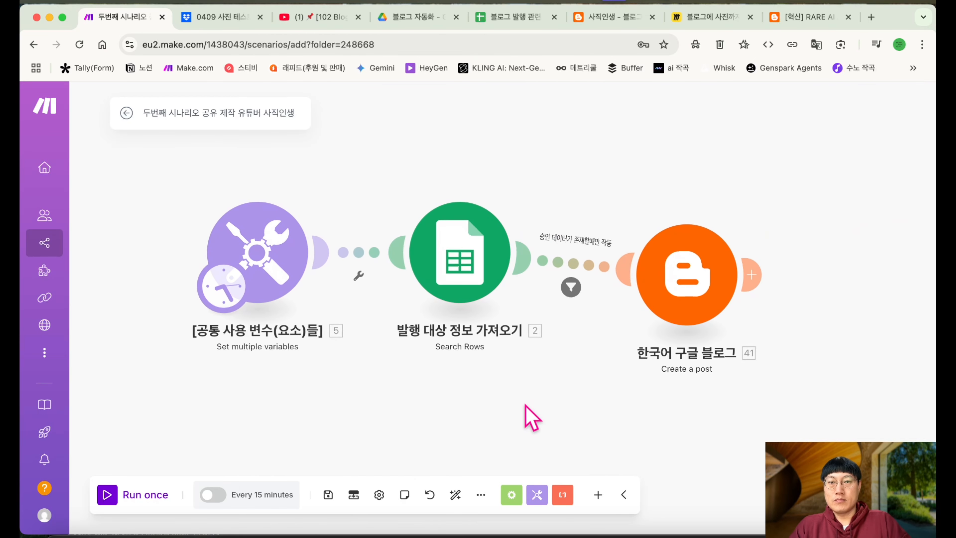
click(454, 494)
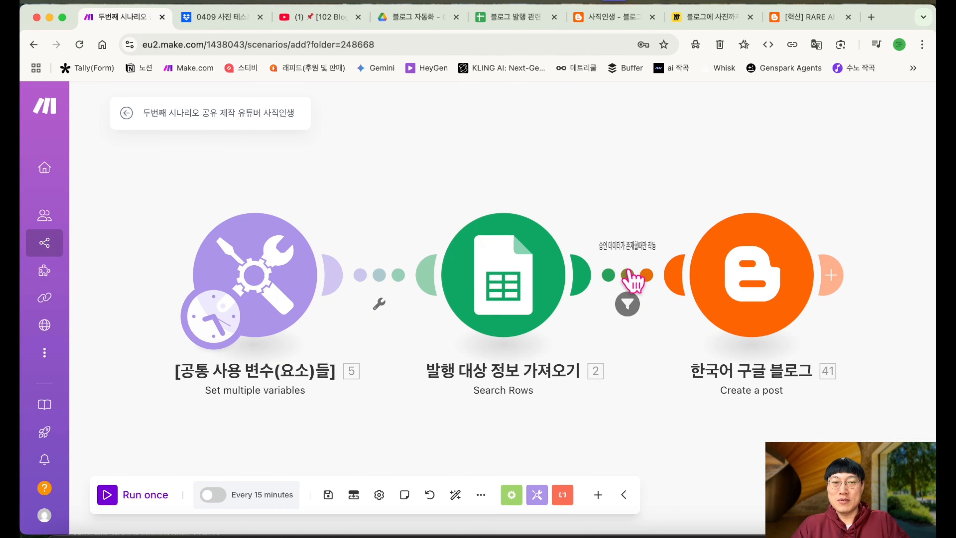
Unlink the 한국어 구글 블로그 module from the search module again and move it aside, leaving a gap for new modules
right_click(628, 273)
click(664, 303)
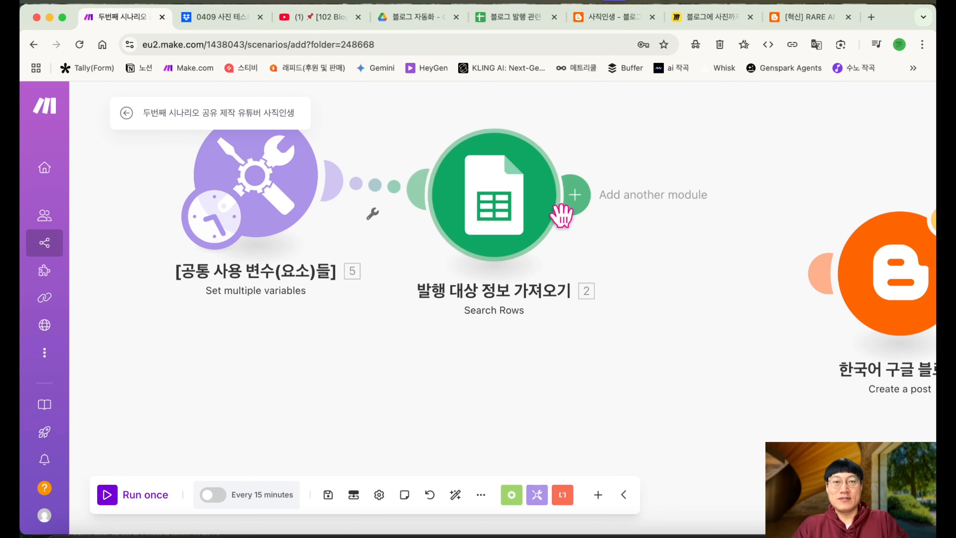
drag(906, 273, 875, 179)
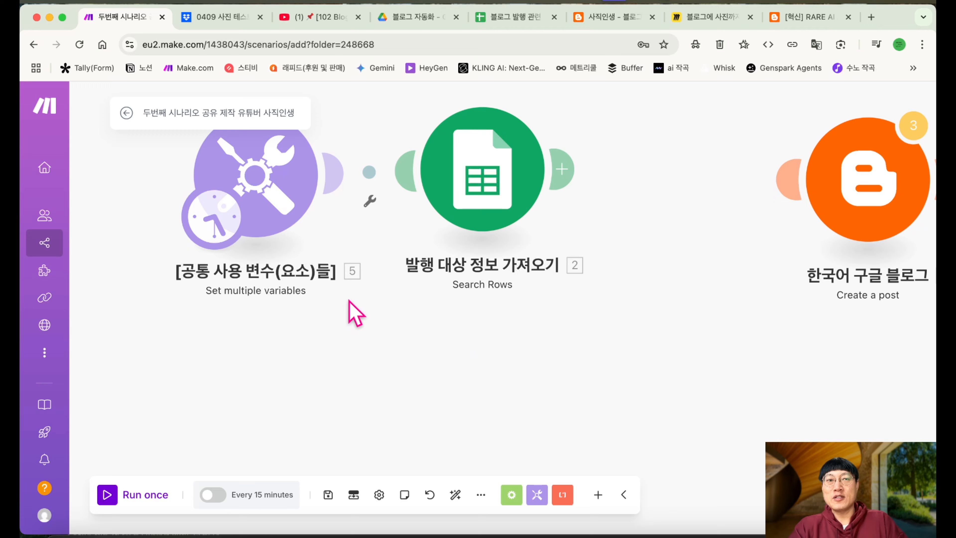
Check the image creation set in Miro, and add an OpenAI Generate an Image module after 발행 대상 정보 가져오기 in Make
click(711, 16)
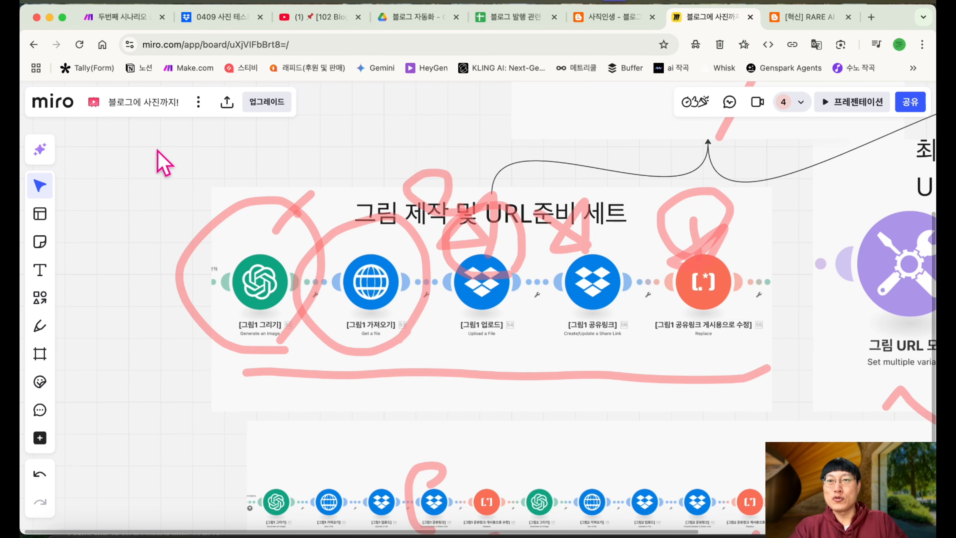
click(113, 17)
right_click(426, 354)
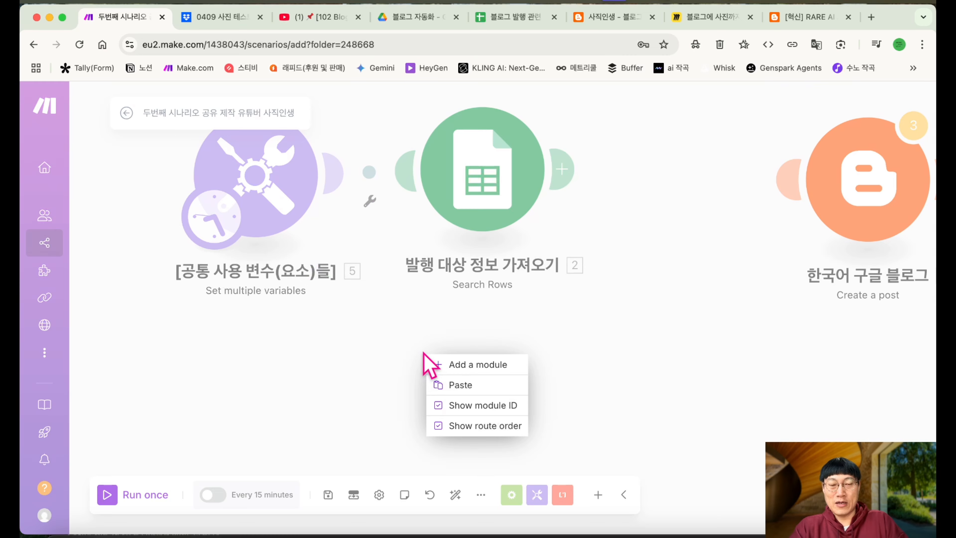
click(461, 365)
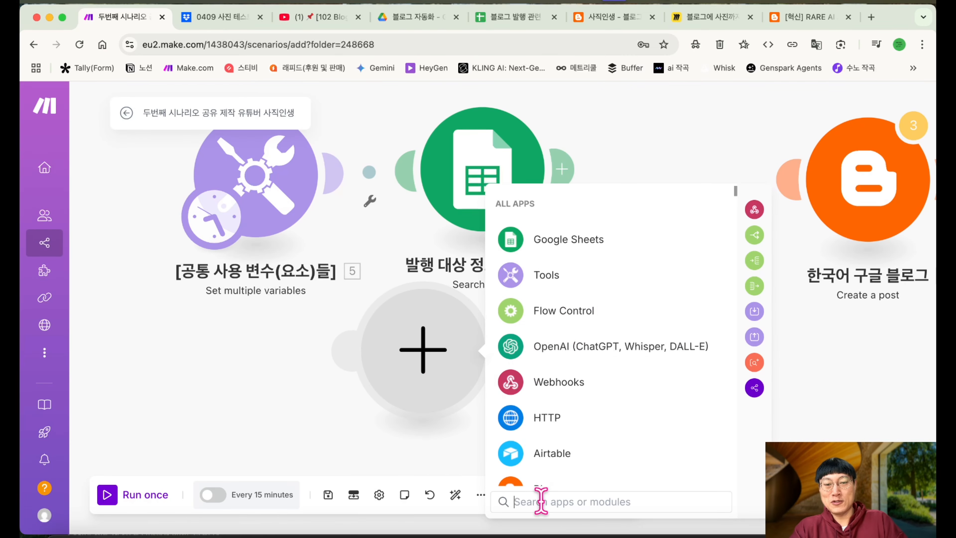
text(헤)
text(gpt)
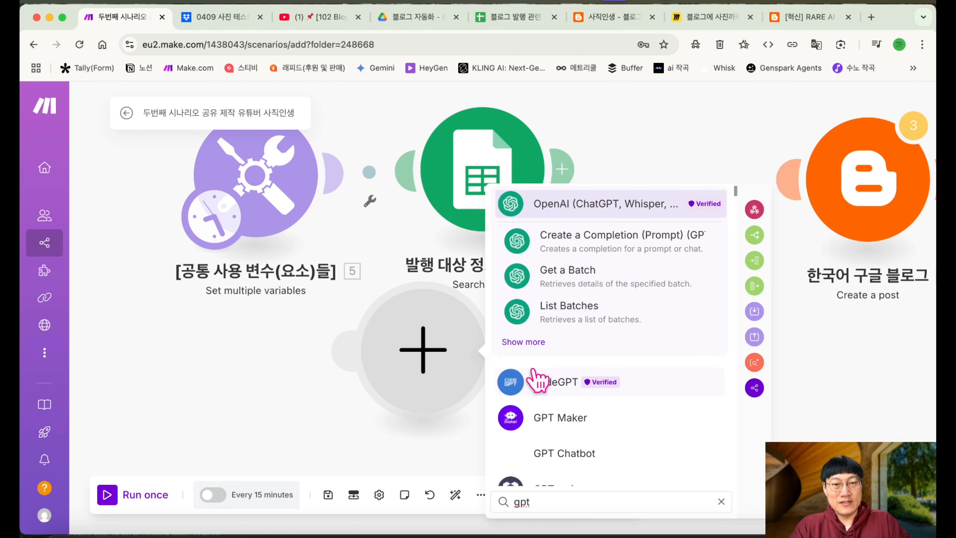
click(540, 343)
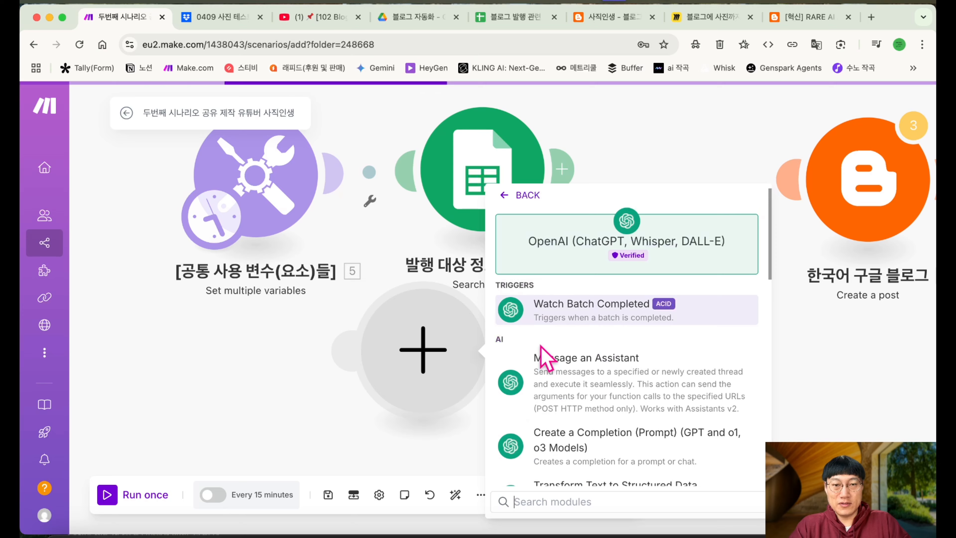
scroll(598, 425, down, 5)
scroll(598, 424, down, 3)
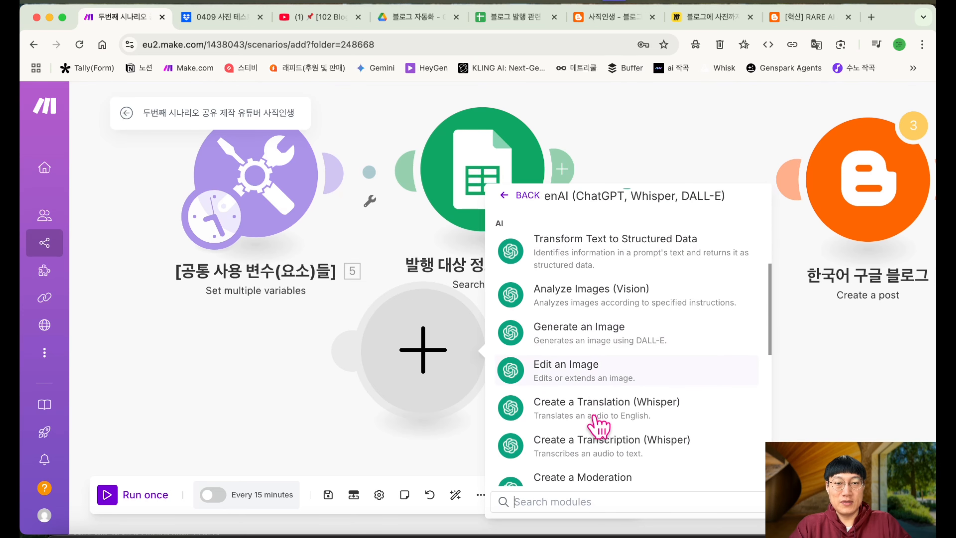
click(613, 341)
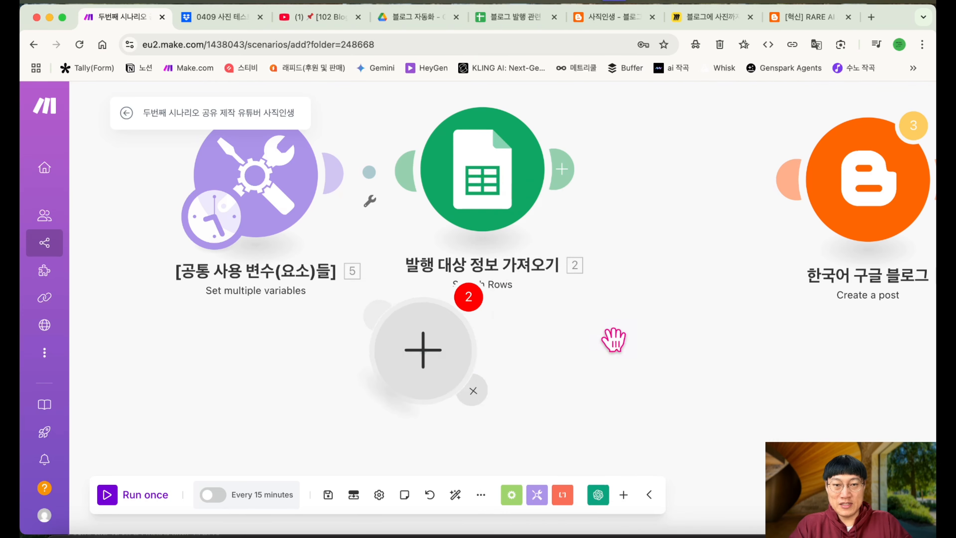
drag(463, 380, 667, 314)
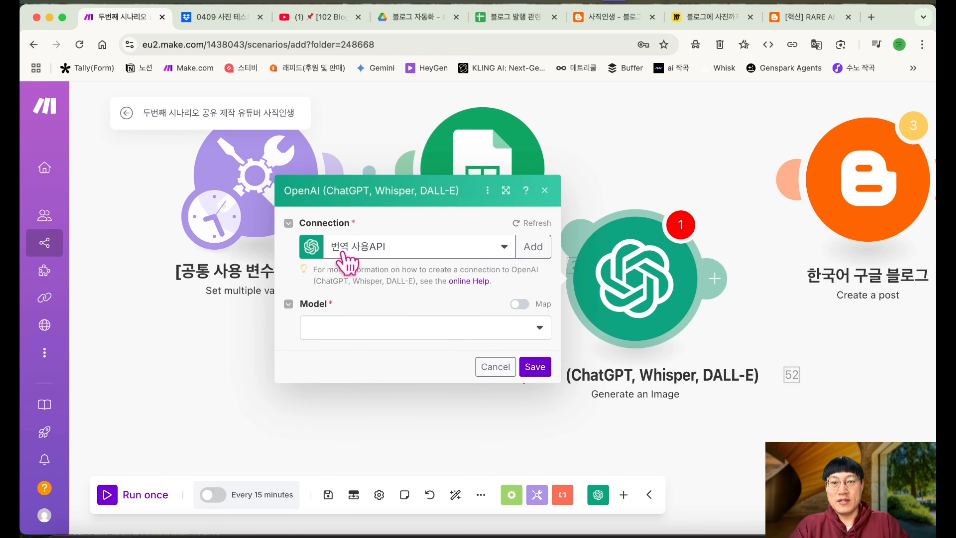
Set the image module's model to Dall-E 3, and review the article text in cell F2 of the 블로그 발행 관련 spreadsheet
click(442, 327)
click(416, 351)
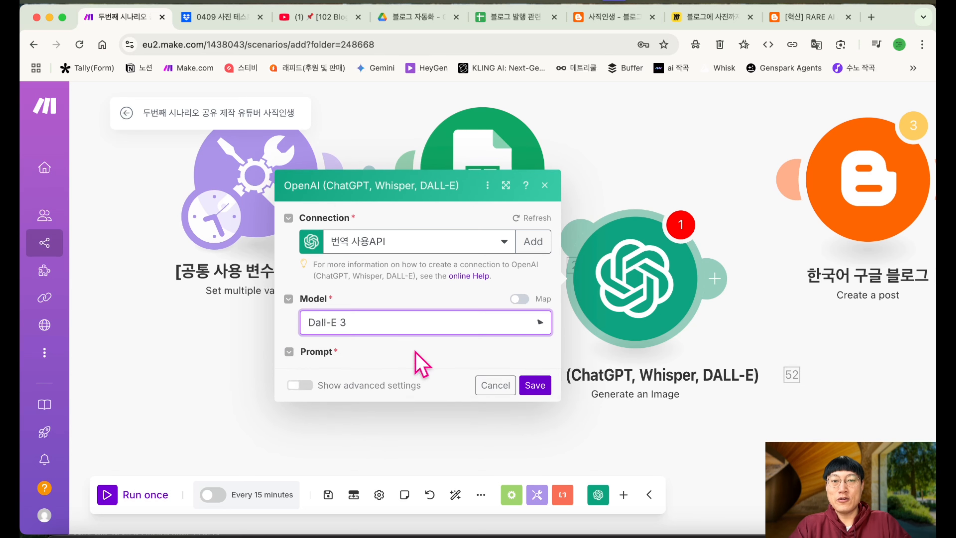
click(414, 347)
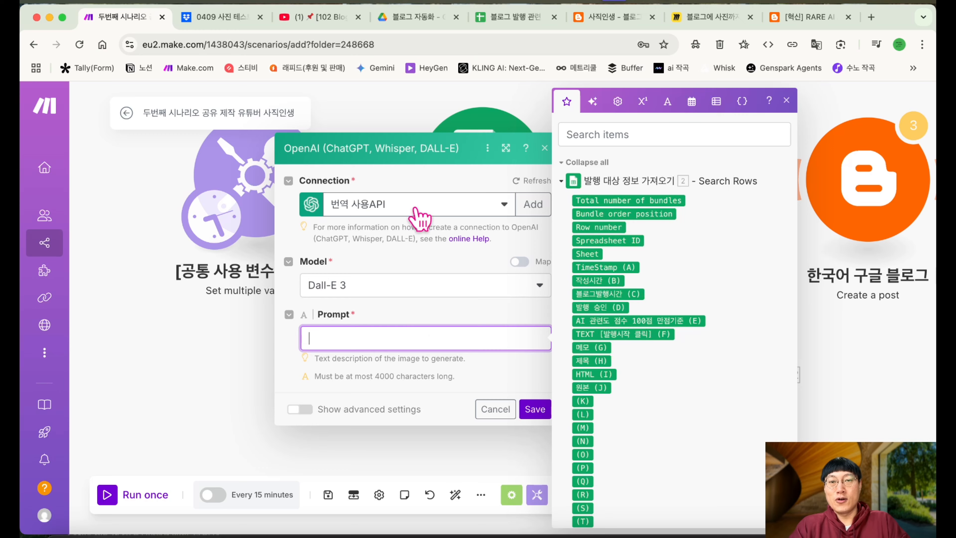
click(437, 183)
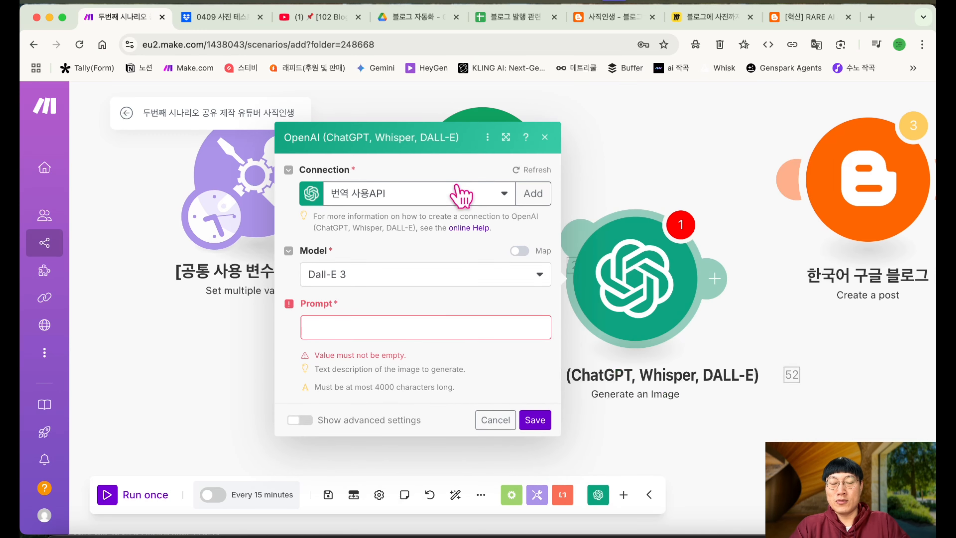
click(514, 19)
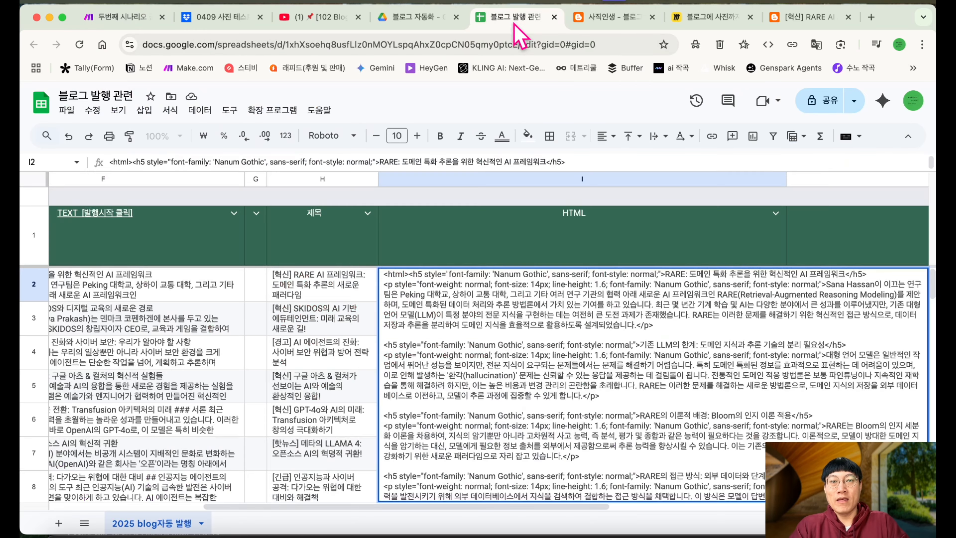
double_click(203, 280)
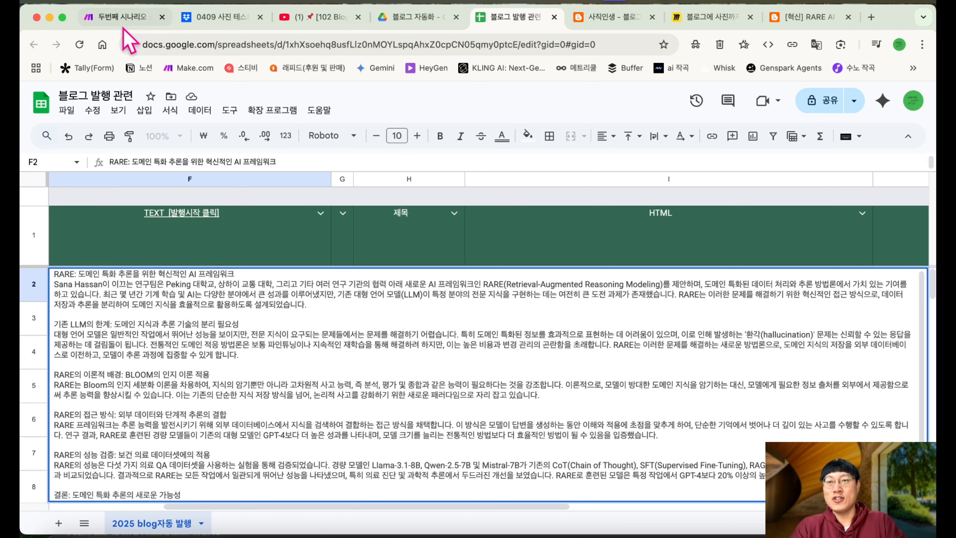
Copy the line "아래 글을 삼분의 일로 나눴을때 첫번째 부분에 잘 어울리는 그림! 그려줘" from the notes into the image module's prompt in Make
click(120, 19)
click(185, 536)
scroll(326, 455, up, 15)
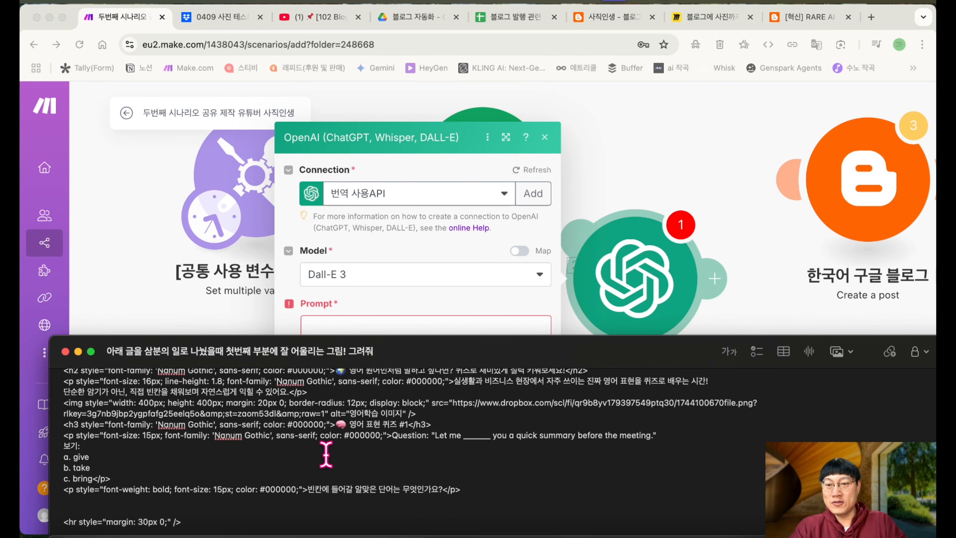
triple_click(208, 419)
key(super+c)
click(322, 305)
click(339, 326)
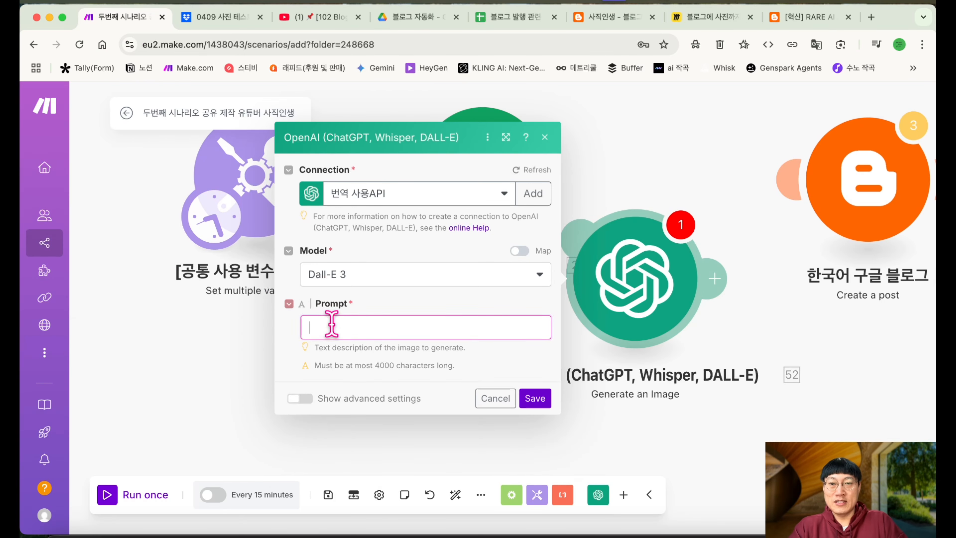
key(super+v)
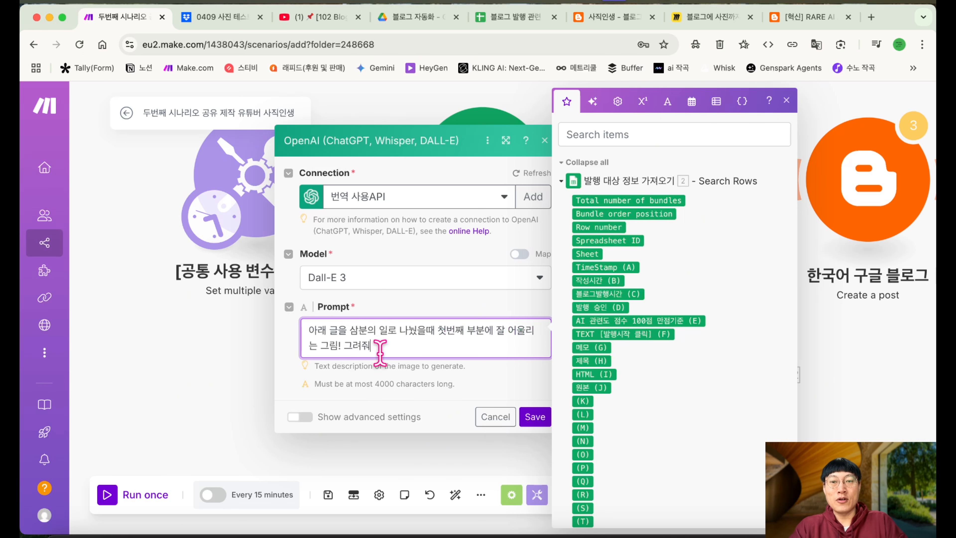
Map TEXT [발행시작 클릭] (F) on a new line of the prompt, check that column in the spreadsheet, and save the image module
key(Return)
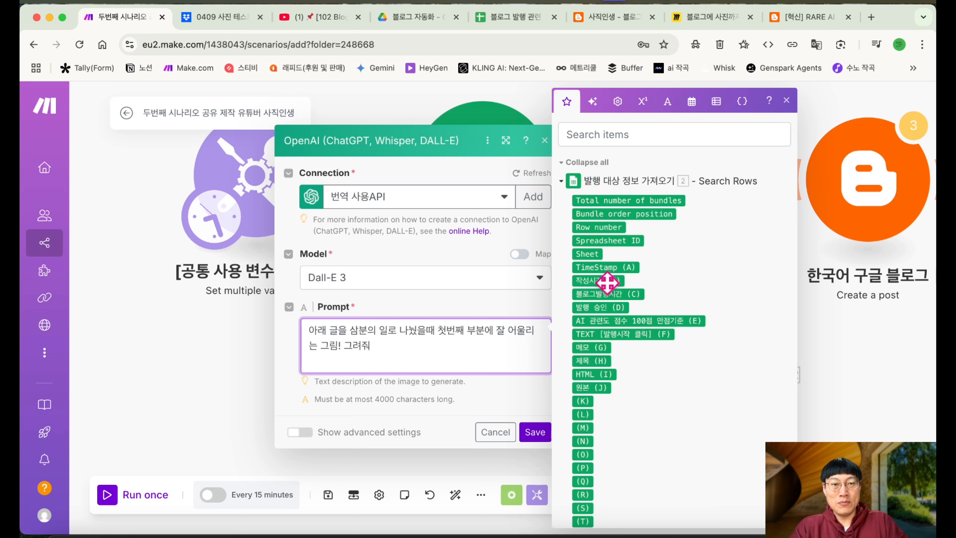
scroll(606, 324, down, 2)
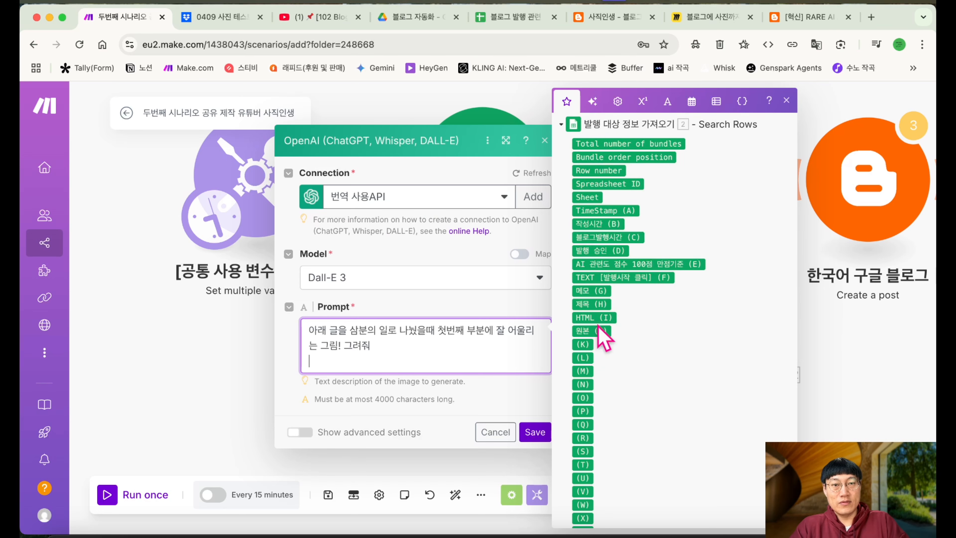
drag(613, 296, 395, 363)
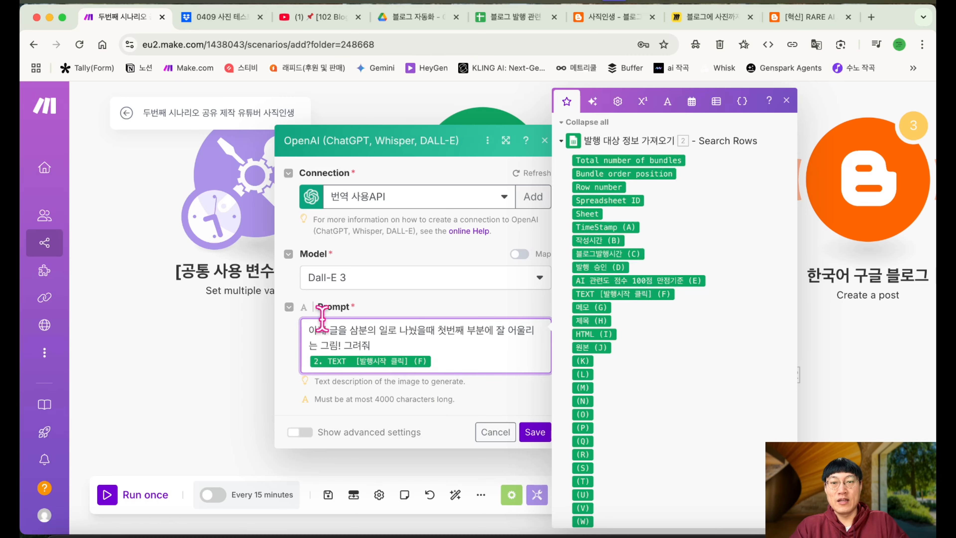
click(513, 18)
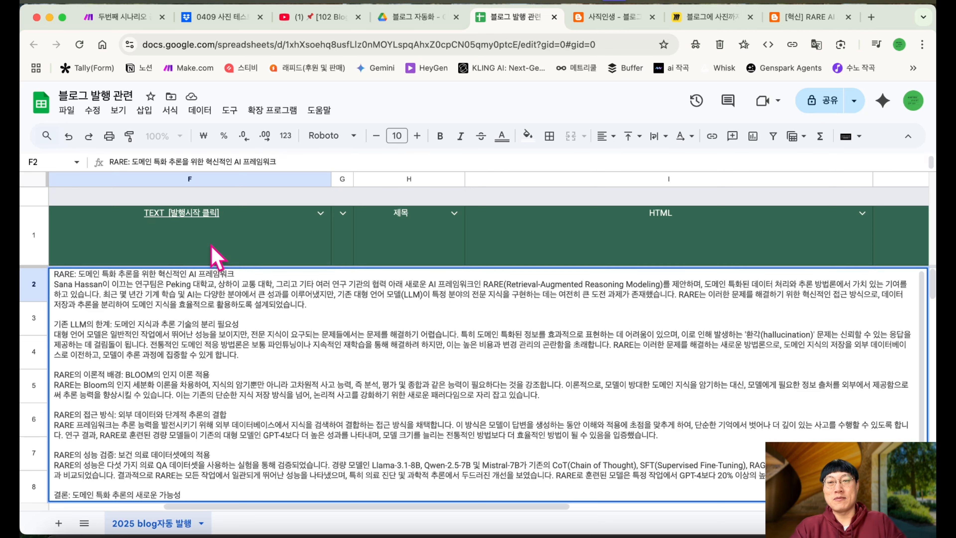
click(122, 17)
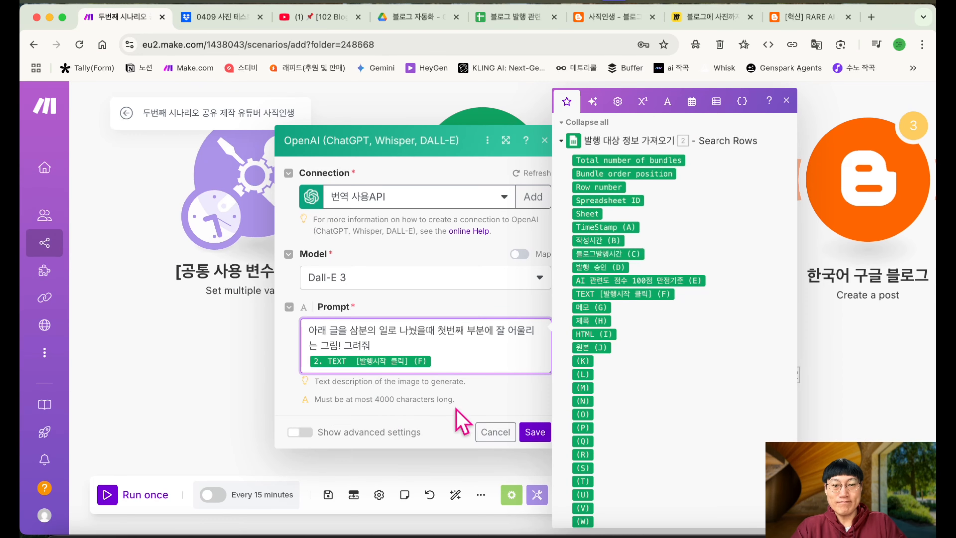
click(535, 431)
Rename the OpenAI image module as [1번 그림 제작] and place it just below the 발행 대상 정보 가져오기 module
drag(631, 305, 530, 334)
right_click(530, 326)
click(566, 397)
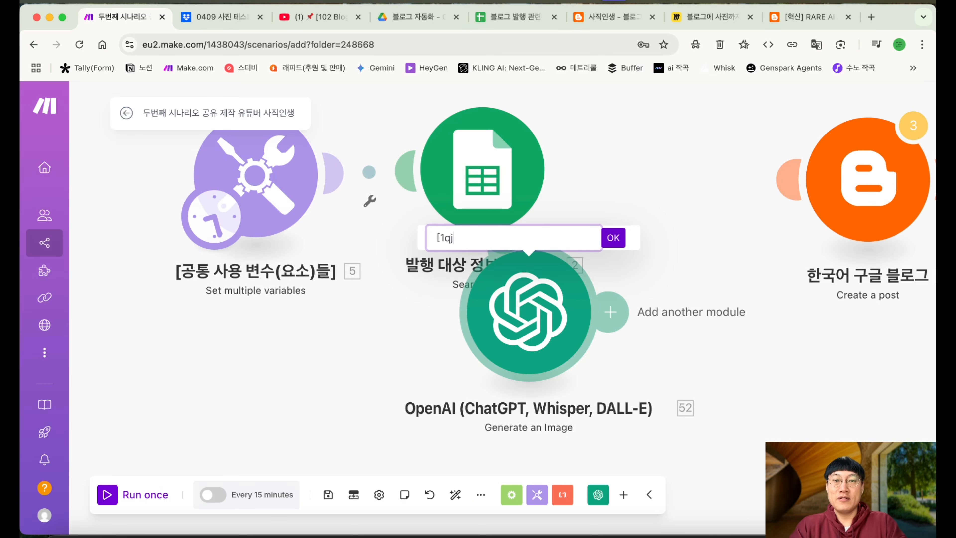
text([1번 그림 제작)
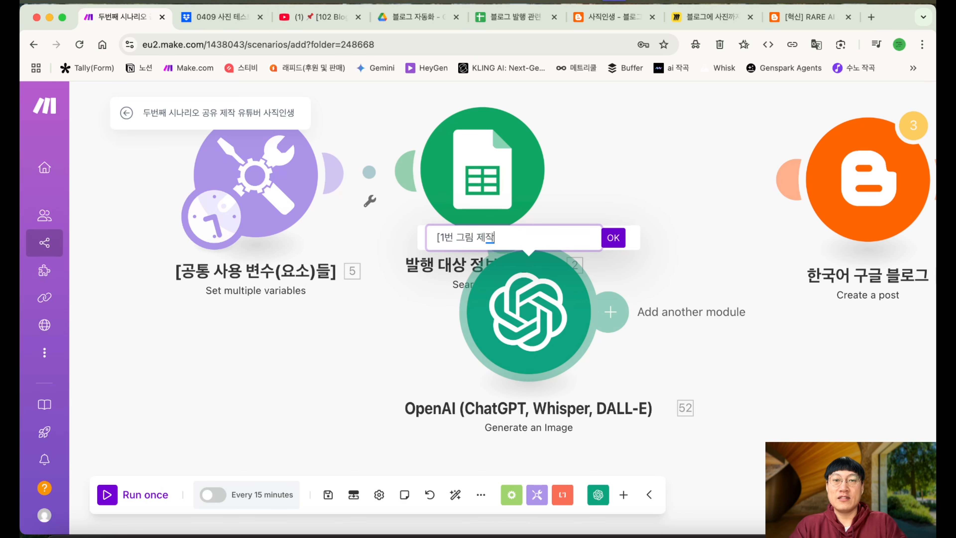
text(])
key(Return)
drag(555, 363, 576, 367)
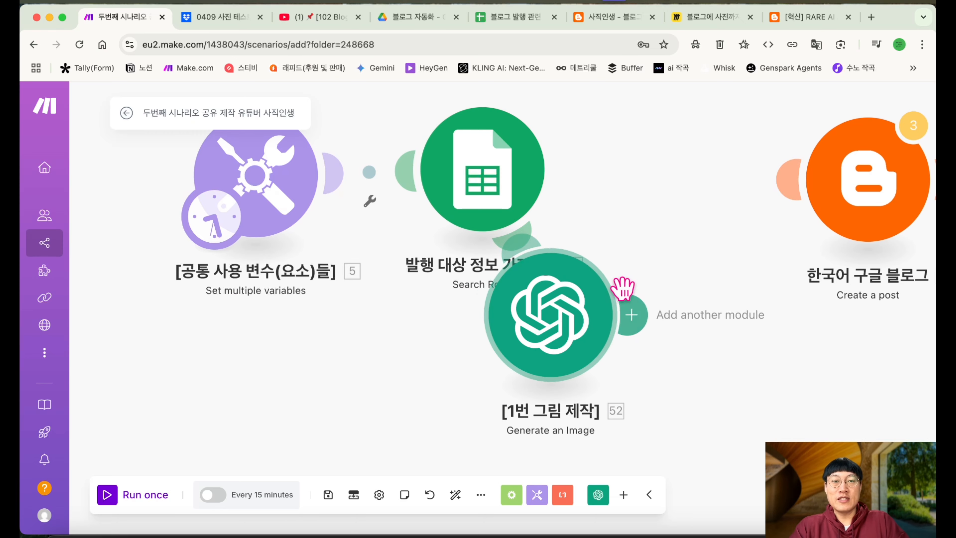
Add an HTTP Get a file module after the [1번 그림 제작] module
click(636, 324)
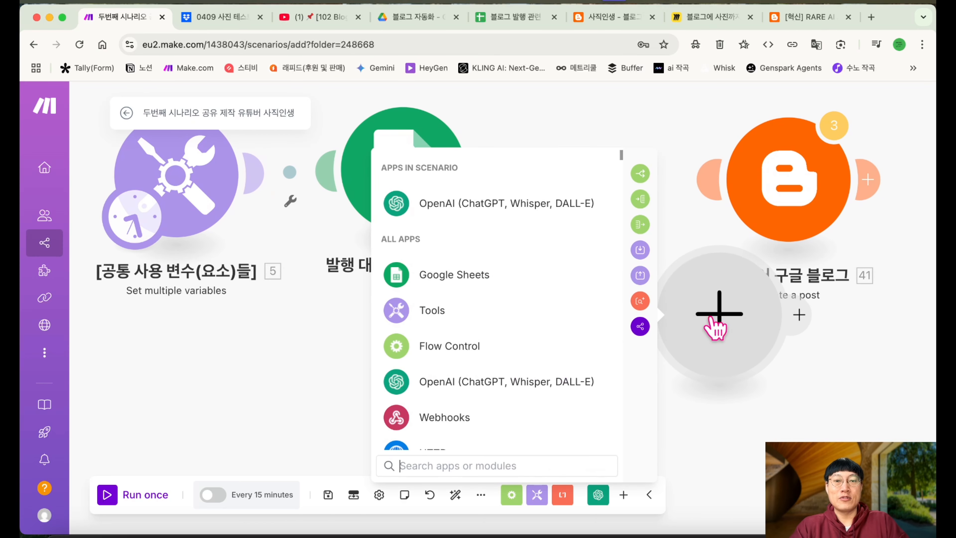
text(ㅗ)
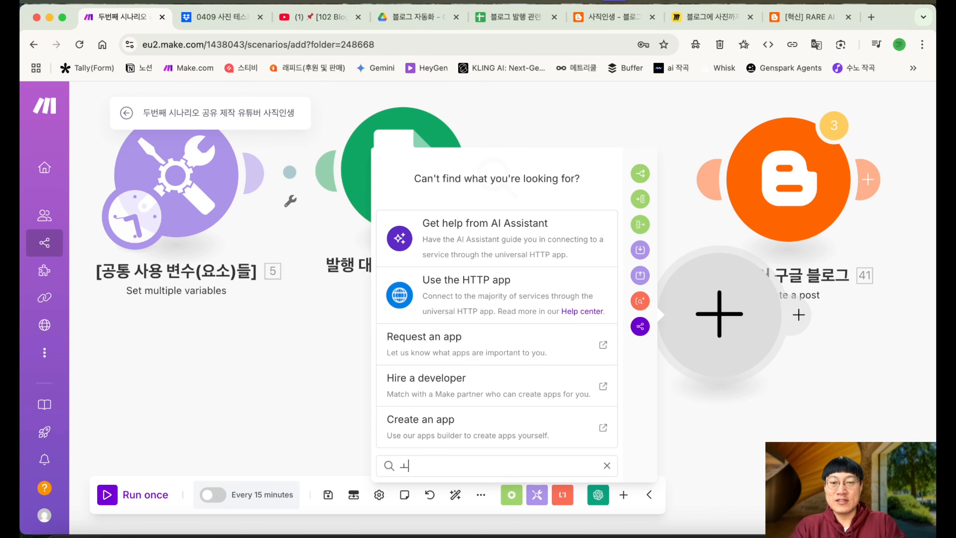
key(BackSpace)
text(http)
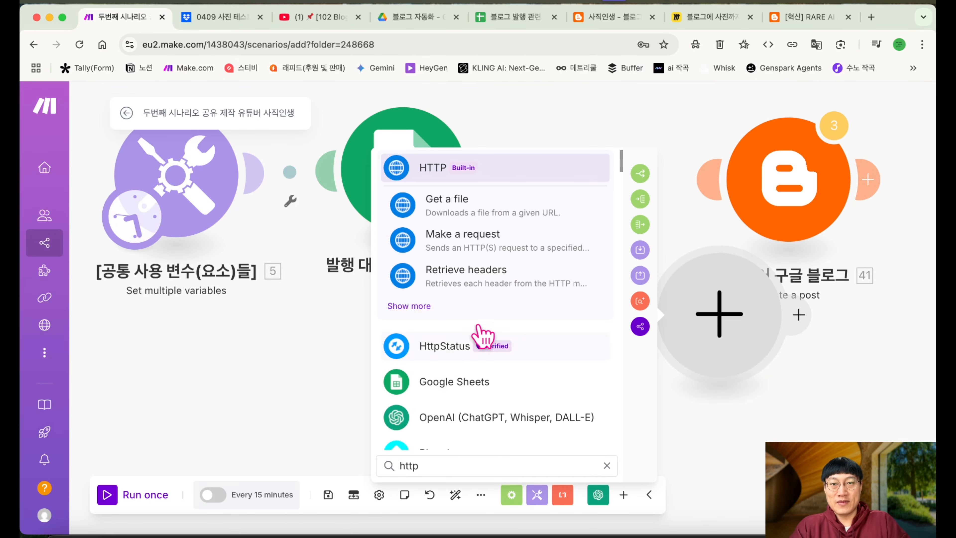
click(485, 222)
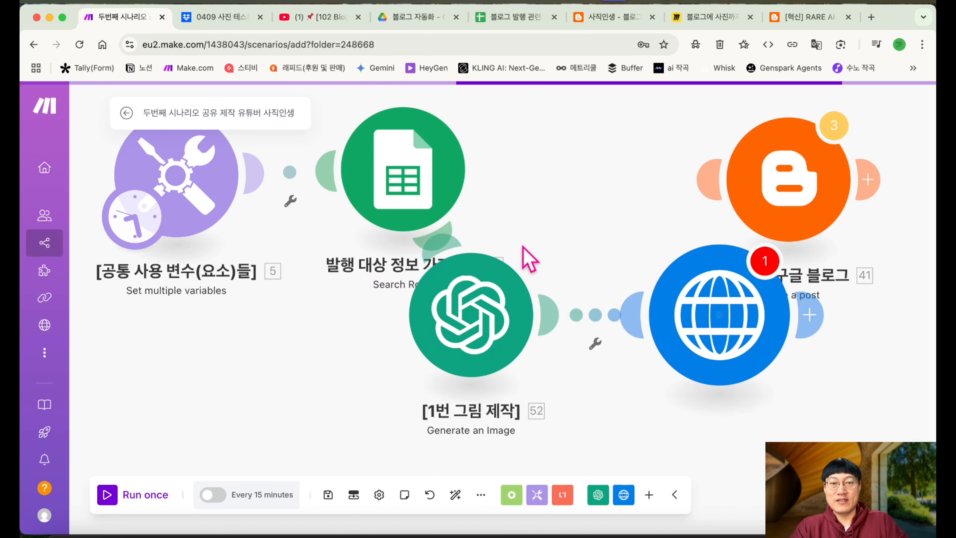
Map the HTTP module's URL to Data[]: URL from [1번 그림 제작] and save it
click(560, 324)
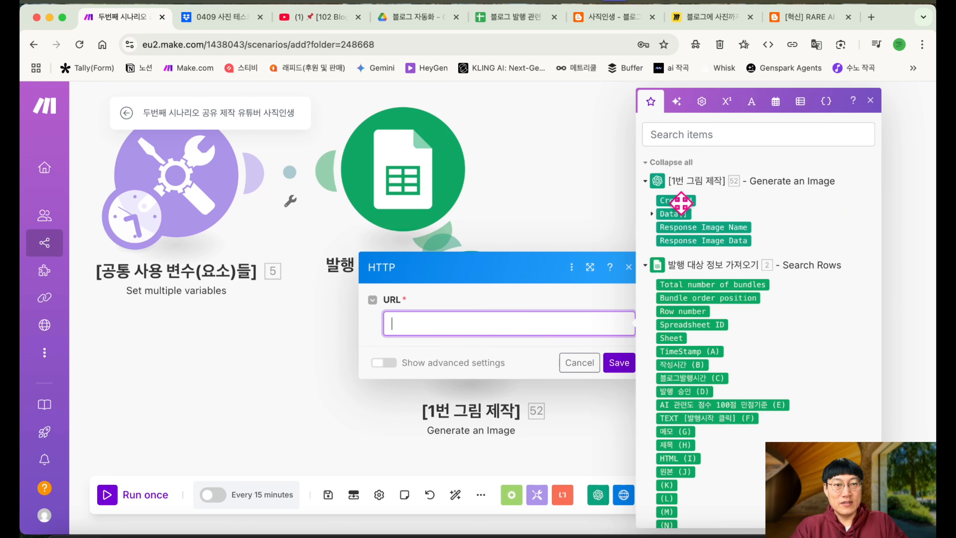
click(651, 214)
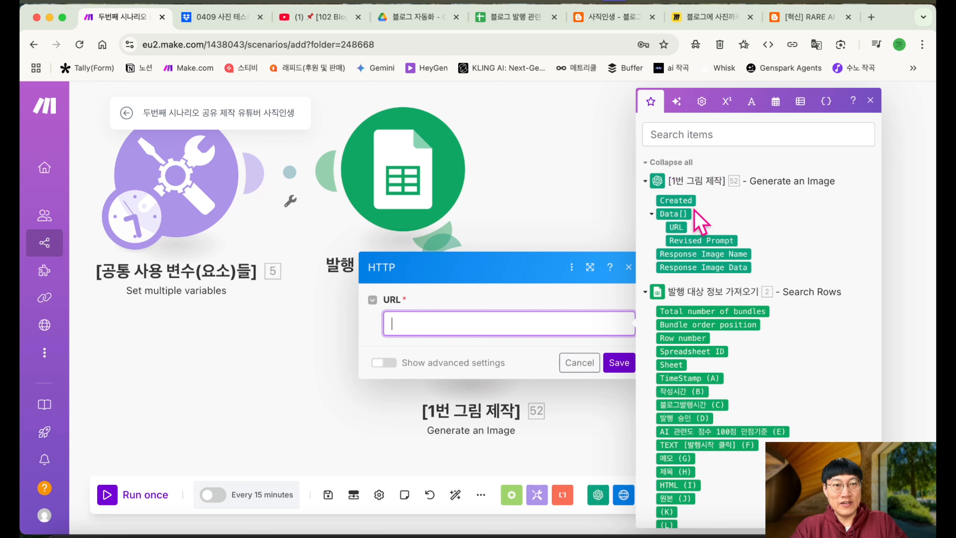
click(675, 226)
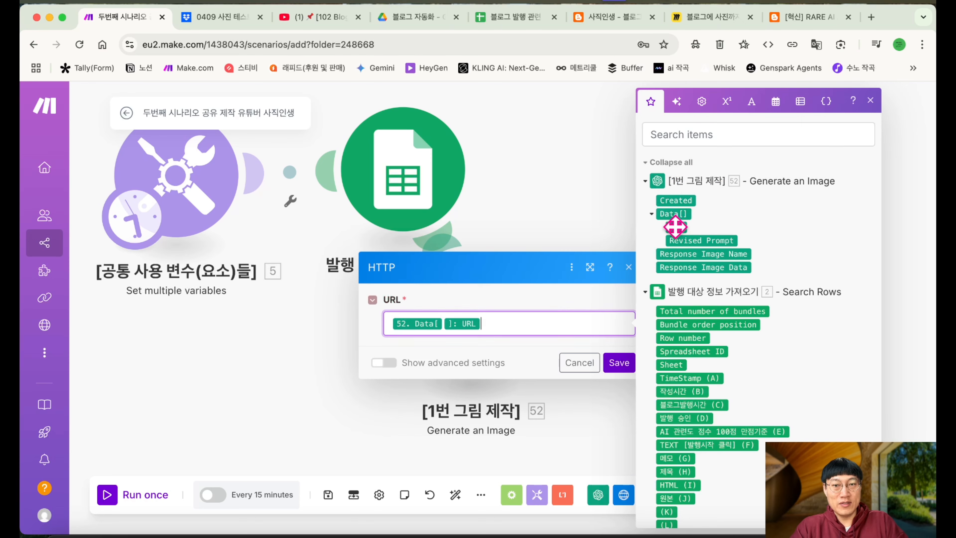
click(620, 364)
Rename the HTTP module as [1번 그림 가져오기] and move it clear of the 한국어 구글 블로그 label
right_click(680, 353)
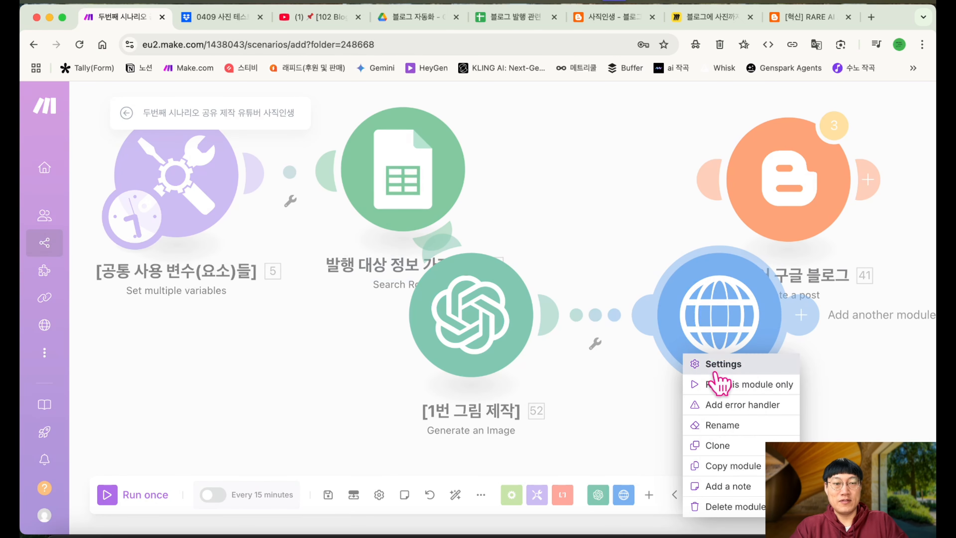
click(734, 427)
text([1번 그림 가져오기])
key(Return)
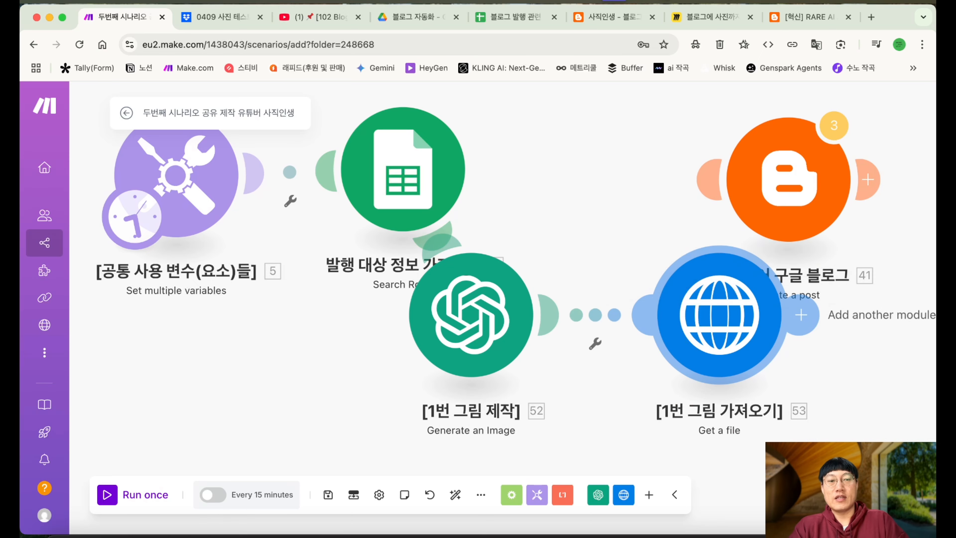
drag(721, 353, 683, 384)
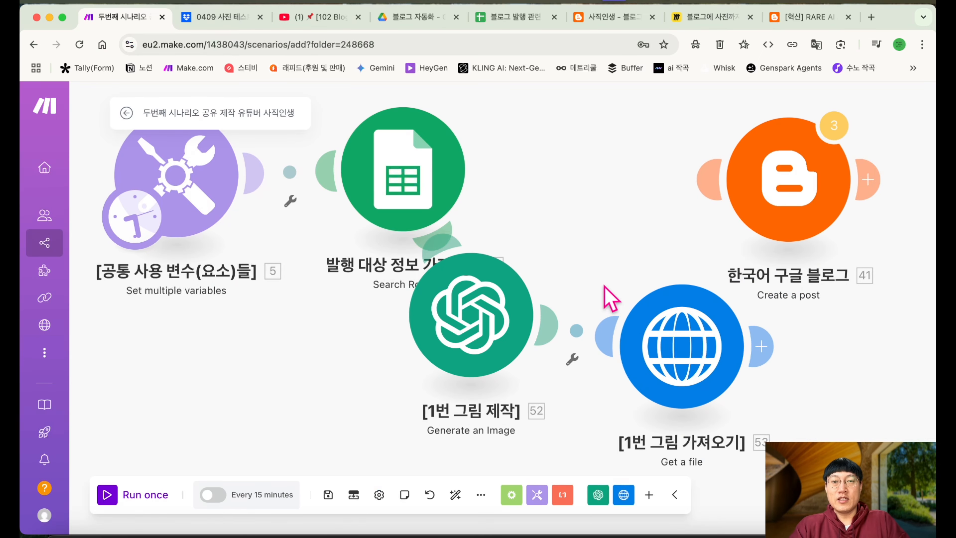
Move the 한국어 구글 블로그 module farther away to make room, and check the 0409 사진 테스트 folder in Dropbox
scroll(605, 291, right, 6)
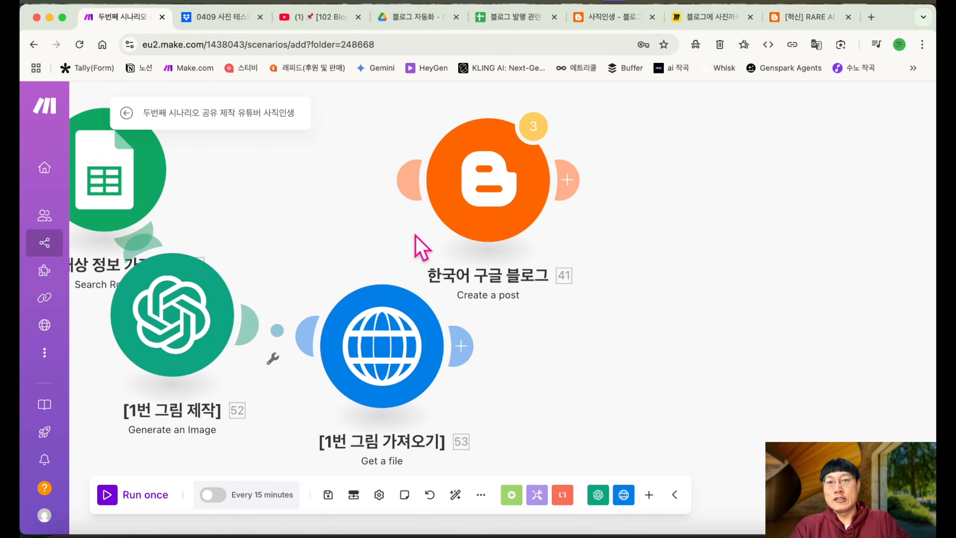
drag(488, 214, 726, 217)
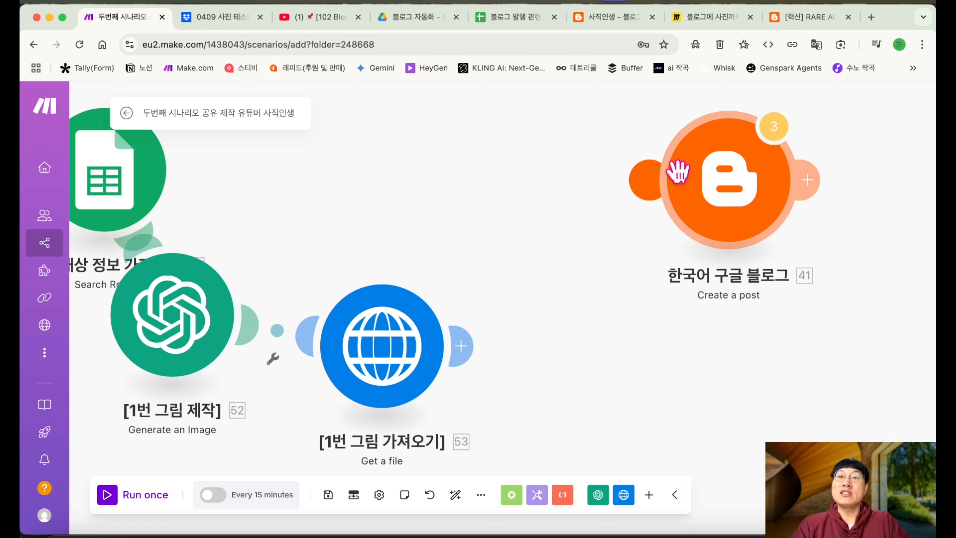
click(216, 16)
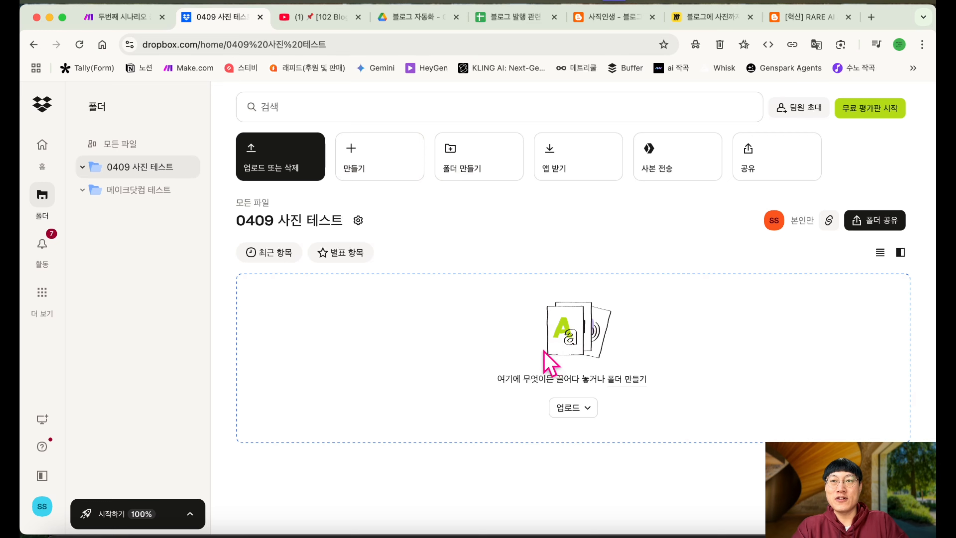
click(145, 16)
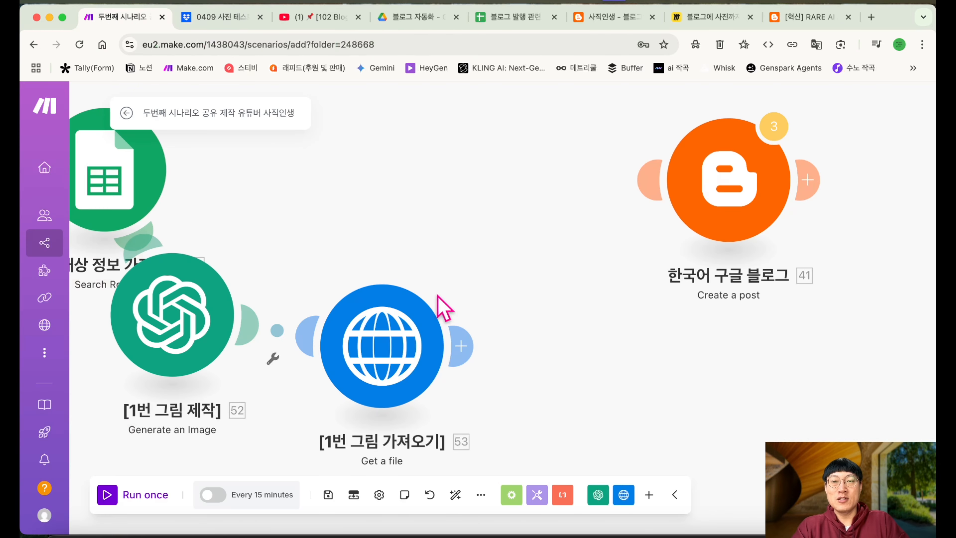
click(222, 17)
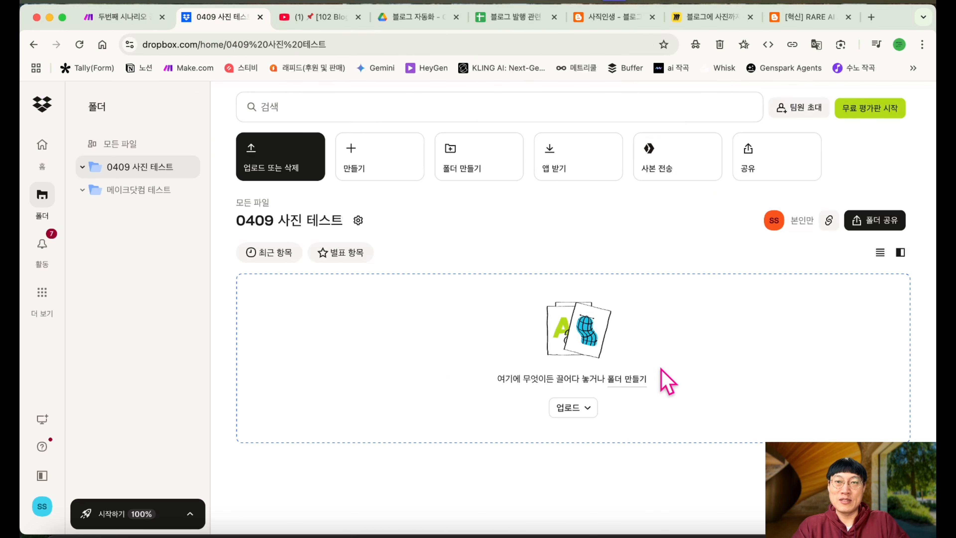
click(132, 17)
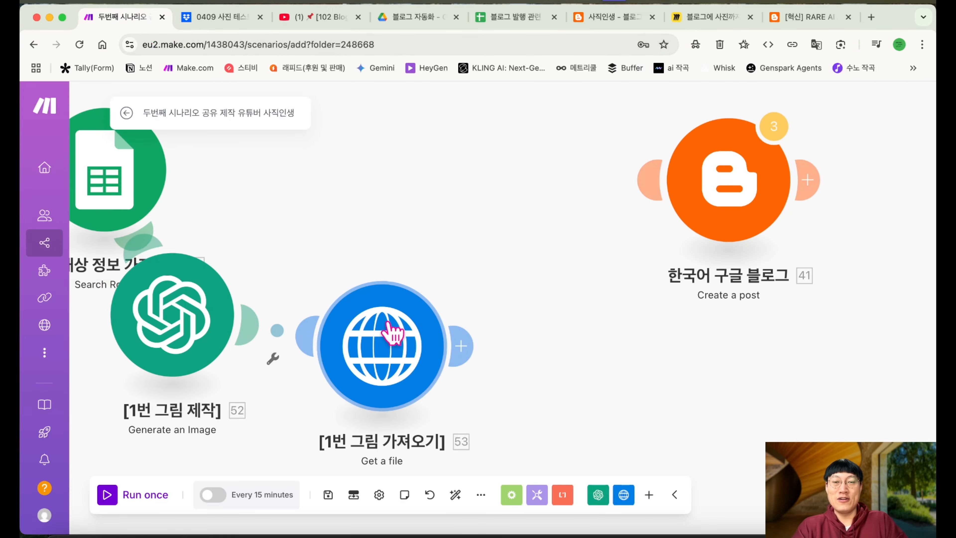
Add a Dropbox Upload a File module after the [1번 그림 가져오기] module
click(461, 348)
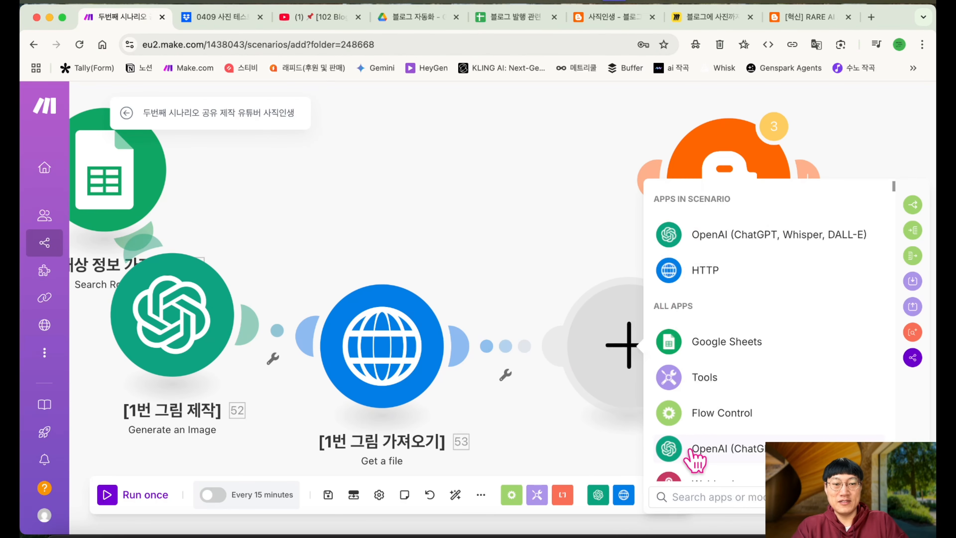
click(696, 496)
text(ㅇㄱ)
text(drop)
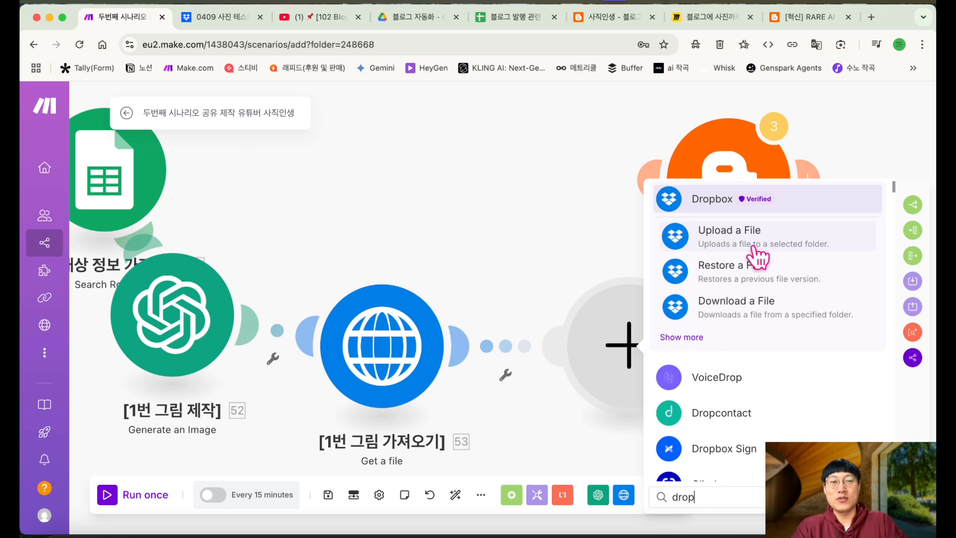
click(756, 254)
click(362, 357)
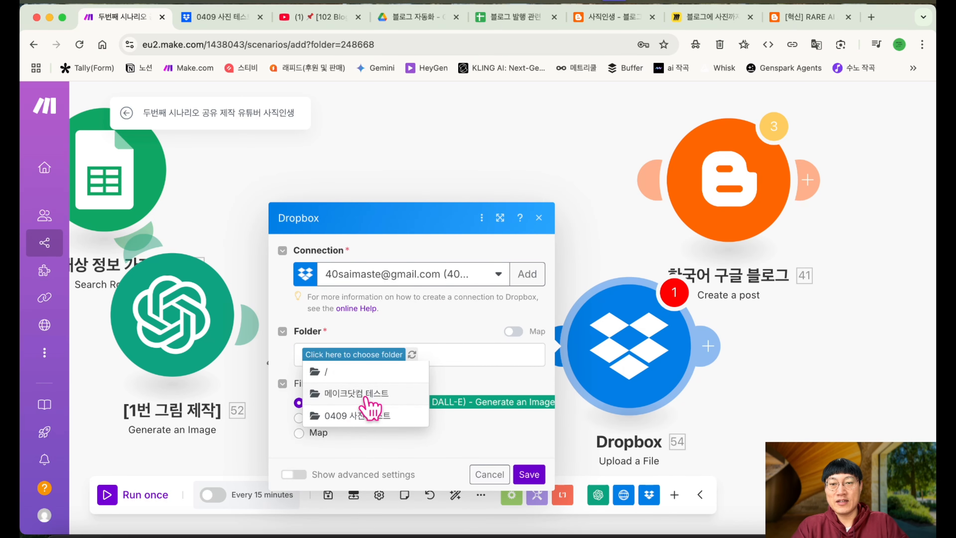
click(364, 397)
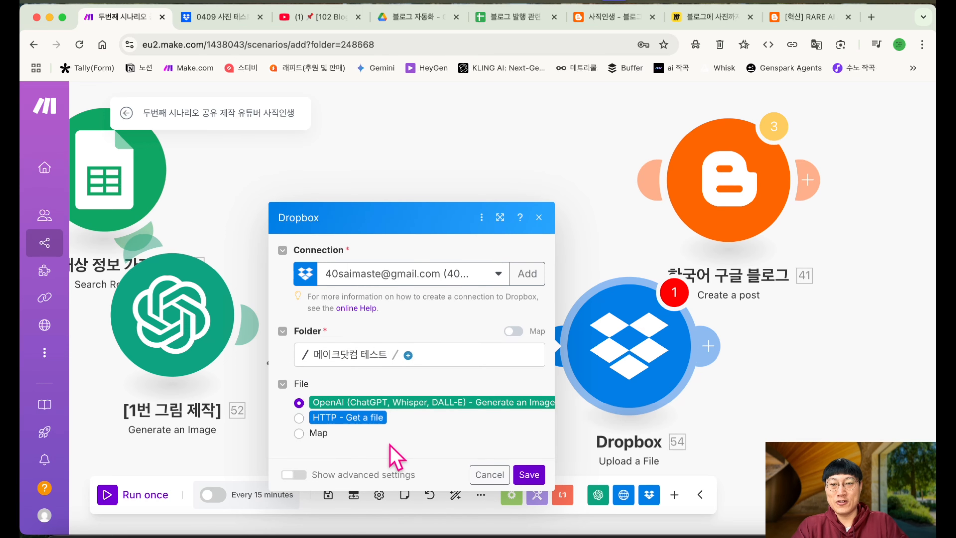
scroll(501, 160, down, 2)
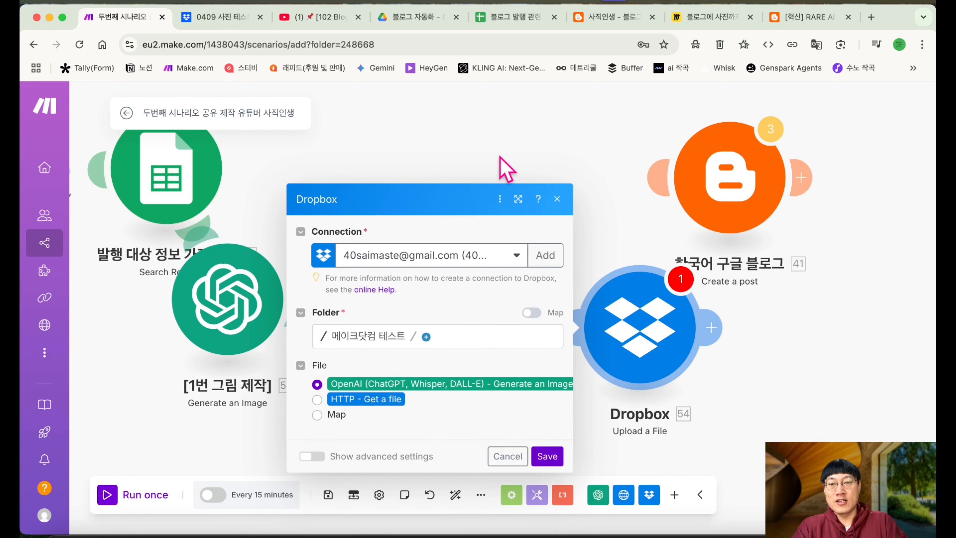
click(317, 399)
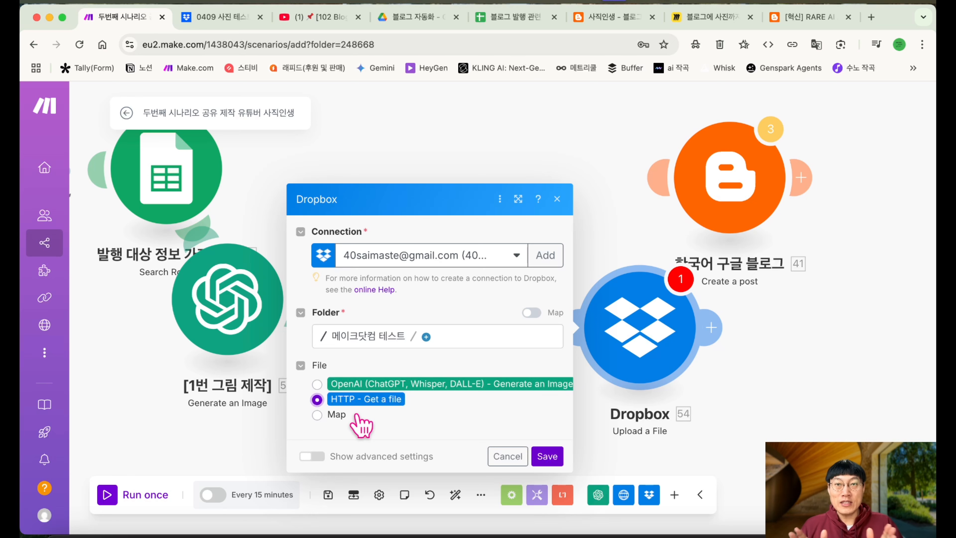
click(317, 415)
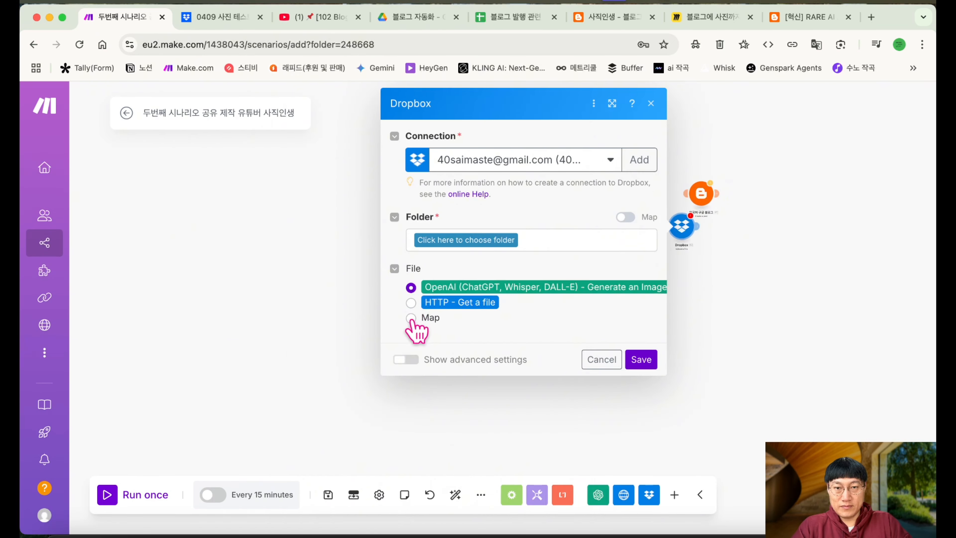
Set the Dropbox module's file source to Map and map File Name to File name from [1번 그림 가져오기]
click(411, 318)
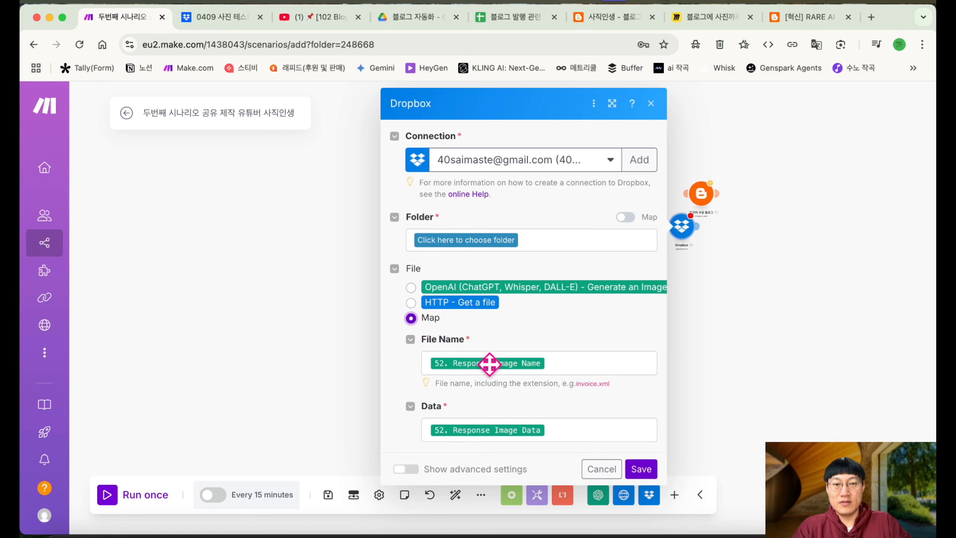
click(558, 361)
key(BackSpace)
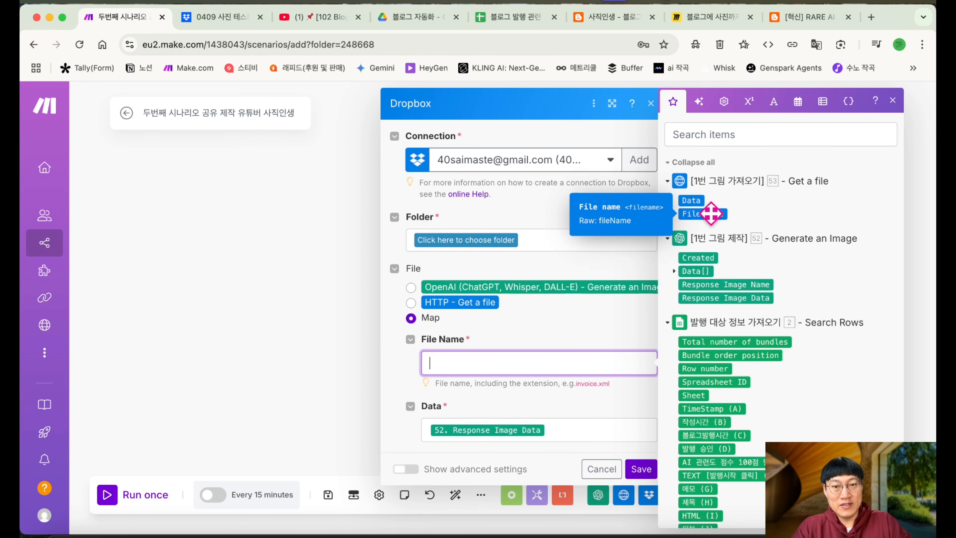
drag(711, 214, 519, 376)
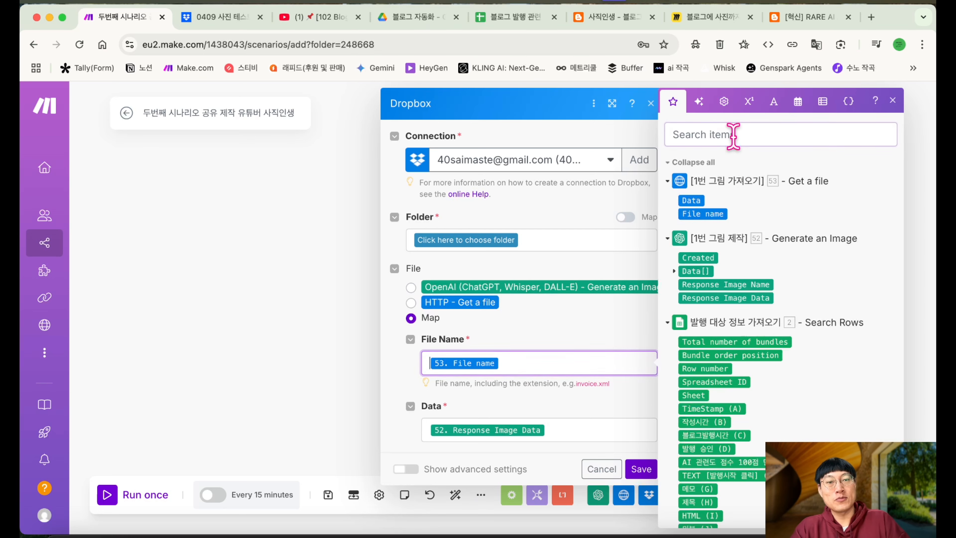
Insert the timestamp variable ahead of the mapped File name in the Dropbox module's File Name
click(428, 363)
text(ㅅ)
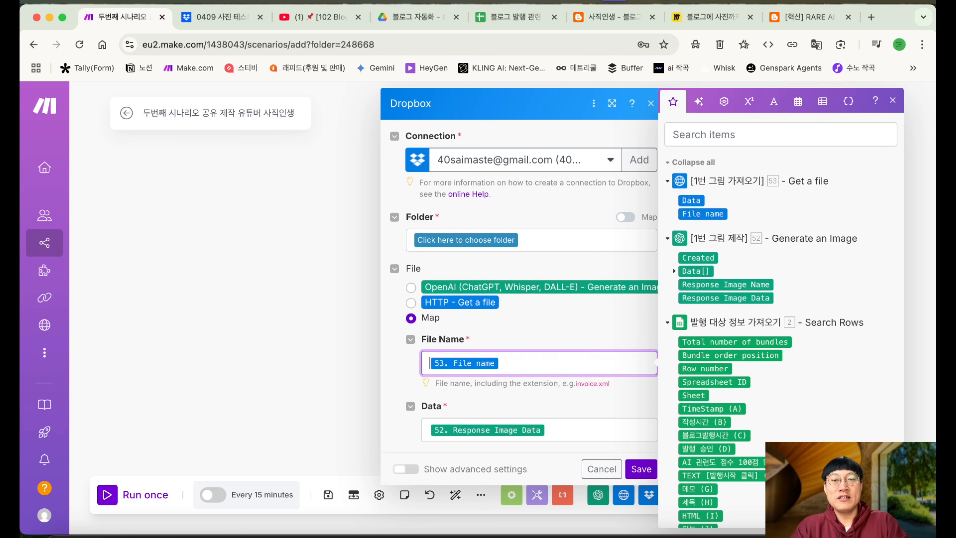
click(733, 135)
text(ㅅ)
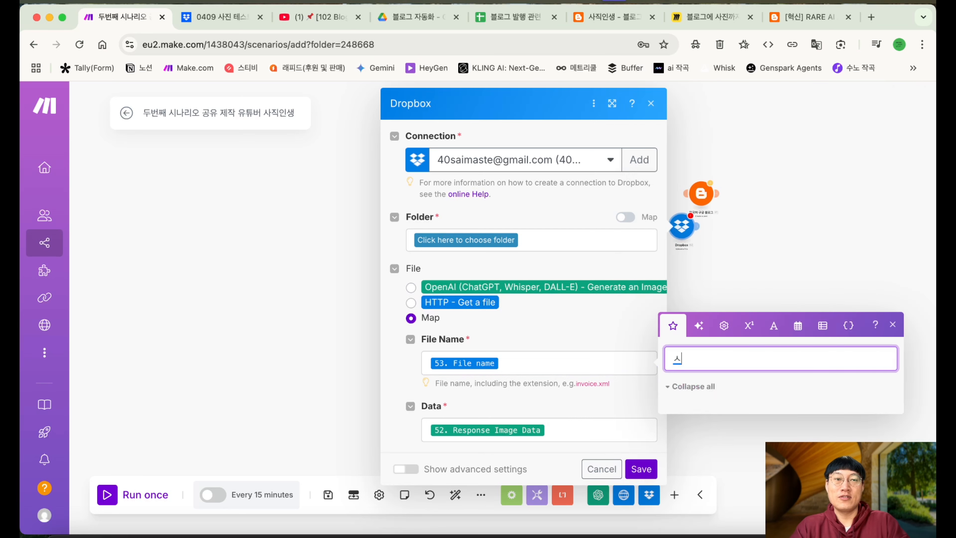
key(BackSpace)
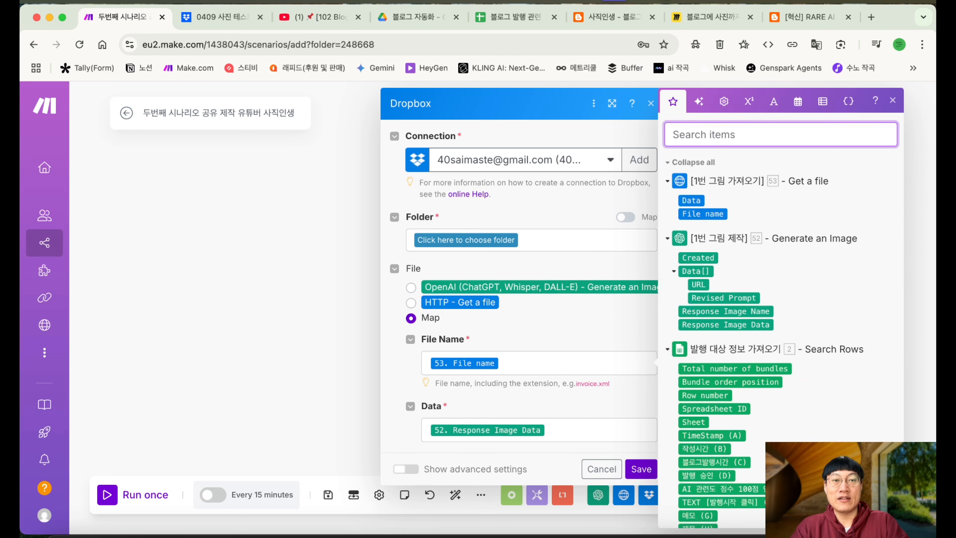
text(time)
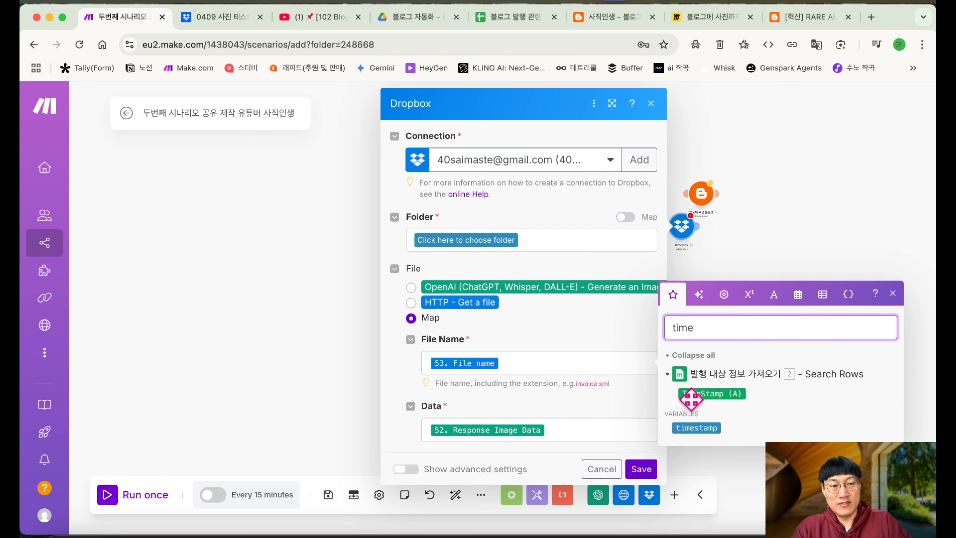
drag(692, 427, 436, 369)
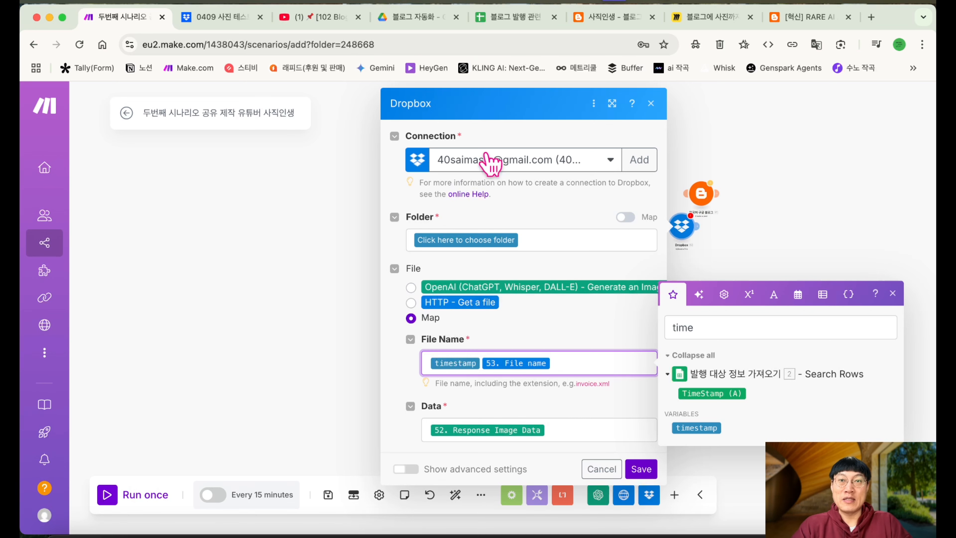
Replace the Dropbox module's Data mapping with Data from [1번 그림 가져오기]
click(573, 435)
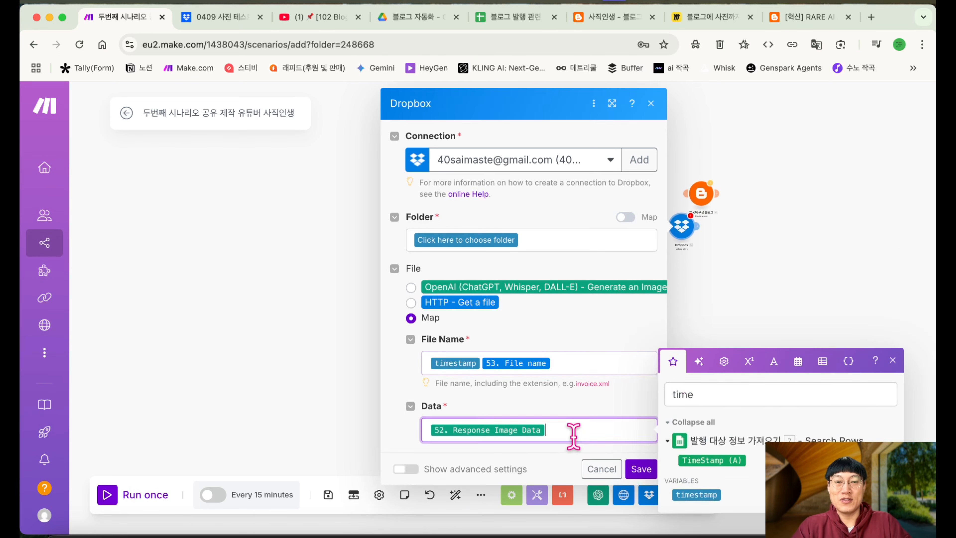
key(BackSpace)
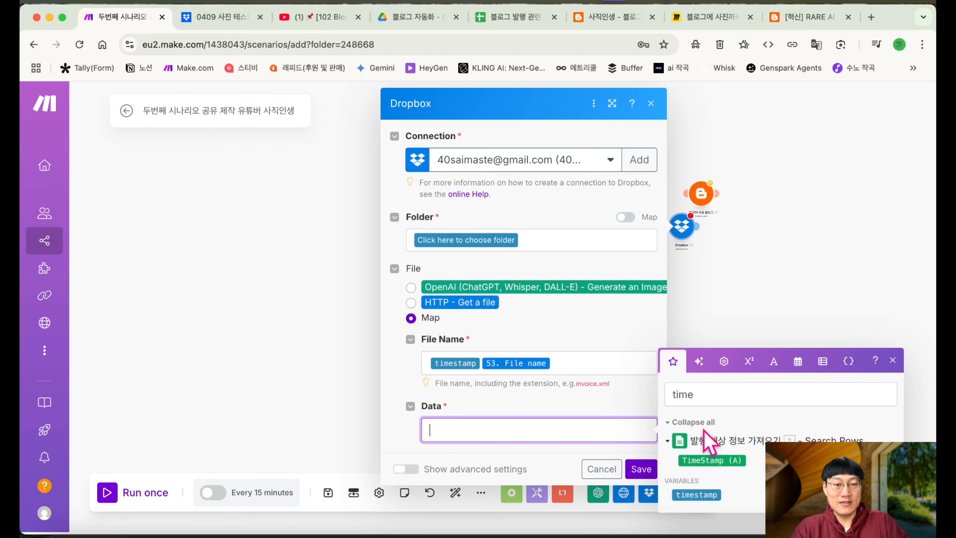
click(727, 391)
key(BackSpace)
key(BackSpace)
key(BackSpace)
key(BackSpace)
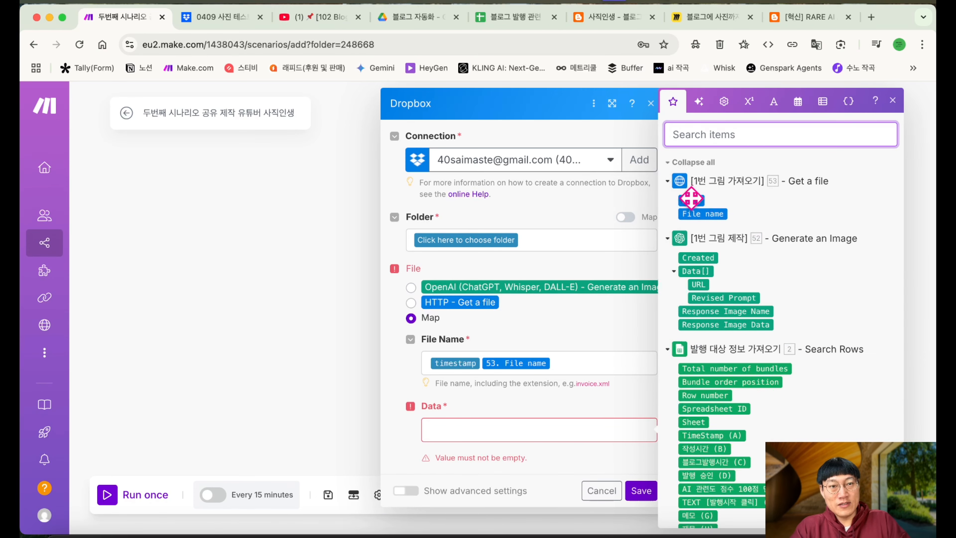
drag(691, 200, 490, 443)
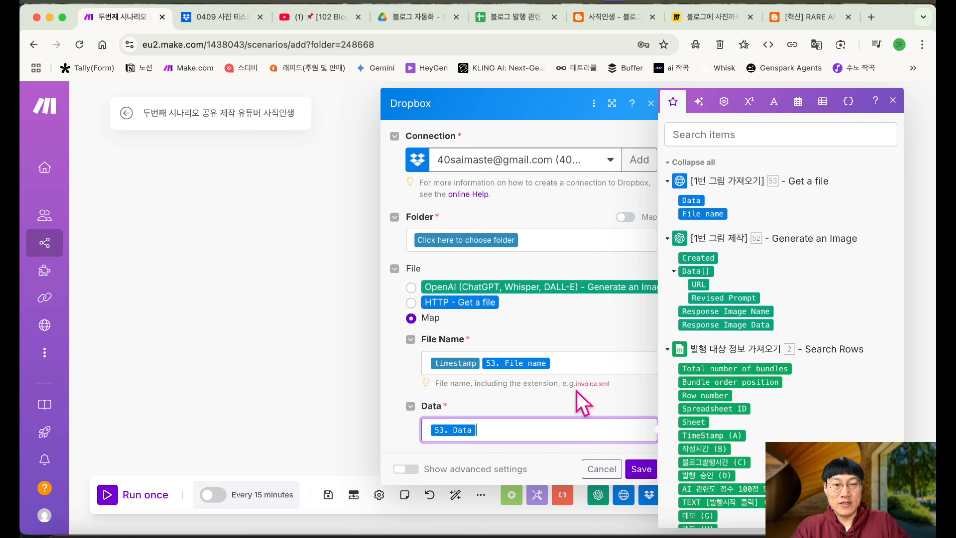
Set the Dropbox upload folder to /메이크닷컴 테스트 and save the module
click(641, 471)
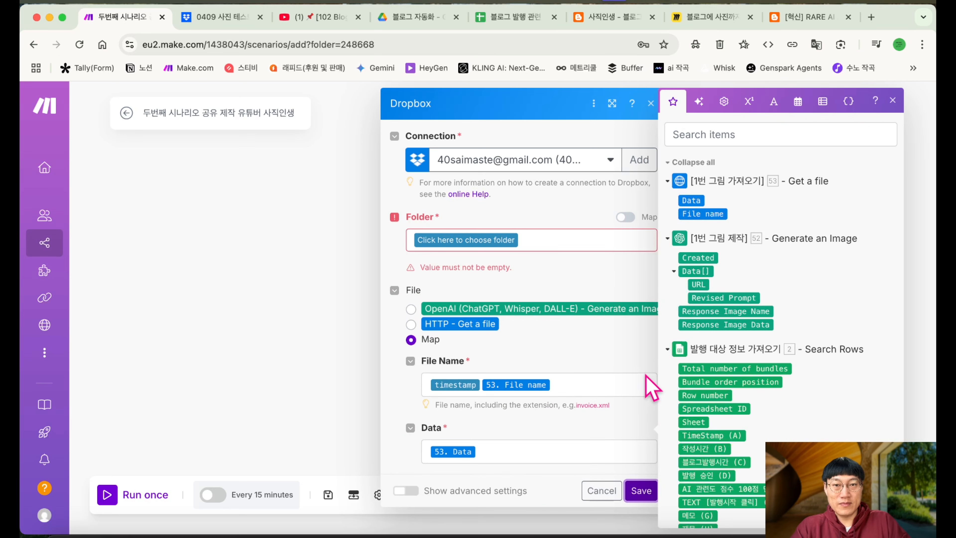
click(489, 240)
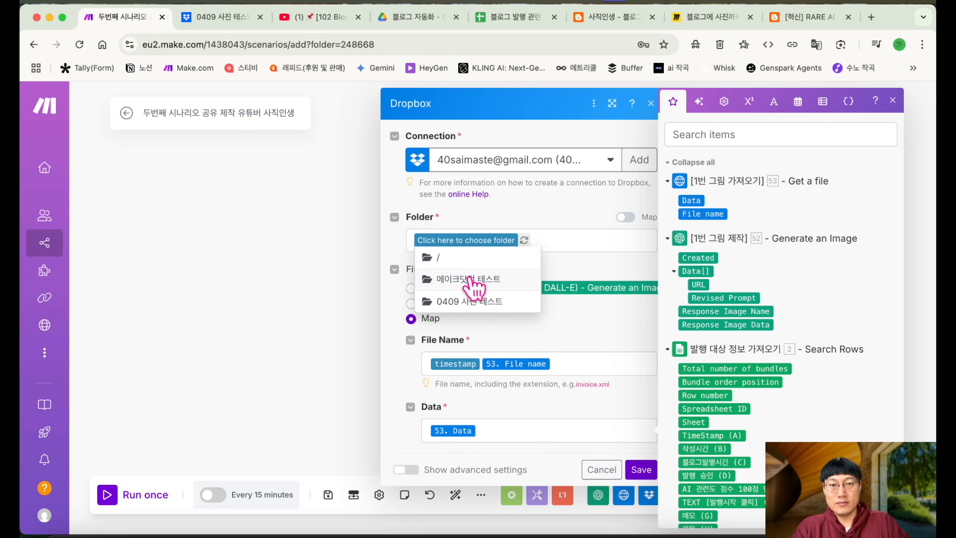
click(473, 281)
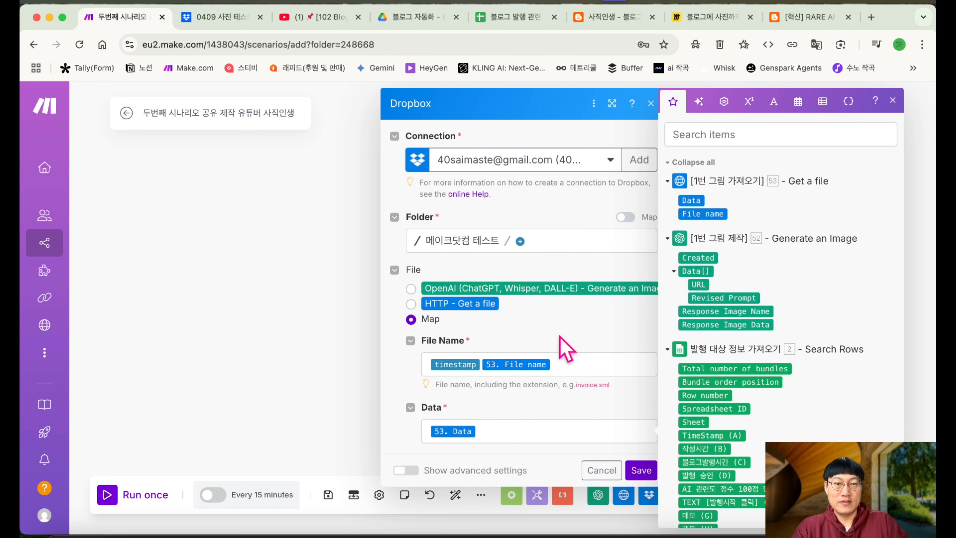
click(520, 241)
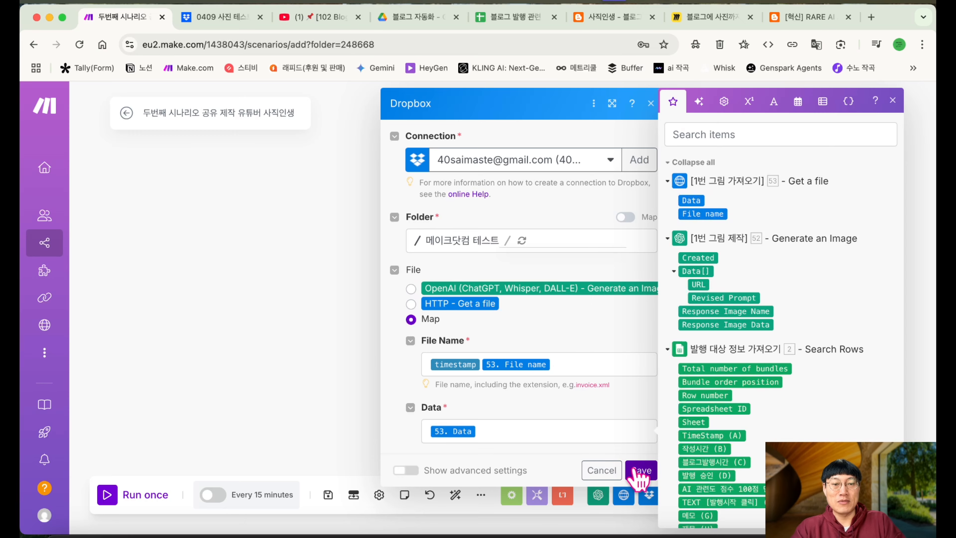
click(641, 469)
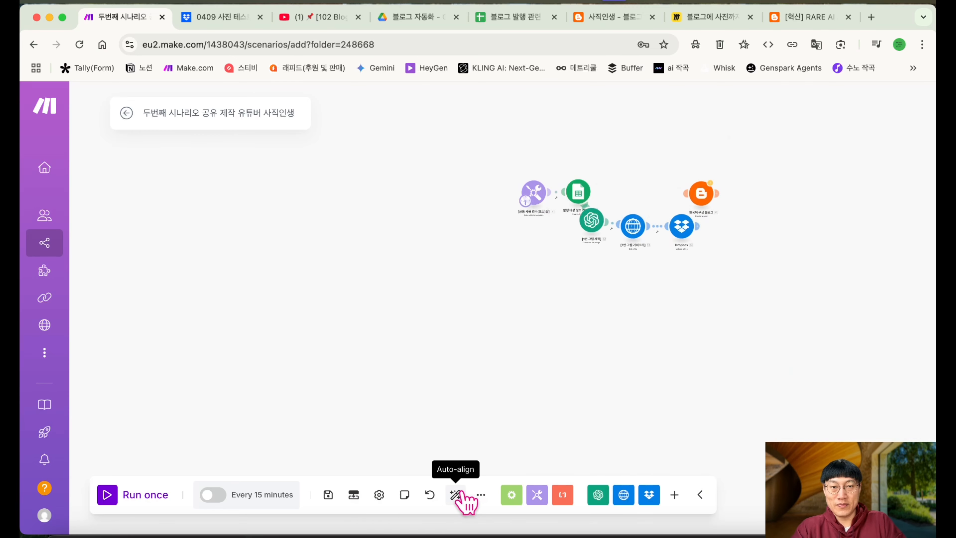
Auto-align the scenario's modules and rename the Dropbox module as [1번 그림 DropBox 저장]
click(456, 494)
right_click(694, 205)
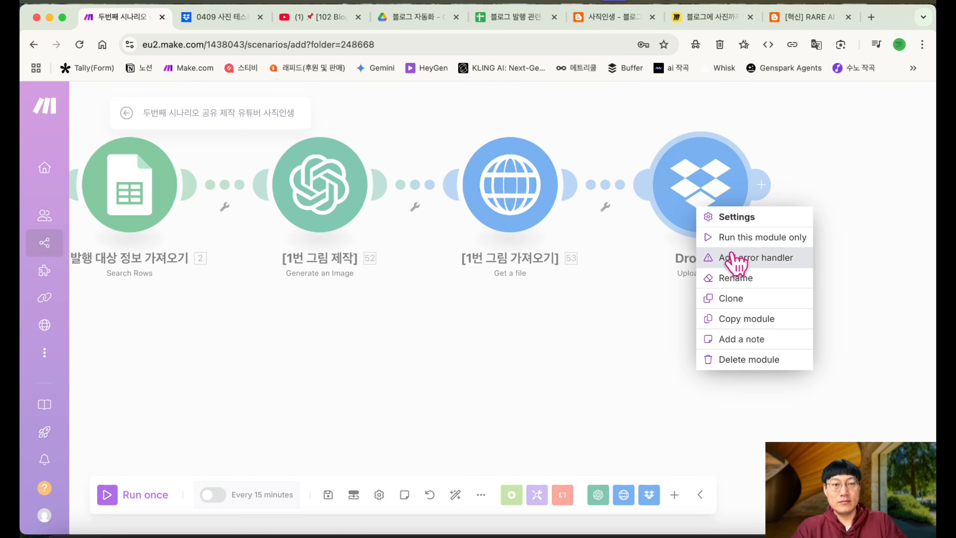
click(743, 278)
text([1번 그림 DropBox 저장)
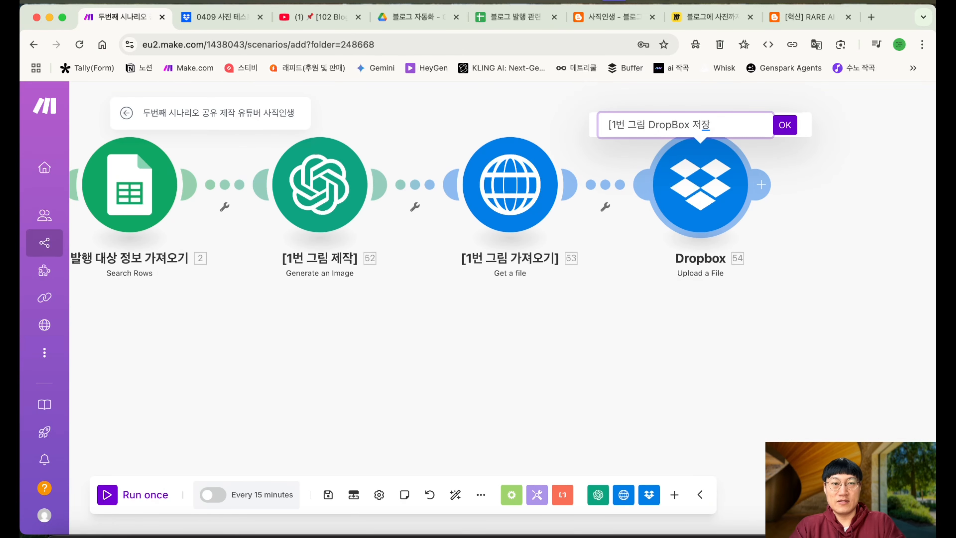
text(])
key(Return)
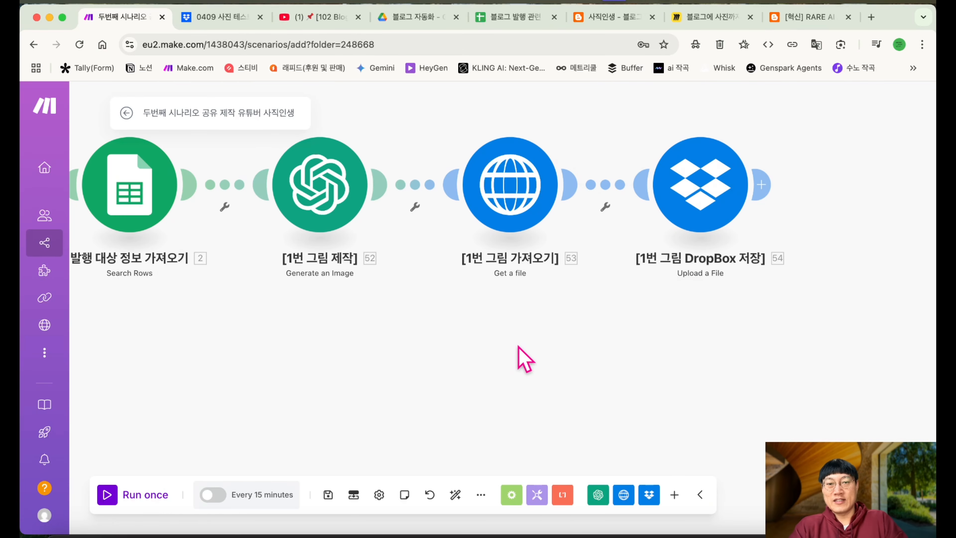
Switch to the 블로그 발행 관련 spreadsheet and examine row 2's title, creation time and publish time
scroll(525, 360, down, 10)
scroll(525, 359, up, 8)
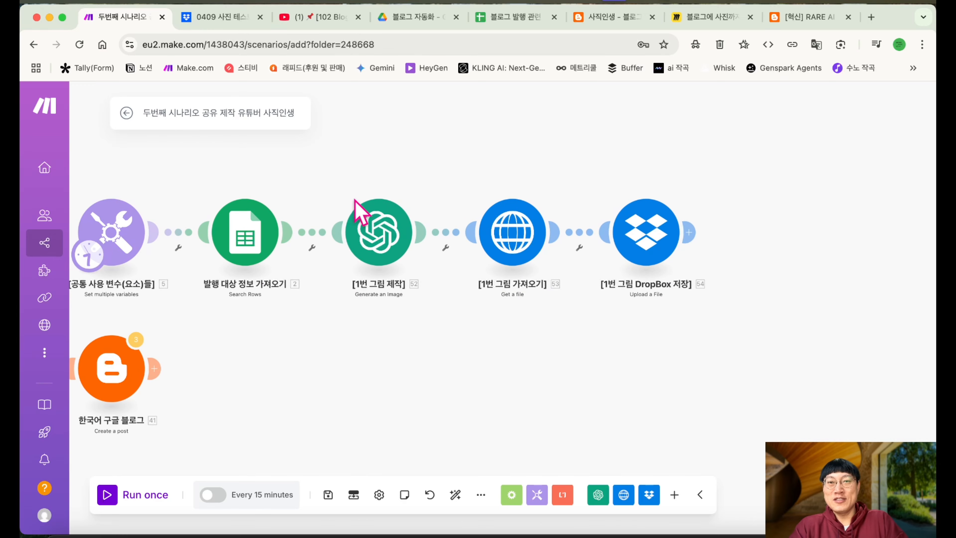
click(526, 19)
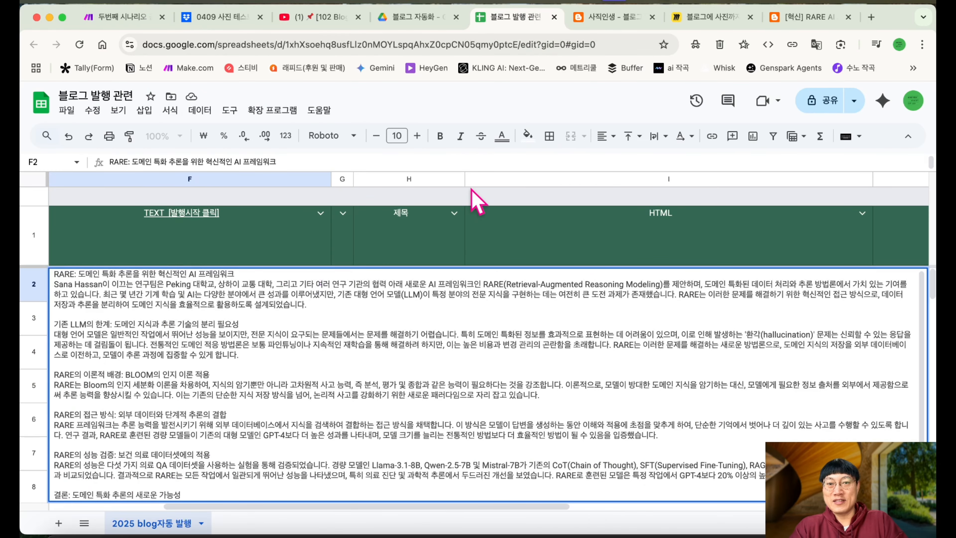
click(458, 215)
click(380, 292)
scroll(380, 292, left, 6)
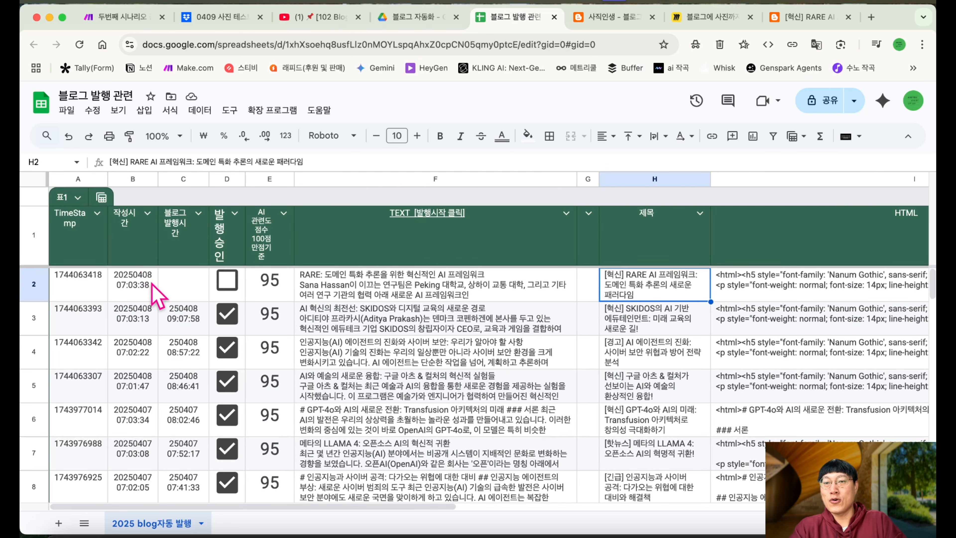
click(154, 287)
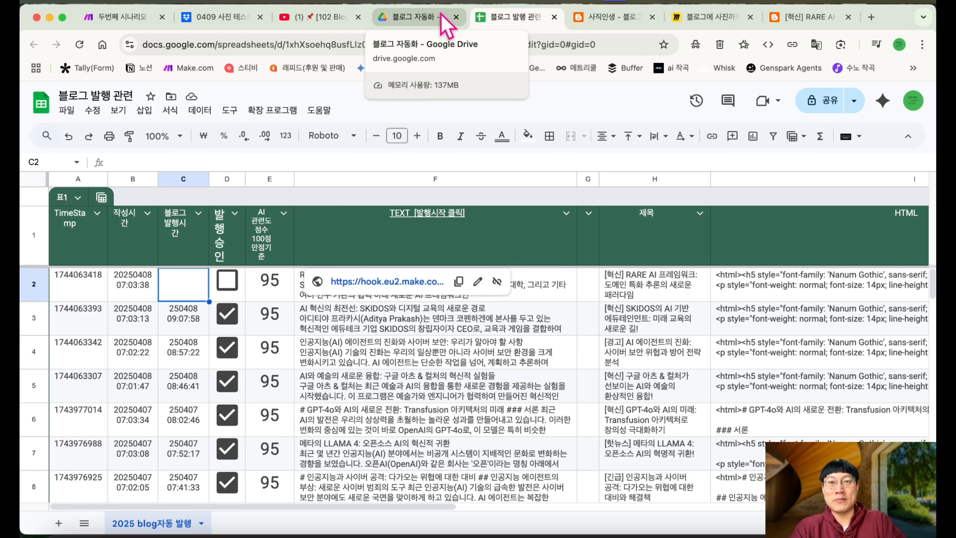
Return to the Make.com scenario, move the 한국어 구글 블로그 module below [1번 그림 가져오기], and run the scenario once
click(142, 19)
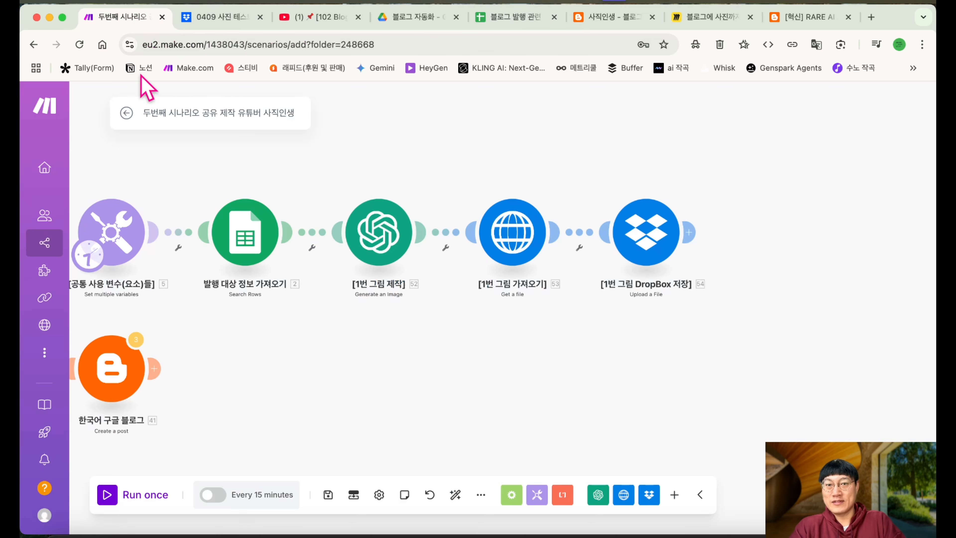
drag(121, 392, 506, 393)
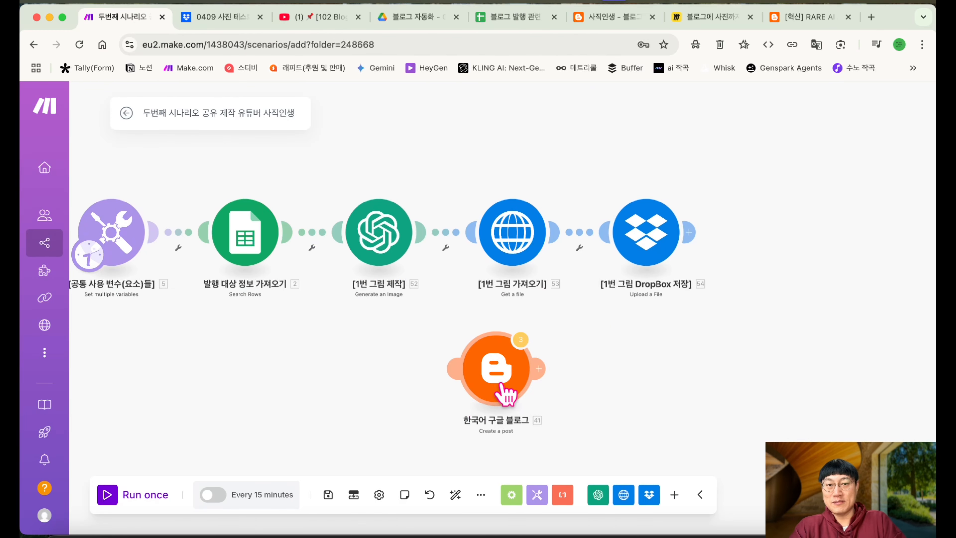
click(114, 493)
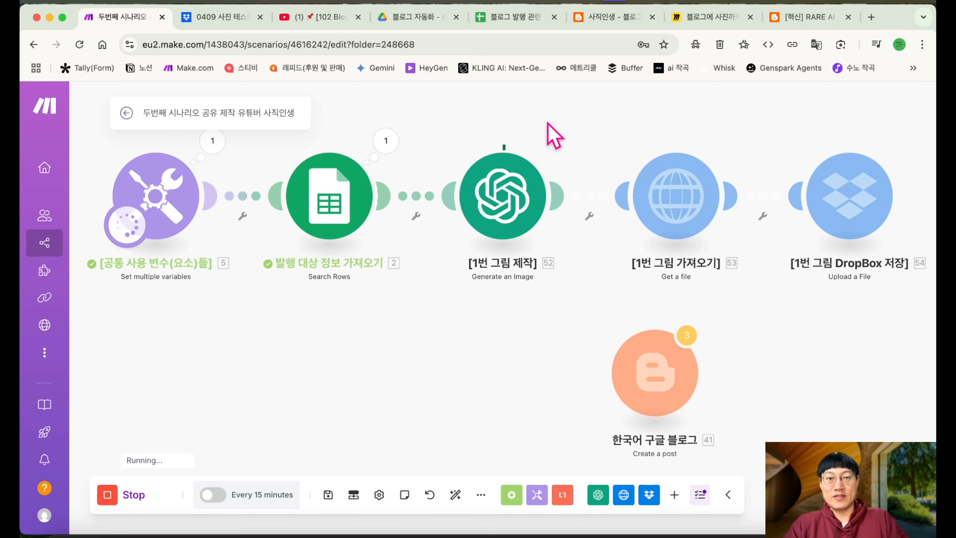
Switch to the 블로그 발행 관련 spreadsheet and open the full article text in cell F2
click(514, 25)
double_click(395, 288)
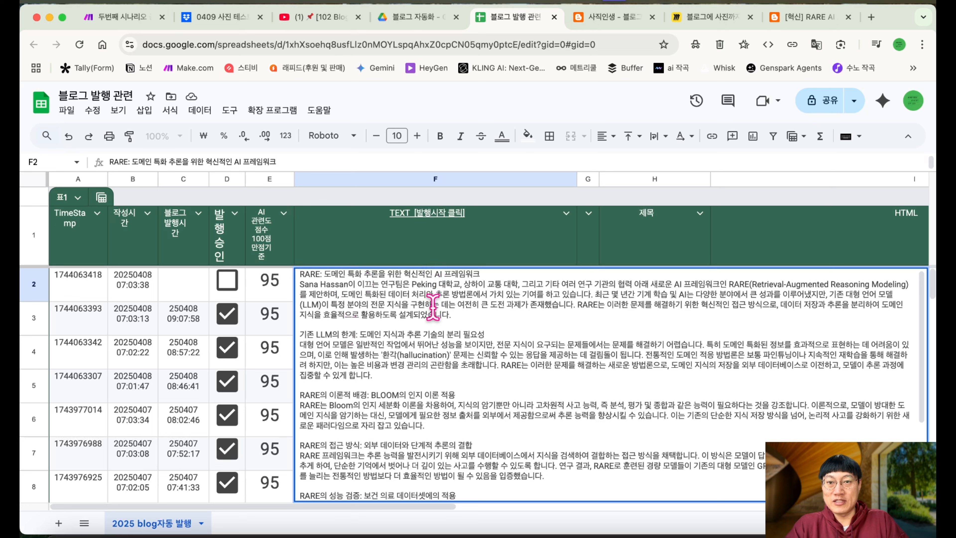
click(119, 18)
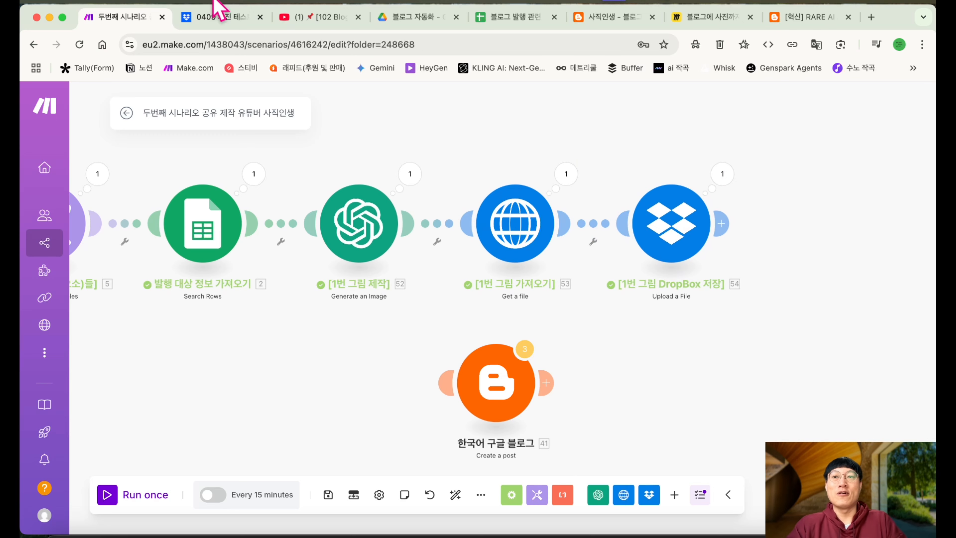
click(211, 17)
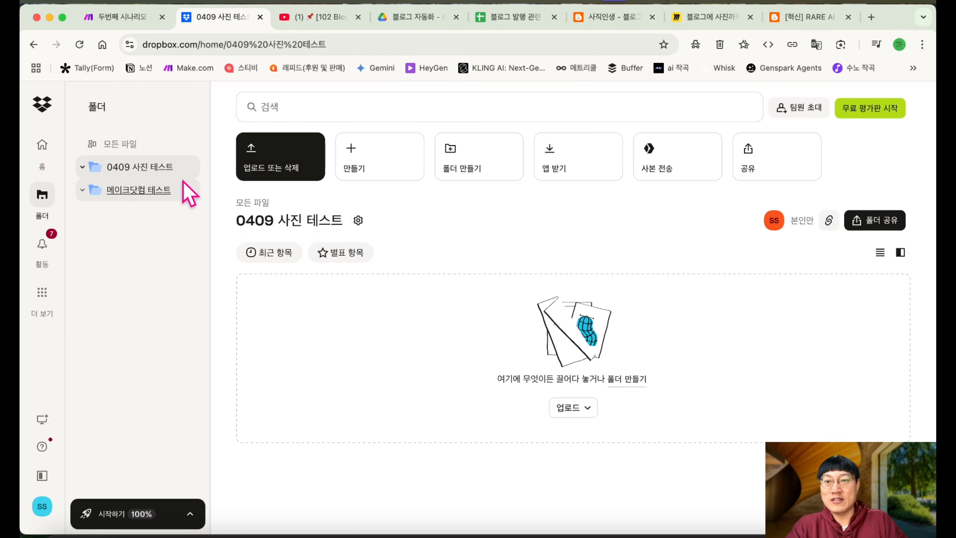
click(166, 168)
click(159, 200)
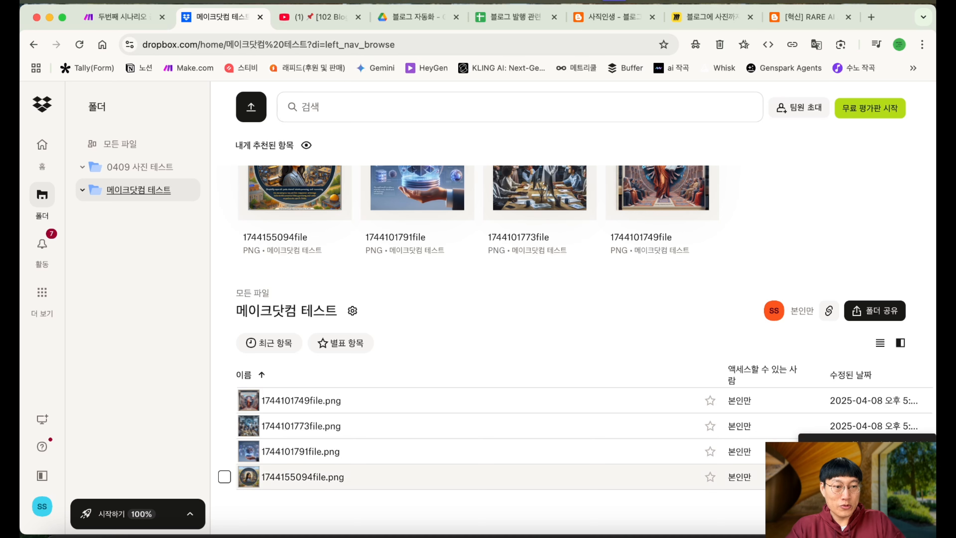
click(325, 477)
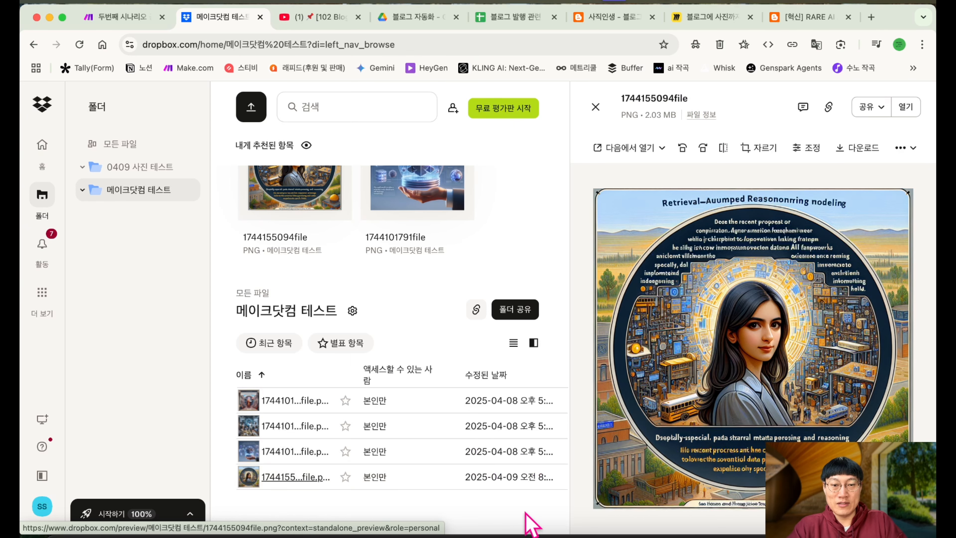
scroll(531, 508, up, 2)
scroll(549, 495, up, 5)
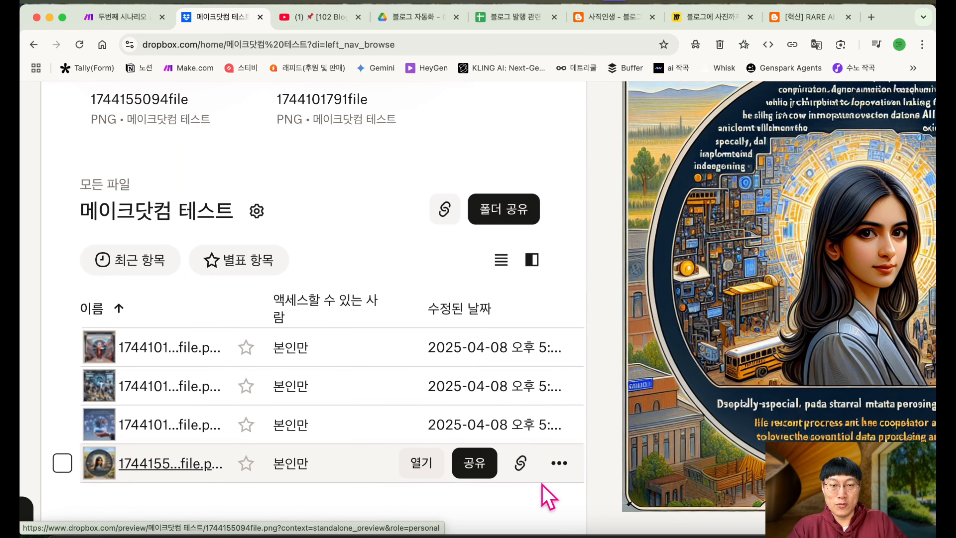
scroll(668, 470, down, 5)
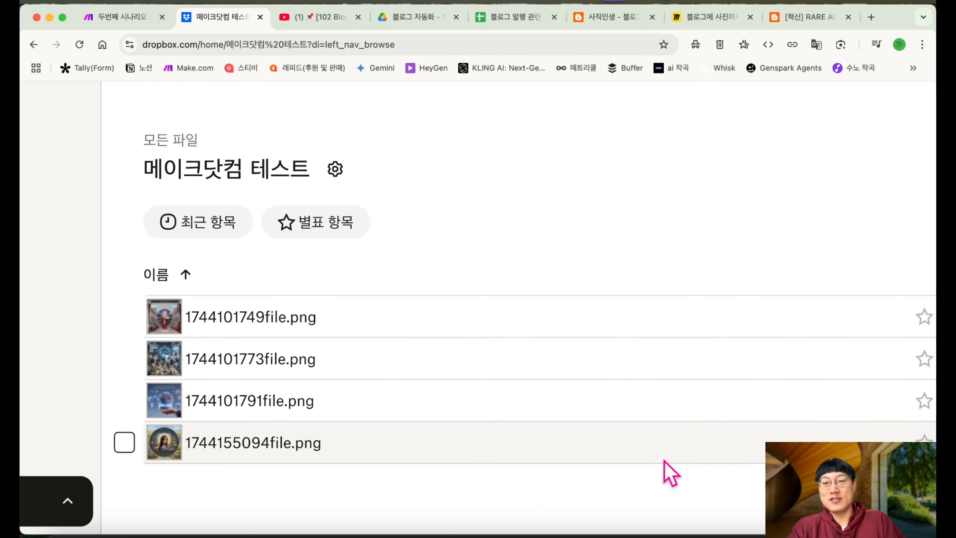
Return to the Make.com scenario and set the [1번 그림 DropBox 저장] module's upload folder to 0409 사진 테스트
click(115, 17)
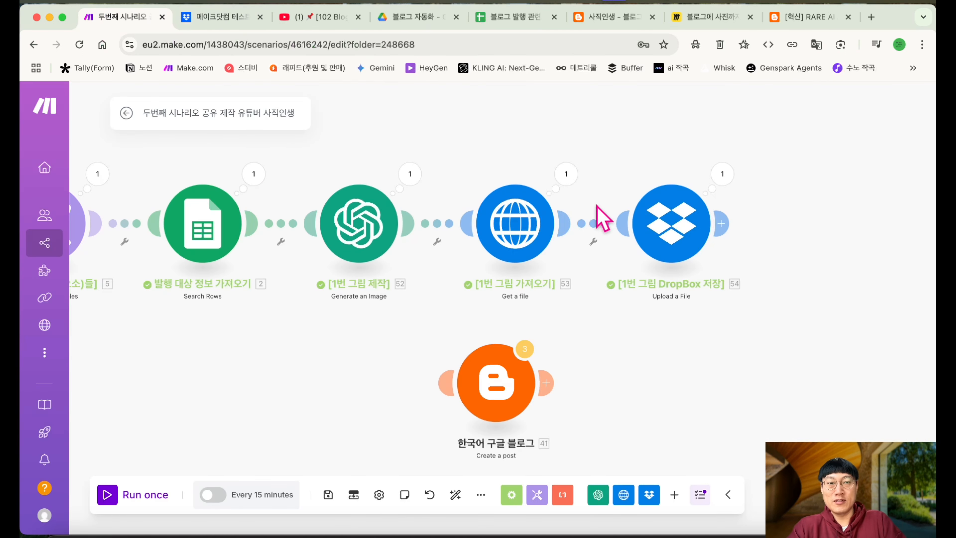
click(684, 233)
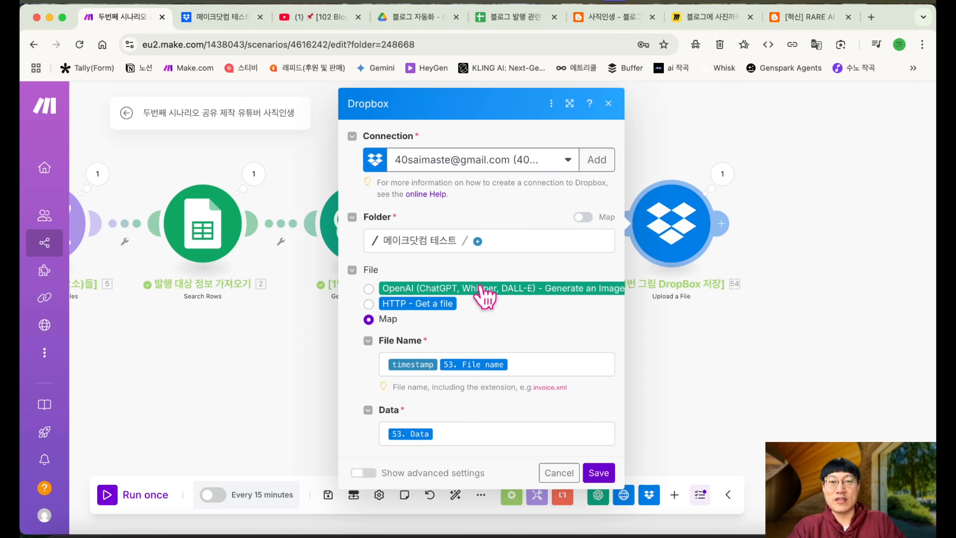
click(449, 240)
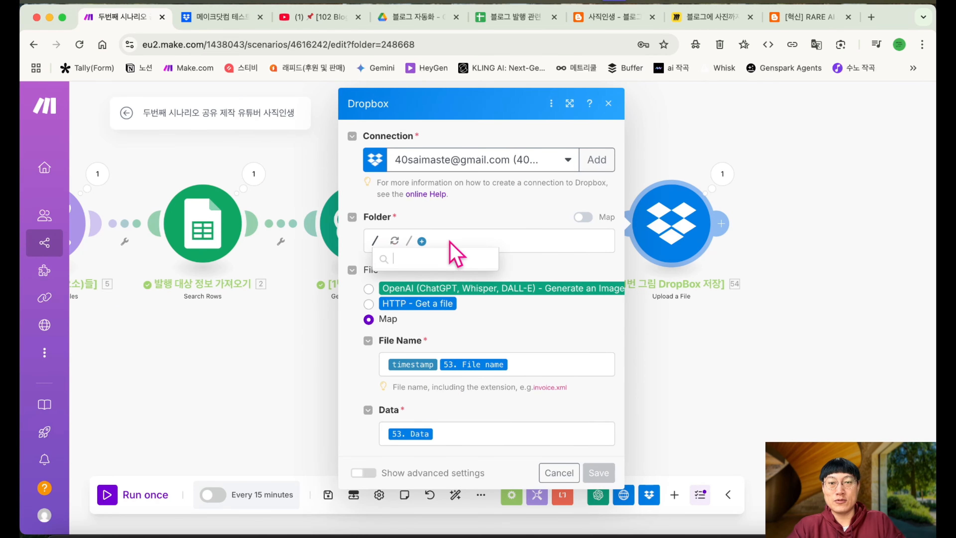
click(438, 303)
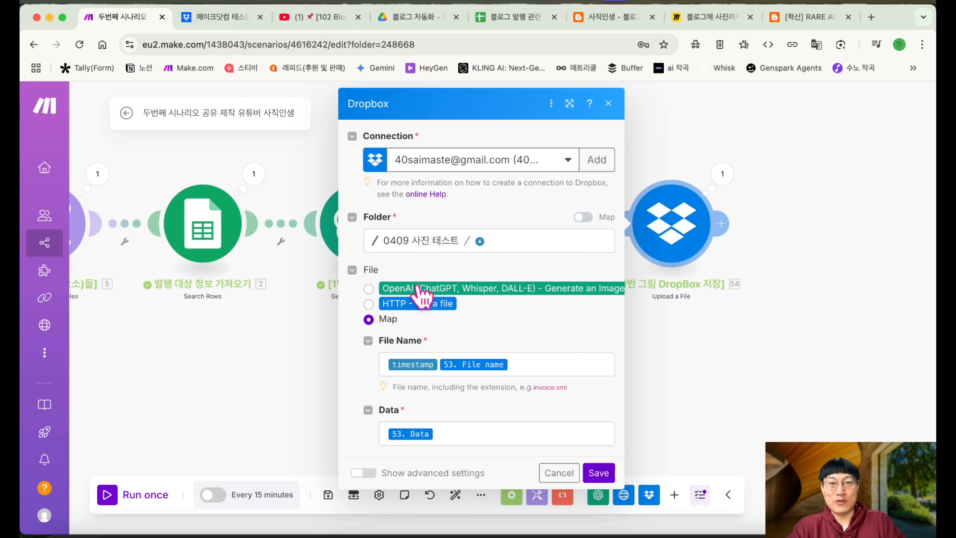
click(591, 473)
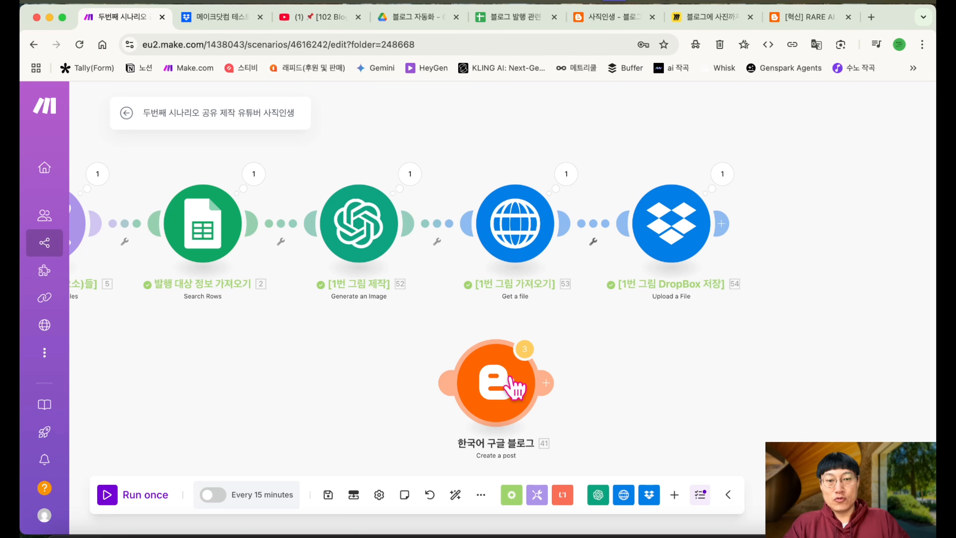
Move the 한국어 구글 블로그 module toward the Dropbox module and add a Dropbox Create/Update a Share Link module after [1번 그림 DropBox 저장]
drag(528, 391, 643, 392)
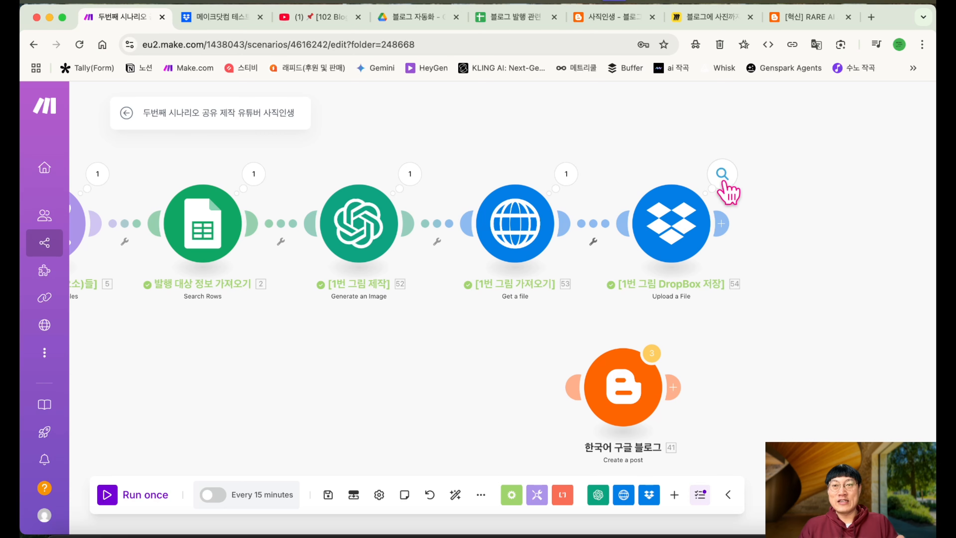
click(721, 223)
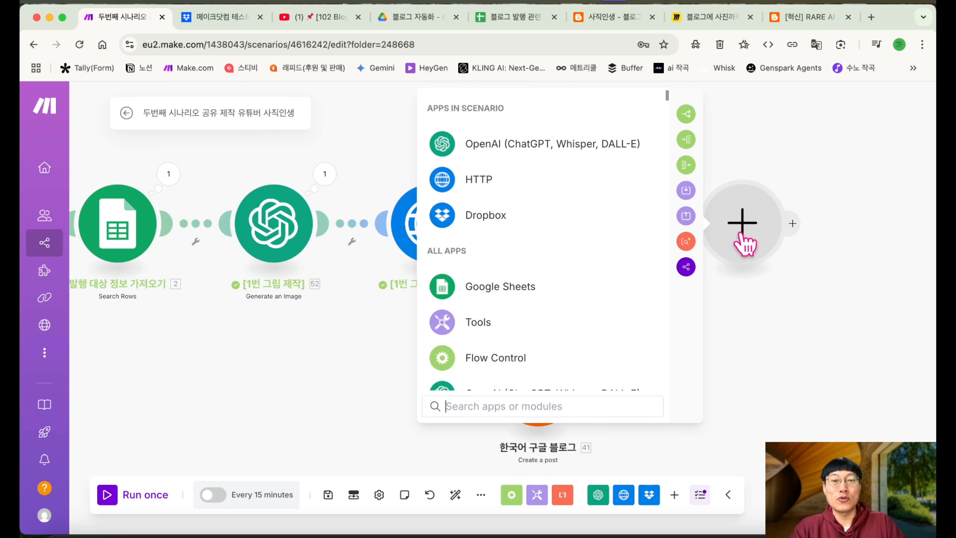
click(550, 215)
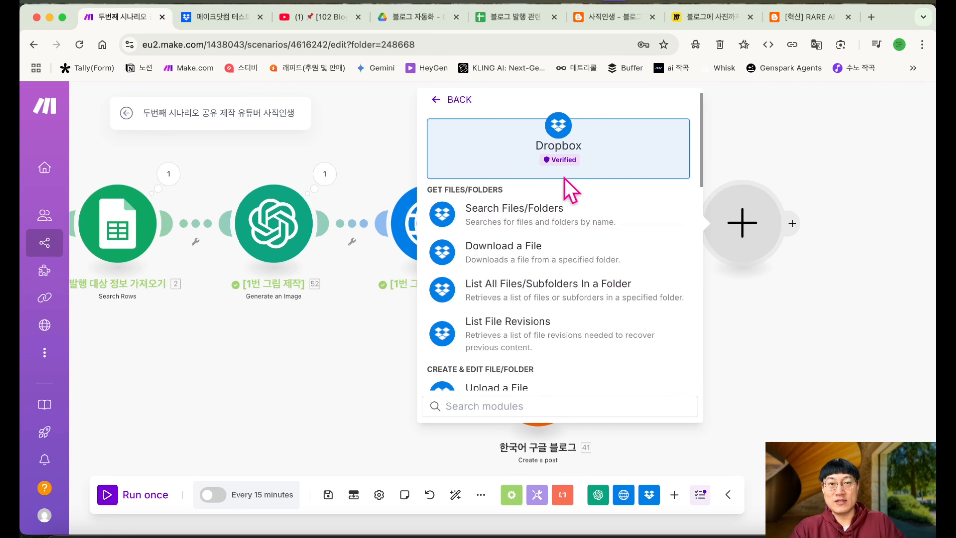
scroll(546, 287, down, 7)
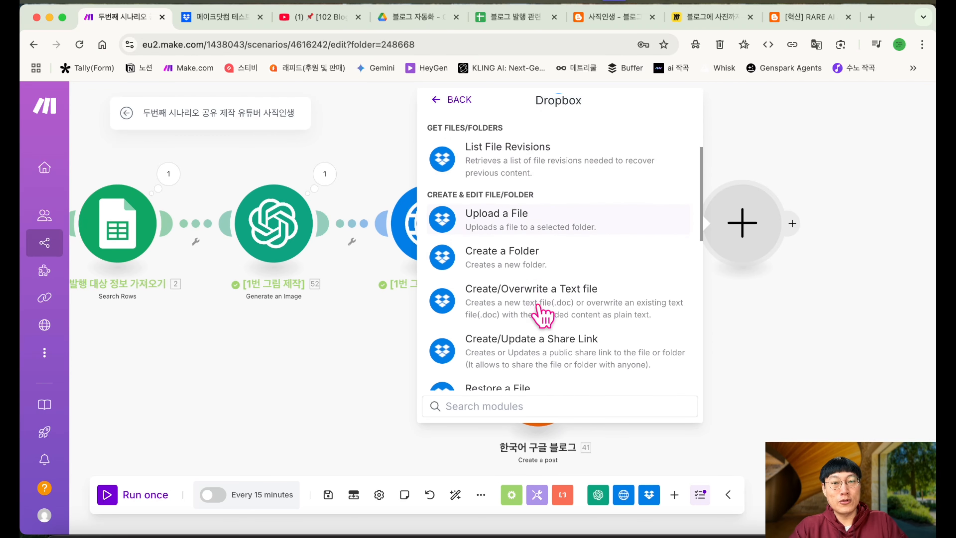
scroll(542, 314, down, 5)
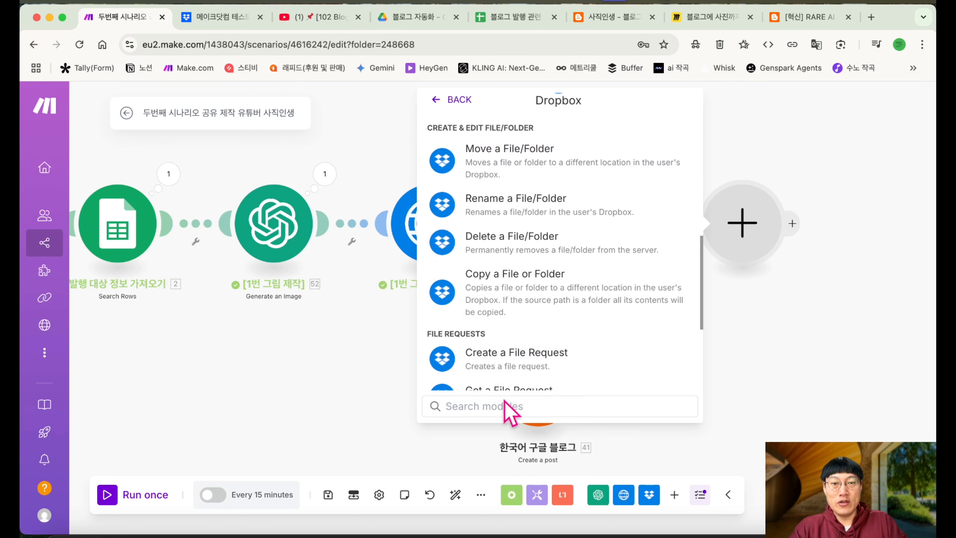
text(sh)
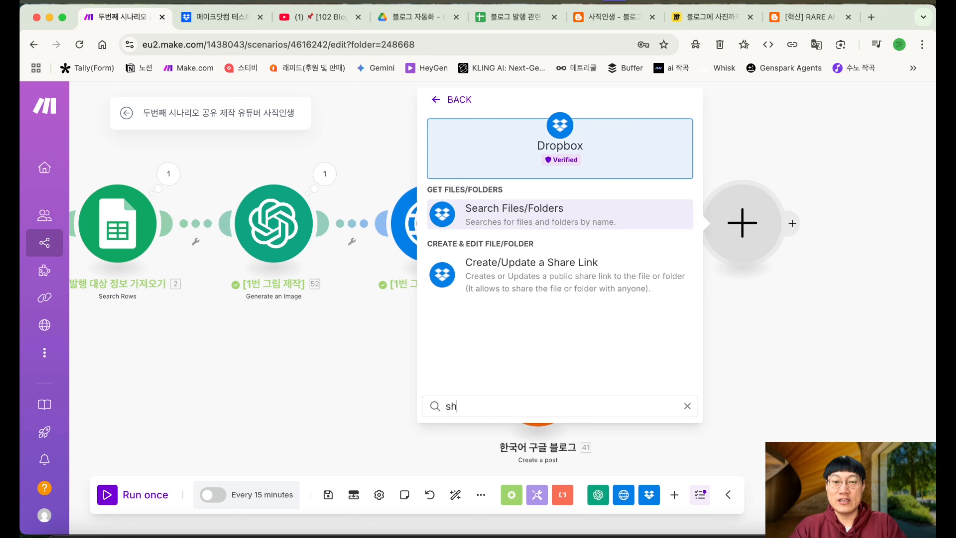
text(are)
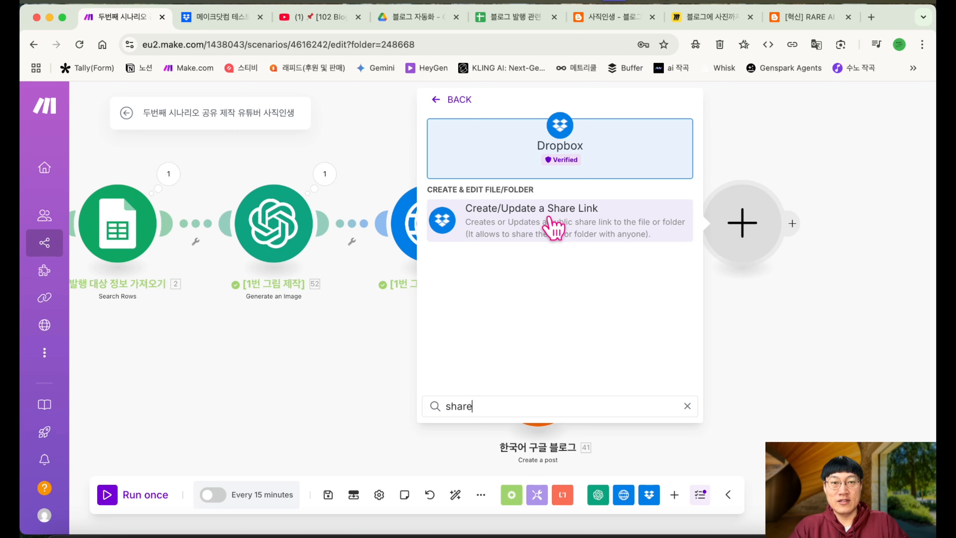
click(565, 231)
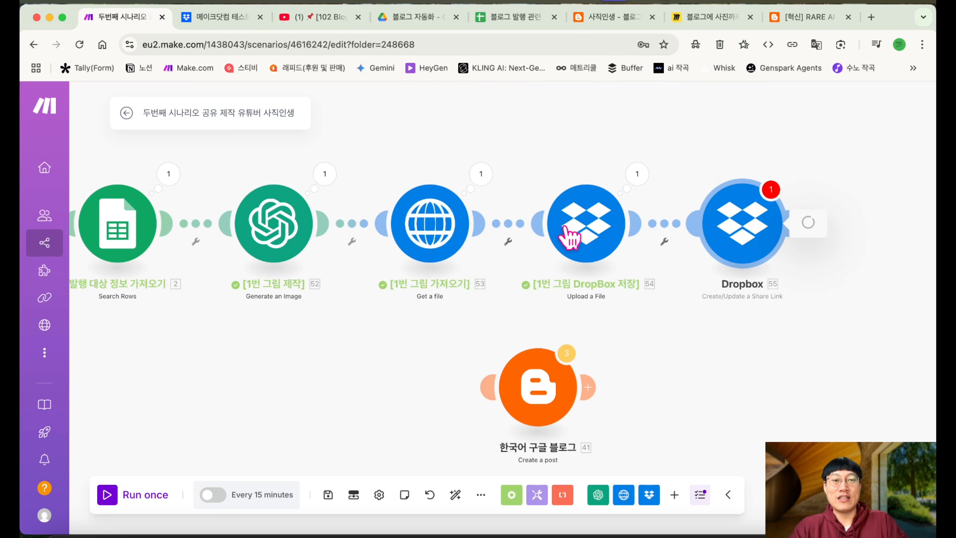
In the share link module, select files by Map a file/folder path and map the File Path to the upload module's Path lower
click(608, 248)
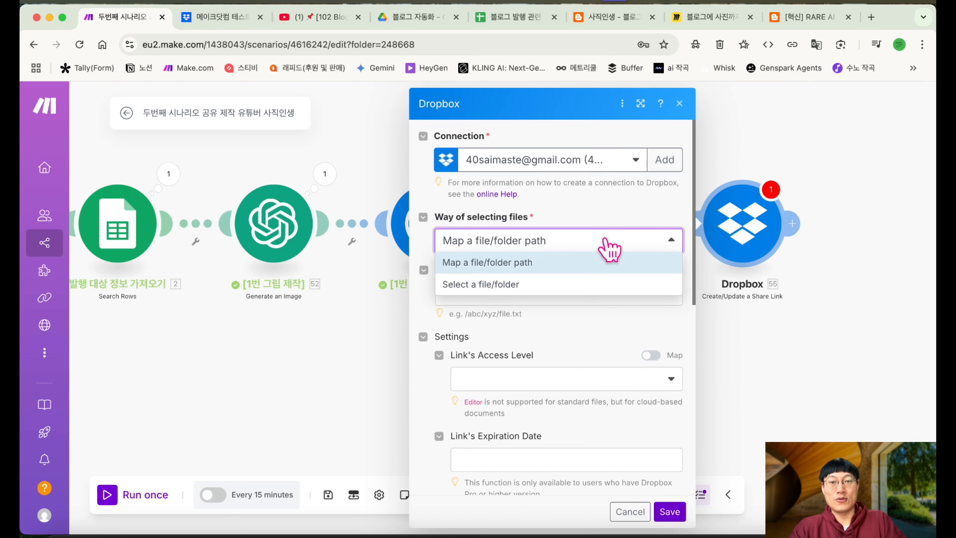
click(532, 267)
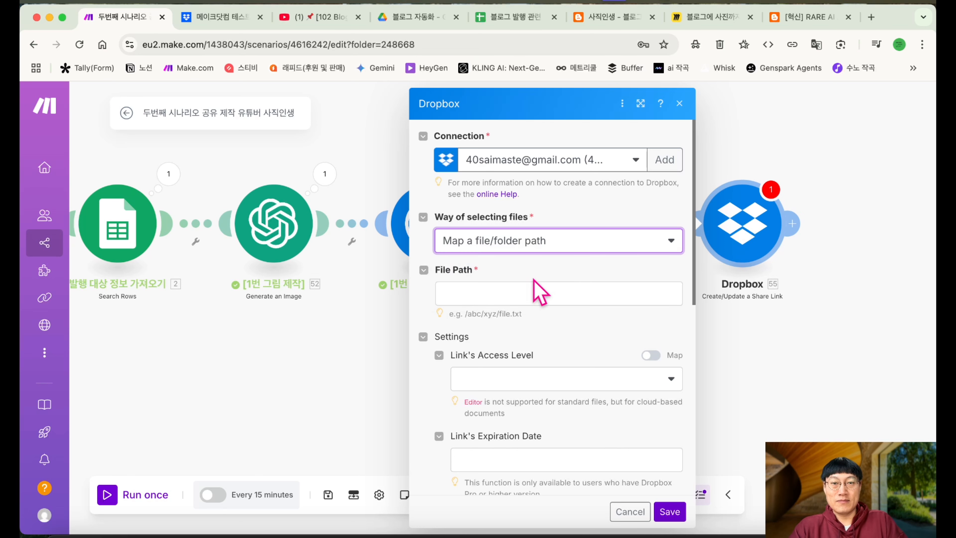
click(510, 293)
key(Escape)
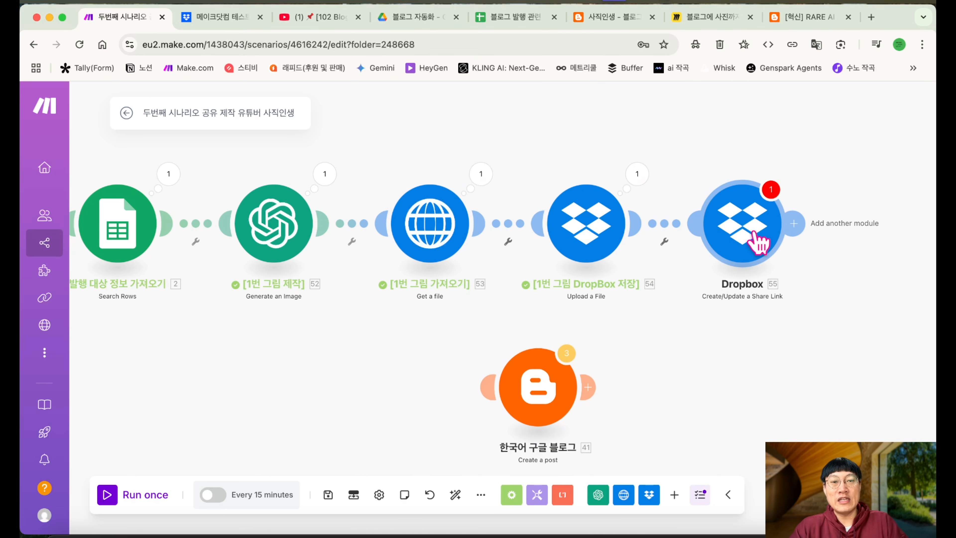
click(758, 243)
click(594, 292)
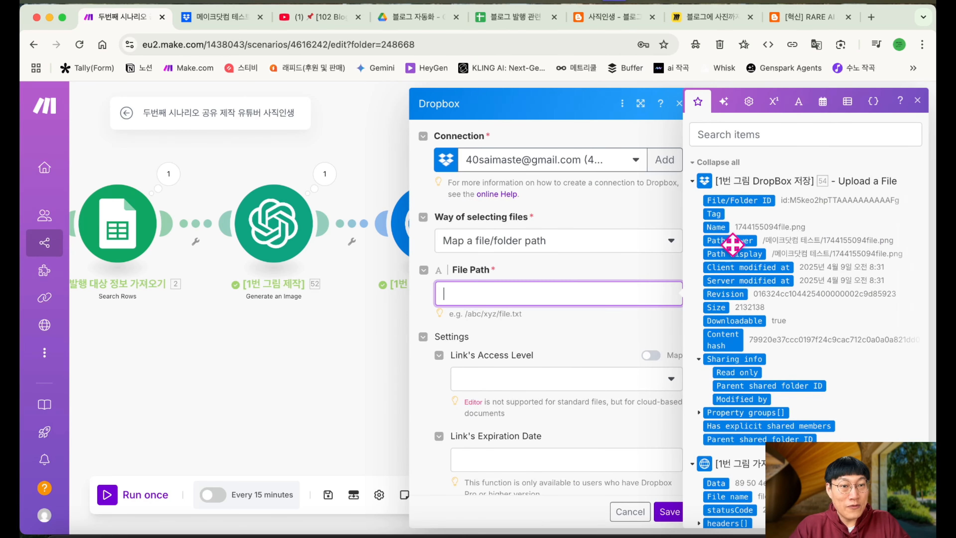
drag(757, 242, 576, 305)
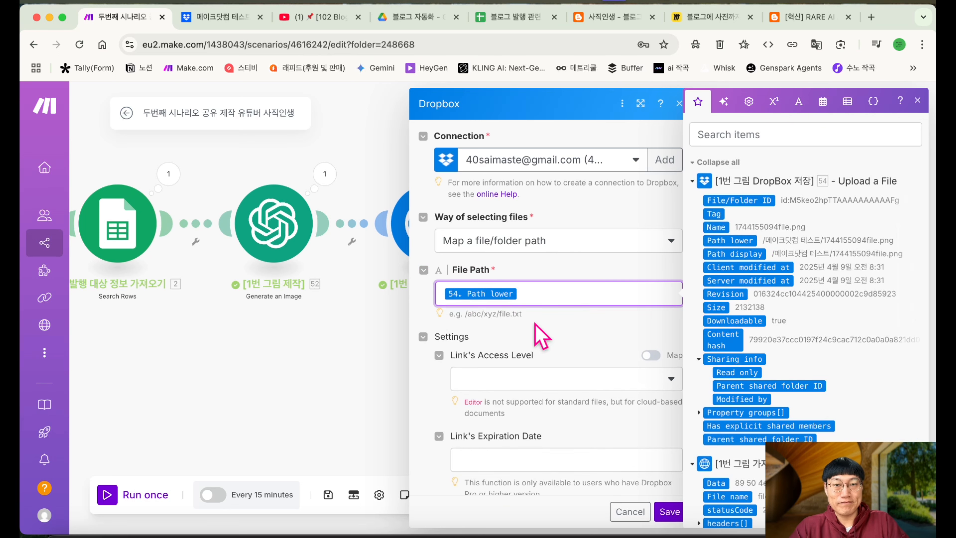
Set the share link's access level to Viewer, leave the other settings at their defaults, and save the module
scroll(538, 333, down, 4)
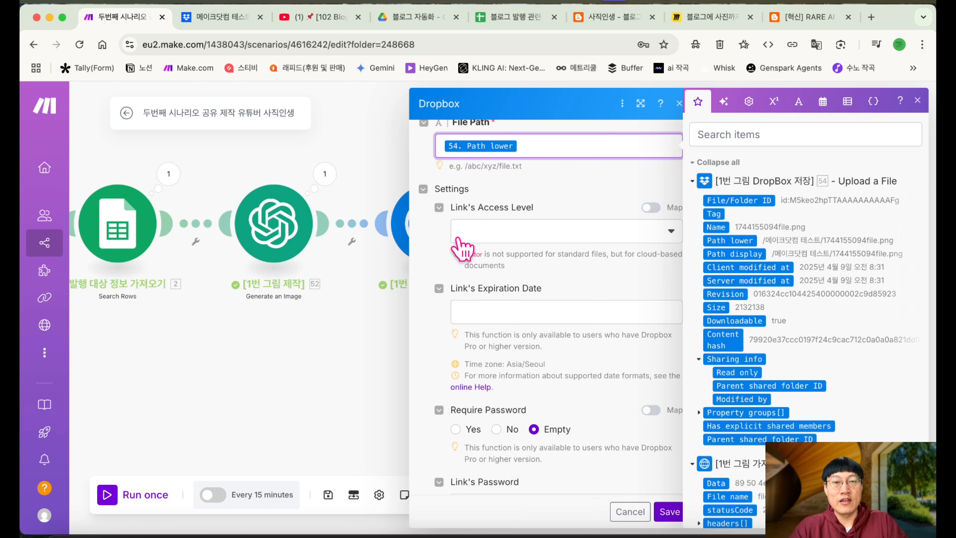
click(547, 231)
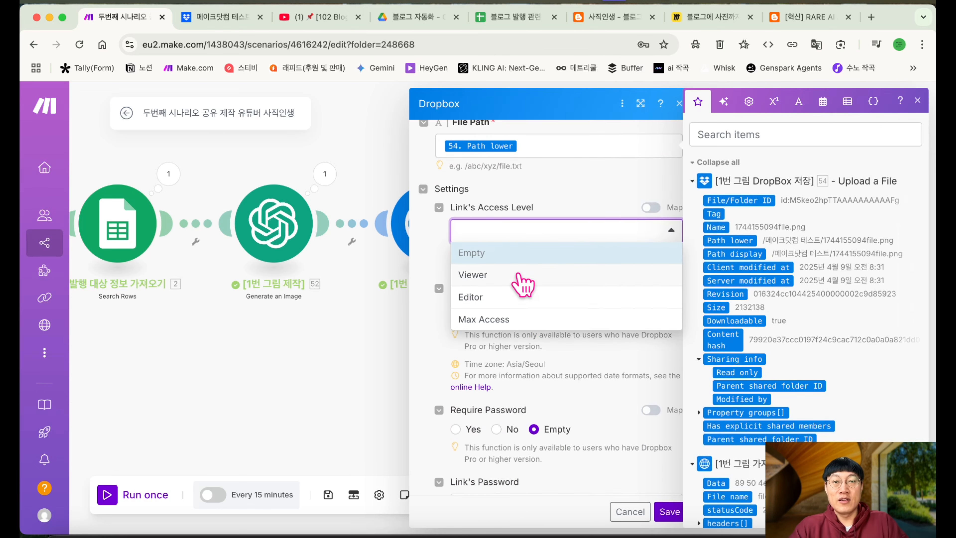
click(519, 278)
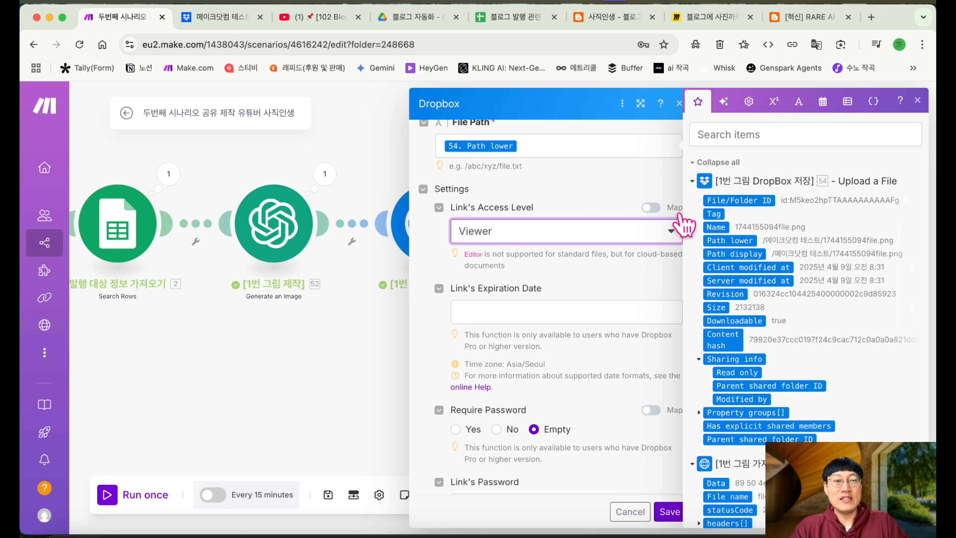
scroll(534, 233, up, 5)
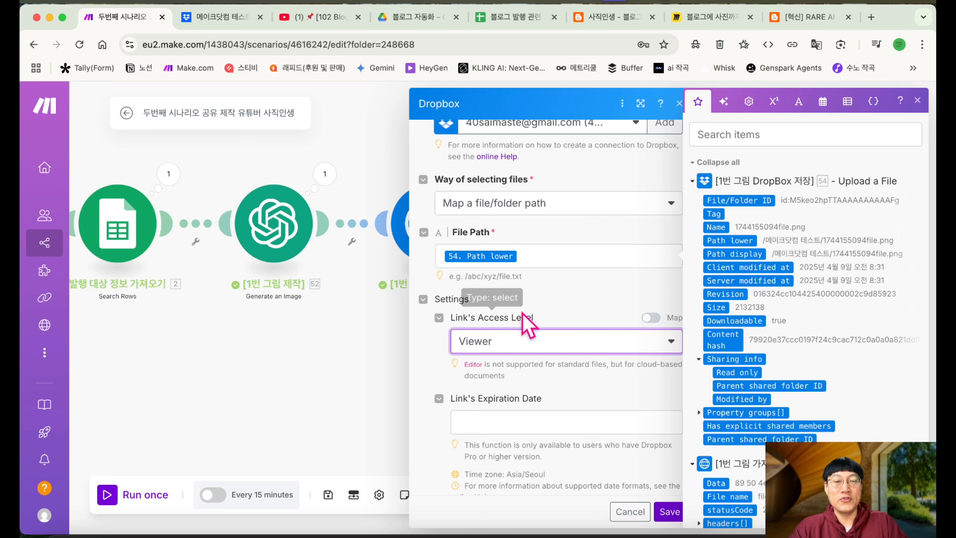
scroll(522, 317, down, 3)
scroll(521, 301, down, 10)
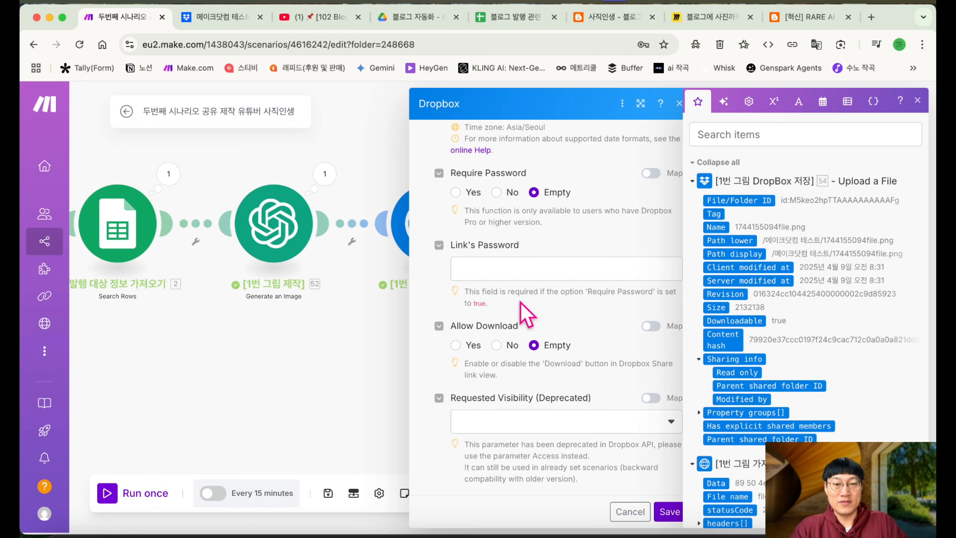
click(668, 511)
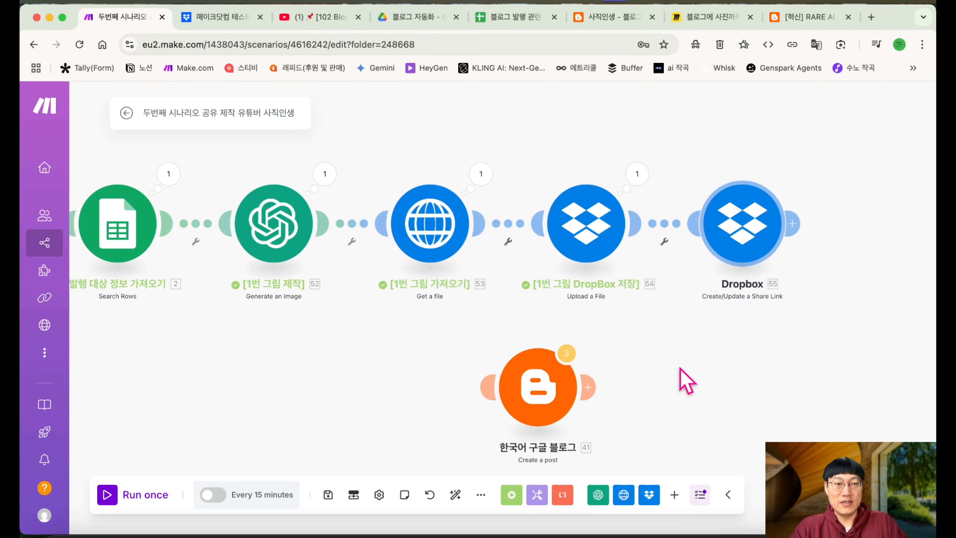
Rename the Create/Update a Share Link module as [1번 그림 공유 URL 획득]
right_click(750, 238)
click(767, 299)
text([1번 그림 공유 URL 획득])
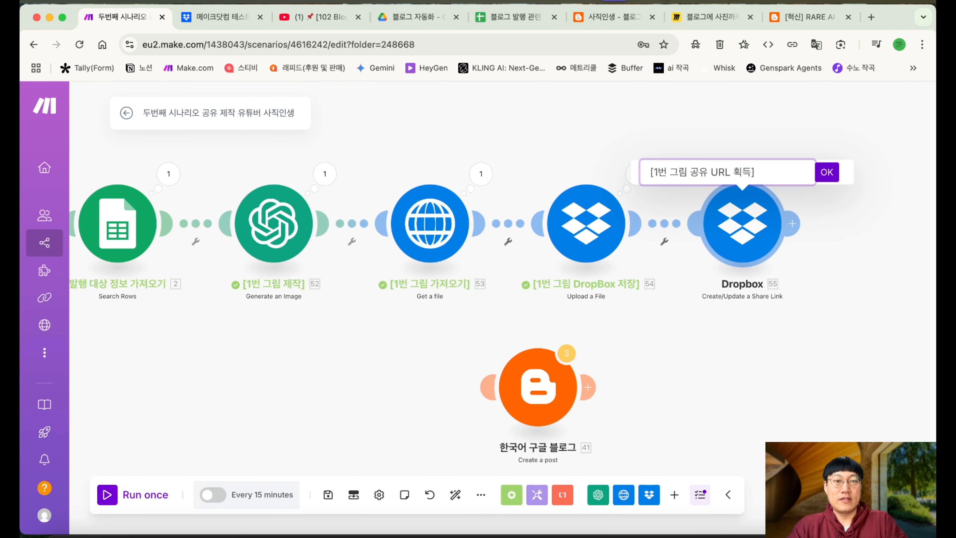
click(826, 172)
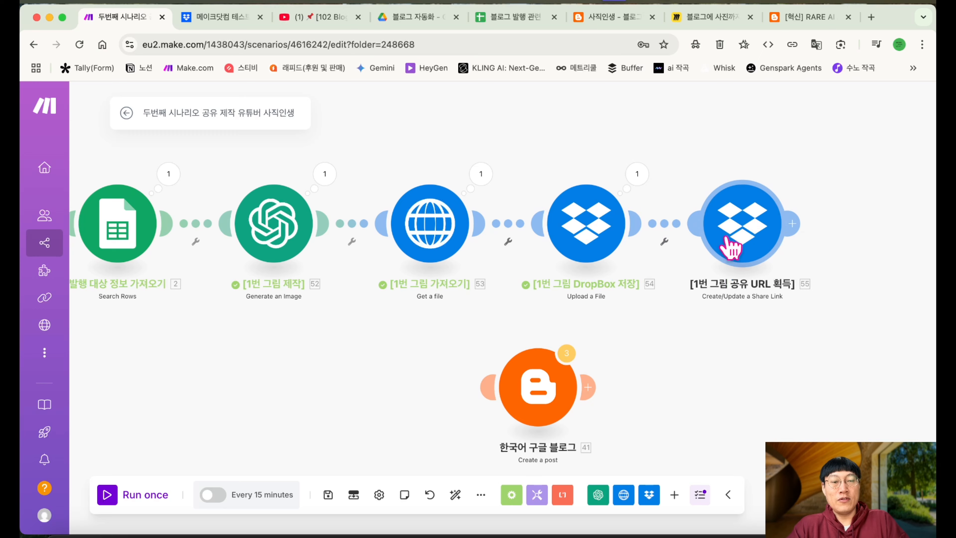
Open the [1번 그림 DropBox 저장] module's run output and examine its Path lower value
scroll(725, 238, right, 1)
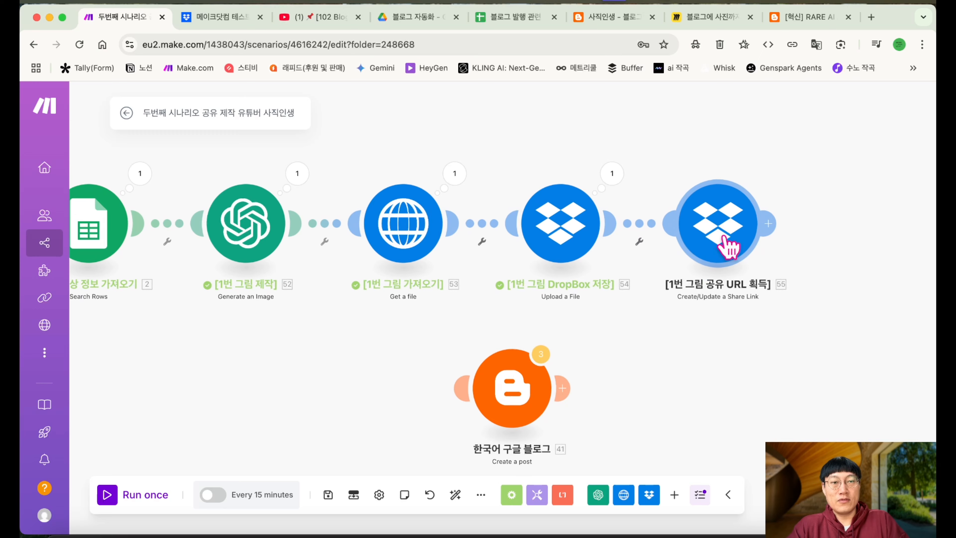
click(612, 175)
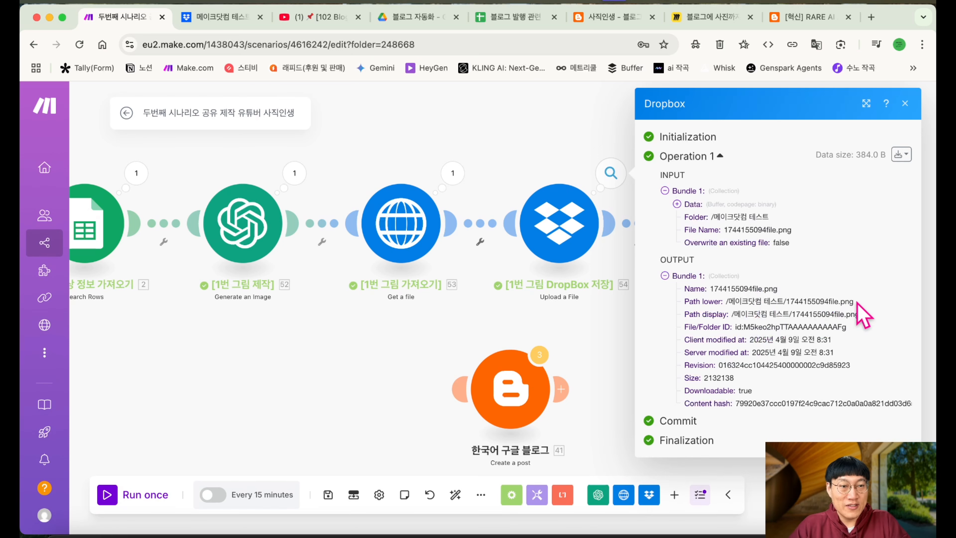
drag(856, 302, 727, 307)
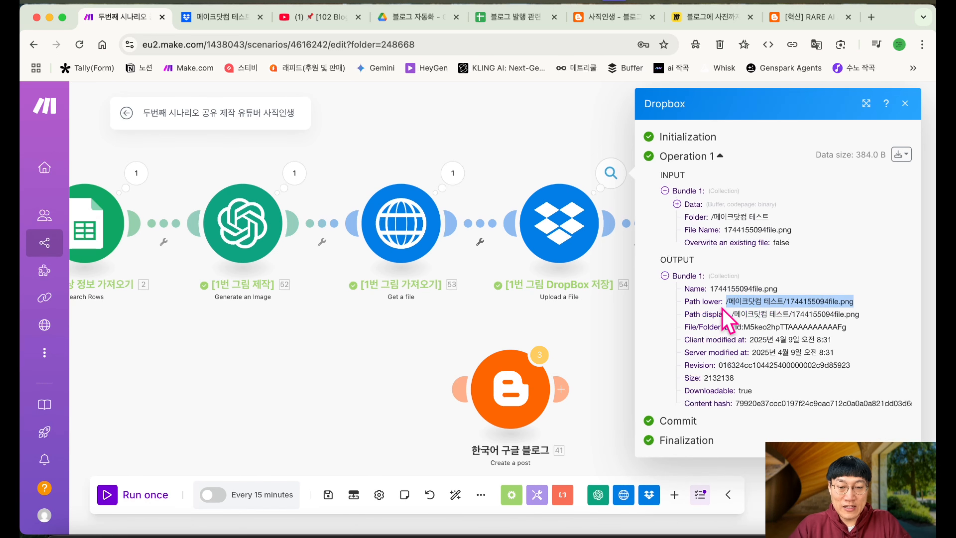
click(904, 103)
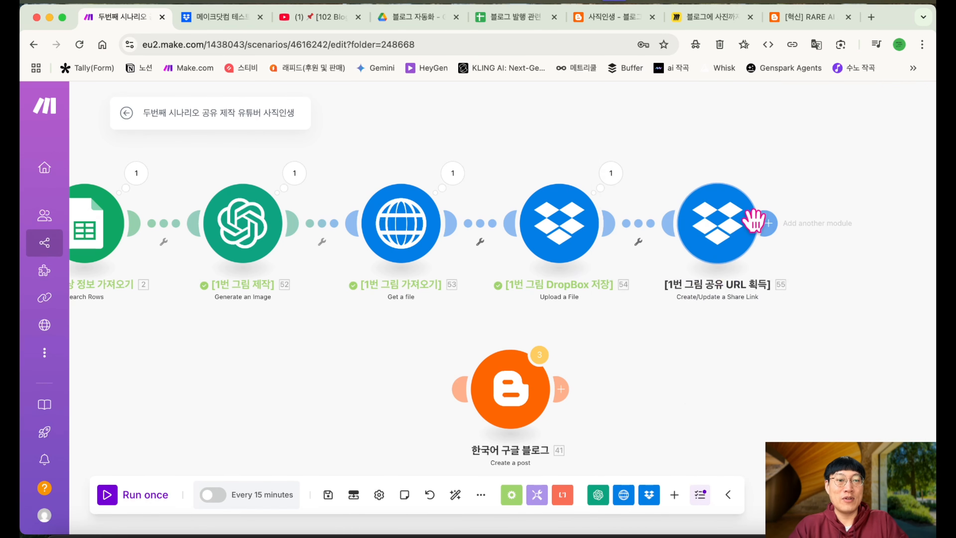
right_click(730, 243)
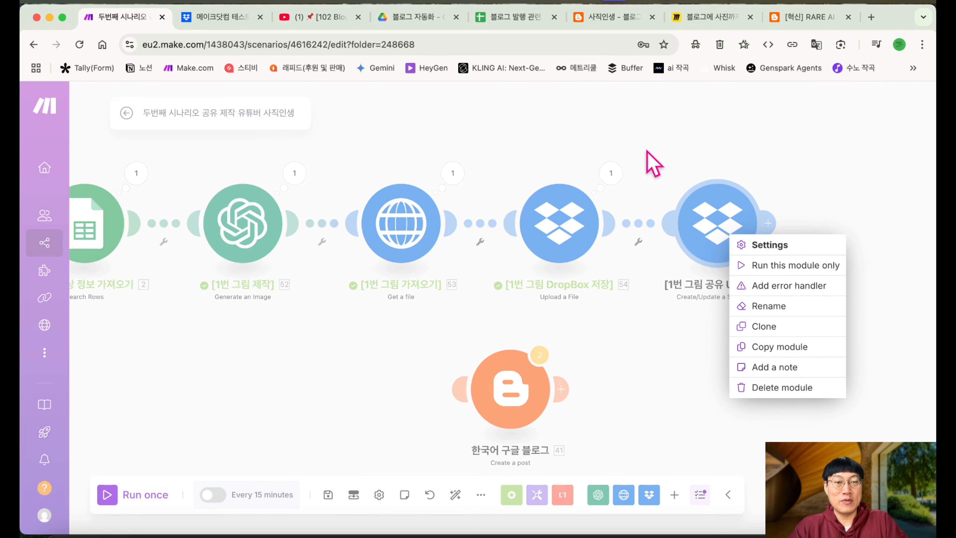
click(754, 265)
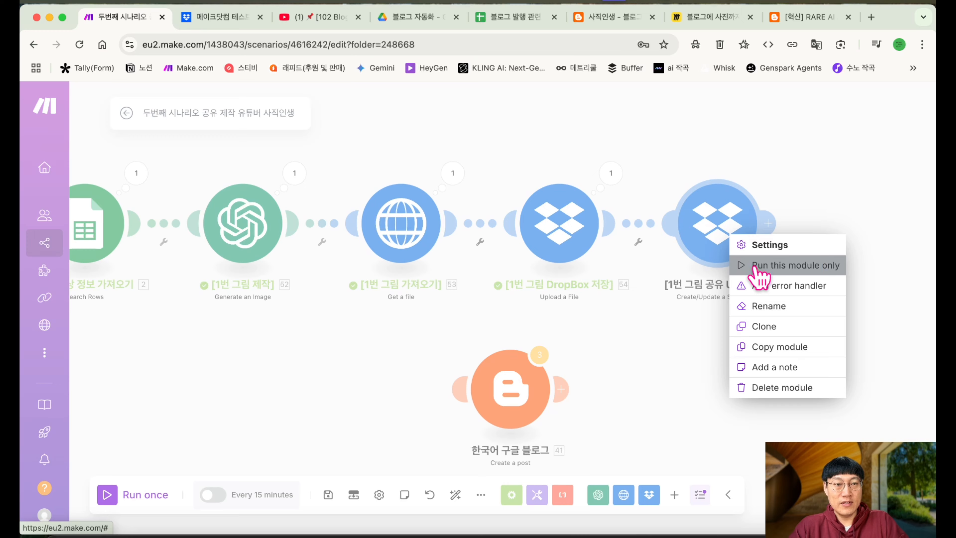
click(529, 277)
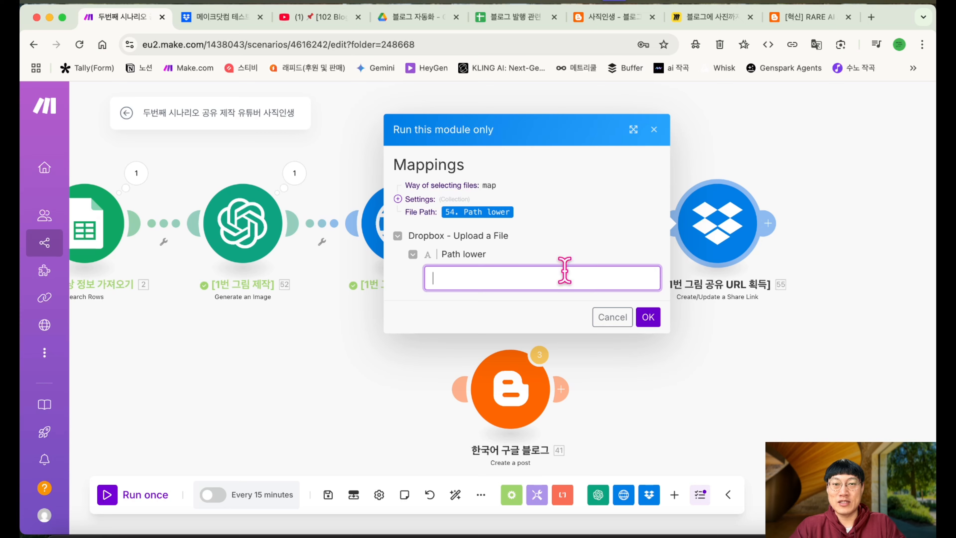
key(super+v)
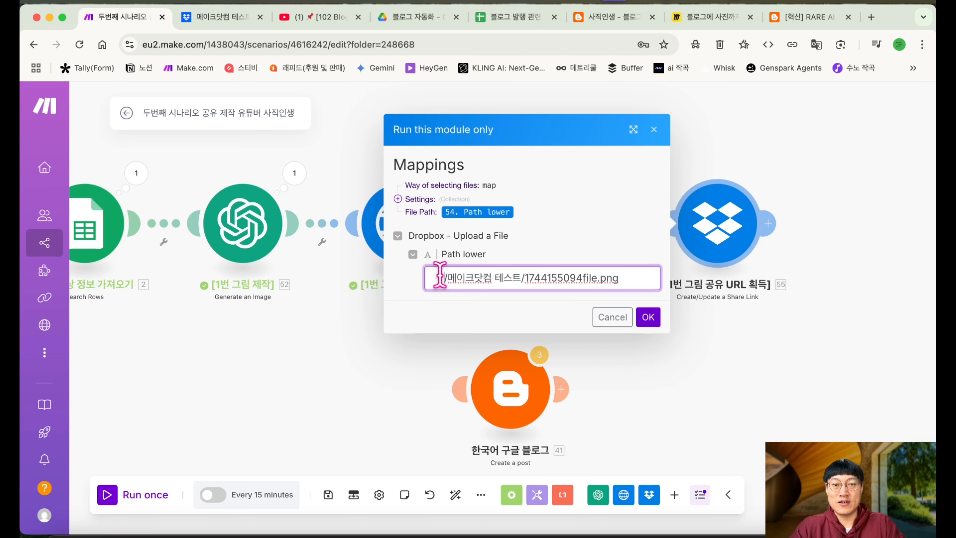
key(BackSpace)
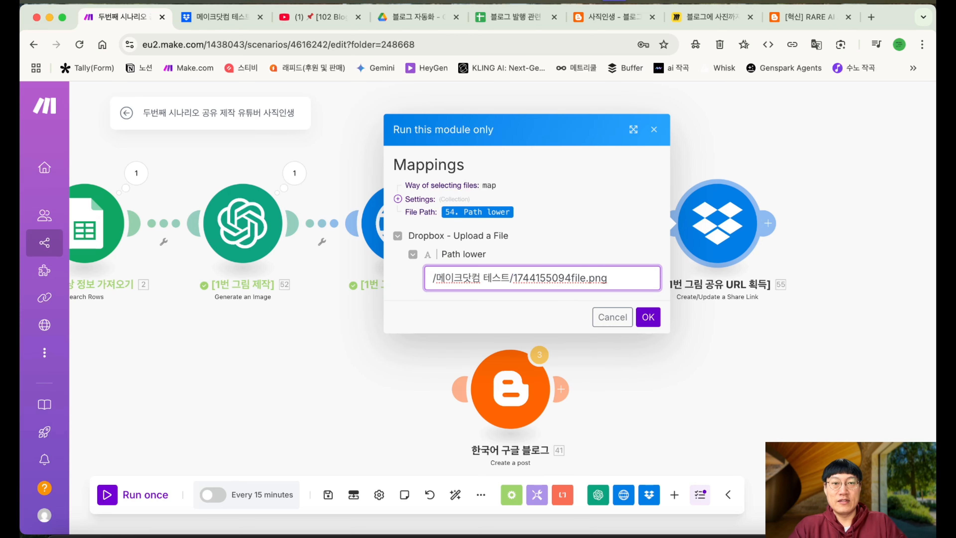
click(648, 317)
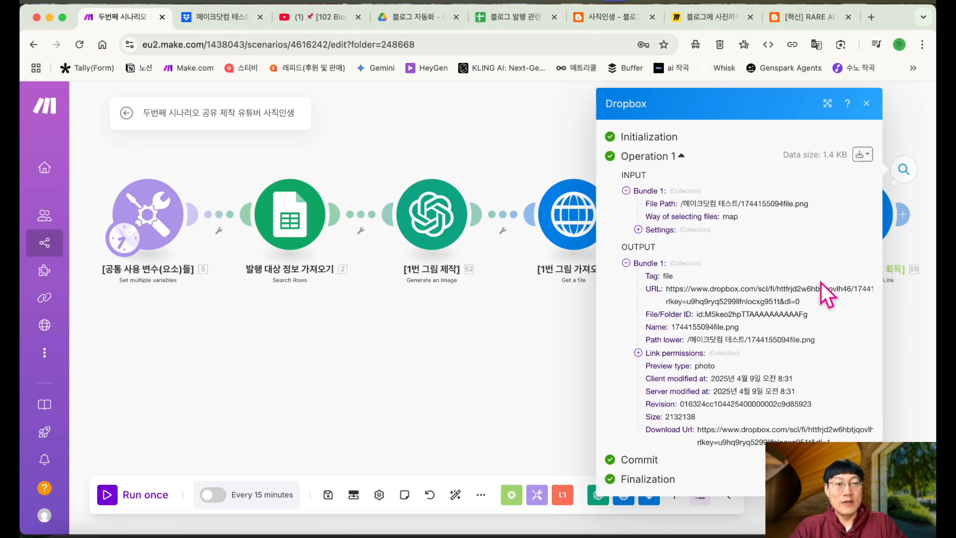
Copy the share URL from the module's output, open it in a new browser tab, and compare it with the Dropbox 메이크닷컴 테스트 folder
drag(805, 303, 666, 288)
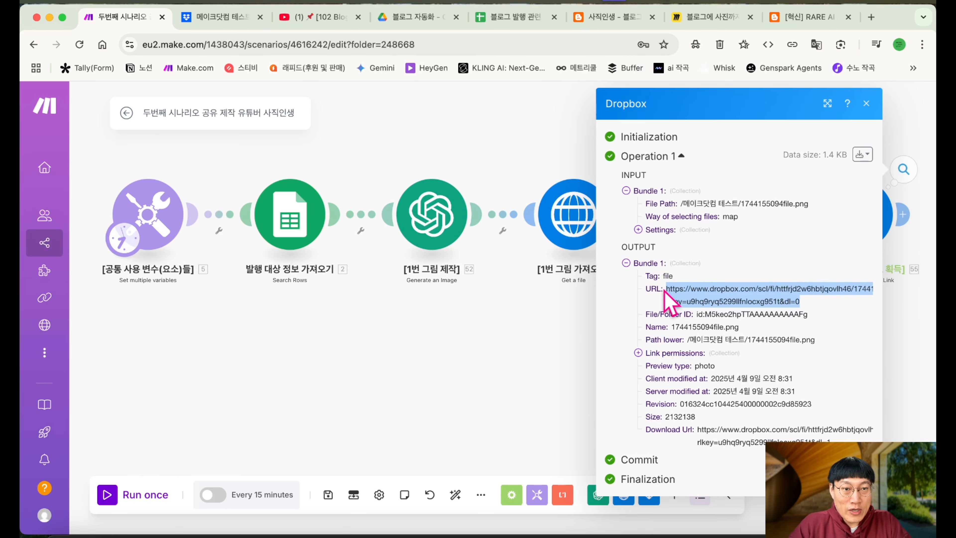
key(super+c)
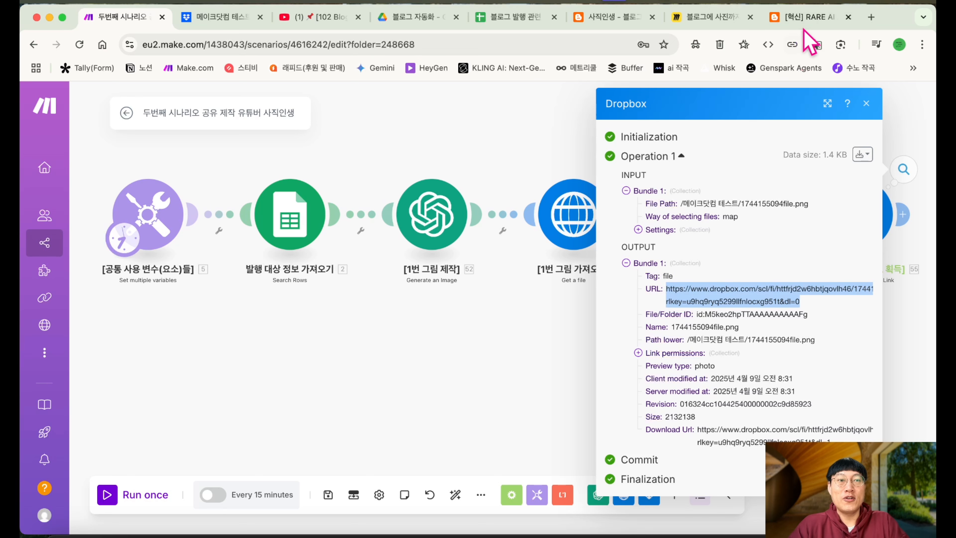
click(871, 18)
key(super+v)
key(Return)
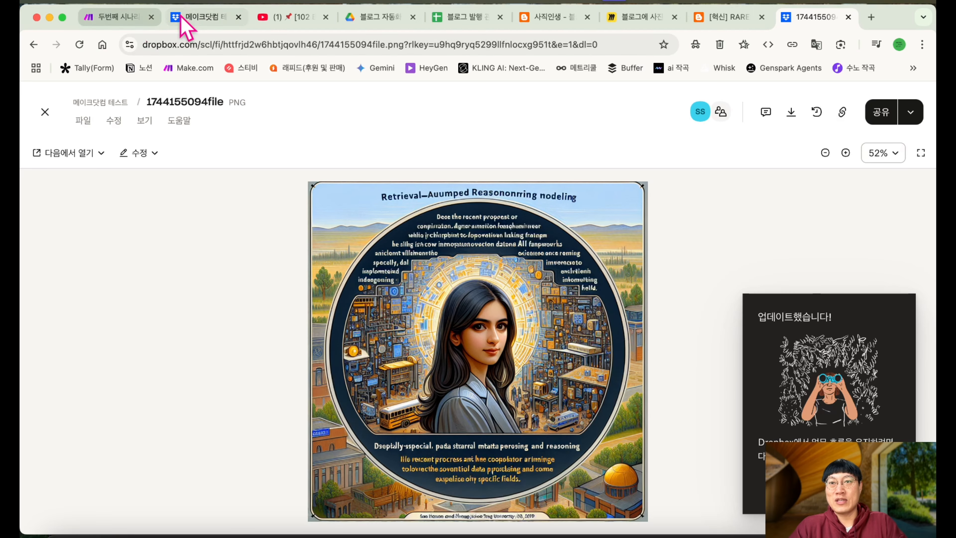
click(205, 23)
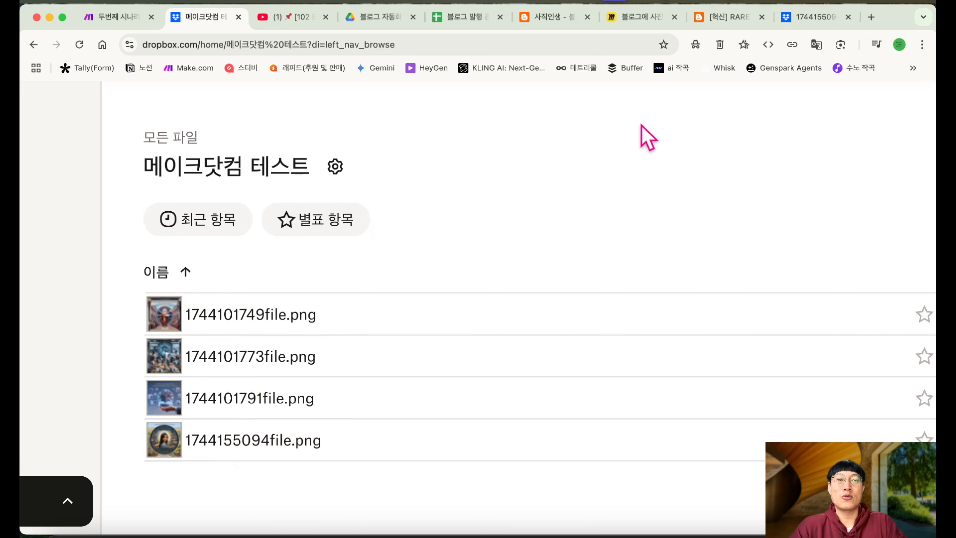
click(809, 18)
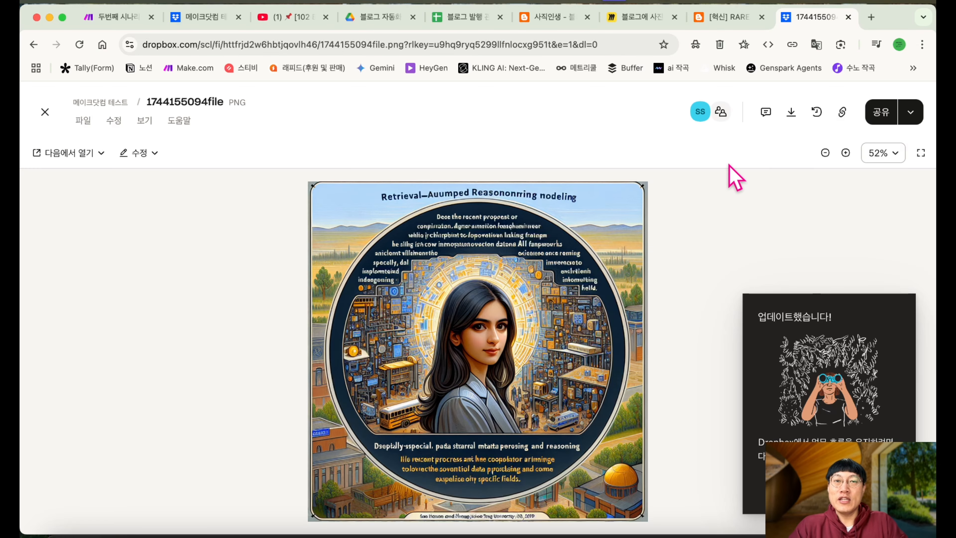
Paste the share URL into the blog post tab's address bar without loading it, and examine its &dl=0 ending
click(721, 18)
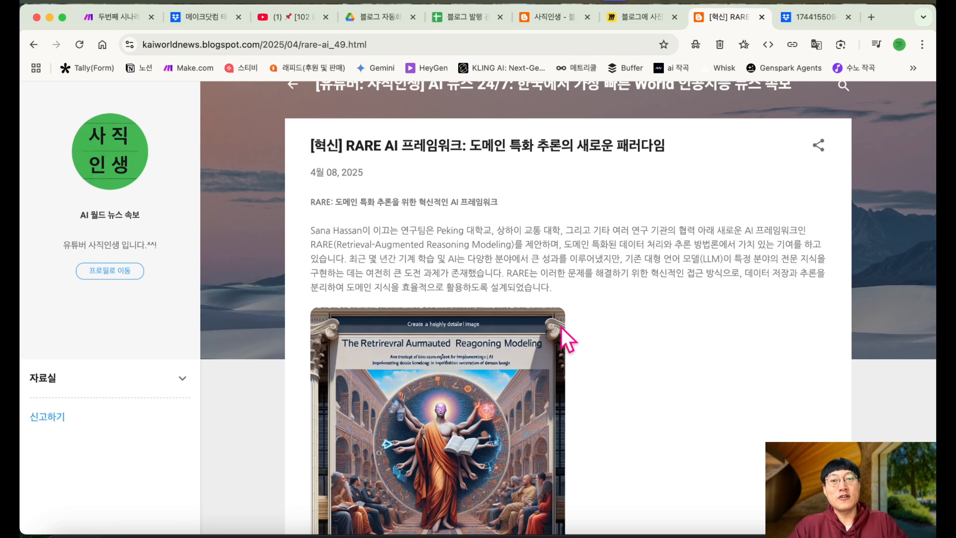
click(599, 44)
key(super+v)
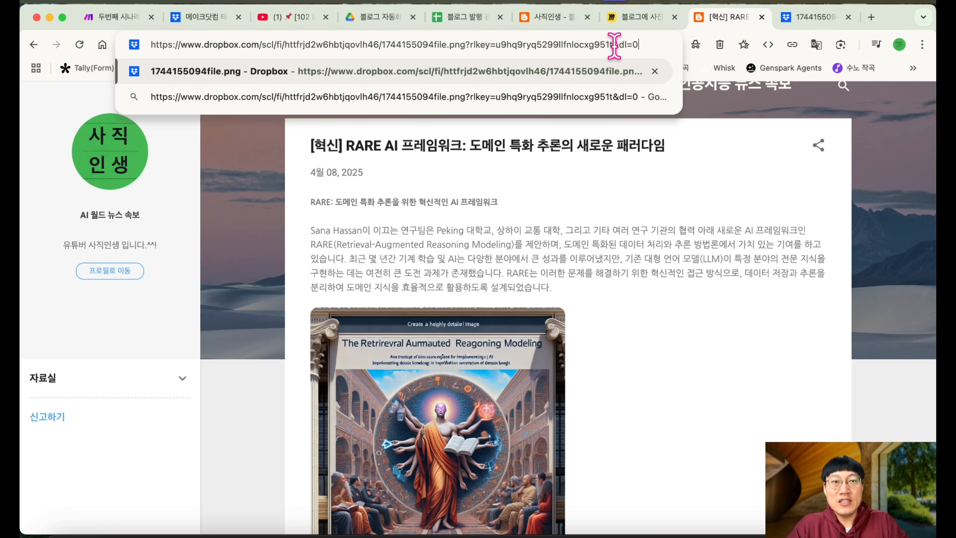
drag(612, 44, 666, 49)
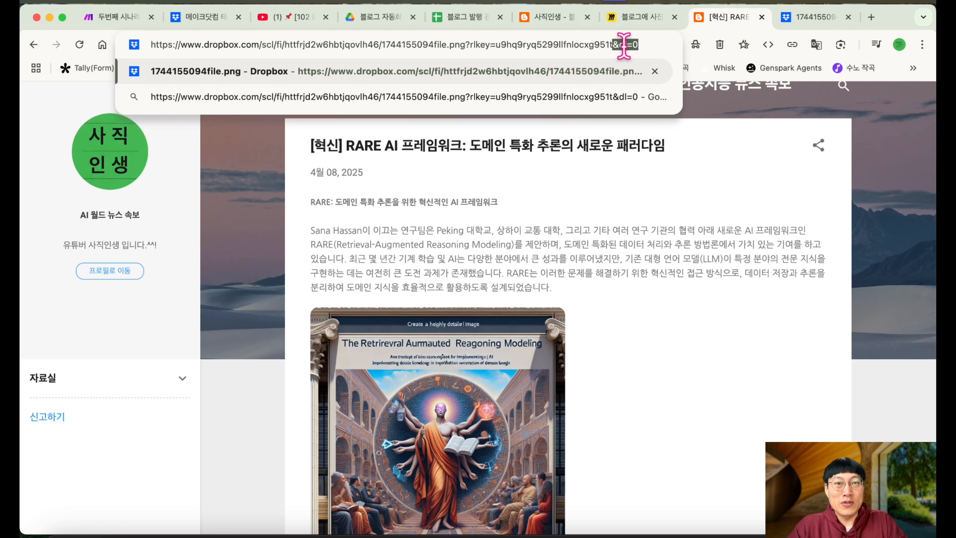
click(496, 268)
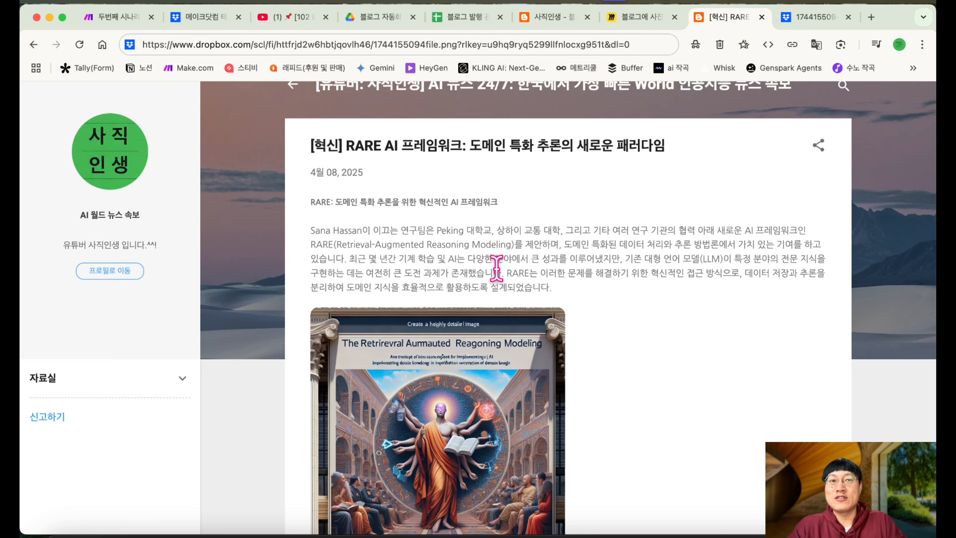
Copy the &raw=1 parameter, substitute it for &dl=0 in the shared image's URL, and load the resulting address
click(128, 21)
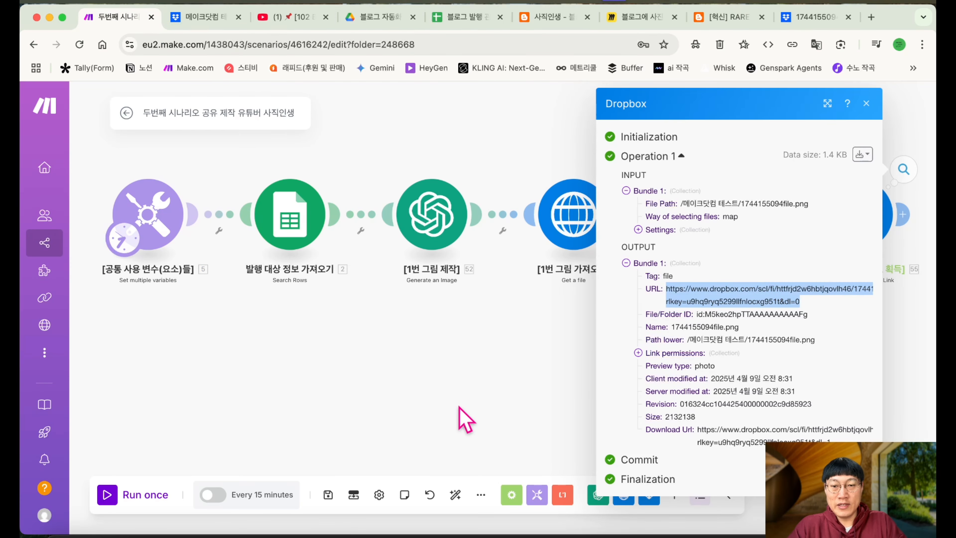
click(186, 536)
scroll(259, 460, down, 2)
scroll(259, 457, down, 5)
drag(70, 403, 73, 397)
click(616, 50)
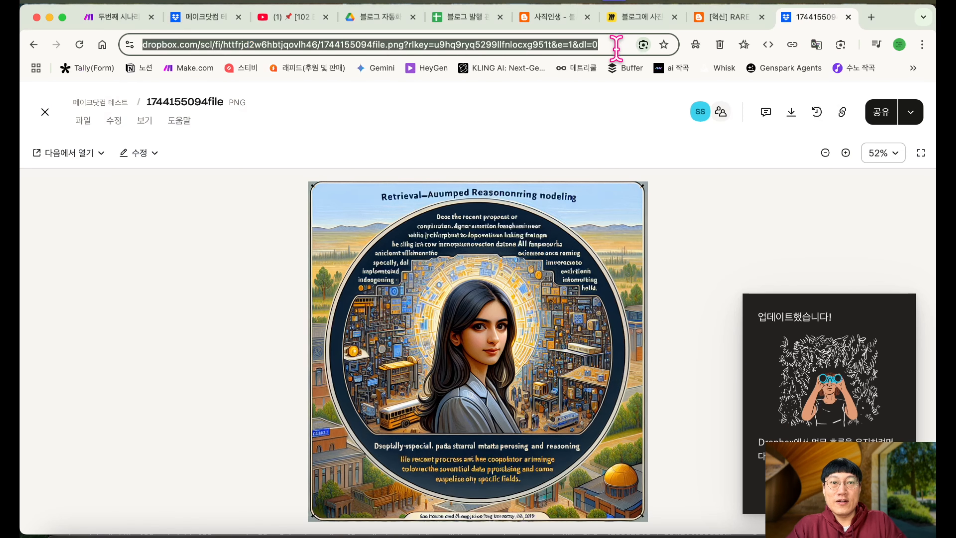
click(593, 48)
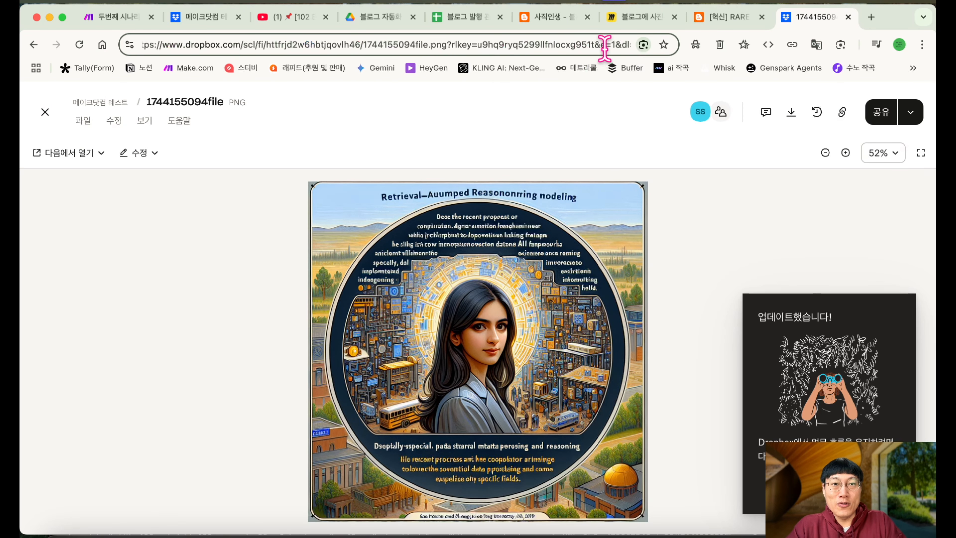
drag(617, 45, 673, 45)
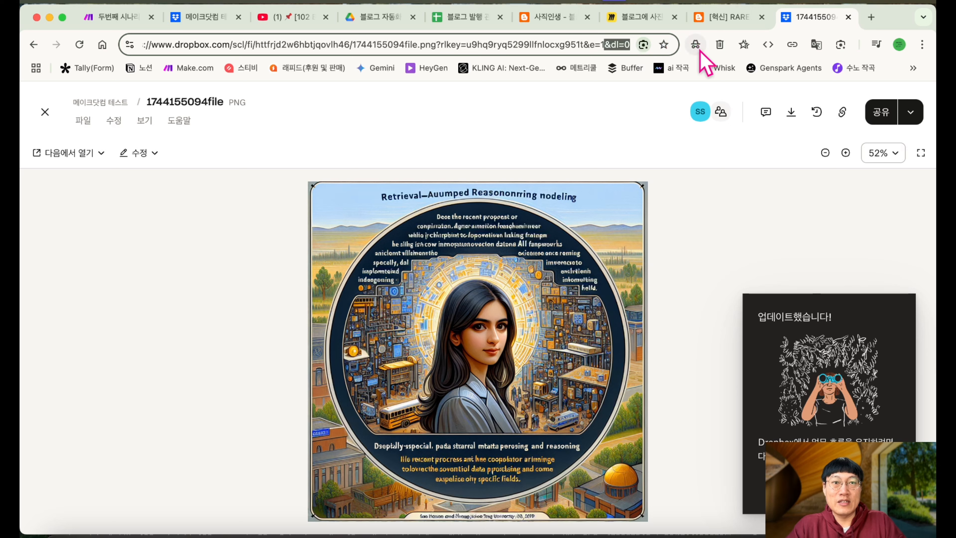
key(super+v)
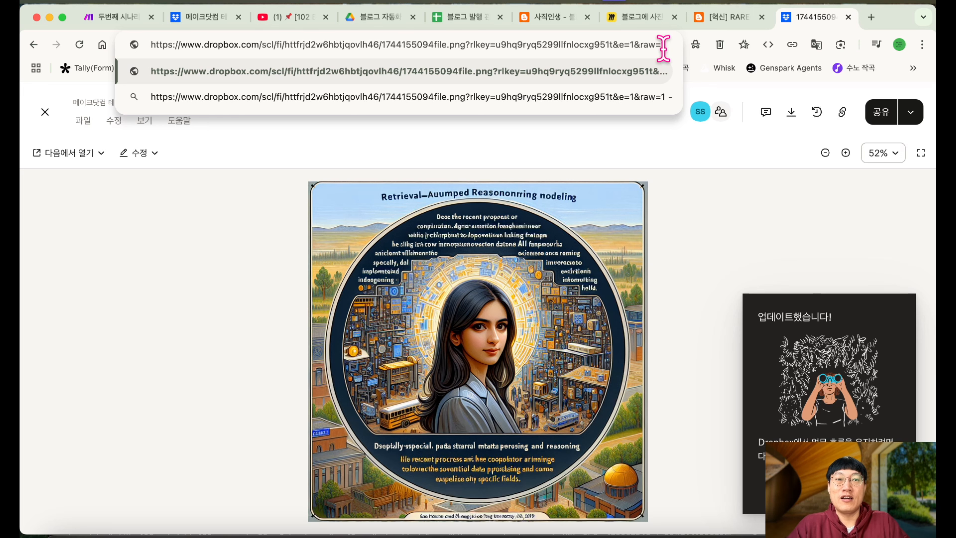
key(Return)
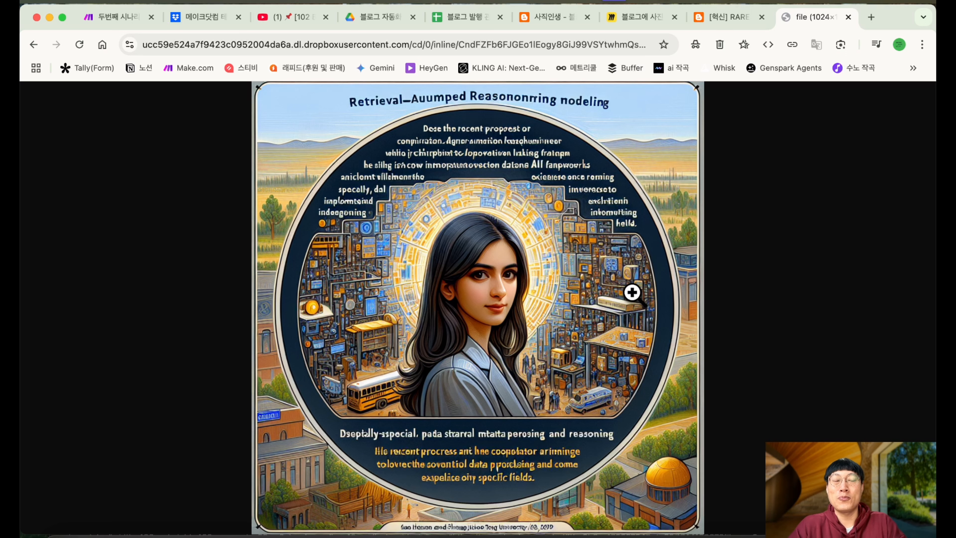
Return to the image's Dropbox preview page and repeat the direct-image test by replacing &dl=0 with &raw=1 in its URL
click(636, 45)
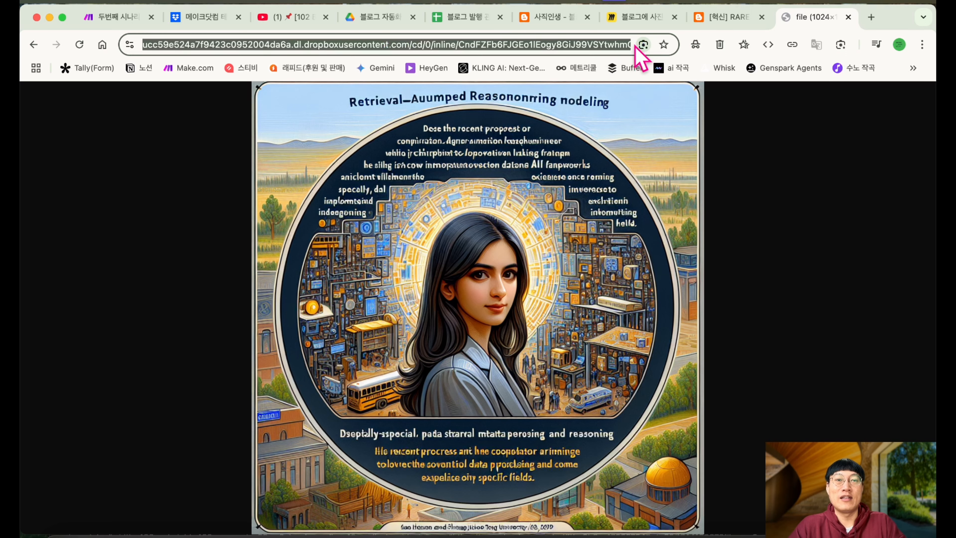
click(617, 48)
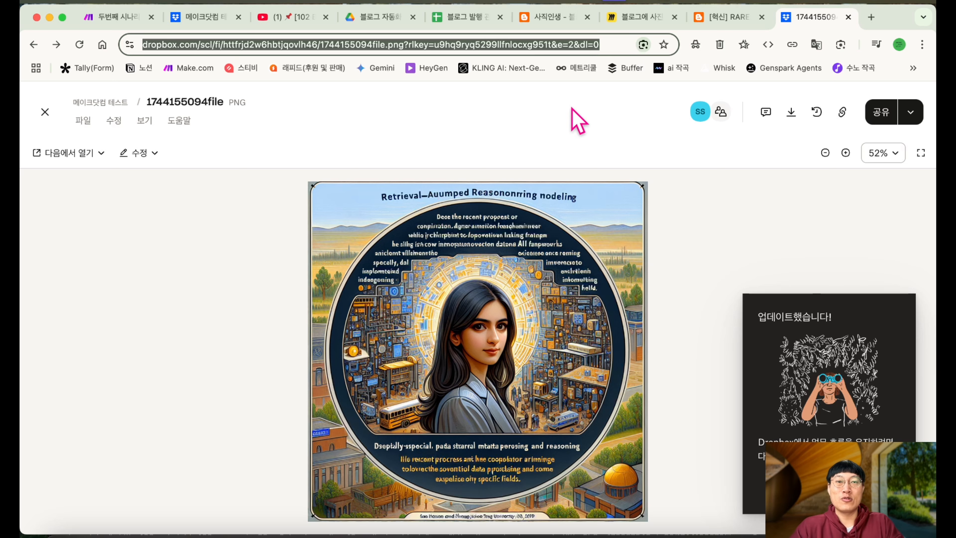
click(590, 49)
drag(617, 45, 688, 45)
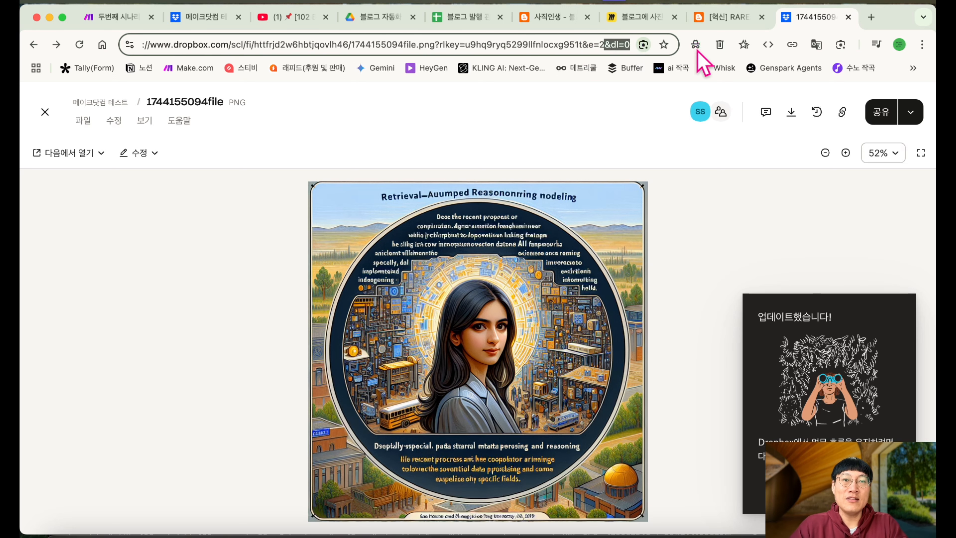
text(&raw=1)
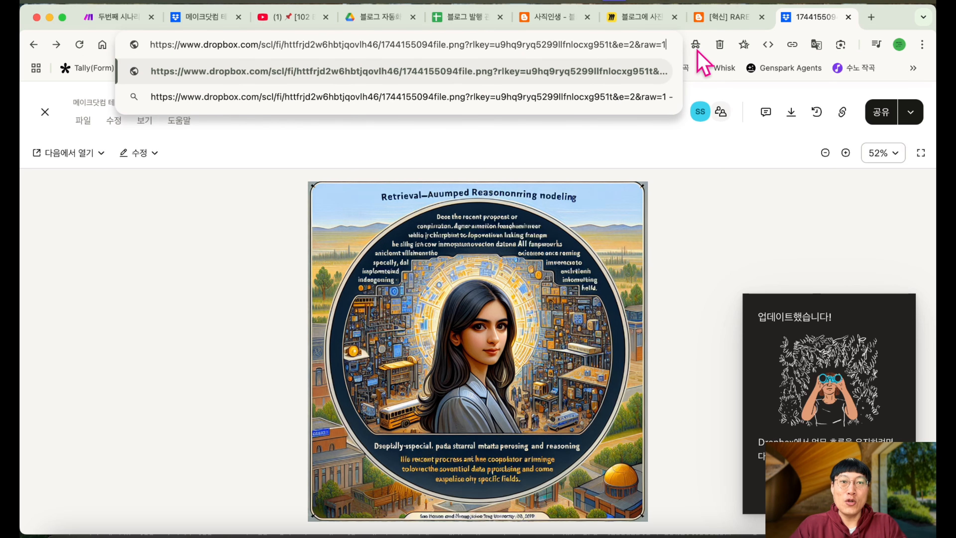
key(Return)
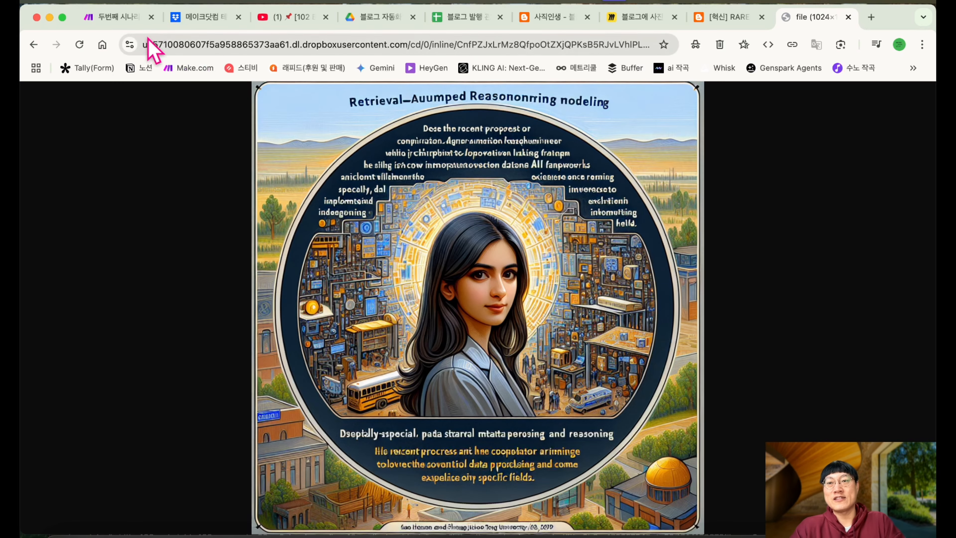
Back in the Make.com scenario, close the run output and add a Text parser Replace module after [1번 그림 공유 URL 획득]
click(103, 17)
click(866, 103)
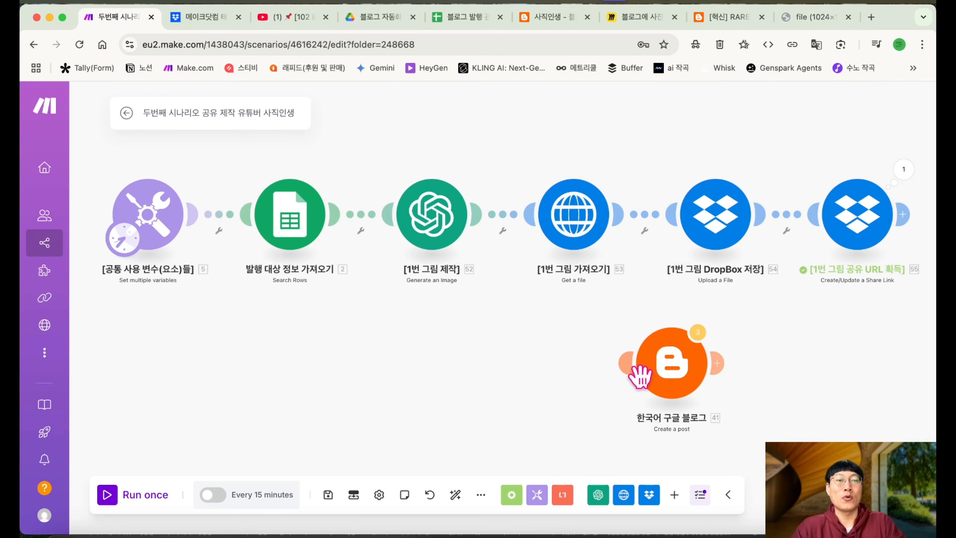
scroll(637, 379, right, 3)
click(657, 237)
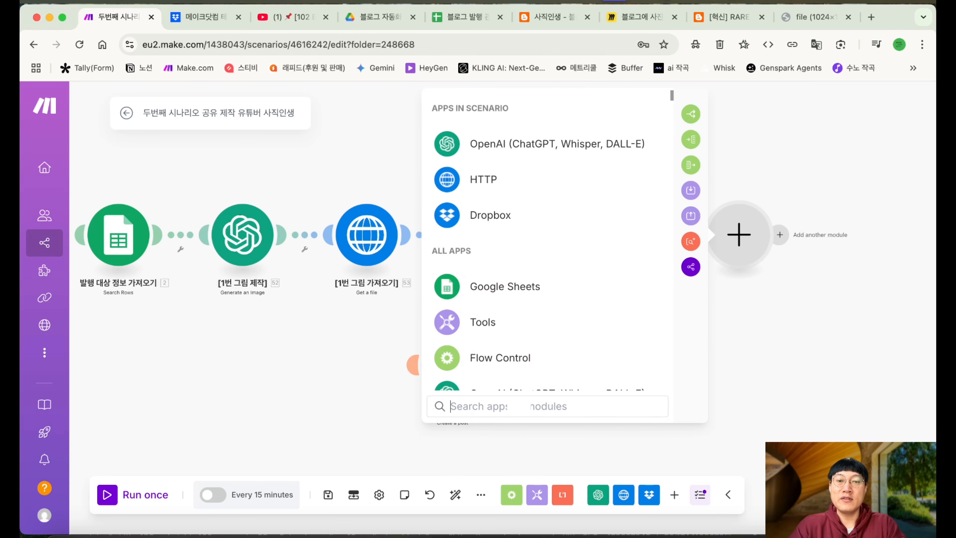
text(text)
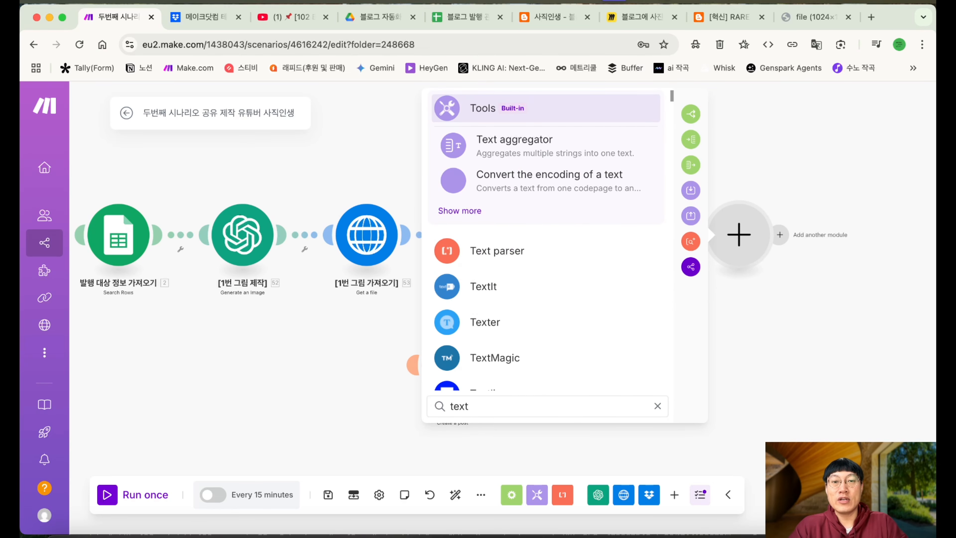
click(487, 252)
scroll(496, 316, down, 3)
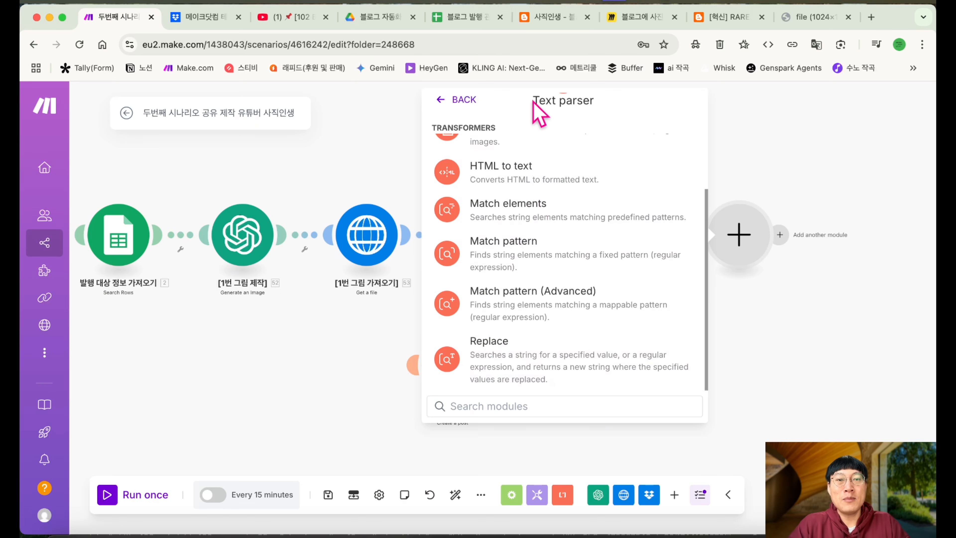
click(497, 358)
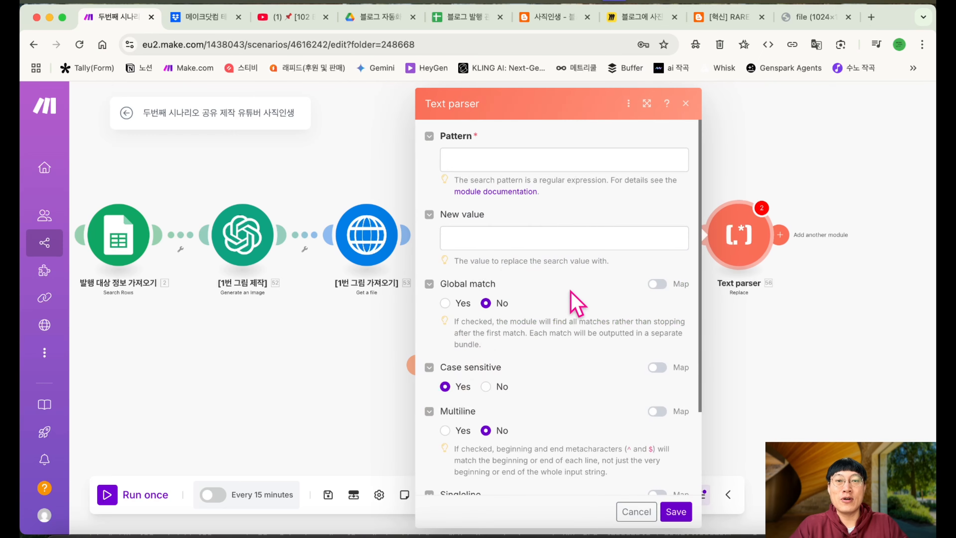
Set the Text parser's Pattern to &dl=0, copied from the end of the share URL in the blog post tab's address bar
click(548, 161)
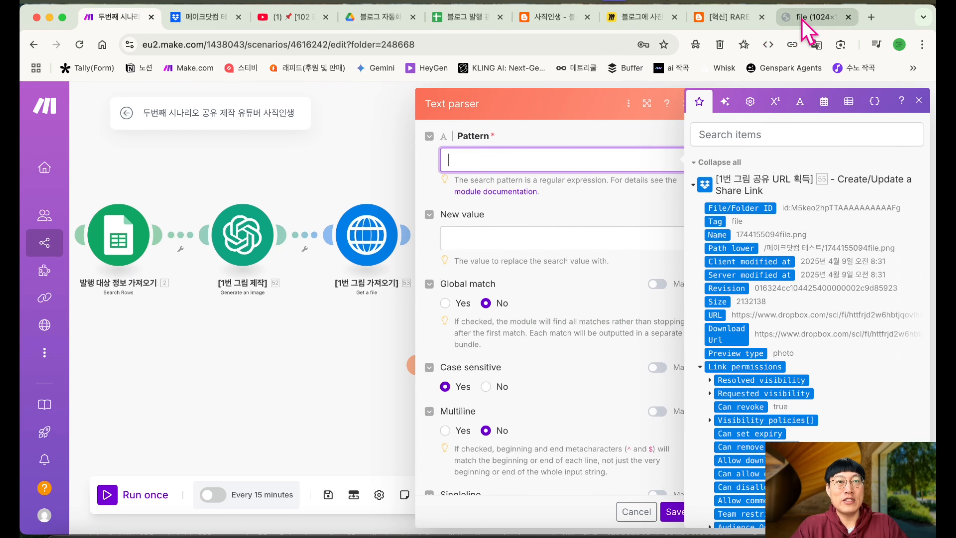
click(728, 23)
click(620, 44)
click(618, 44)
drag(607, 45, 657, 44)
key(super+c)
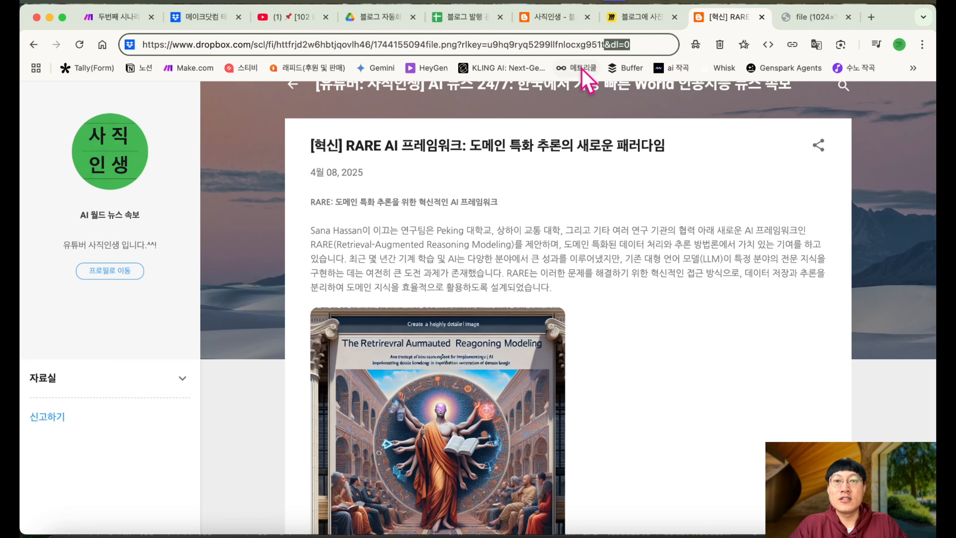
click(119, 19)
key(super+v)
click(559, 239)
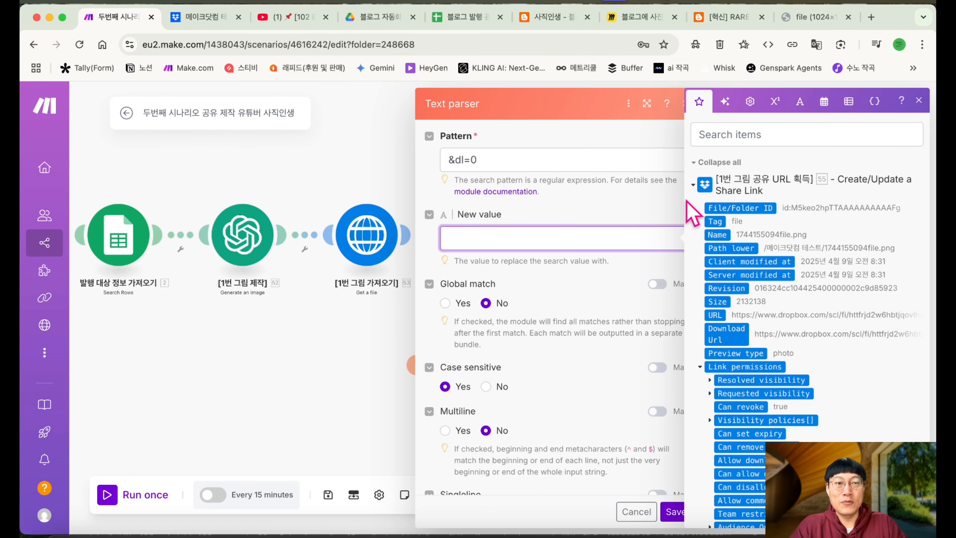
Set the Text parser's New value to the direct-image parameter &raw=1
click(728, 17)
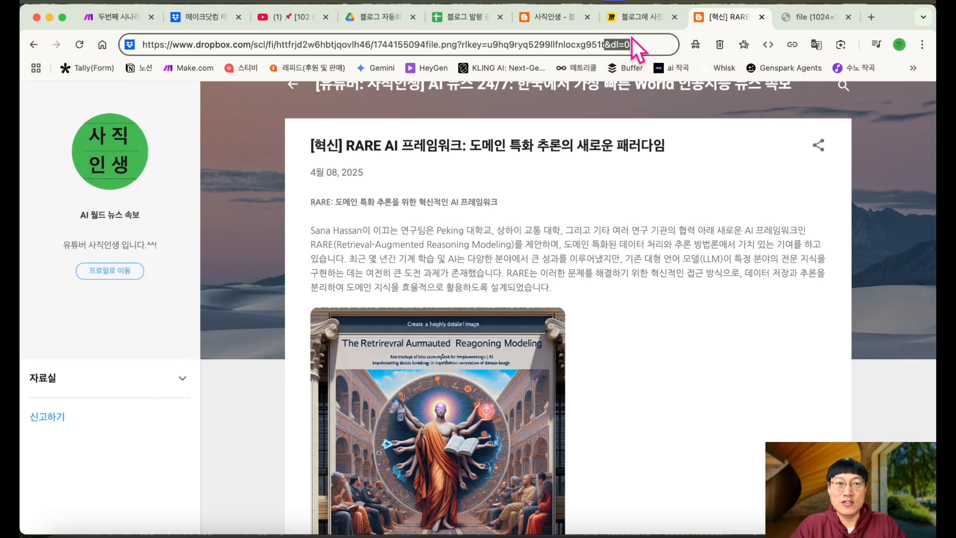
click(218, 19)
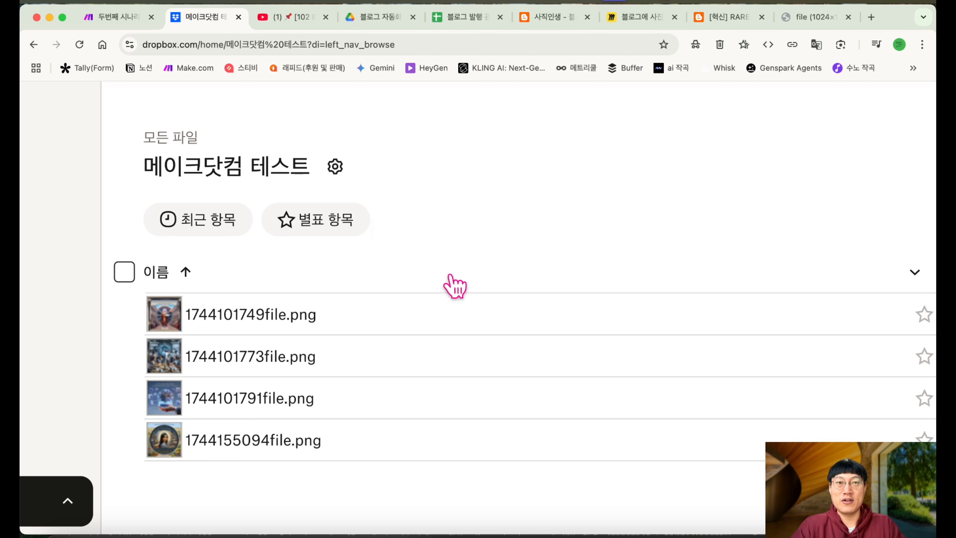
click(809, 19)
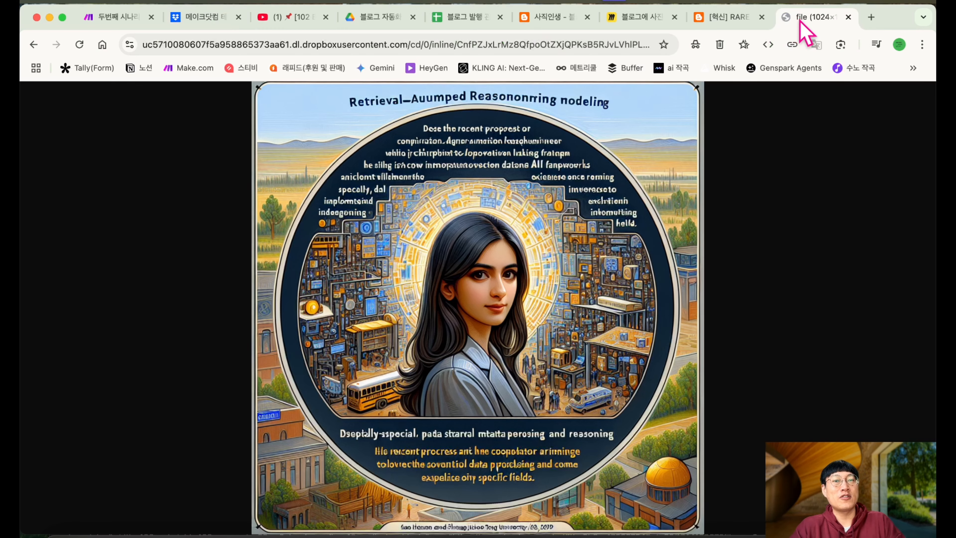
click(119, 19)
text(&raw=1)
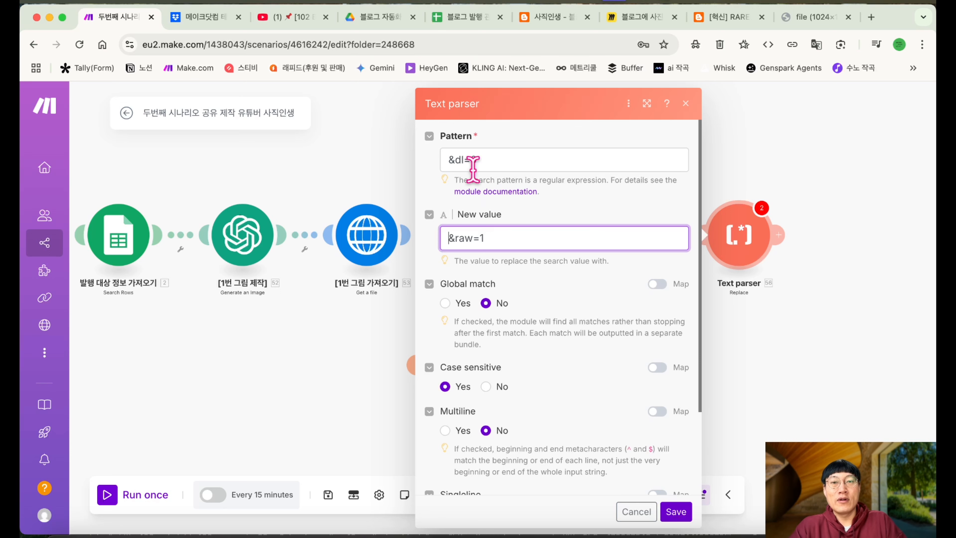
Replace the Text parser's Pattern with [&?]dl=0, copied from the notes document, and close the stray blank page
click(458, 156)
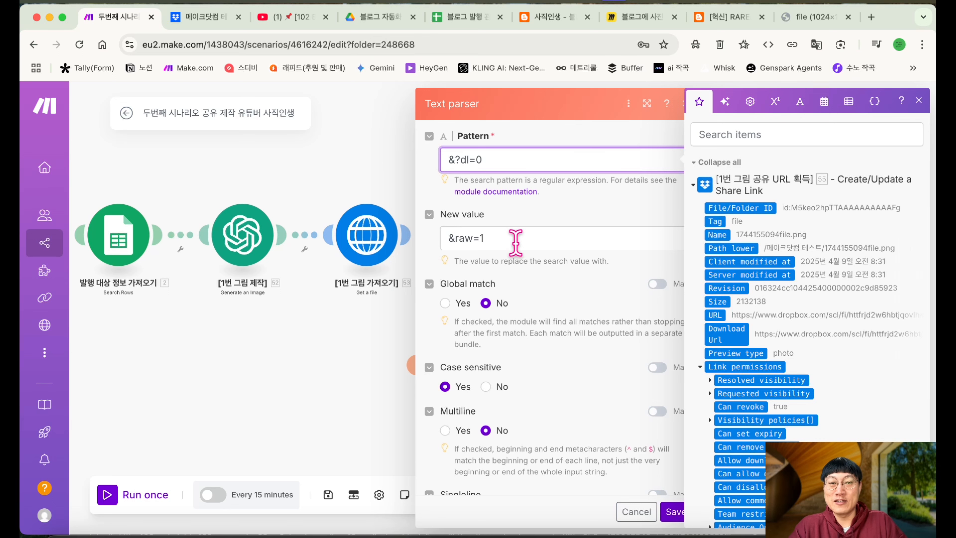
click(186, 536)
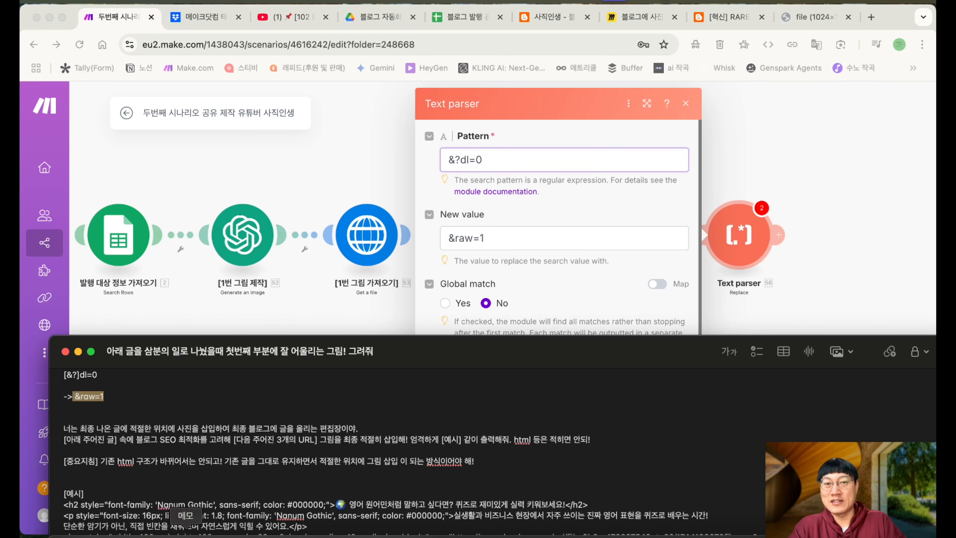
click(117, 381)
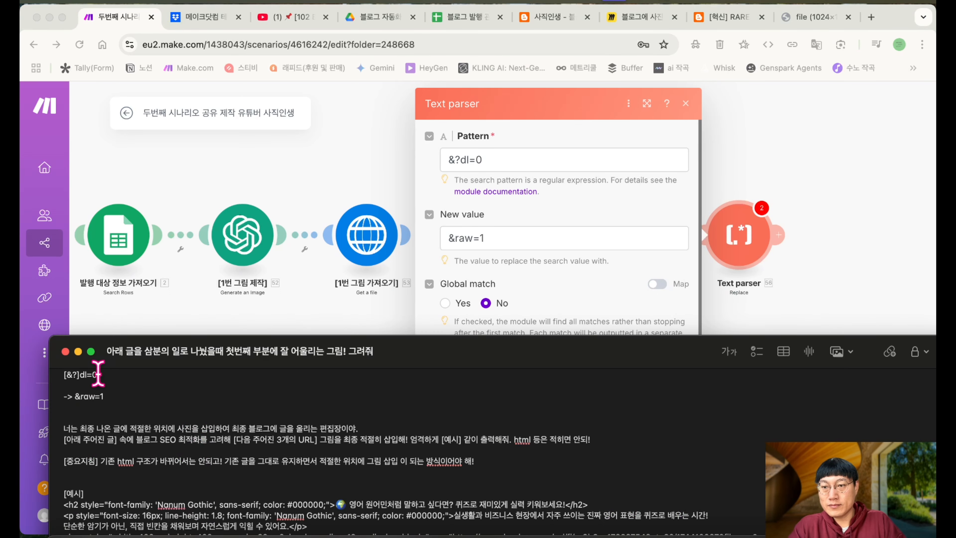
drag(99, 374, 57, 375)
click(488, 156)
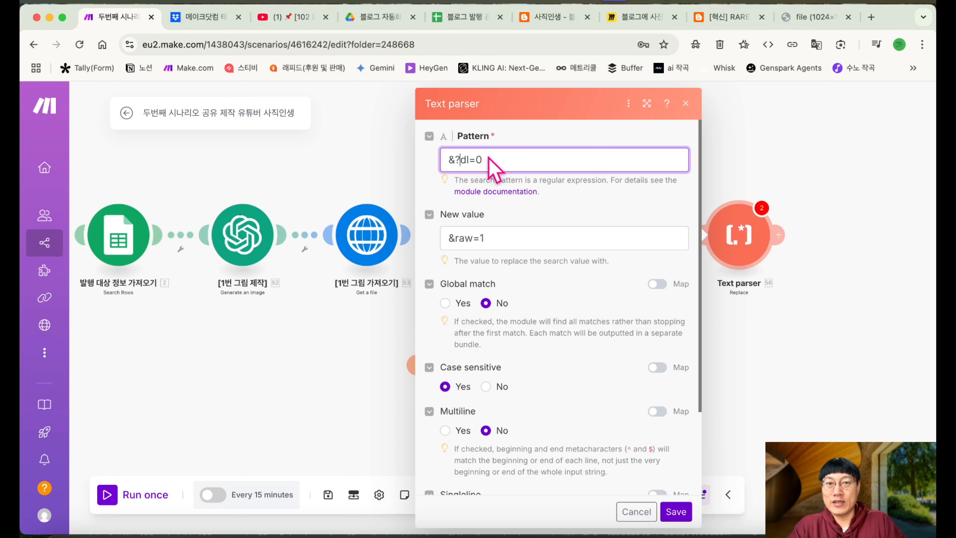
key(super+a)
click(510, 193)
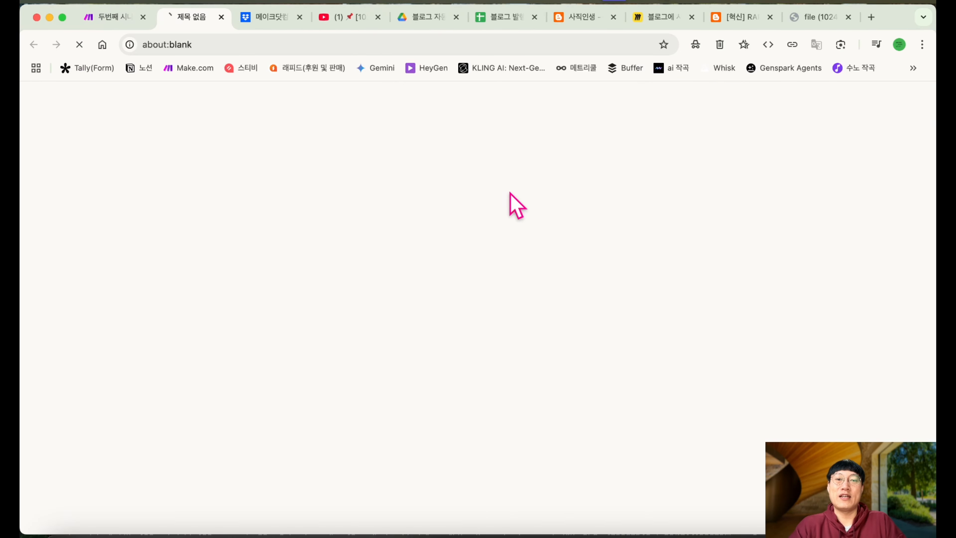
key(super+w)
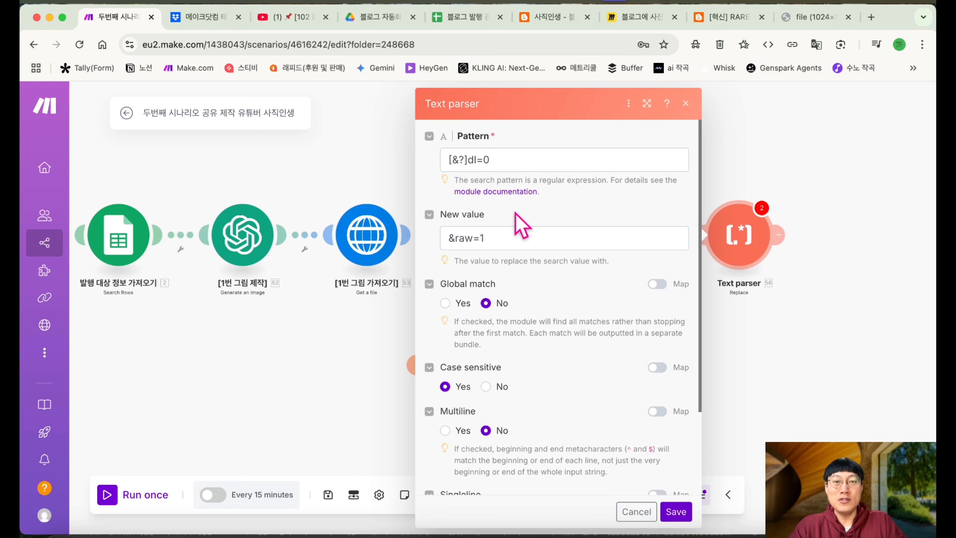
Map the URL output of [1번 그림 공유 URL 획득] into the Text parser's Text field and save the module
scroll(531, 217, down, 1)
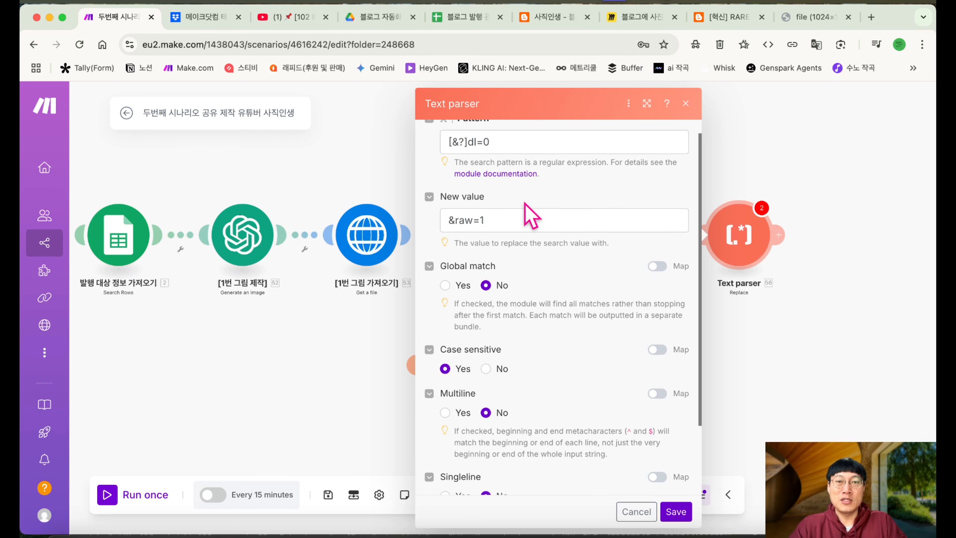
click(450, 144)
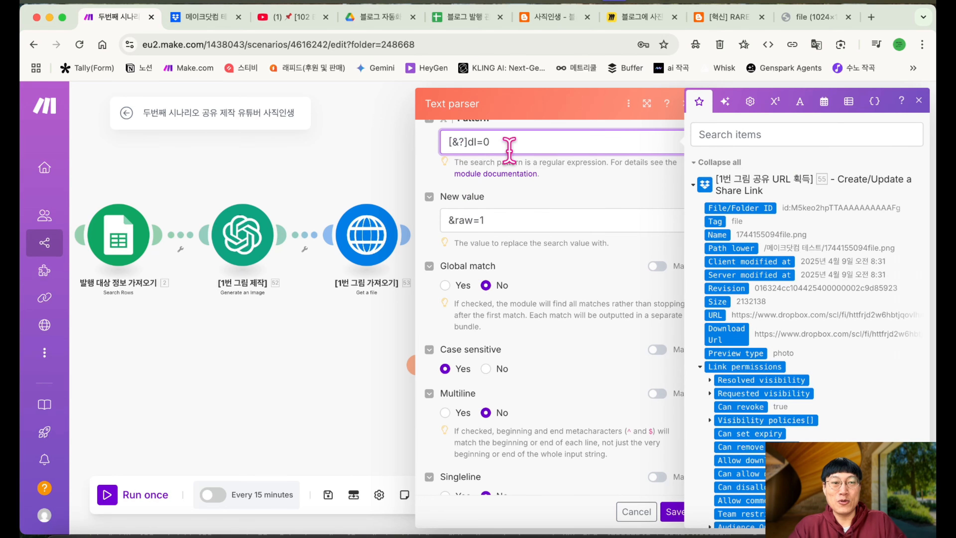
scroll(462, 256, up, 1)
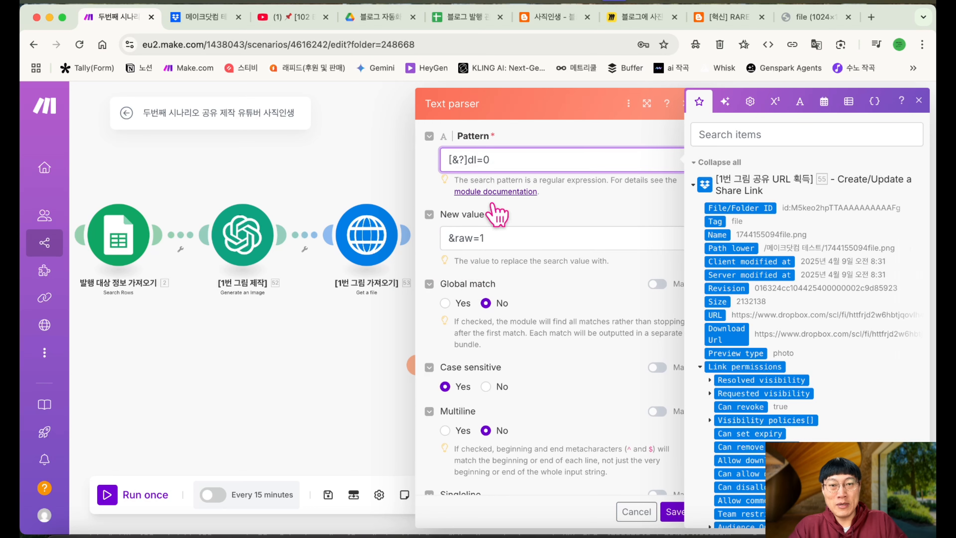
scroll(477, 267, down, 4)
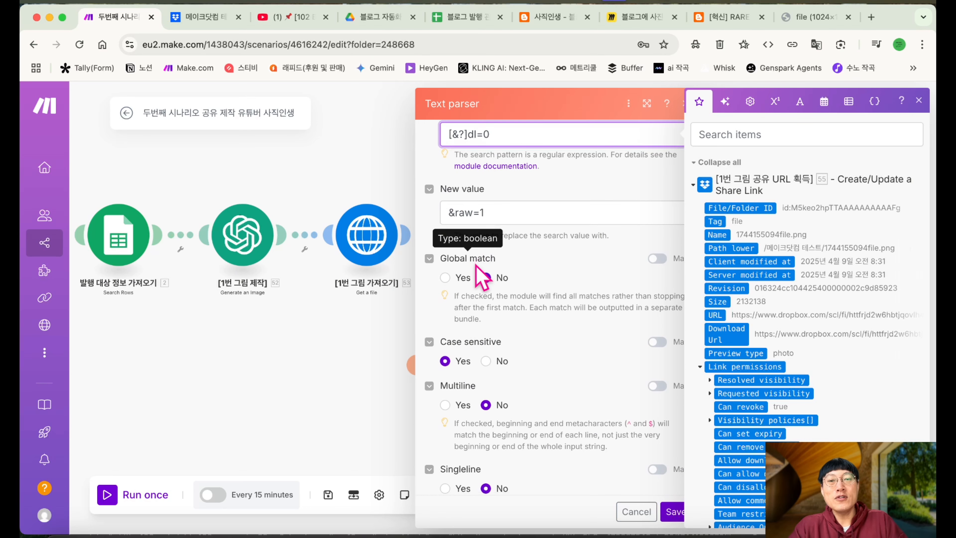
scroll(466, 273, up, 4)
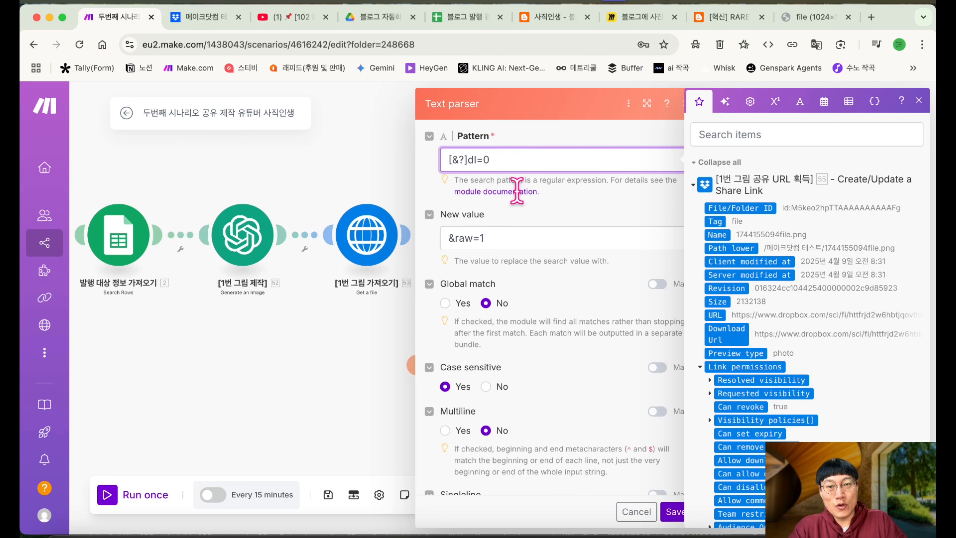
scroll(502, 315, down, 3)
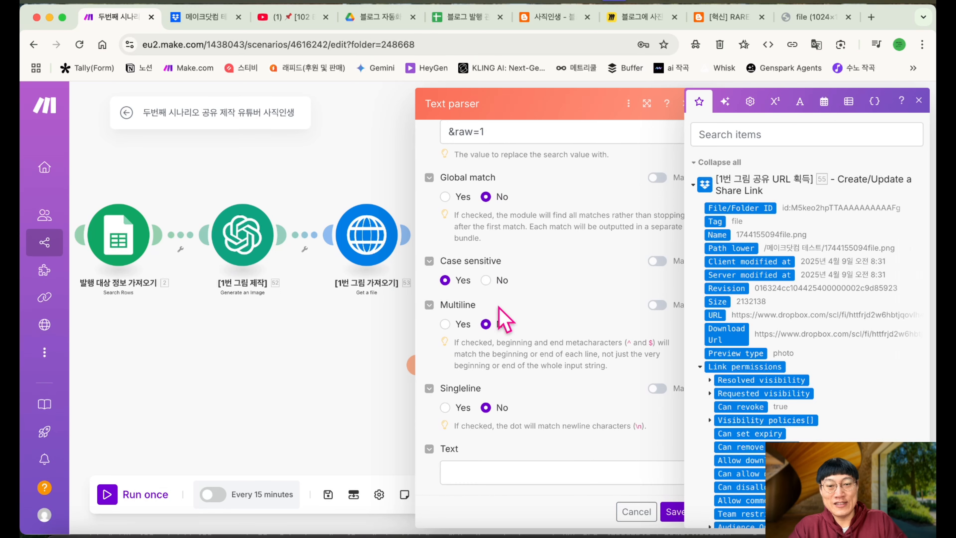
click(480, 473)
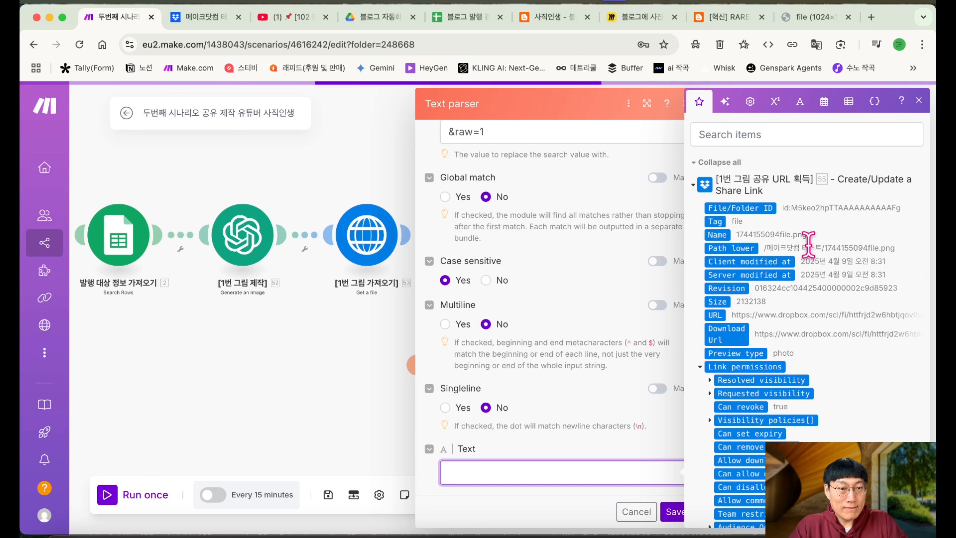
scroll(813, 244, down, 2)
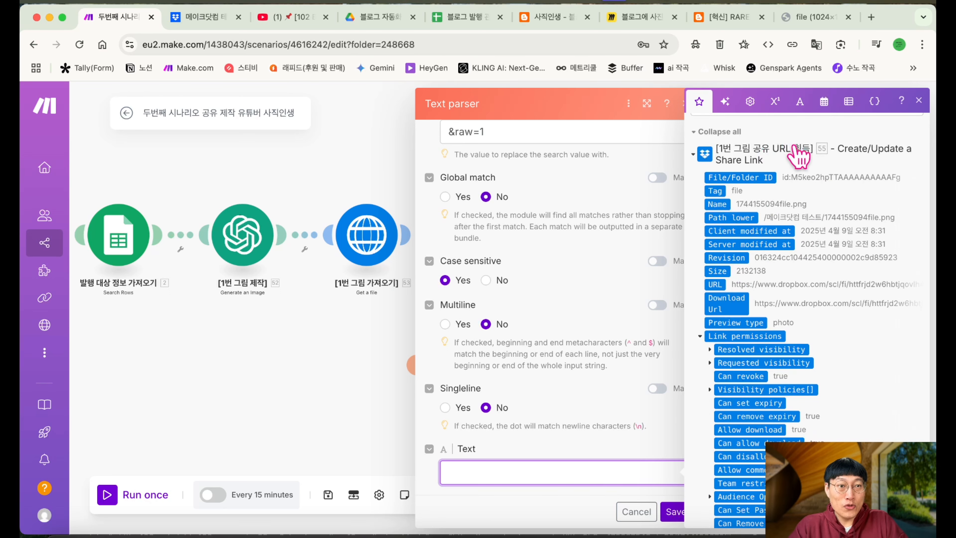
drag(714, 285, 552, 486)
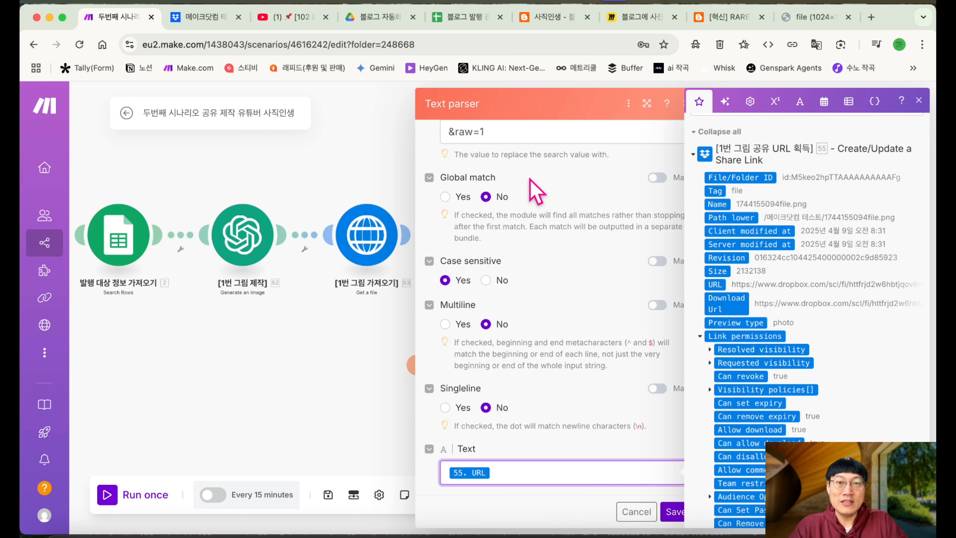
scroll(528, 180, up, 3)
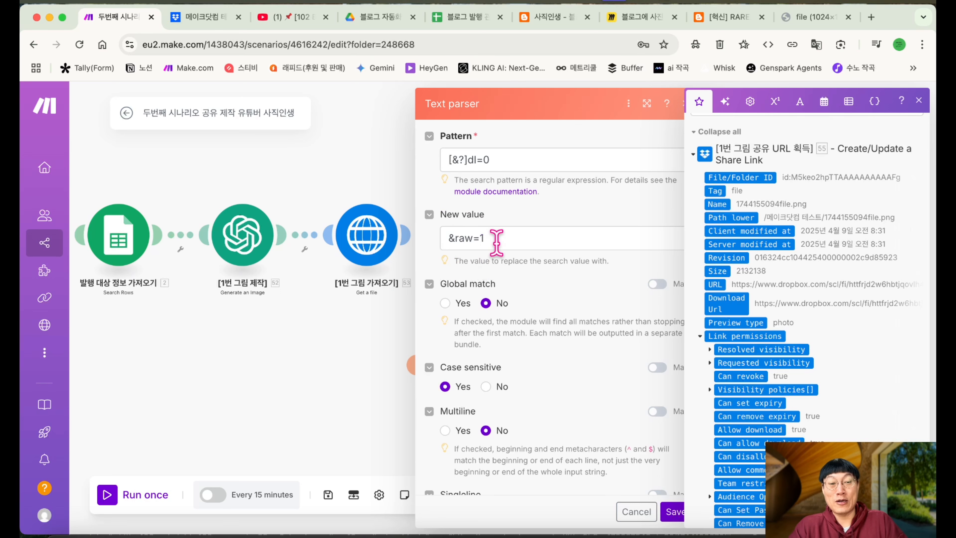
click(673, 512)
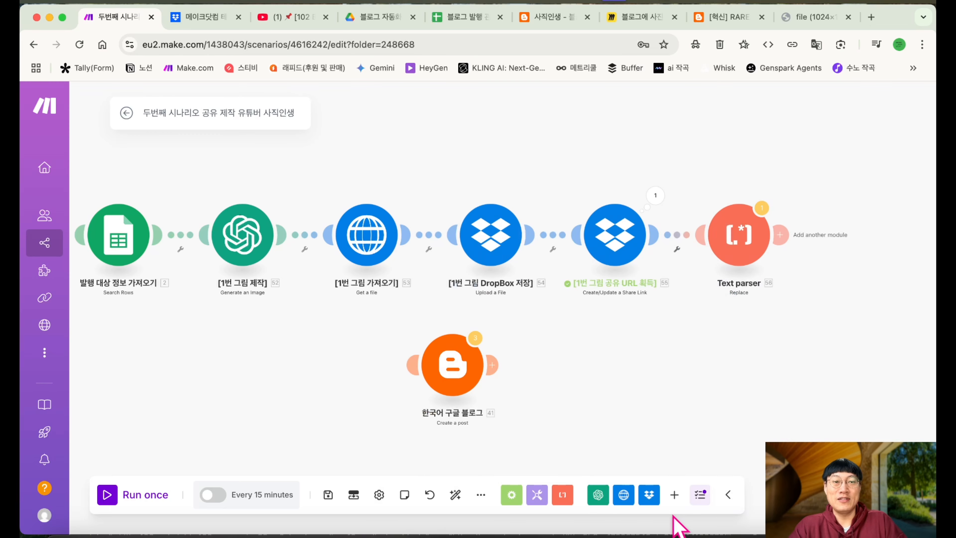
Copy the share URL from the run output of [1번 그림 공유 URL 획득] and close that output
scroll(705, 338, right, 5)
scroll(711, 349, up, 3)
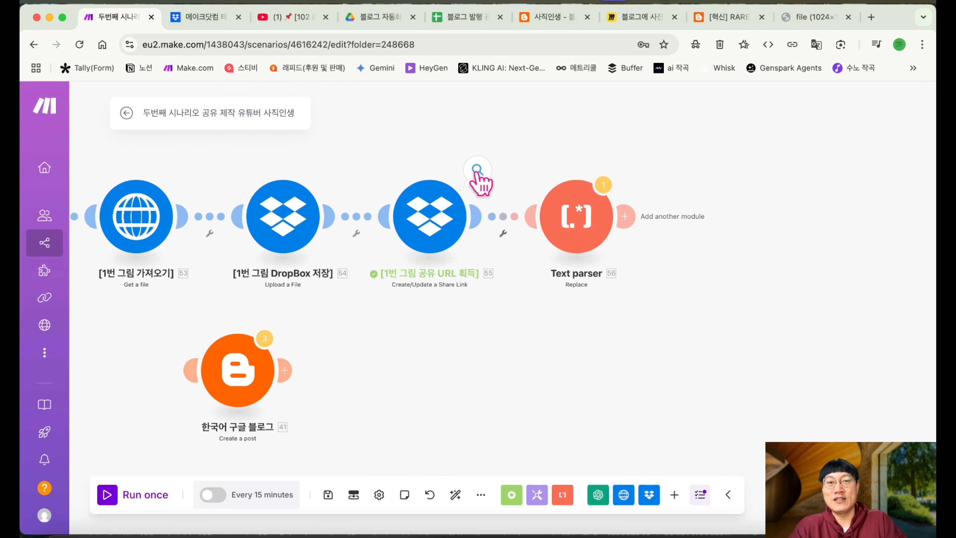
click(477, 170)
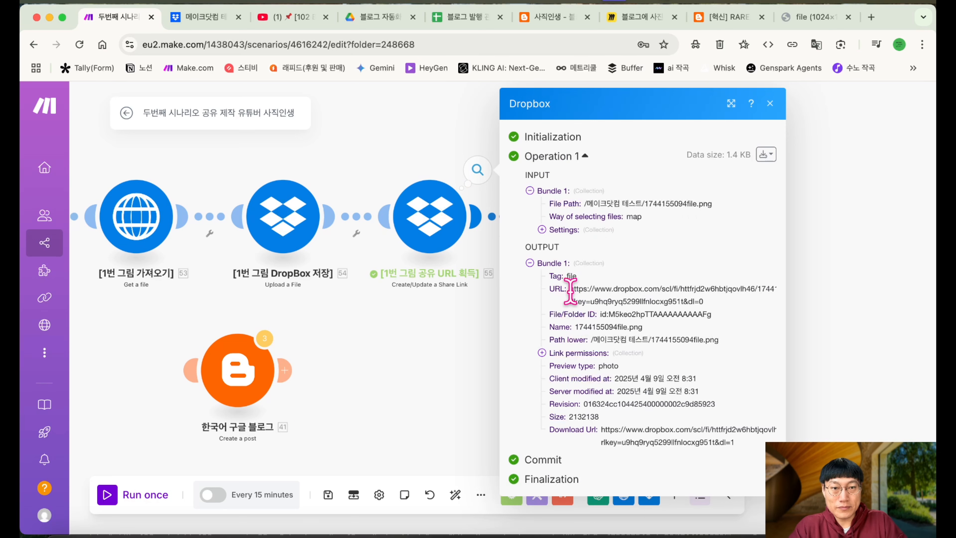
drag(570, 289, 704, 304)
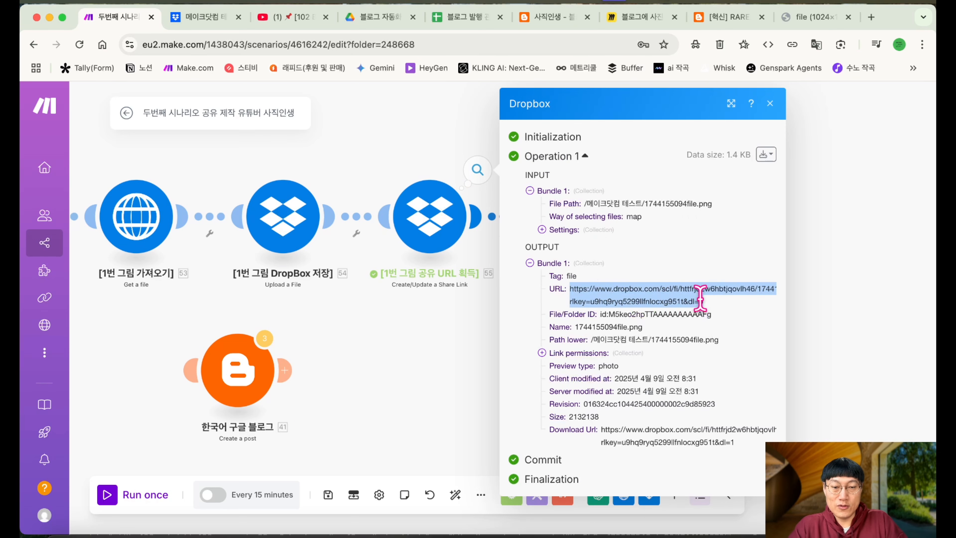
click(770, 103)
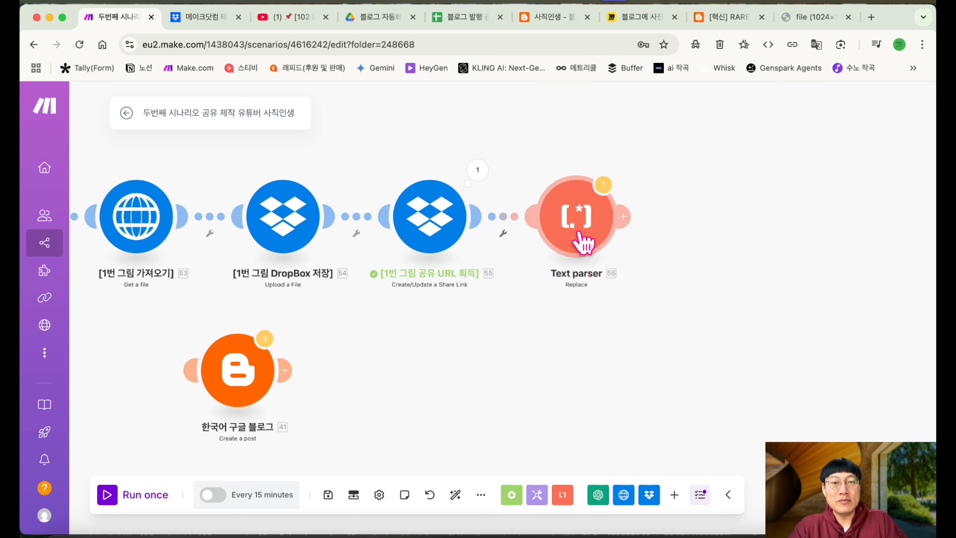
Review the Text parser's settings and run only that module with the copied share URL as its test input
click(582, 242)
scroll(694, 416, down, 3)
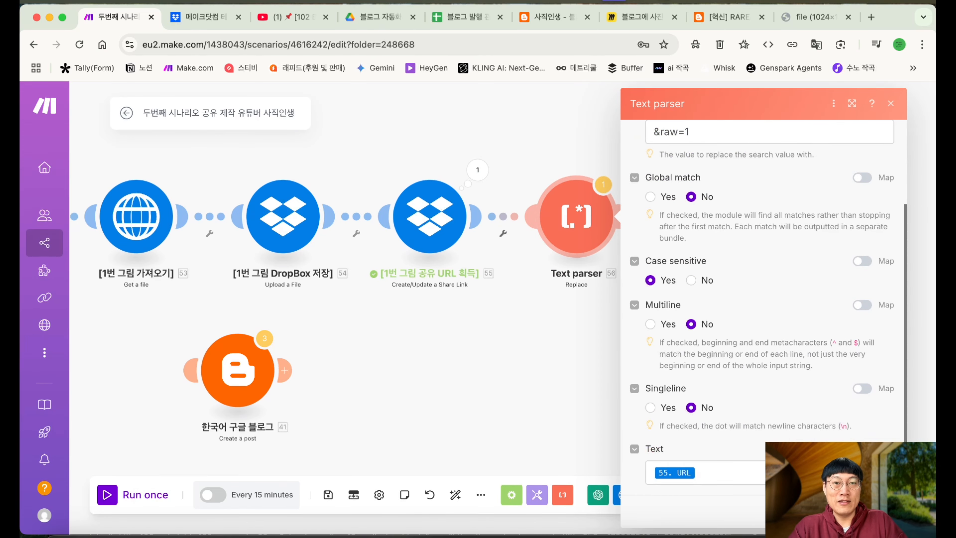
click(619, 303)
right_click(575, 231)
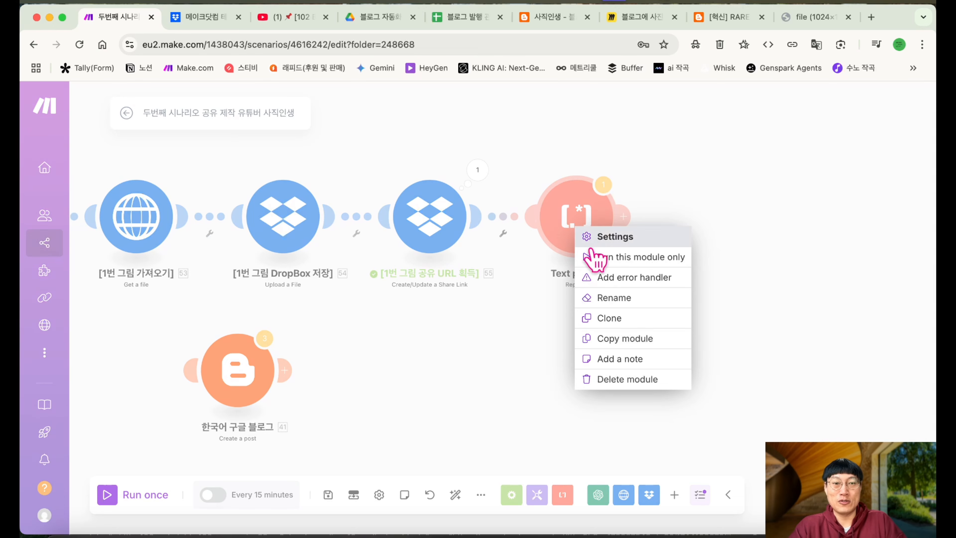
click(599, 259)
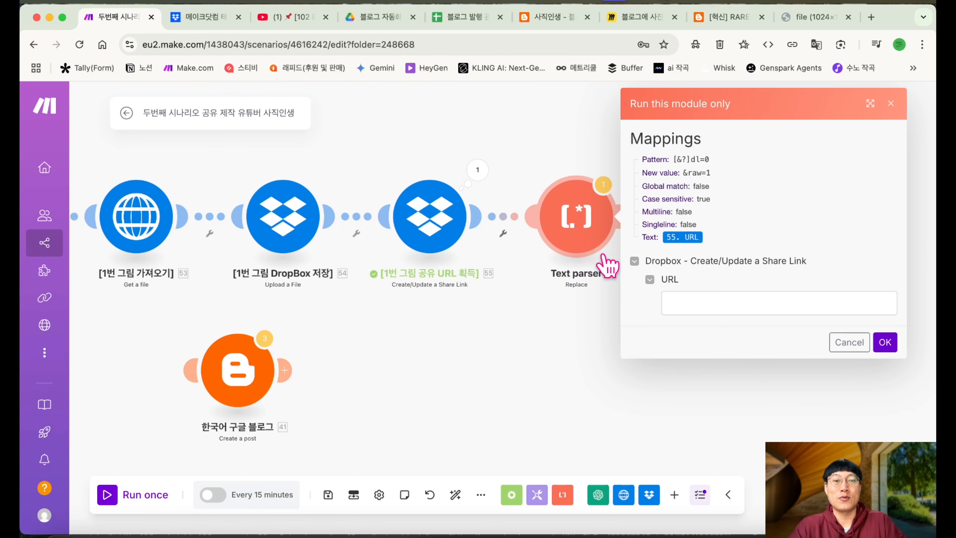
click(674, 301)
key(ctrl+v)
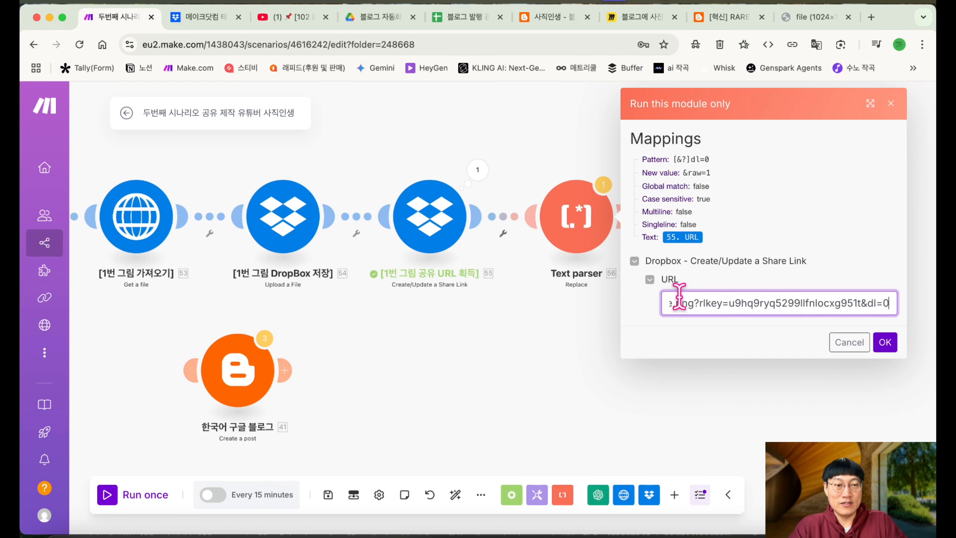
click(884, 342)
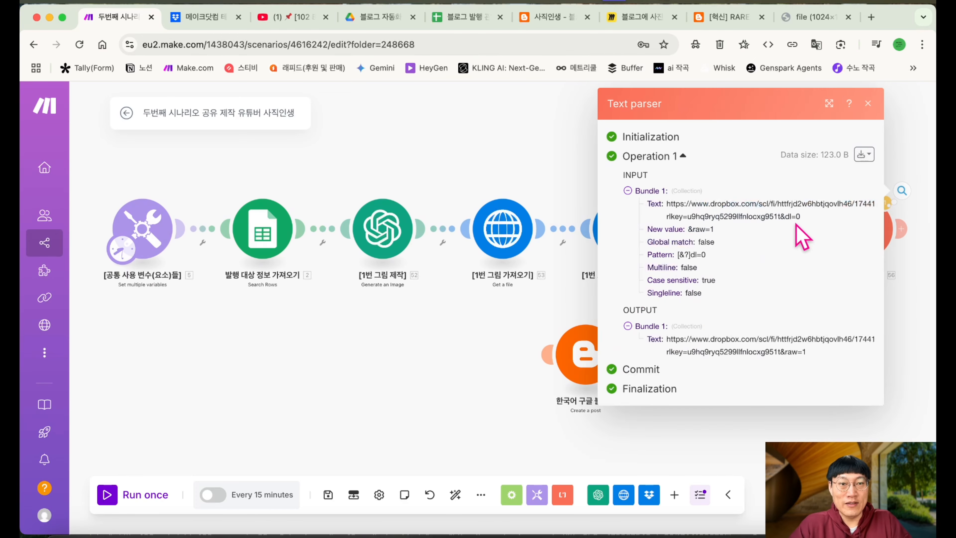
Compare the URL endings in the Text parser's input and output bundles
scroll(798, 214, up, 3)
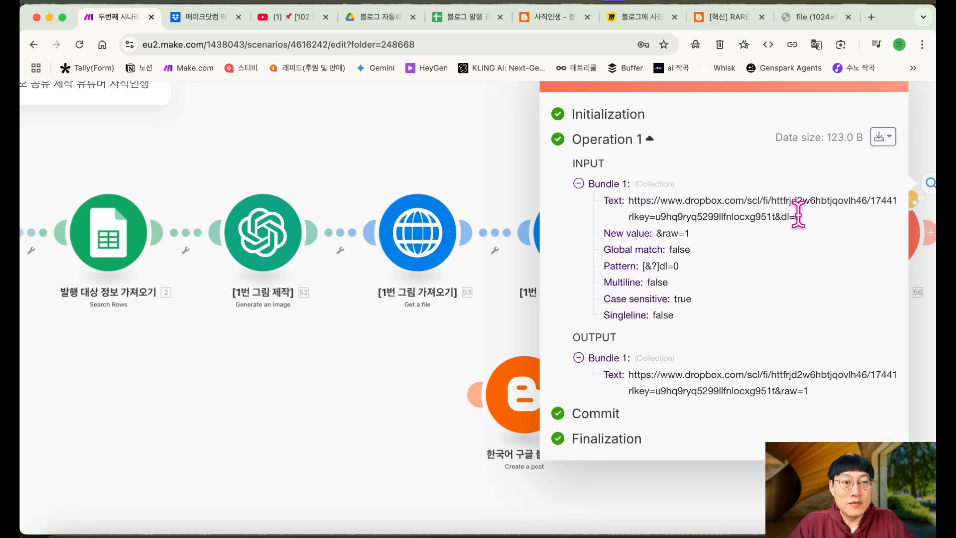
drag(803, 217, 772, 215)
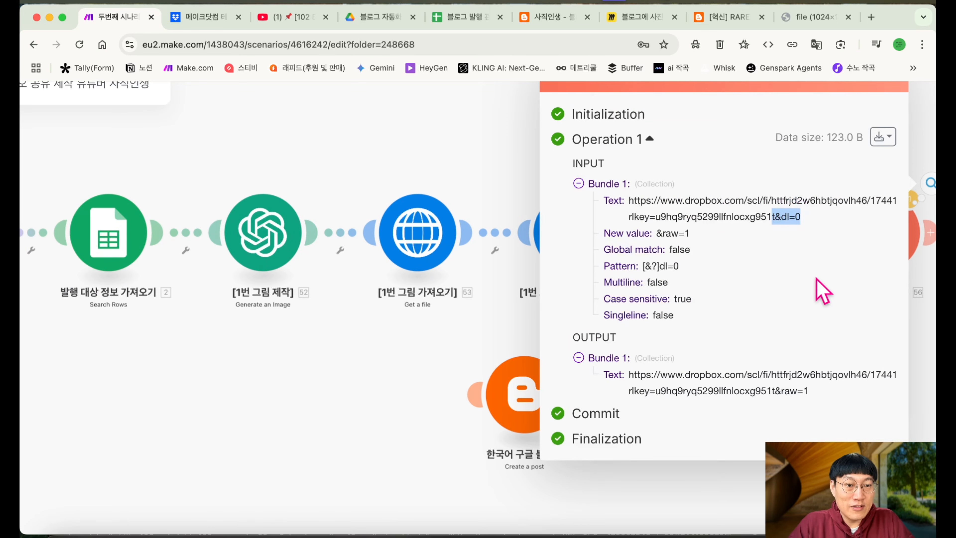
scroll(816, 279, up, 3)
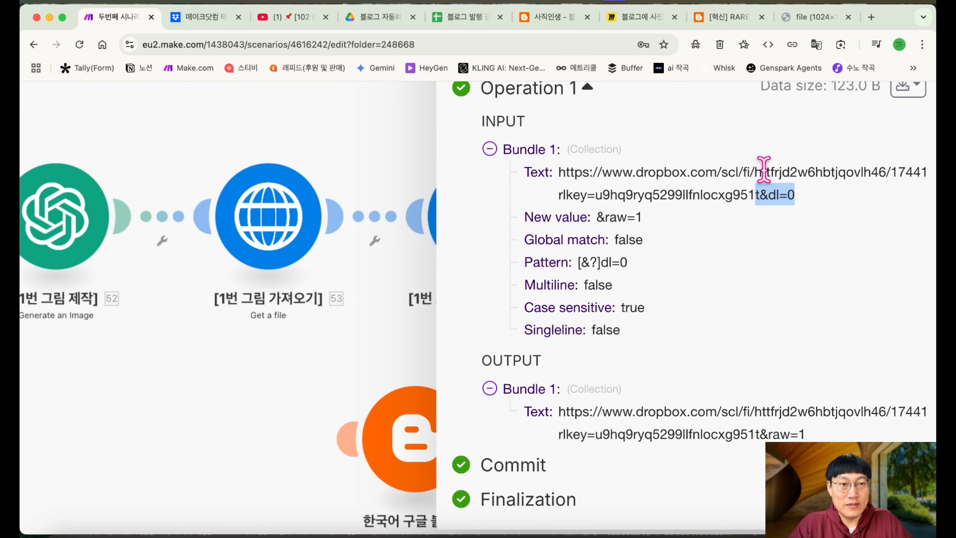
drag(802, 429, 762, 433)
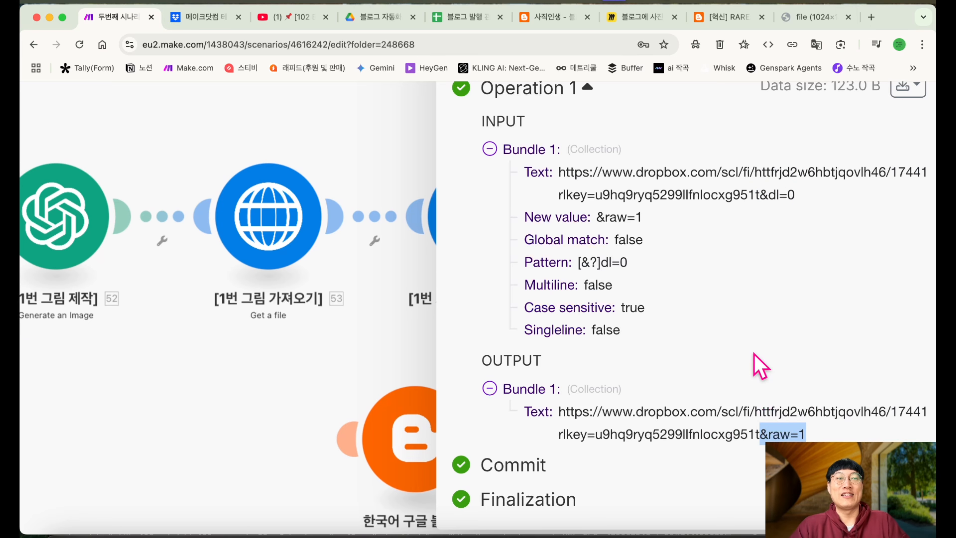
scroll(760, 367, down, 5)
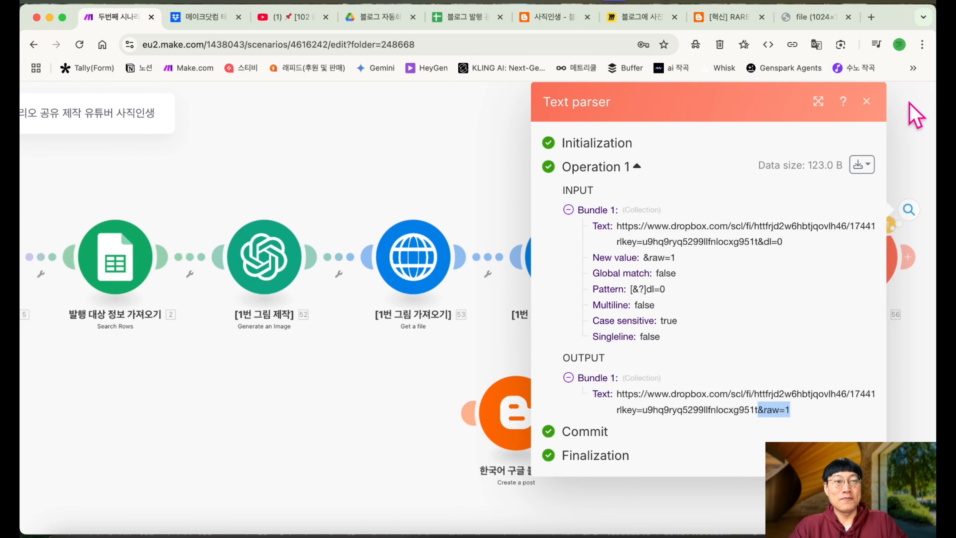
Close the Text parser's run output and rename that module as [1번 그림 최종URL]
click(865, 101)
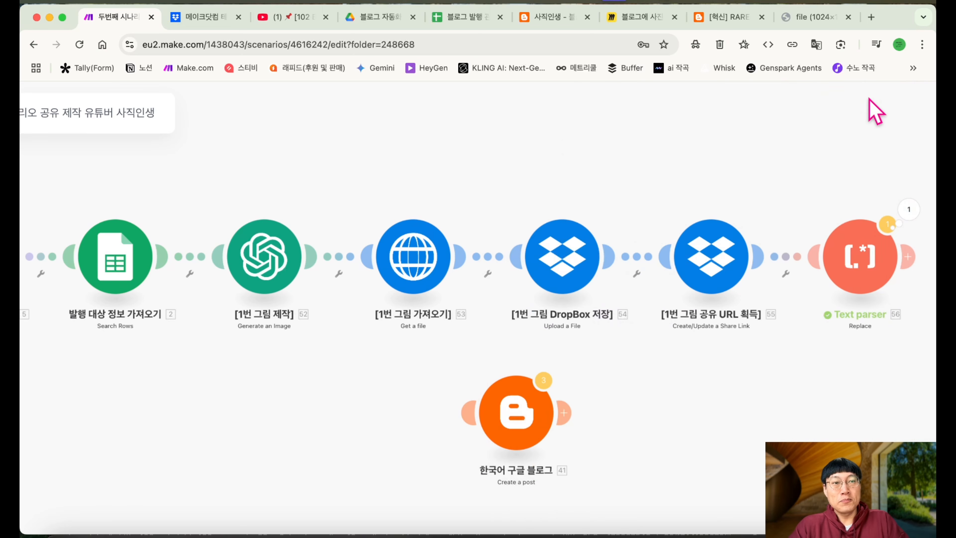
right_click(838, 257)
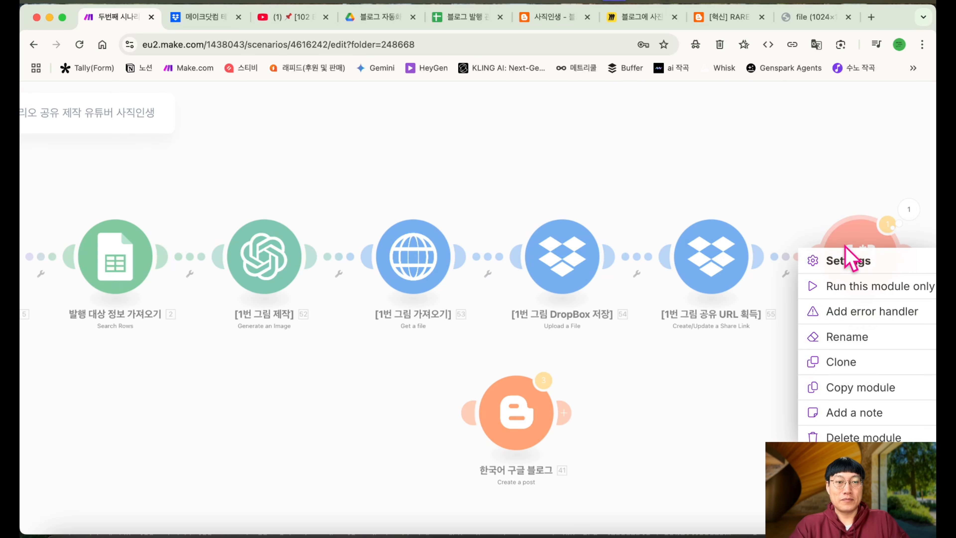
click(846, 338)
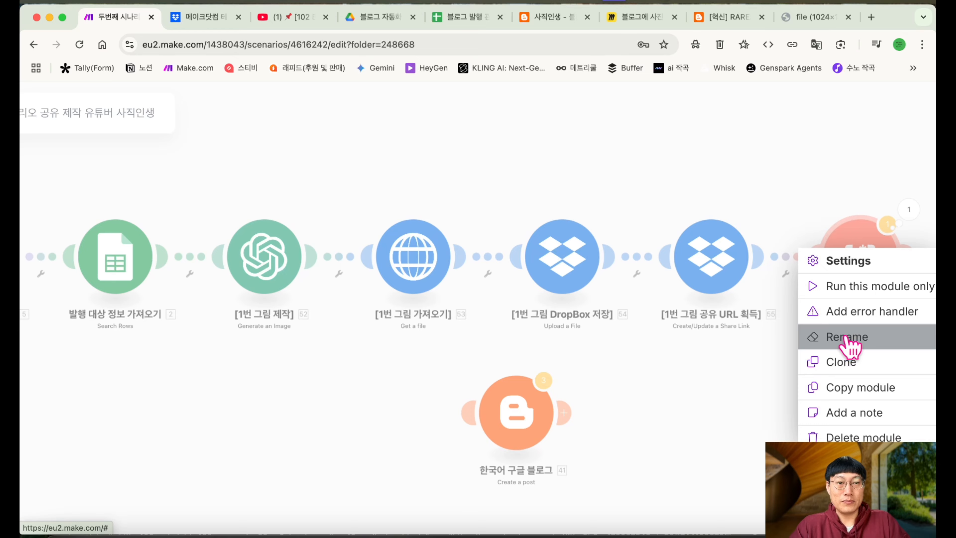
text([1번 그림 최종URL])
key(Return)
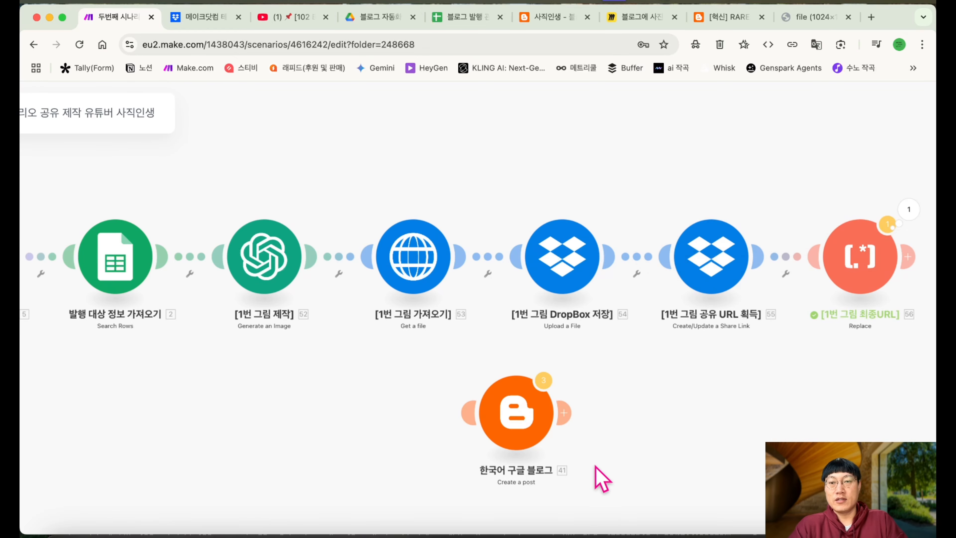
Check the source text rows in the 블로그 발행 관련 spreadsheet and return to the Make.com scenario
scroll(418, 389, down, 5)
scroll(418, 390, up, 6)
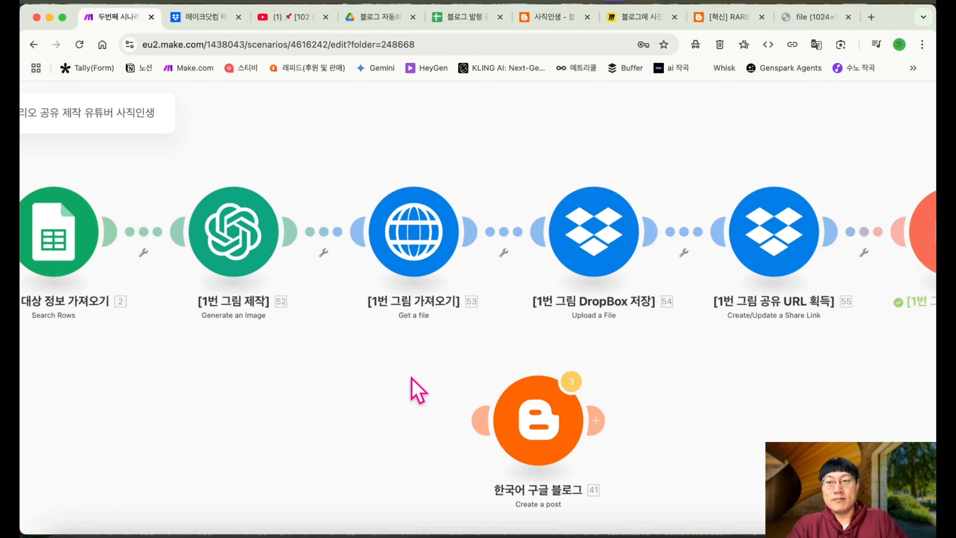
scroll(283, 390, left, 5)
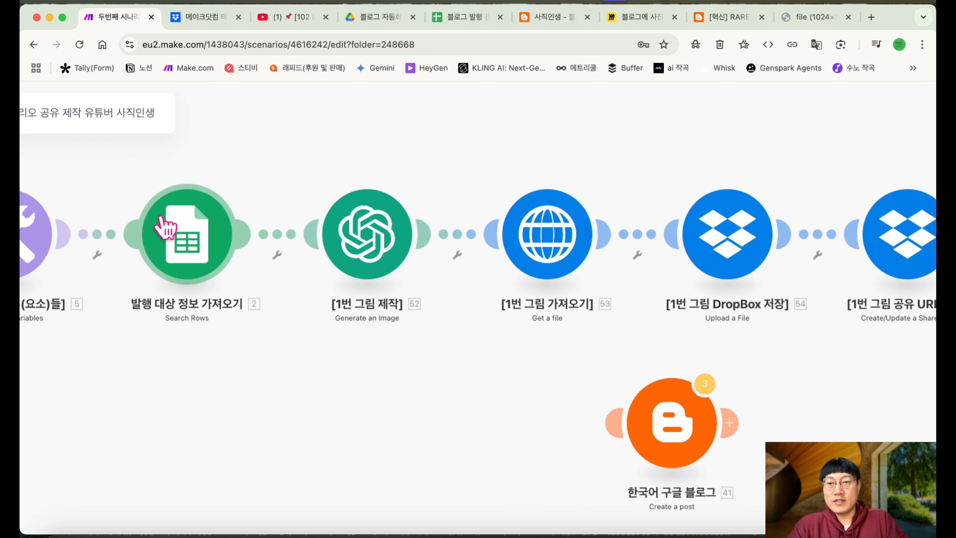
click(459, 21)
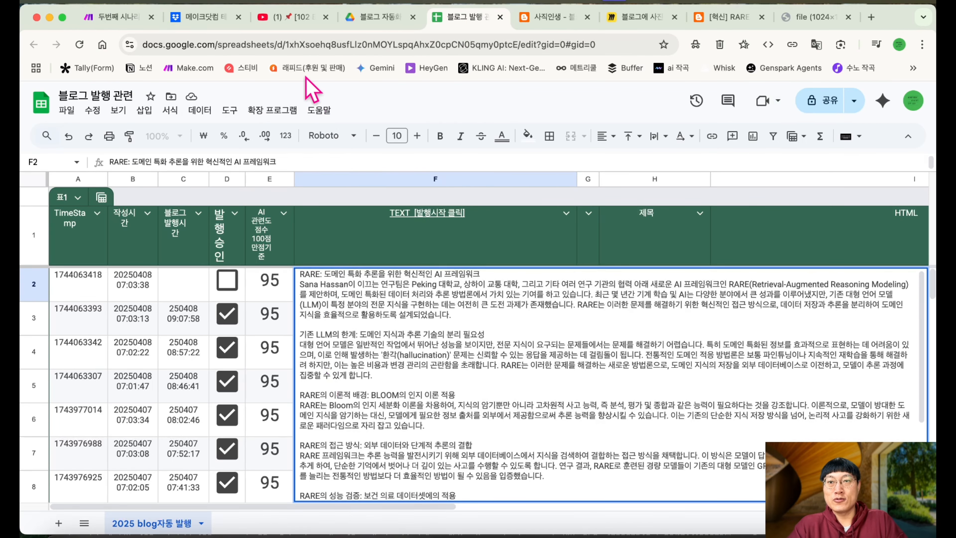
click(115, 17)
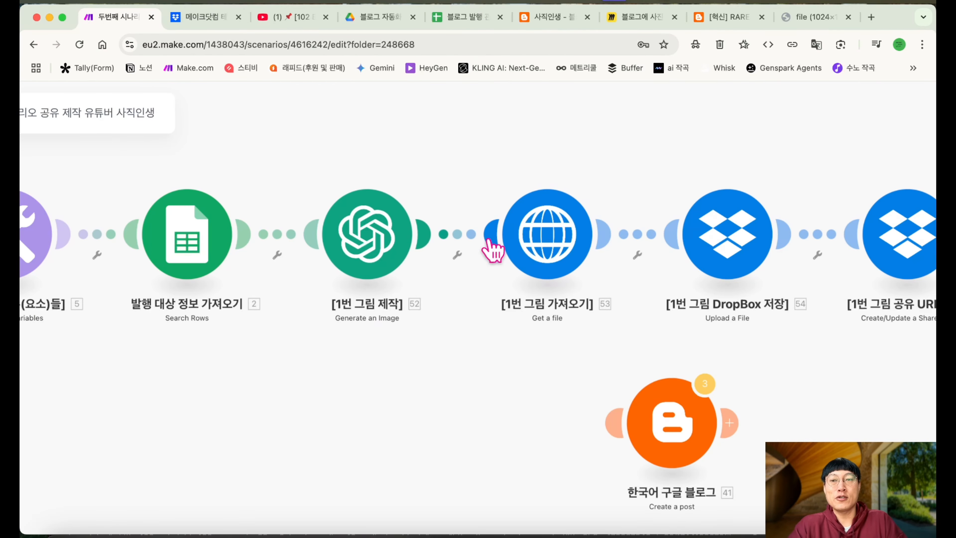
Review the settings of the [1번 그림 제작], [1번 그림 가져오기] and [1번 그림 DropBox 저장] modules without changing them
click(371, 250)
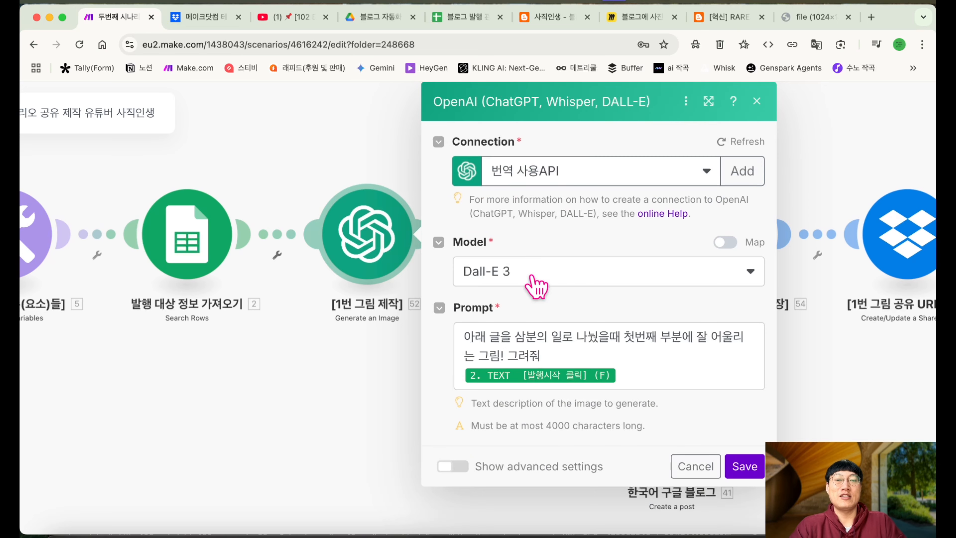
scroll(534, 286, down, 1)
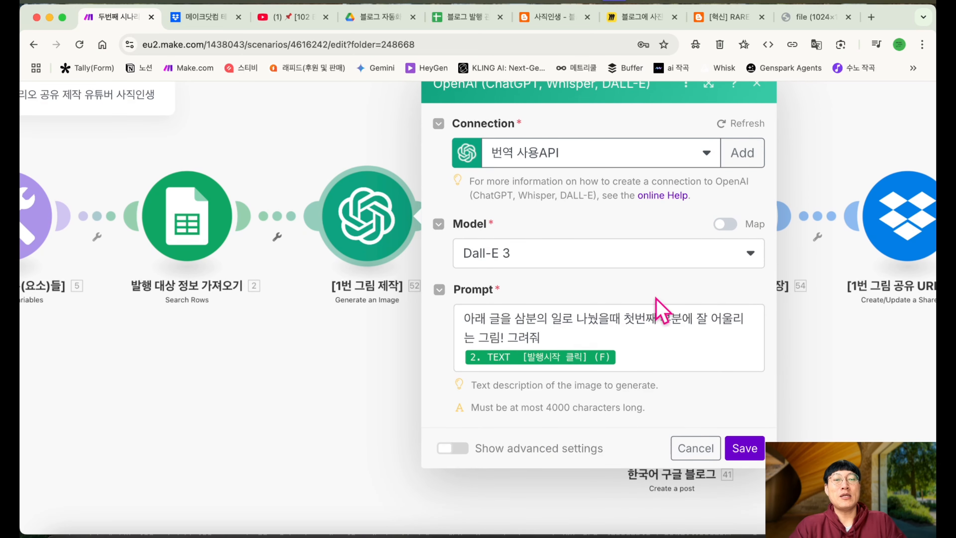
click(757, 85)
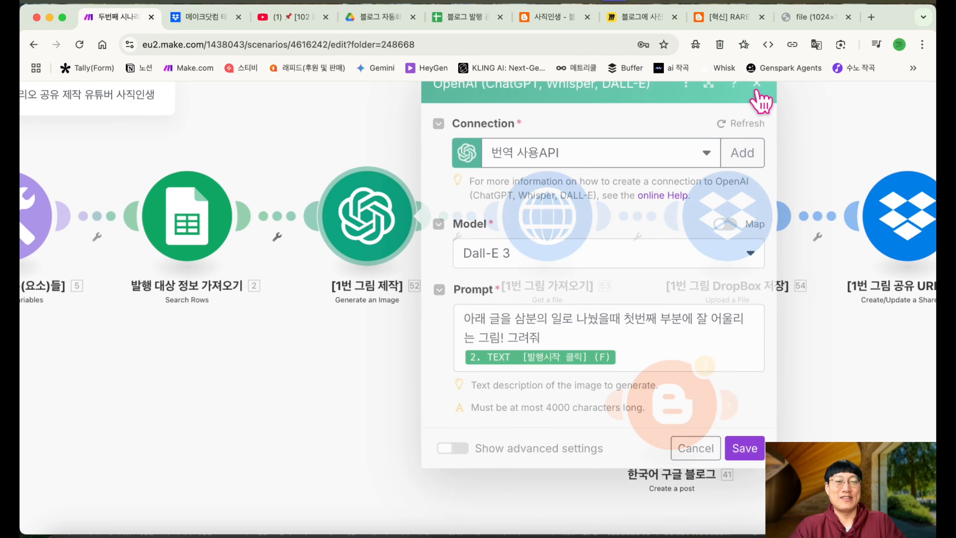
click(565, 234)
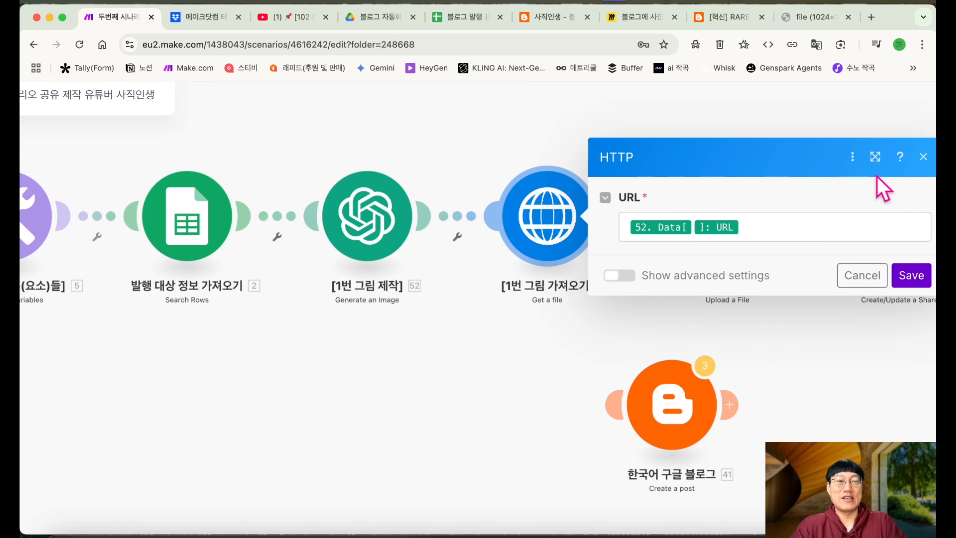
click(923, 156)
scroll(642, 318, right, 5)
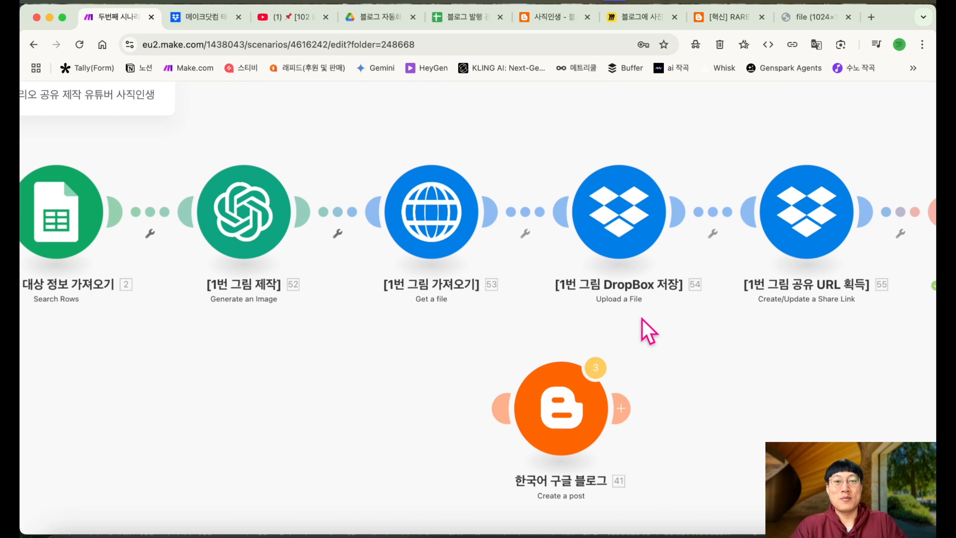
click(532, 214)
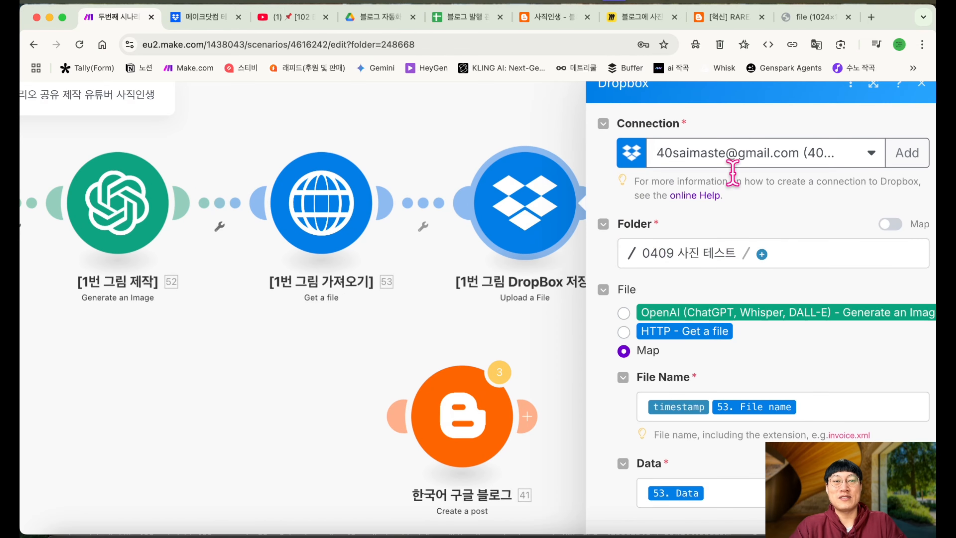
scroll(529, 341, right, 3)
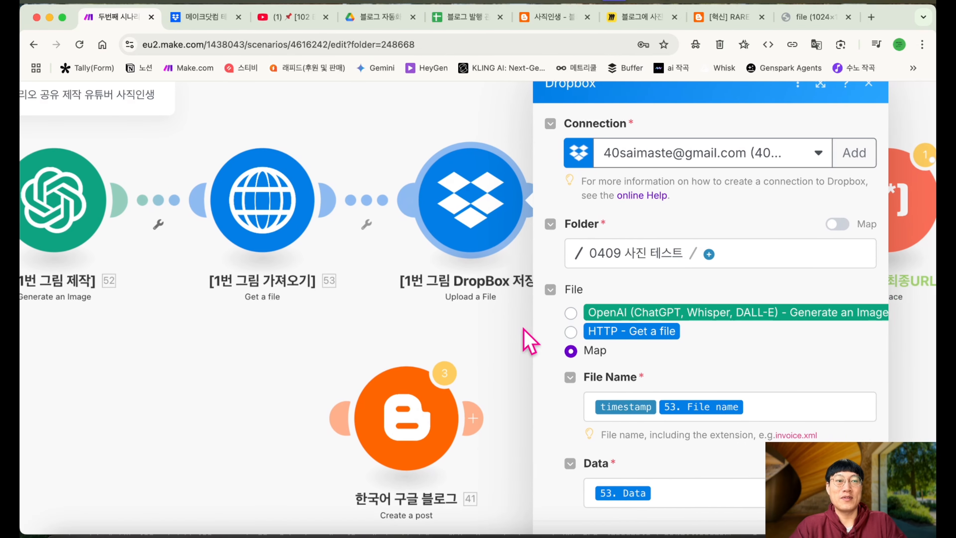
click(845, 85)
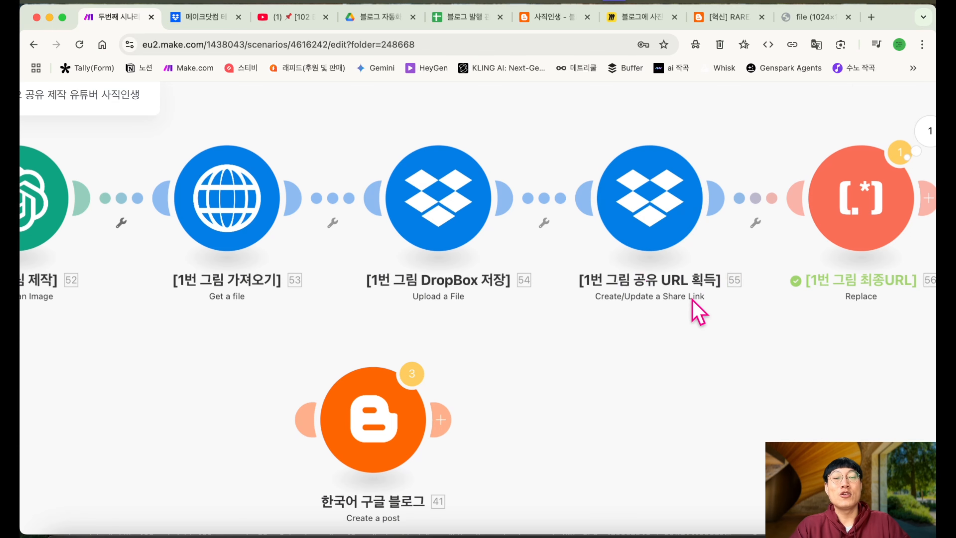
Review the pattern, new value and mapped text of the [1번 그림 최종URL] module and save it
scroll(693, 310, right, 5)
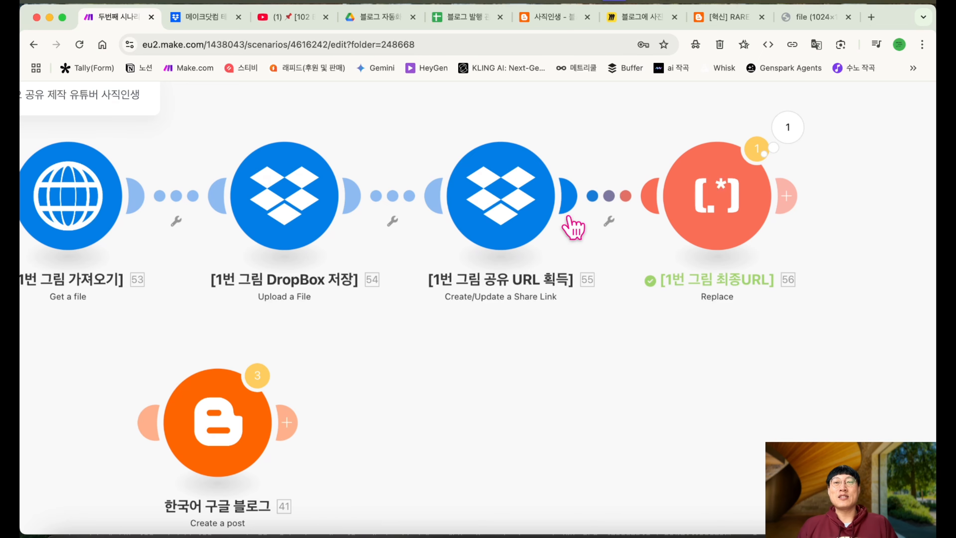
click(676, 205)
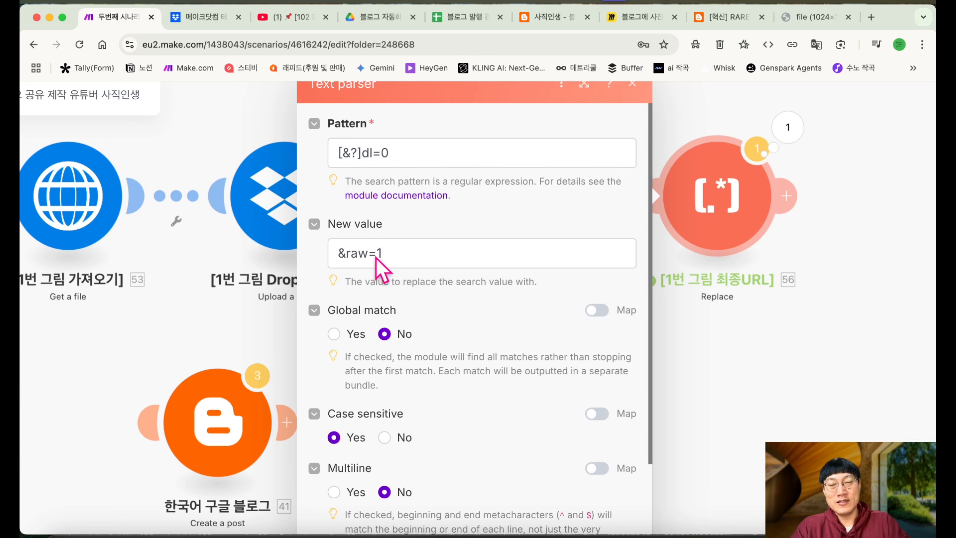
scroll(394, 418, down, 6)
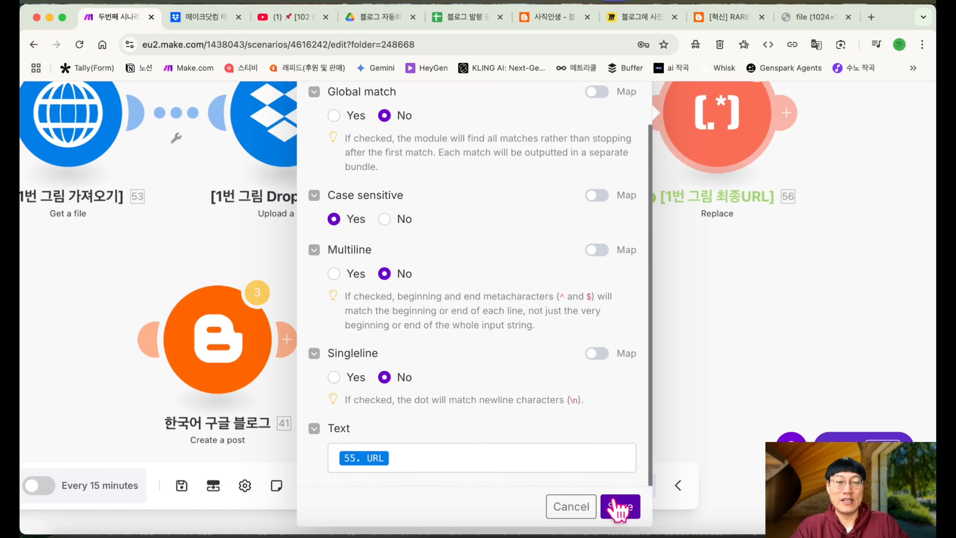
click(618, 507)
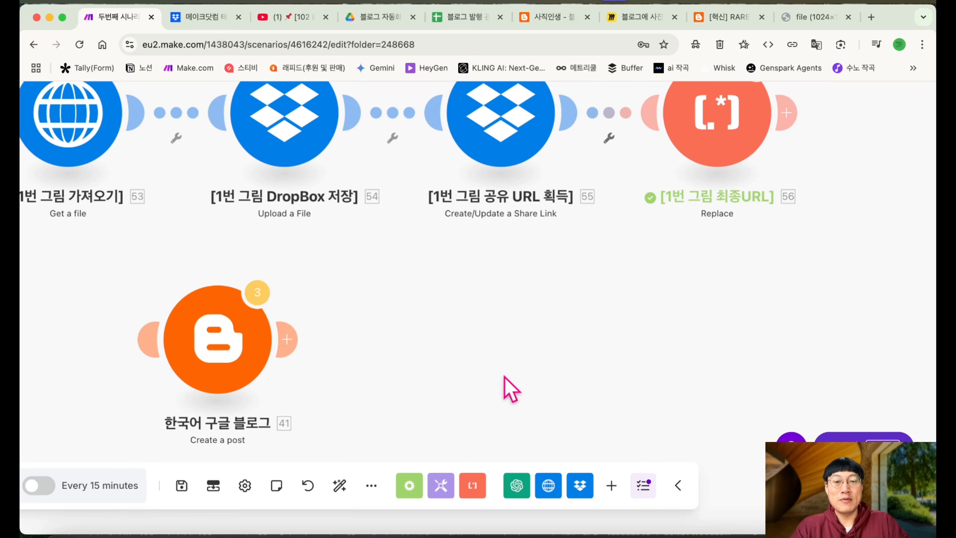
Move the 한국어 구글 블로그 module well past [1번 그림 최종URL] to clear the space below the module chain
click(343, 493)
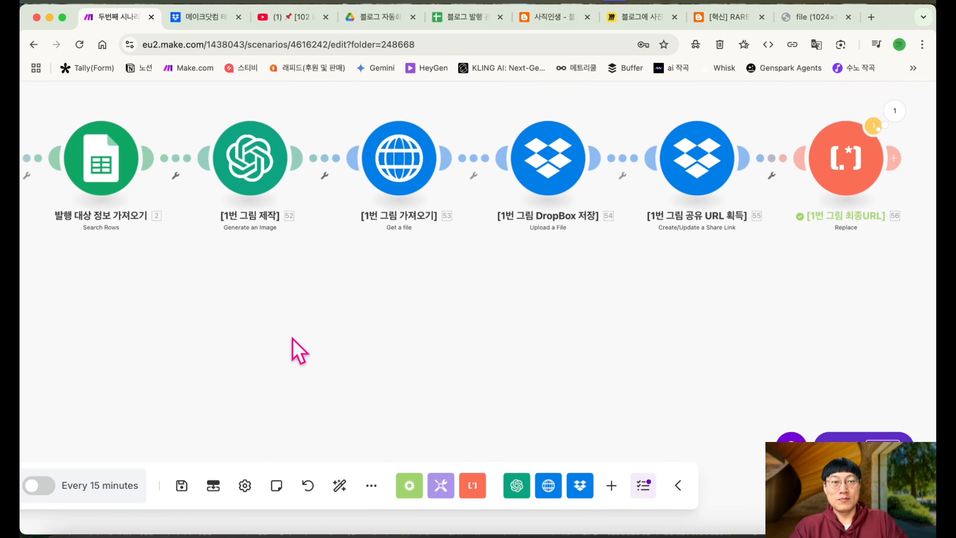
scroll(420, 352, down, 5)
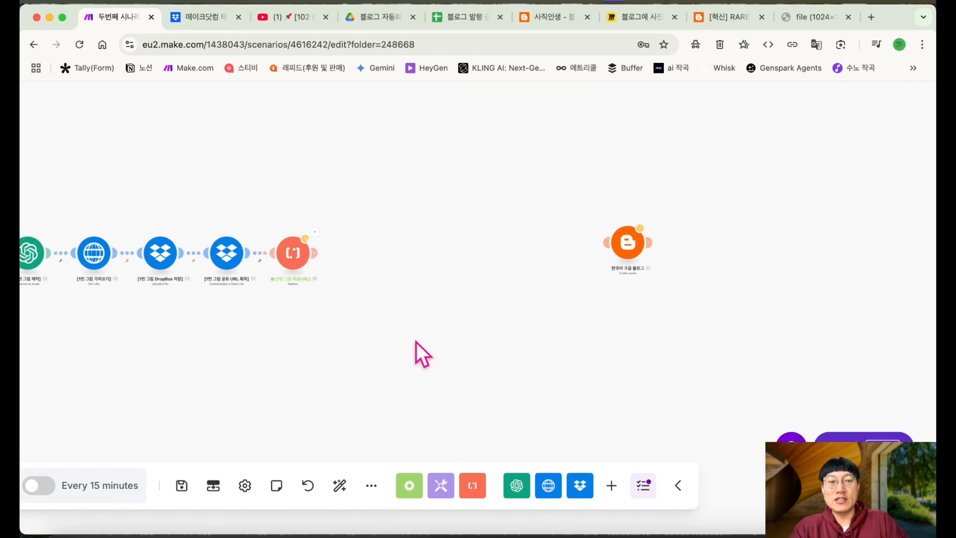
drag(420, 352, 601, 356)
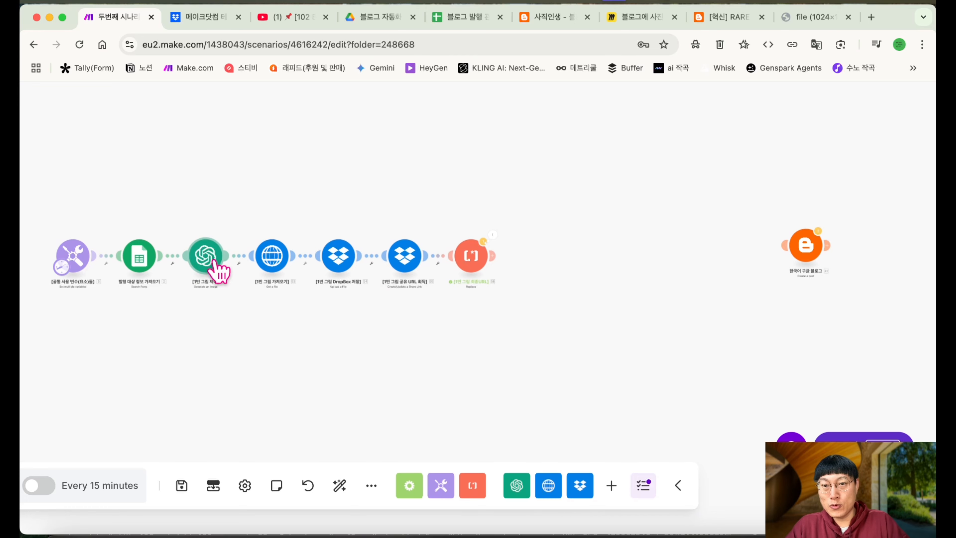
Copy the five modules from [1번 그림 제작] to [1번 그림 최종URL] and paste them as a second row below the chain
click(218, 270)
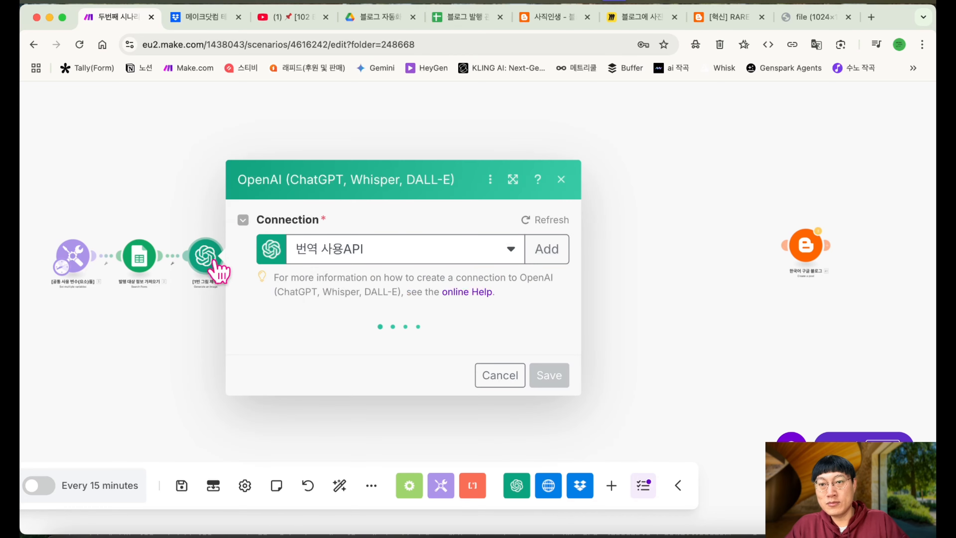
click(562, 180)
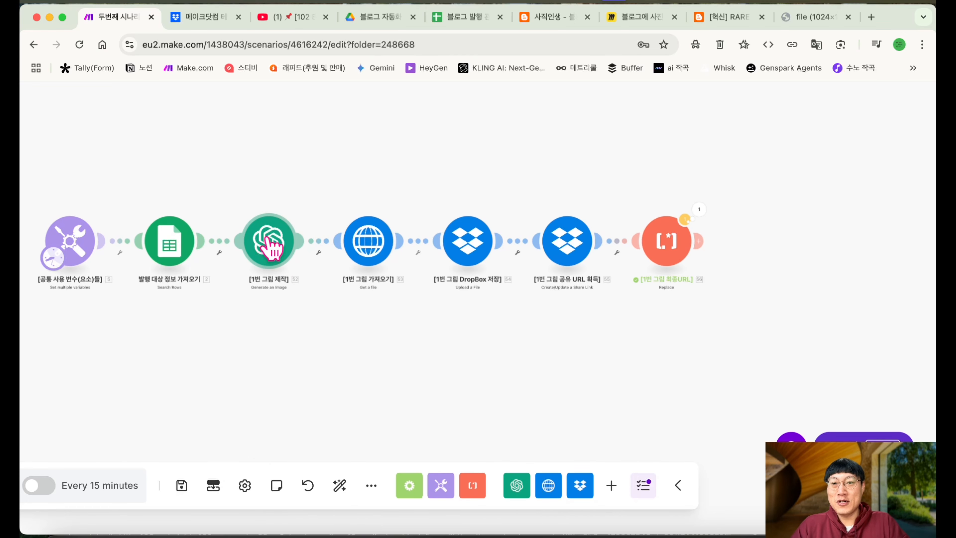
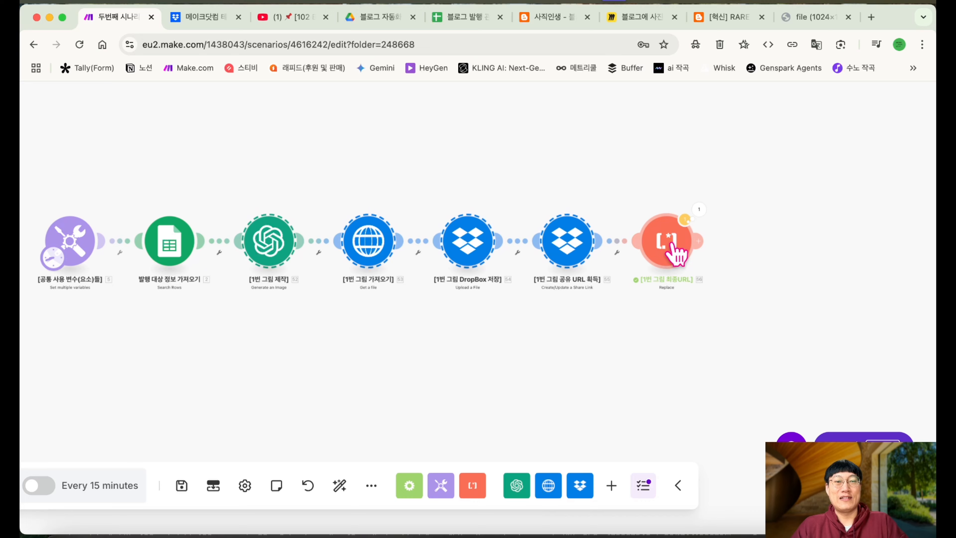
right_click(259, 240)
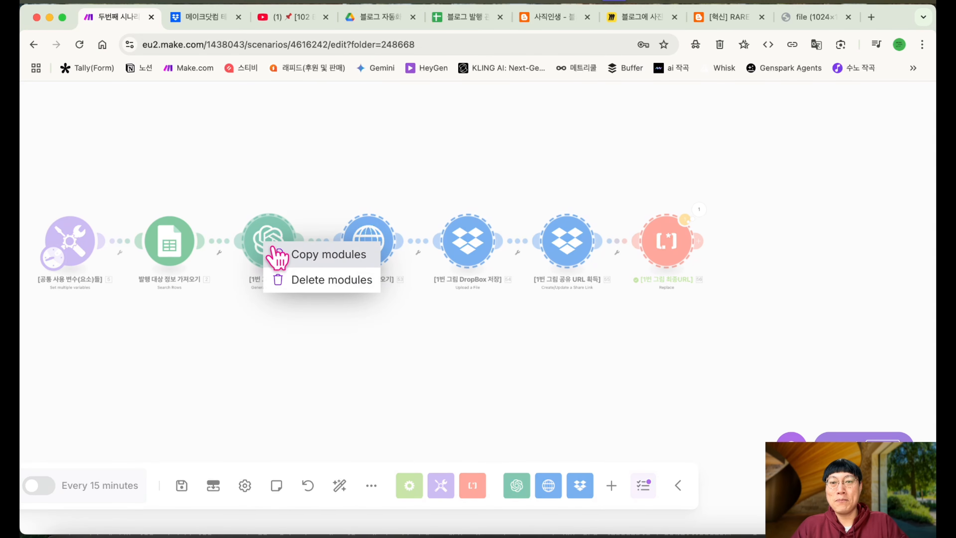
click(279, 252)
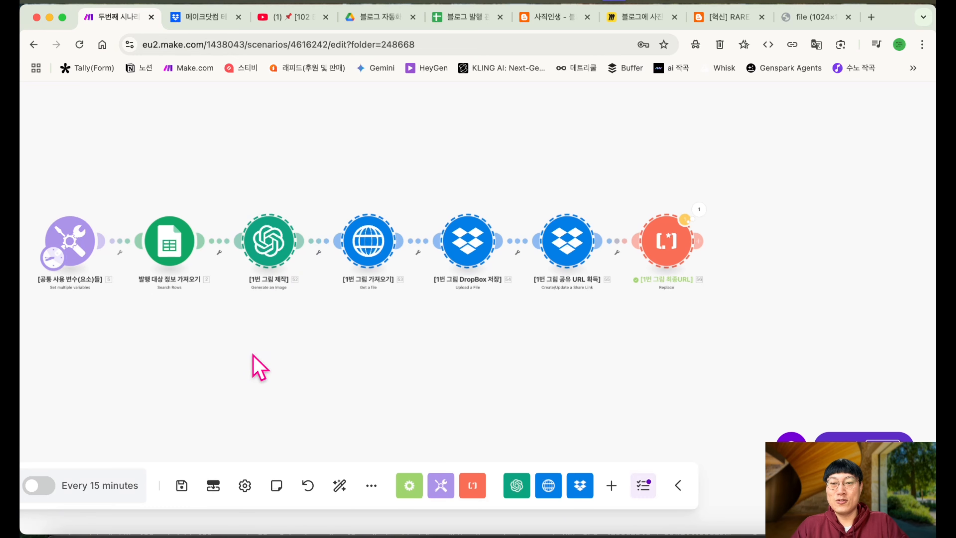
scroll(253, 354, down, 3)
scroll(252, 355, up, 3)
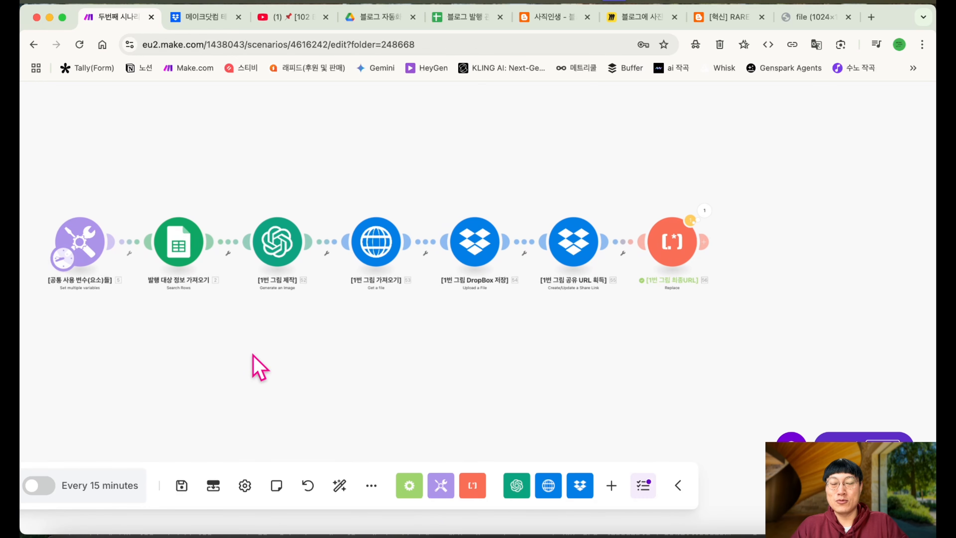
right_click(264, 355)
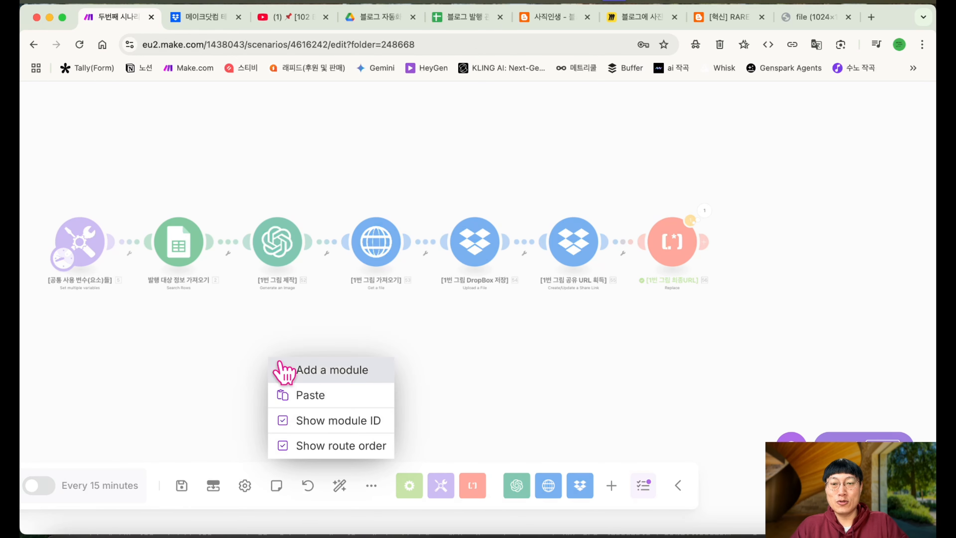
click(310, 396)
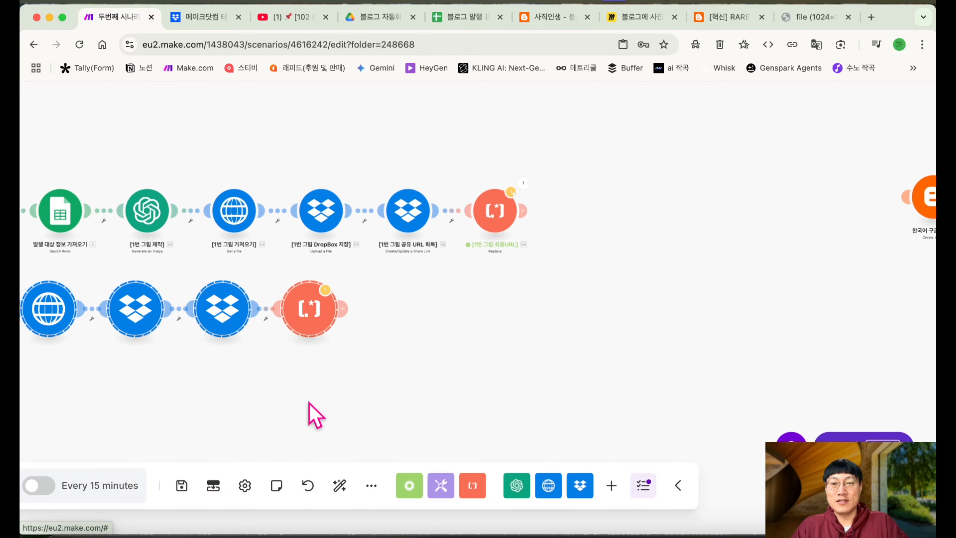
Paste another copy of the five image modules below the second row
drag(255, 399, 442, 389)
right_click(270, 390)
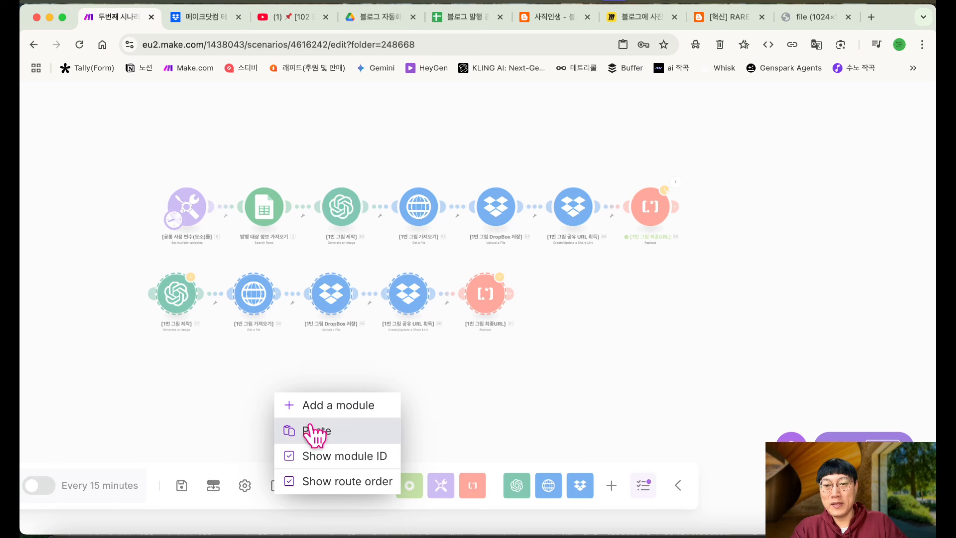
Paste another copy of the five image modules and link the [1번 그림 최종URL] module to the first copy's image generation module
click(316, 431)
drag(314, 393, 678, 412)
click(352, 251)
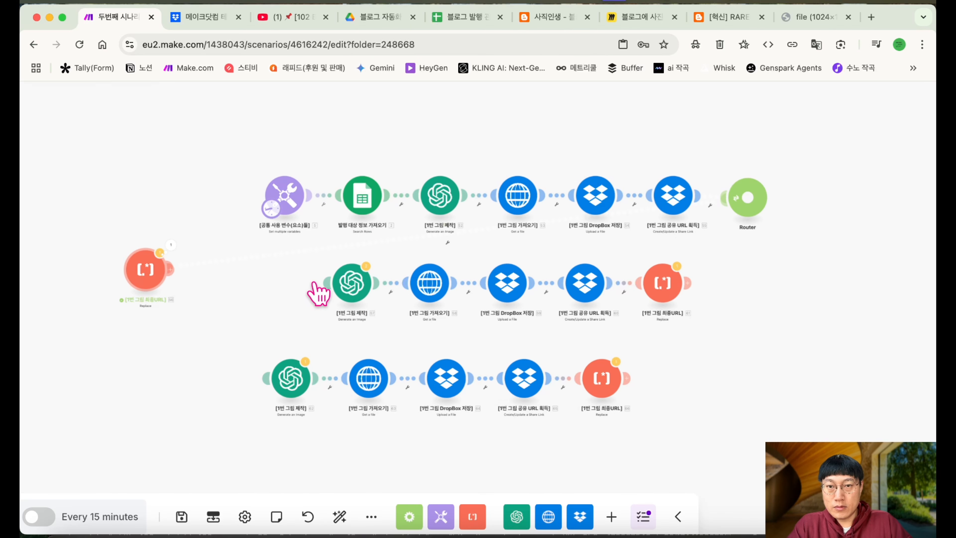
drag(328, 285, 154, 287)
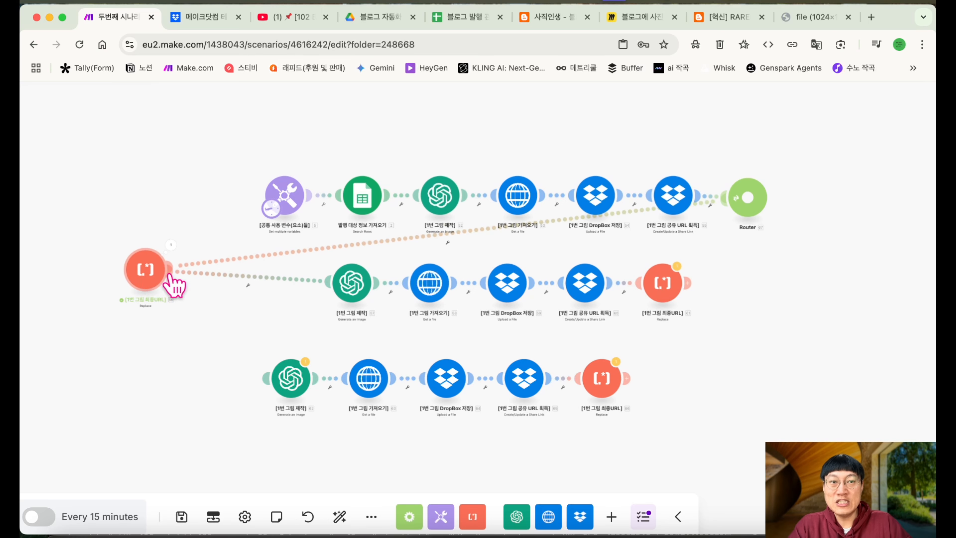
Delete the Router and link the [1번 그림 공유 URL 획득] module directly to the [1번 그림 최종URL] module
right_click(749, 212)
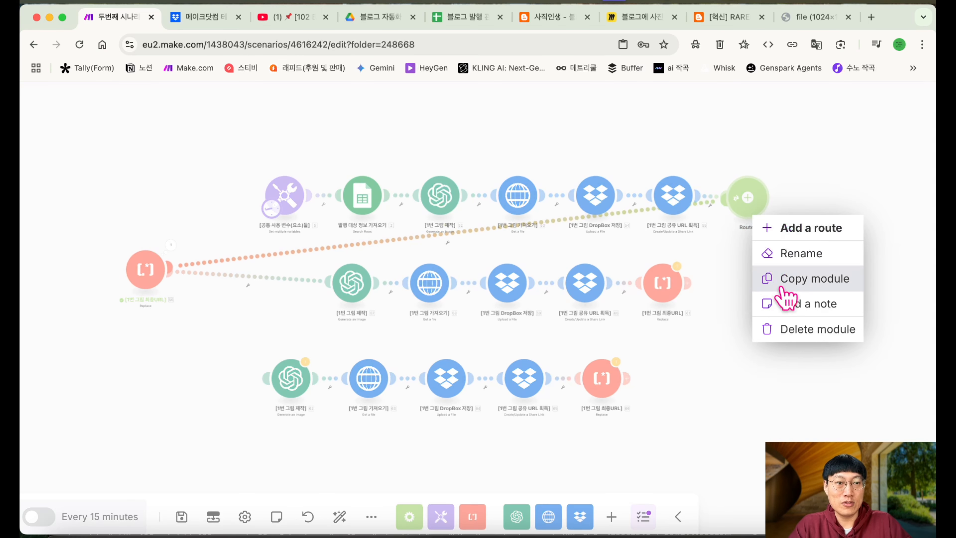
click(797, 328)
drag(698, 195, 155, 268)
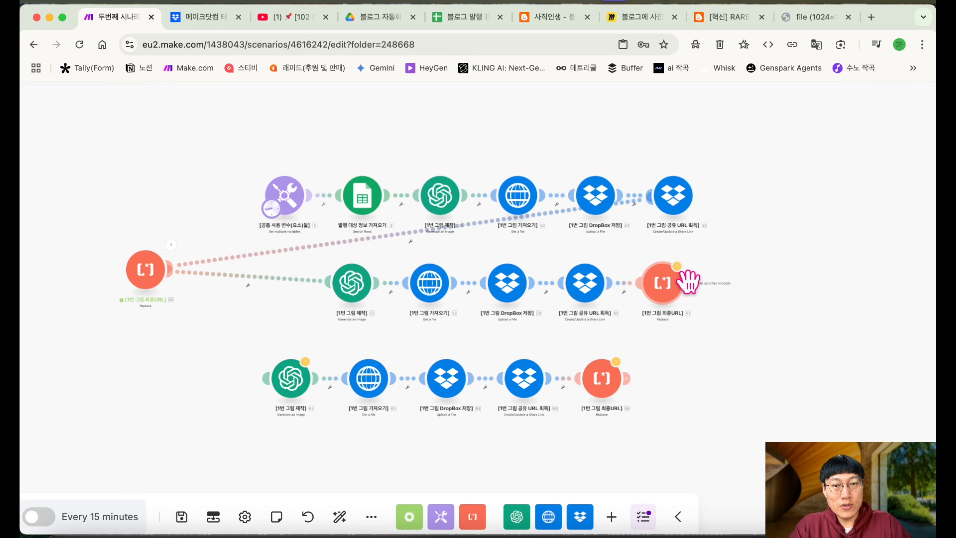
Rename the modules in the two copied chains, replacing 1번 with 2번 in the middle row and 3번 in the lower row
right_click(365, 283)
click(411, 384)
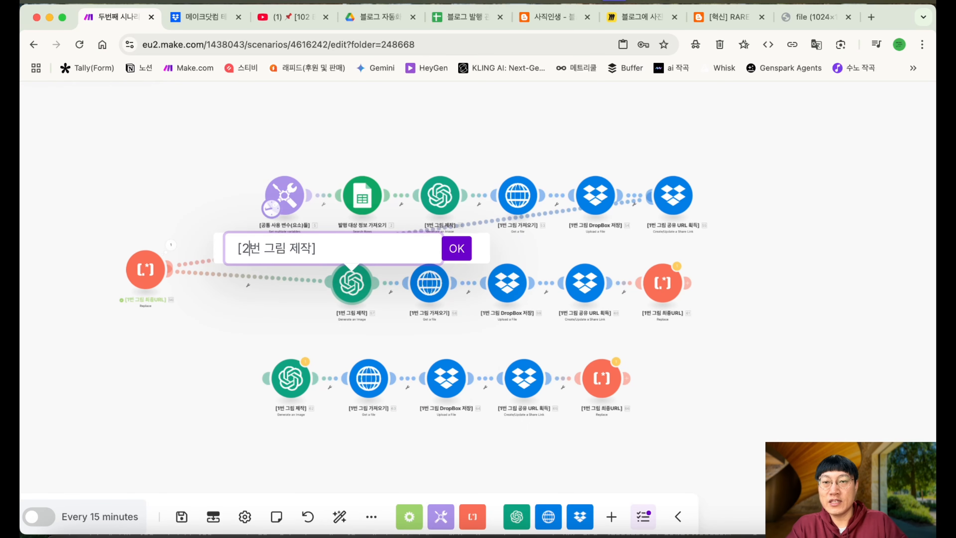
text(2)
key(Return)
right_click(424, 281)
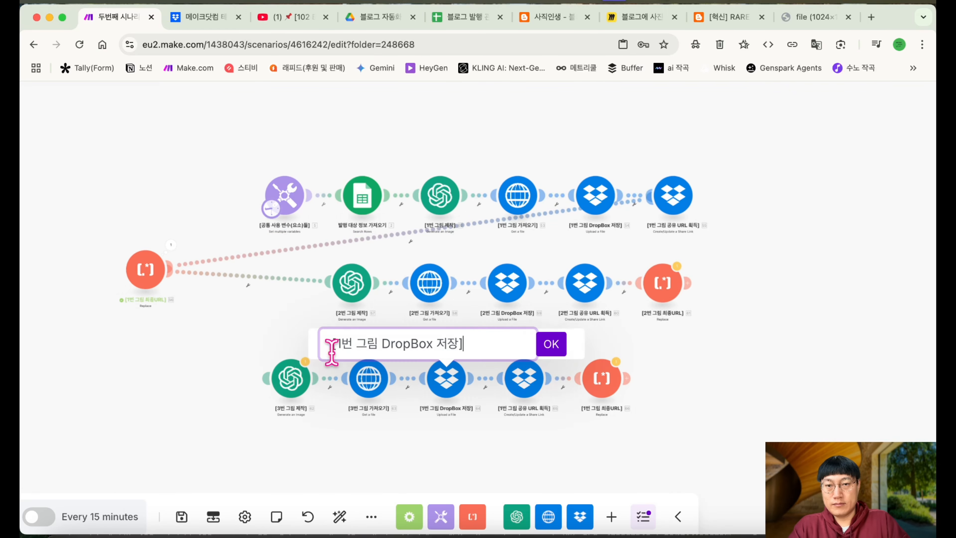
key(Return)
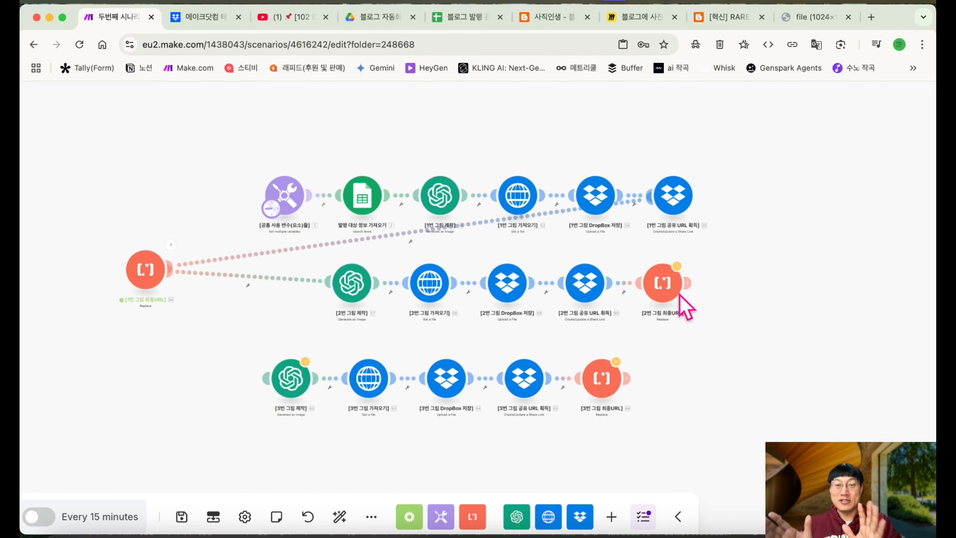
Link the [2번 그림 최종URL] module to the [3번 그림 제작] module and auto-align the scenario
drag(687, 283, 289, 374)
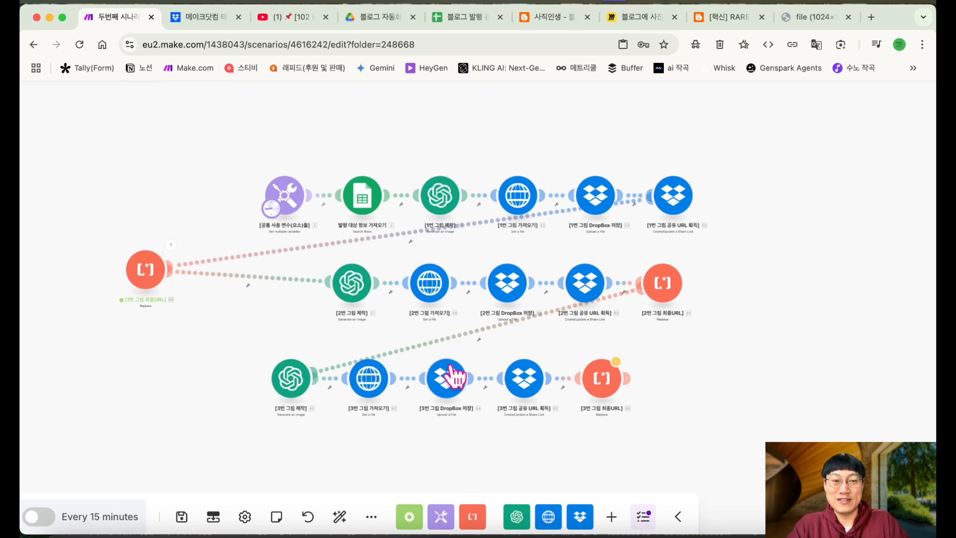
click(338, 515)
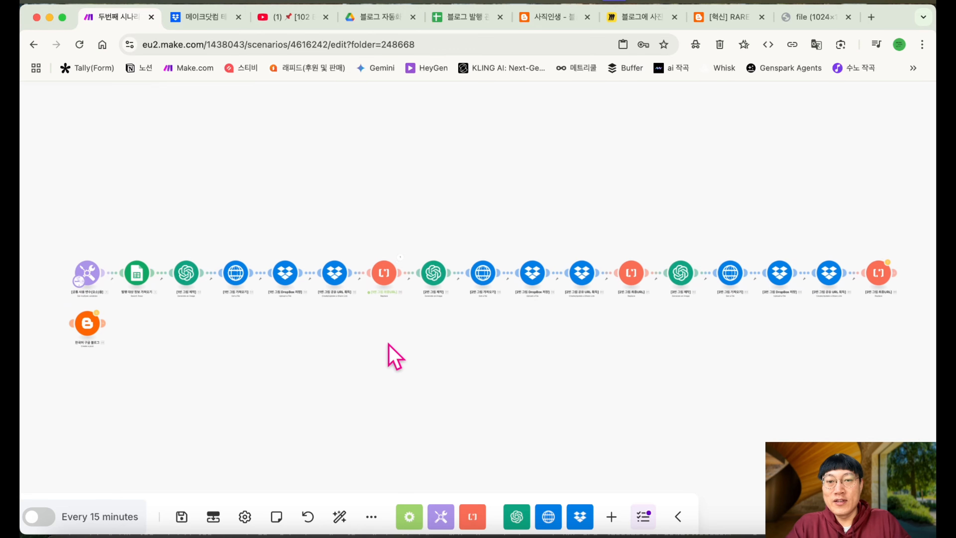
Change 첫번째 to 두번째 in the [2번 그림 제작] module's prompt and save the module
scroll(412, 324, up, 5)
scroll(413, 324, down, 3)
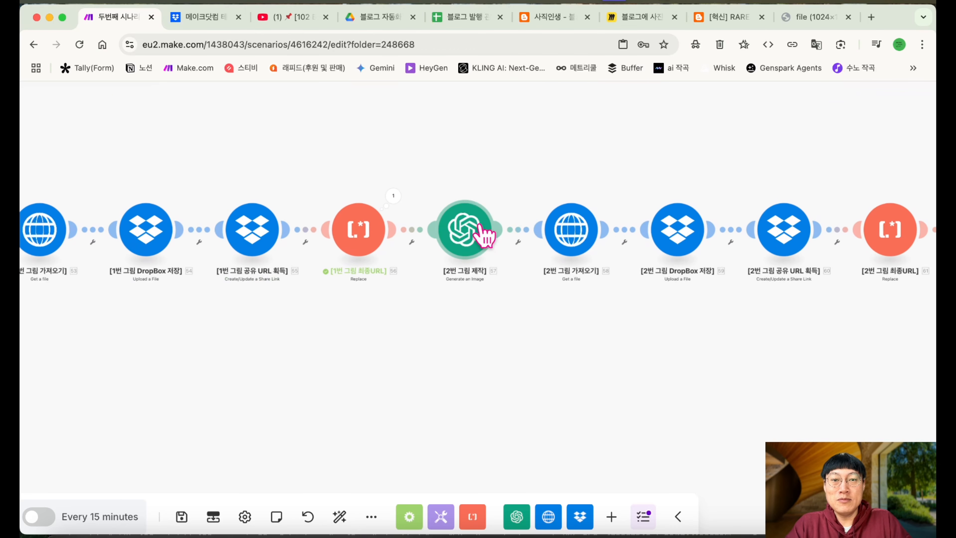
click(474, 238)
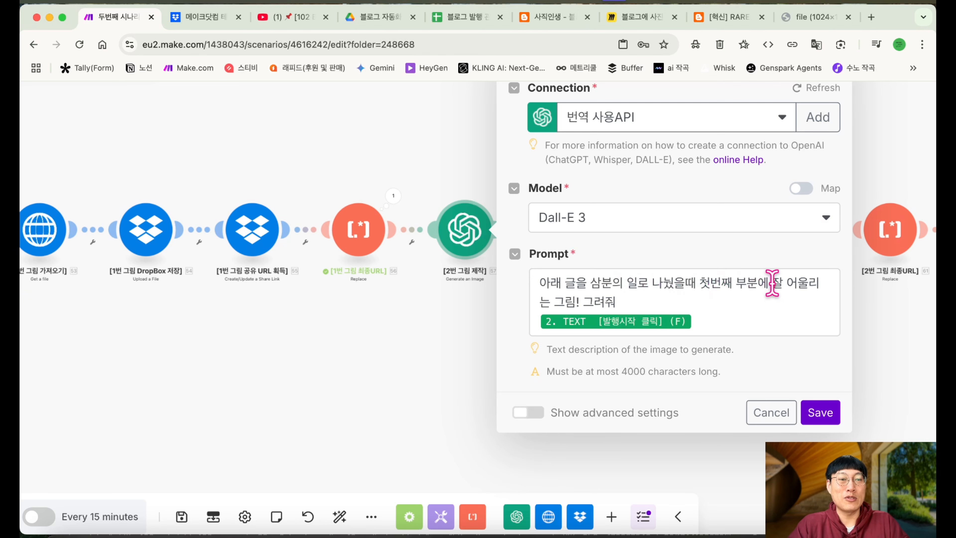
drag(735, 286, 712, 285)
text(ㄷ)
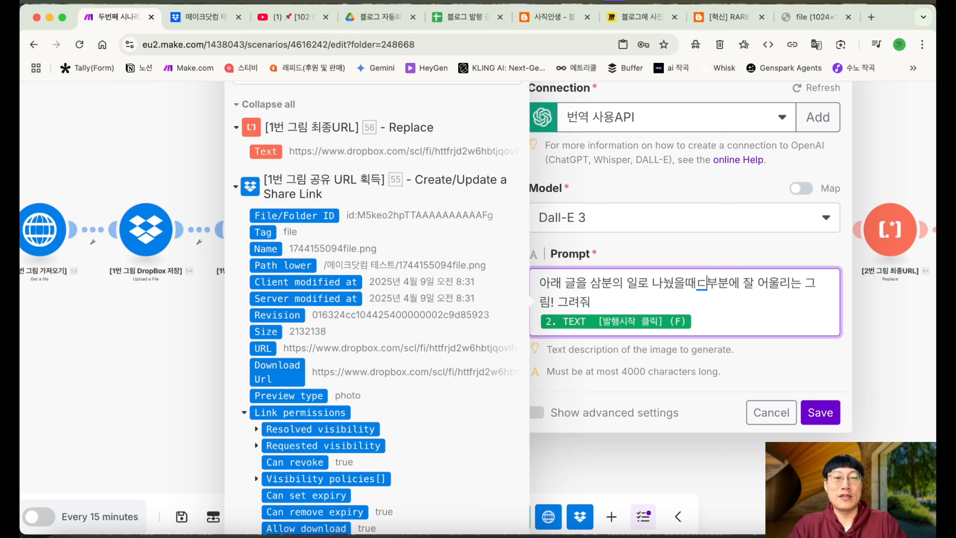
text(번째)
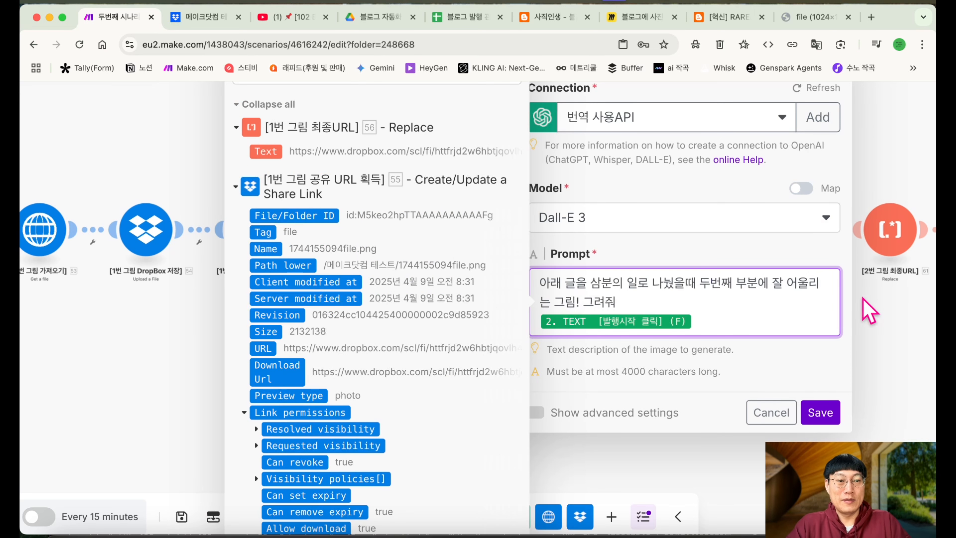
click(820, 412)
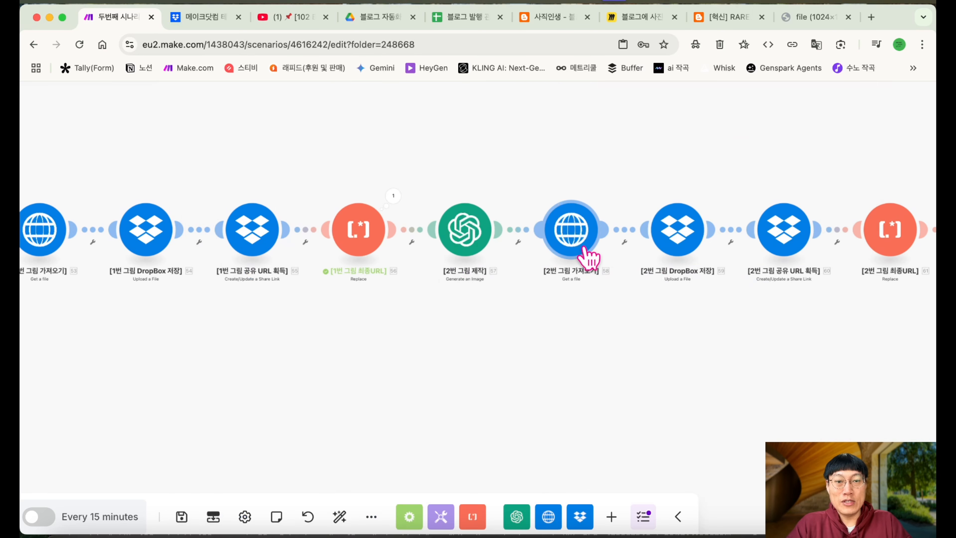
Check the URL mapping of [2번 그림 가져오기] and the file name and data mappings of [2번 그림 DropBox 저장], saving both modules
click(584, 249)
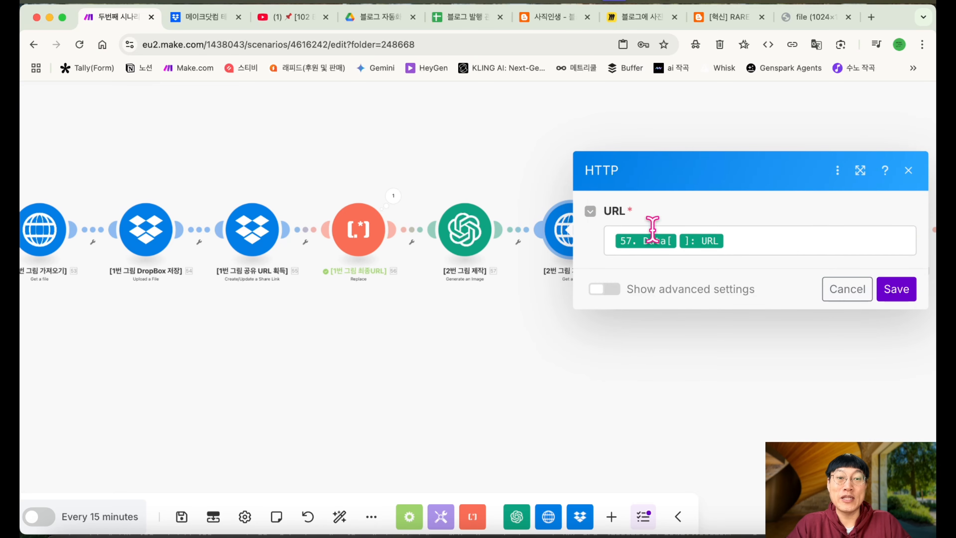
click(896, 289)
click(674, 233)
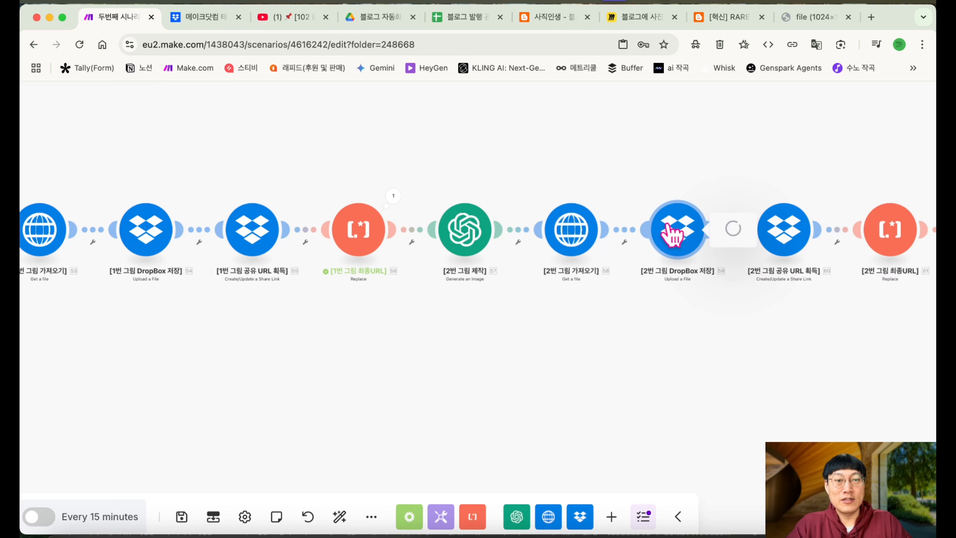
scroll(572, 331, down, 2)
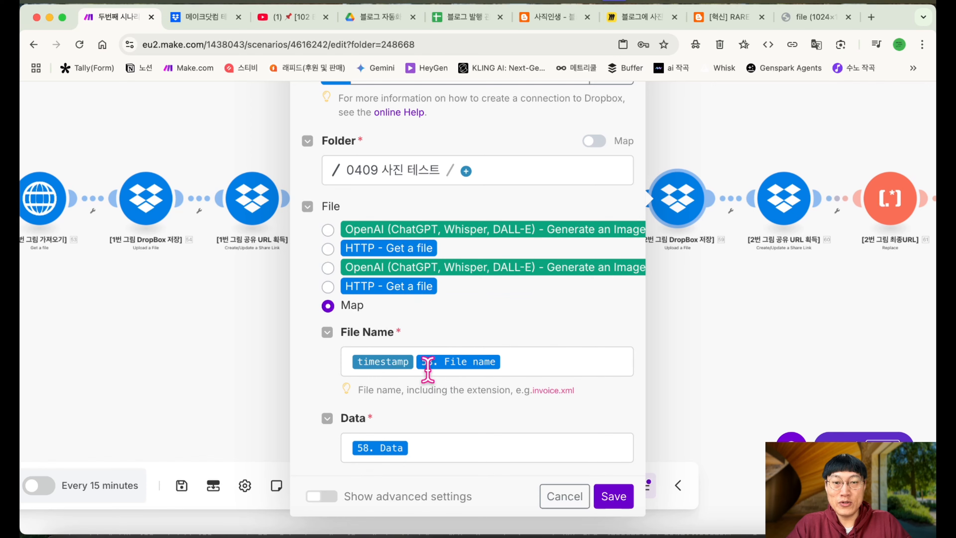
click(614, 497)
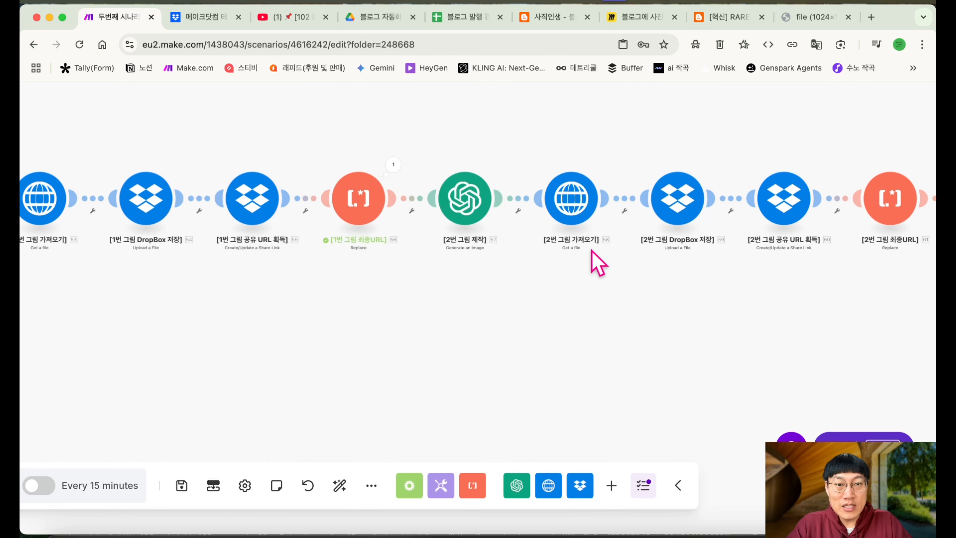
Compare the 2번 modules' ID numbers and check the file path mapping in [2번 그림 공유 URL 획득], saving the module
scroll(586, 264, up, 5)
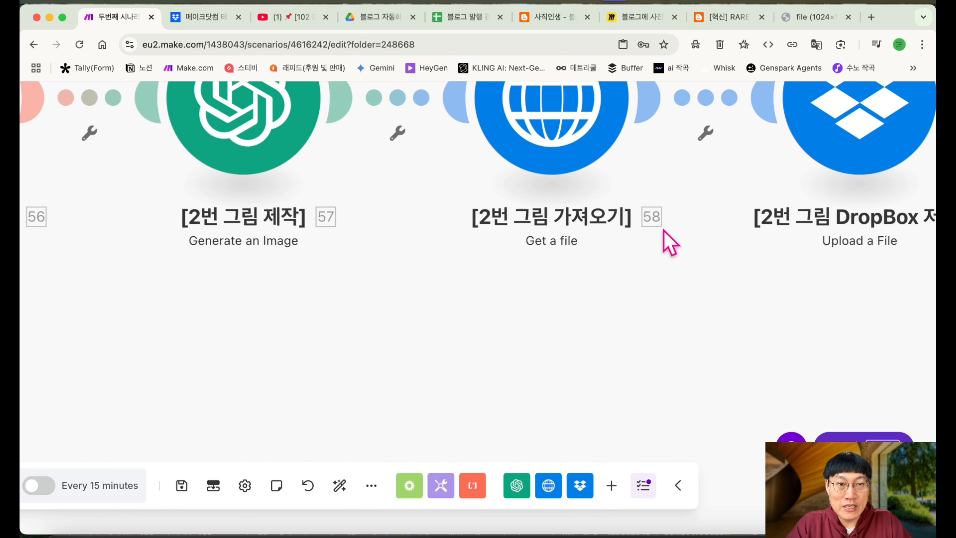
scroll(753, 239, right, 5)
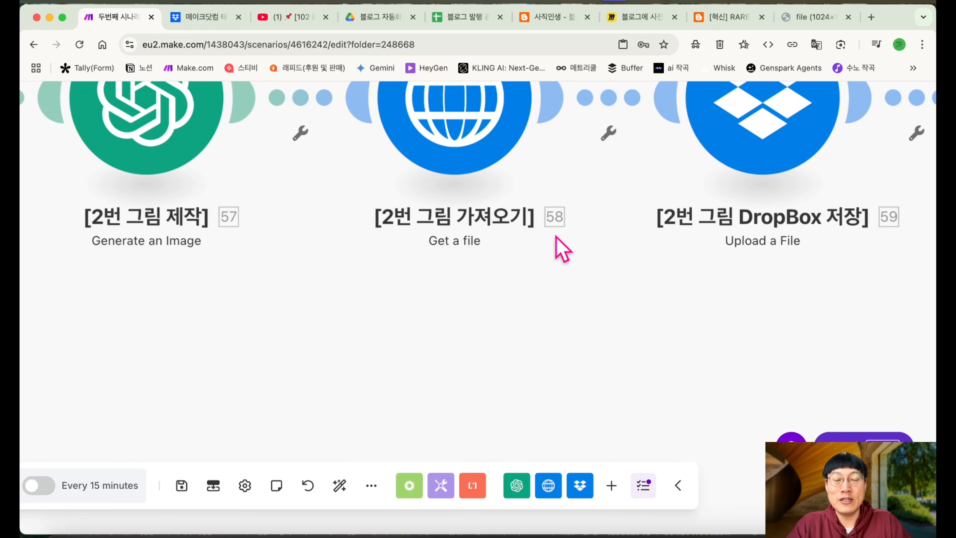
scroll(853, 241, right, 15)
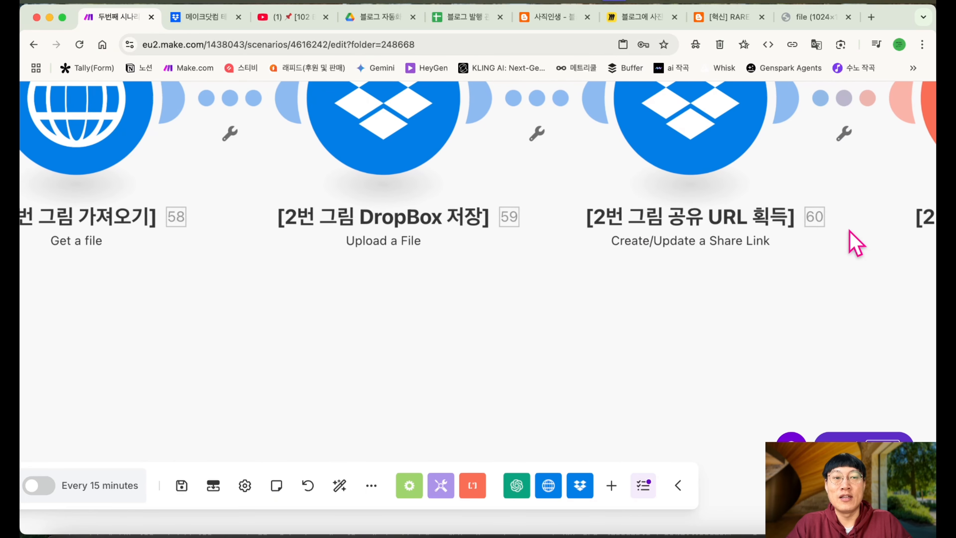
click(719, 128)
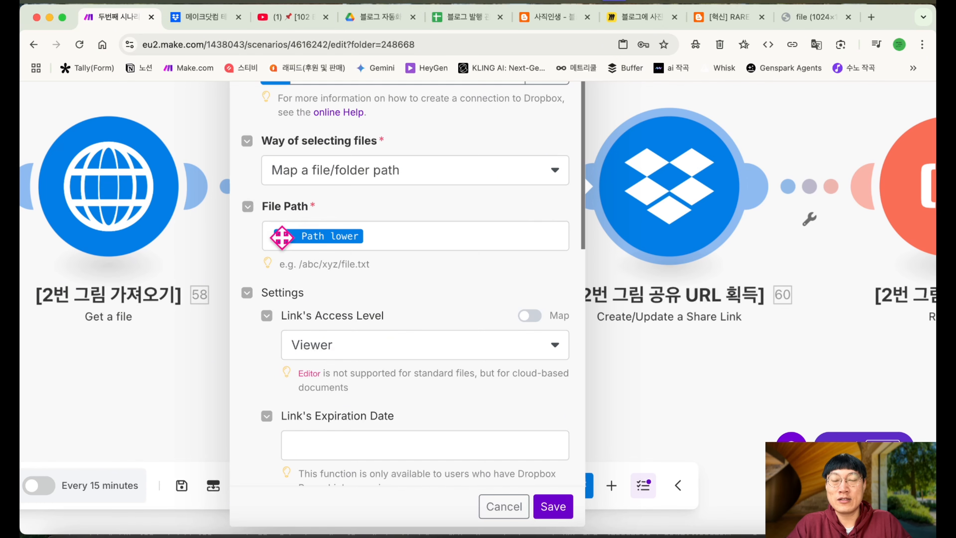
click(553, 506)
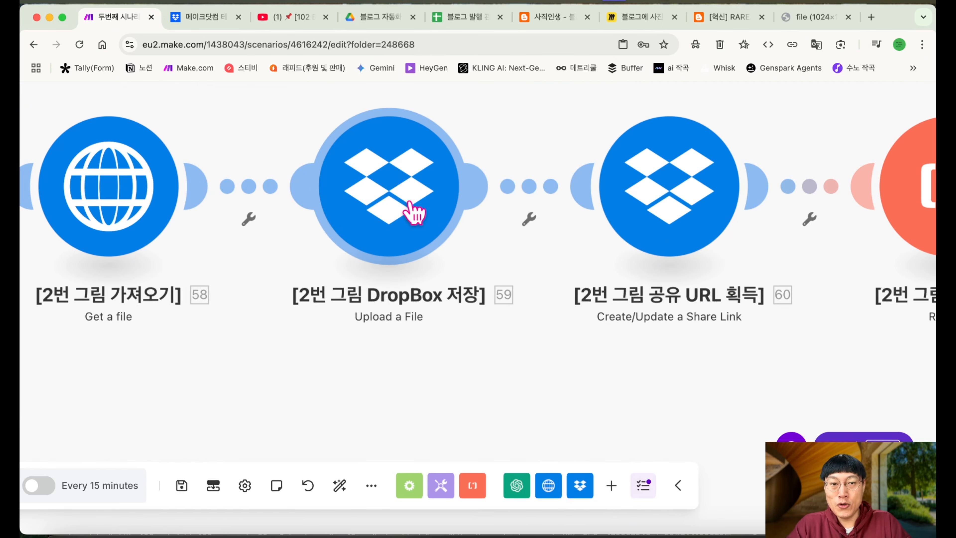
Review the pattern, new value and text mapping of the [2번 그림 최종URL] Replace module and save it
scroll(474, 362, right, 10)
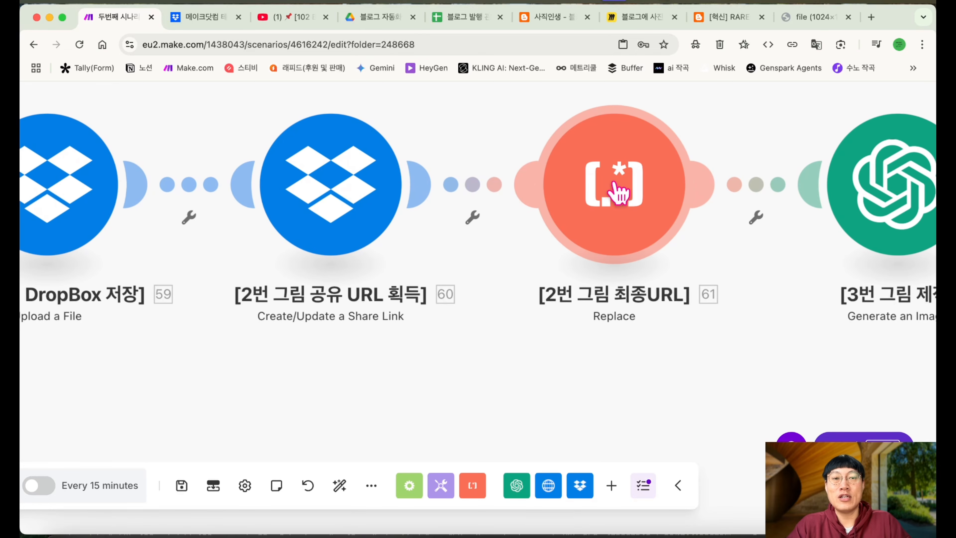
click(619, 193)
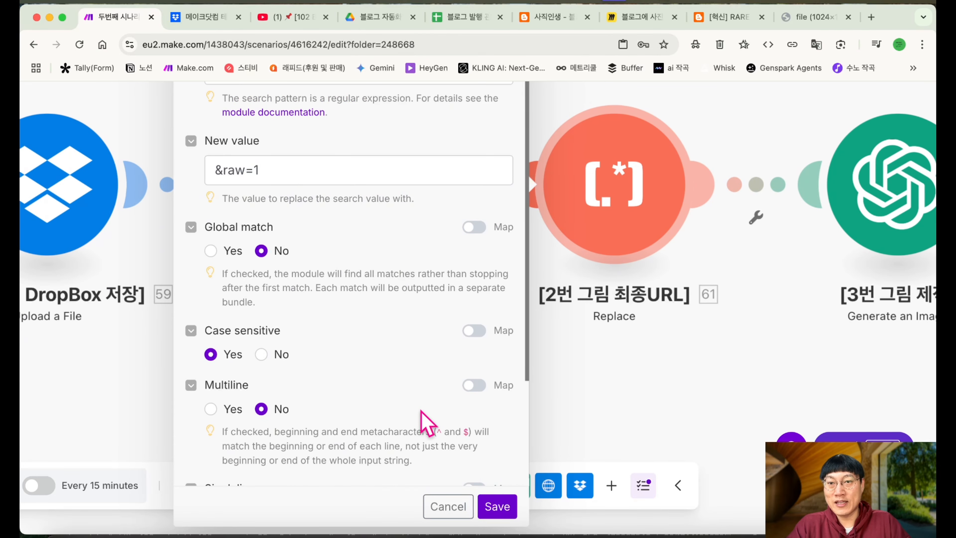
scroll(426, 422, down, 4)
scroll(276, 456, up, 4)
scroll(274, 175, up, 3)
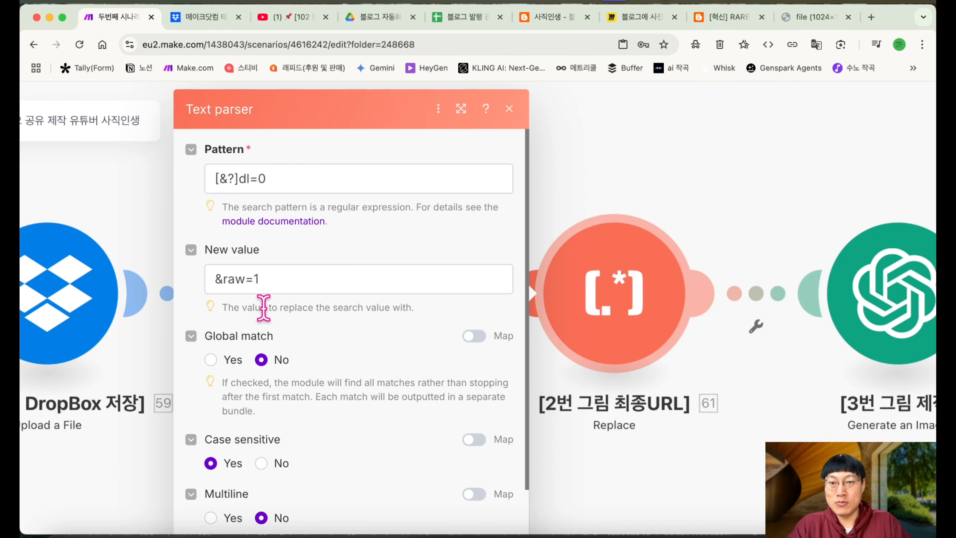
scroll(384, 359, down, 4)
scroll(384, 358, down, 3)
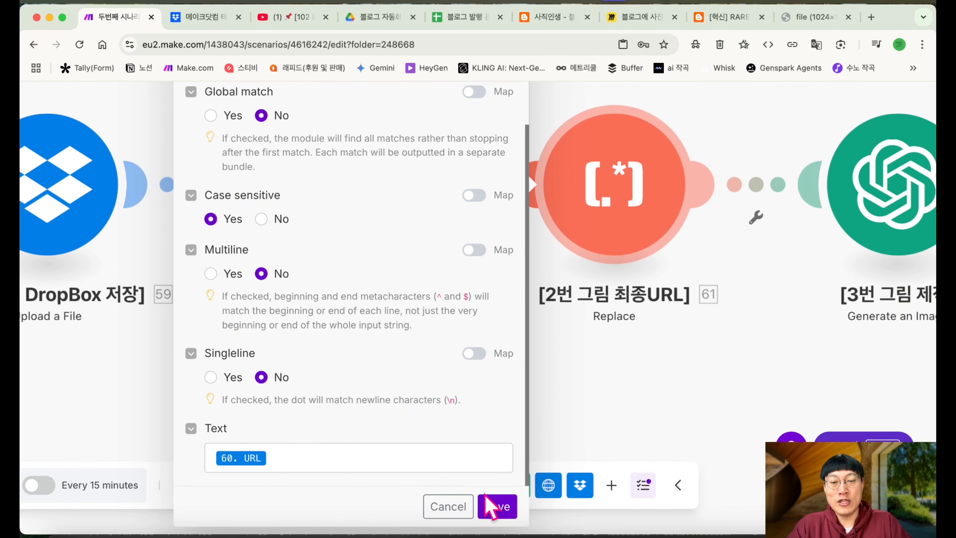
click(496, 506)
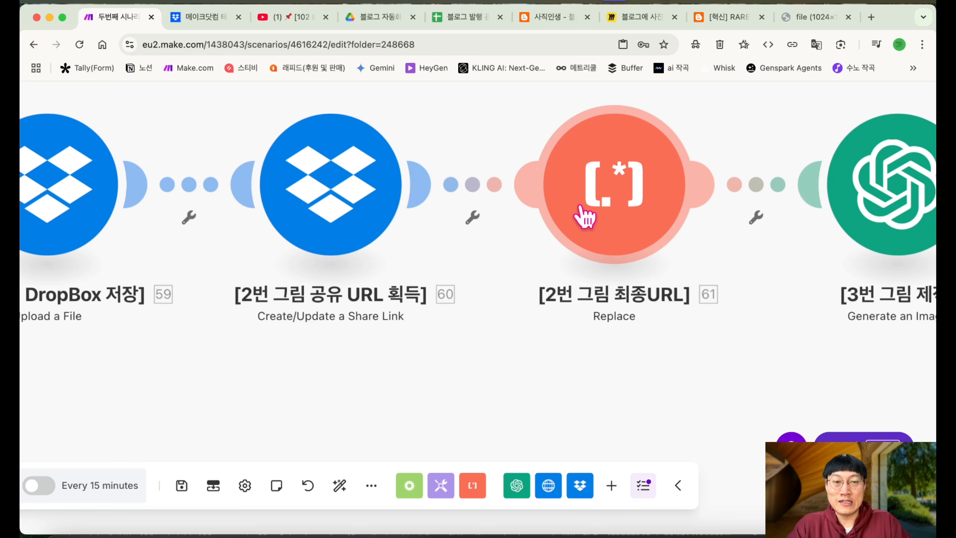
click(602, 188)
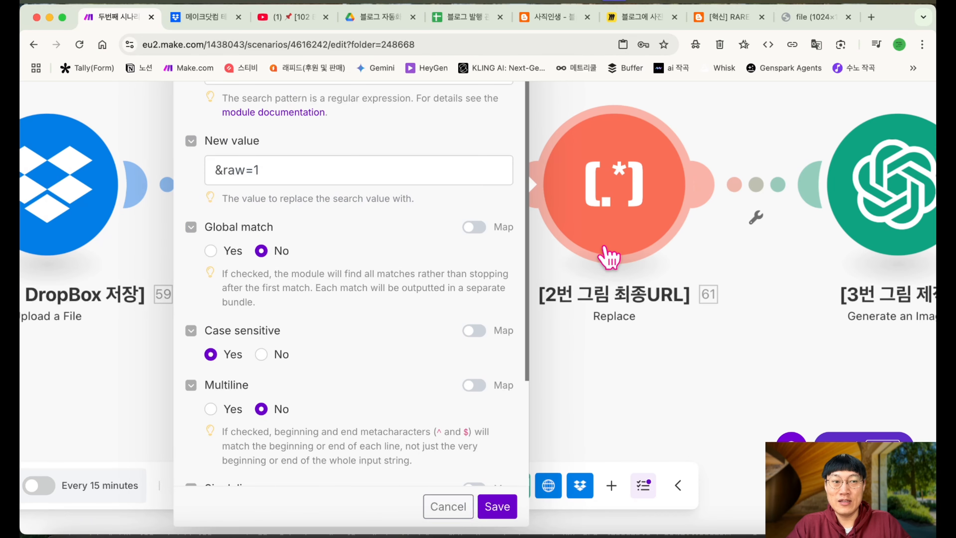
click(757, 299)
Replace 첫번째 with 마지막 세번째 in the [3번 그림 제작] module's prompt and save the module
scroll(757, 299, right, 10)
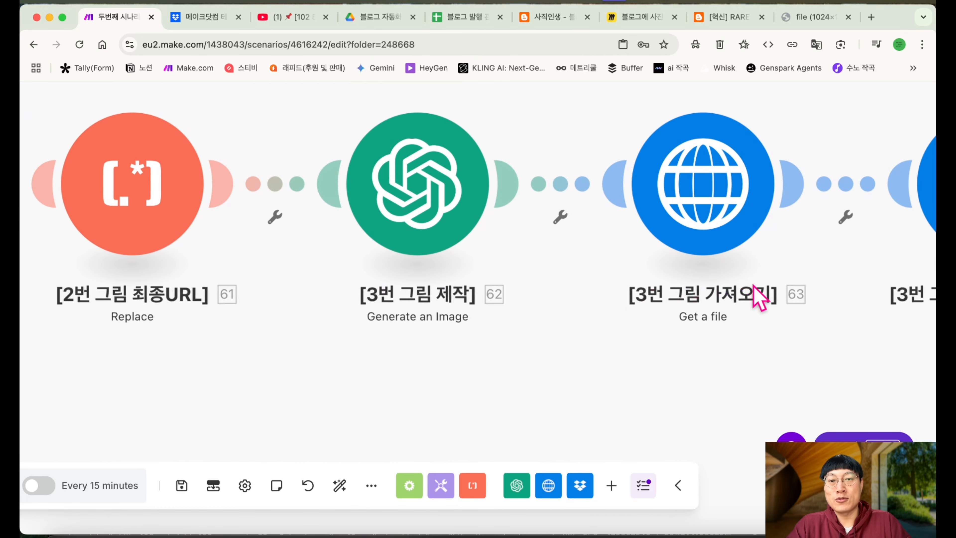
click(429, 218)
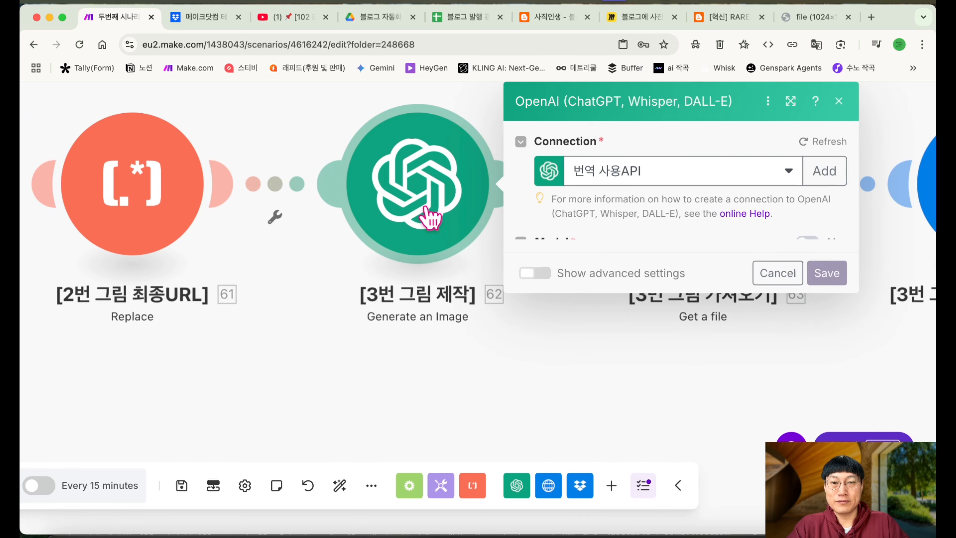
scroll(687, 251, up, 2)
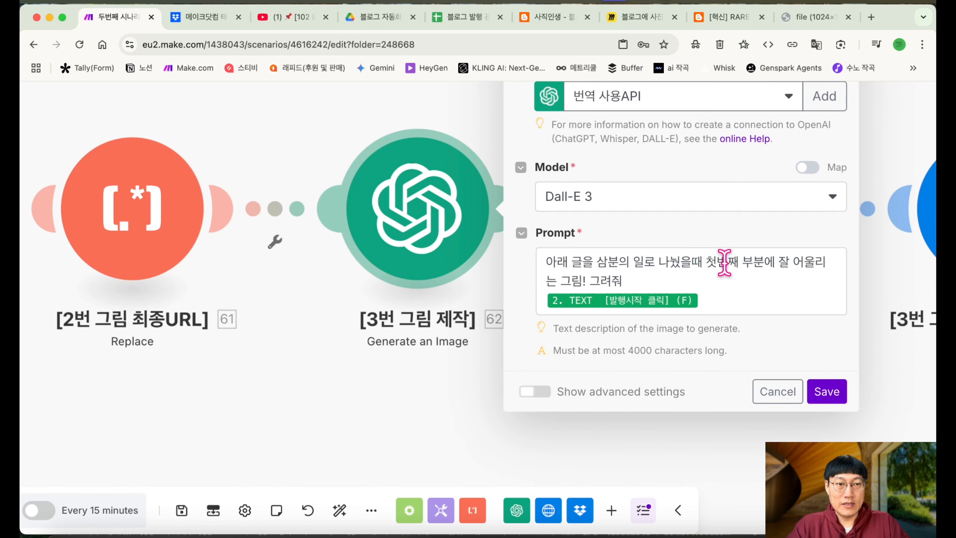
drag(661, 262, 743, 259)
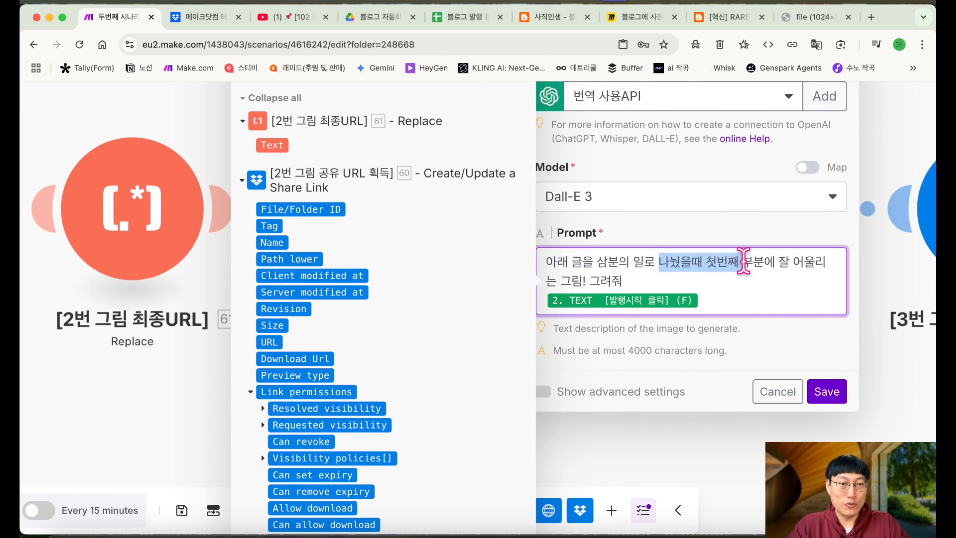
click(743, 260)
key(BackSpace)
key(BackSpace)
key(BackSpace)
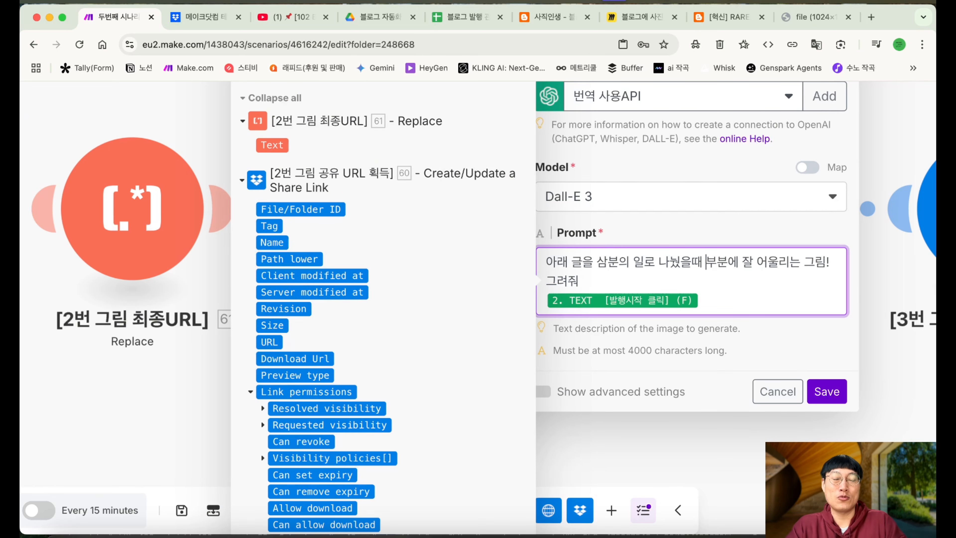
text(ㅁ지막 세번째)
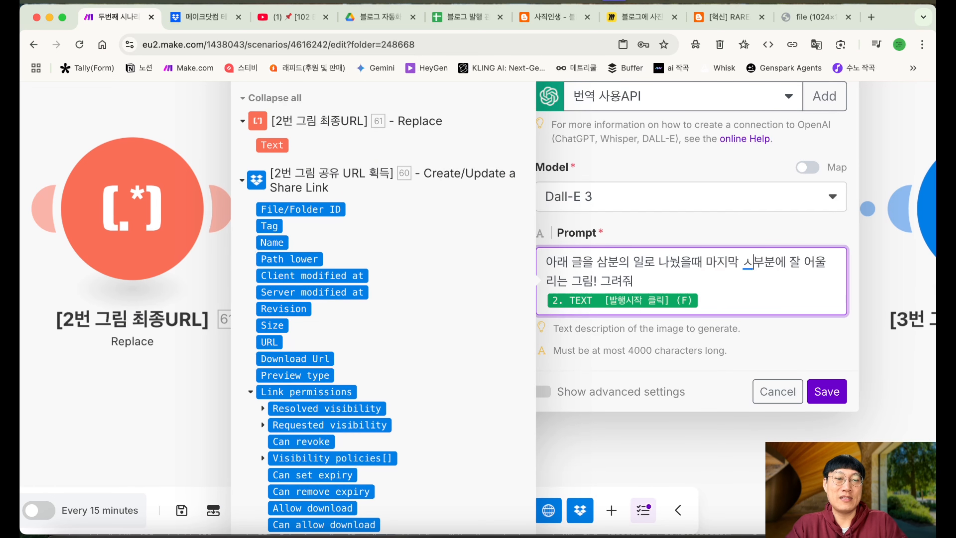
click(825, 390)
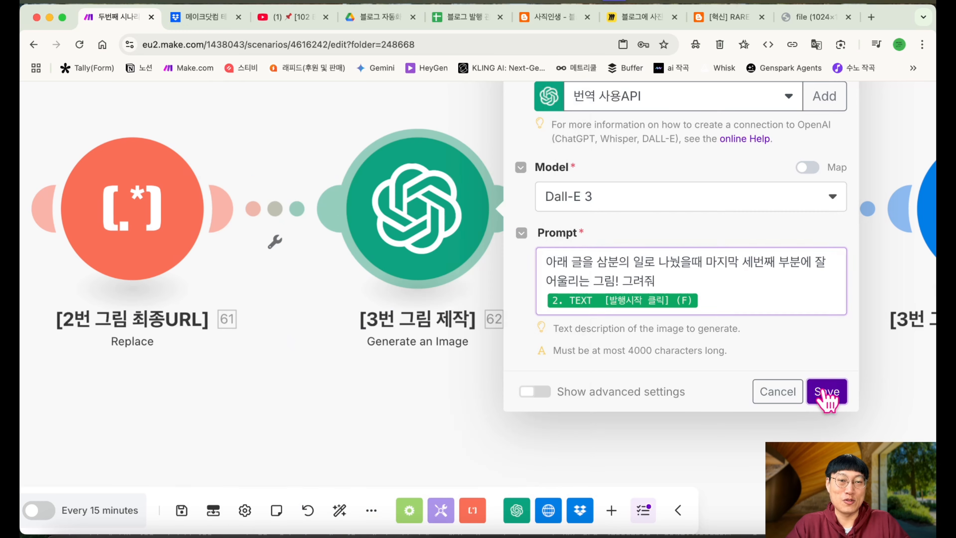
Check the URL mapping of [3번 그림 가져오기] and the file name and data mappings of [3번 그림 DropBox 저장], saving the latter
scroll(671, 401, right, 3)
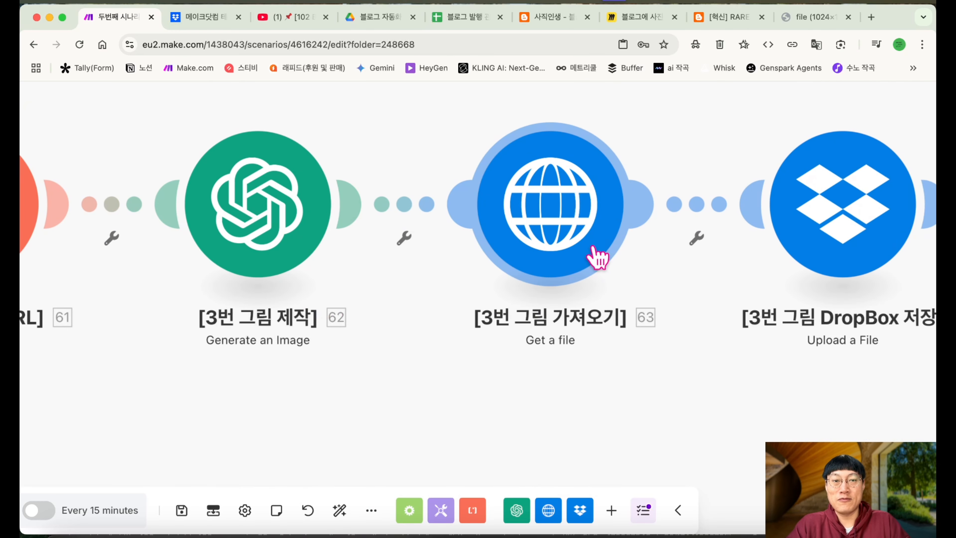
click(562, 235)
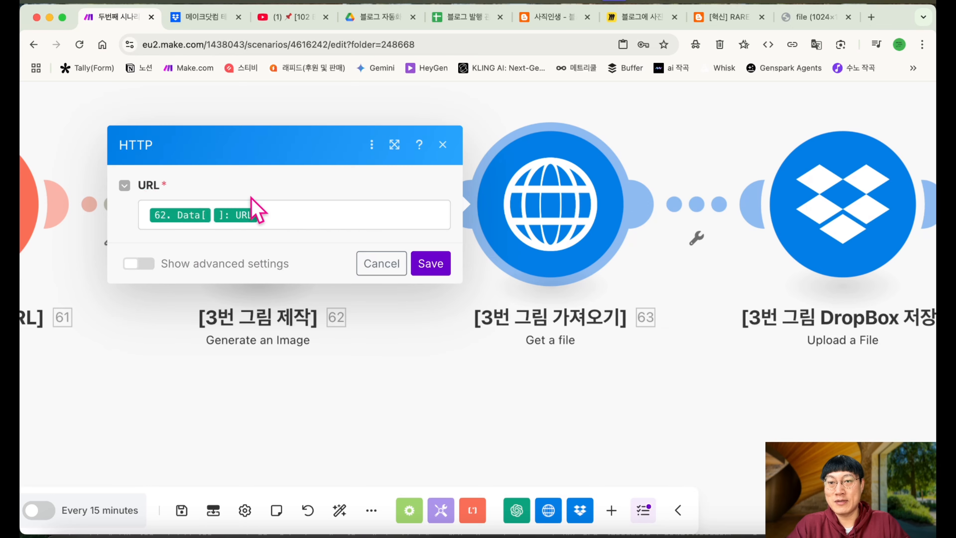
click(440, 146)
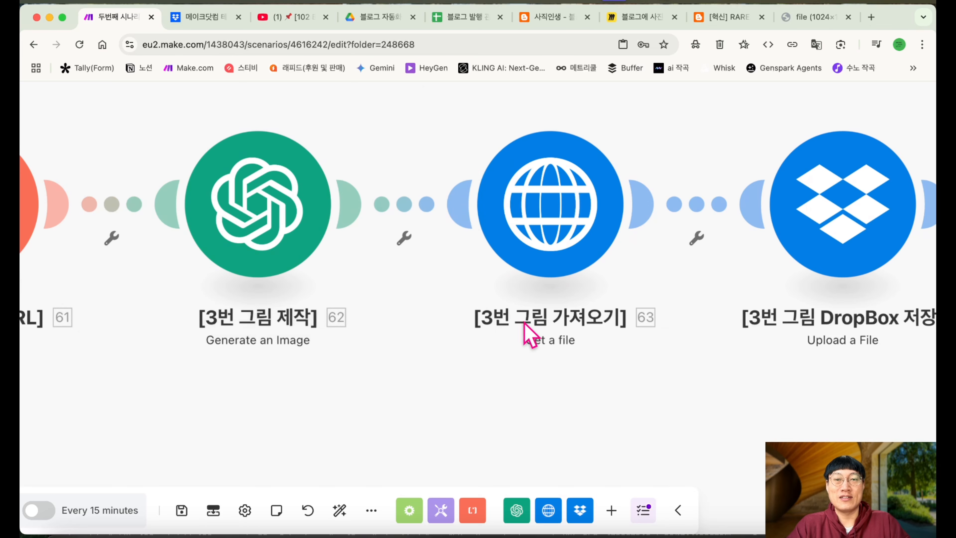
scroll(527, 335, right, 3)
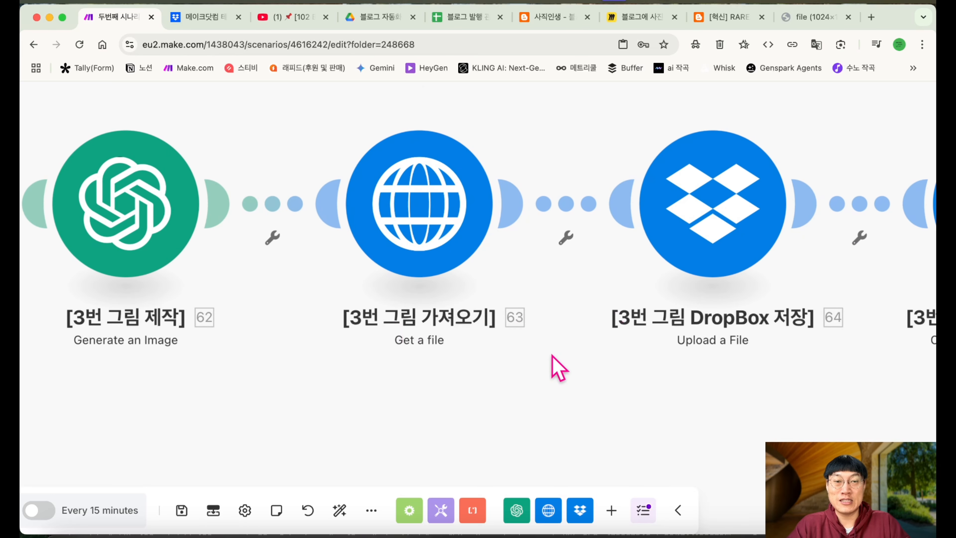
scroll(558, 367, right, 2)
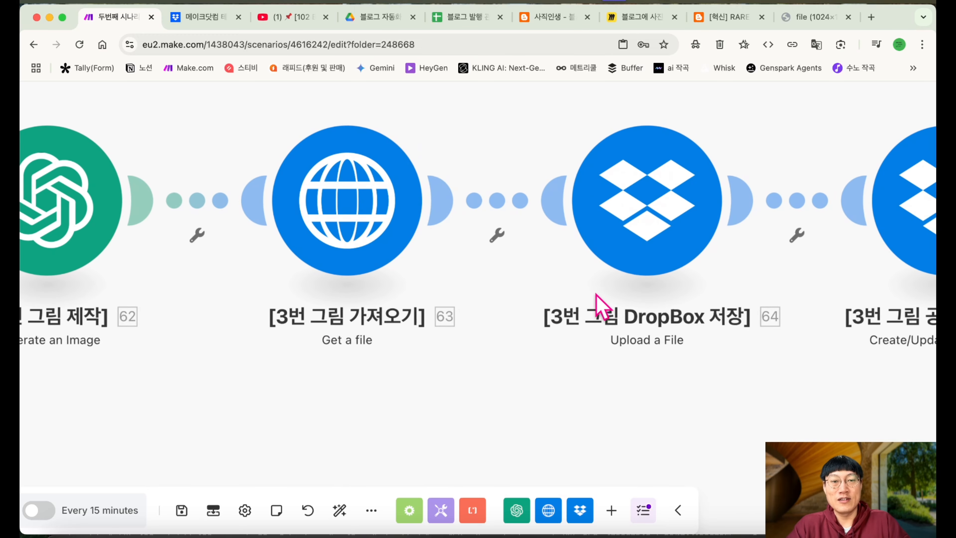
click(656, 235)
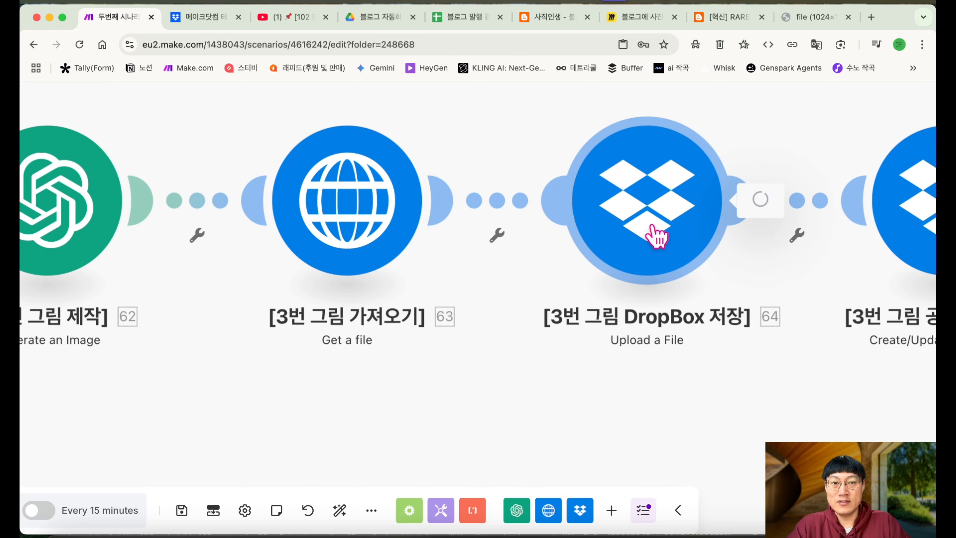
scroll(550, 288, down, 3)
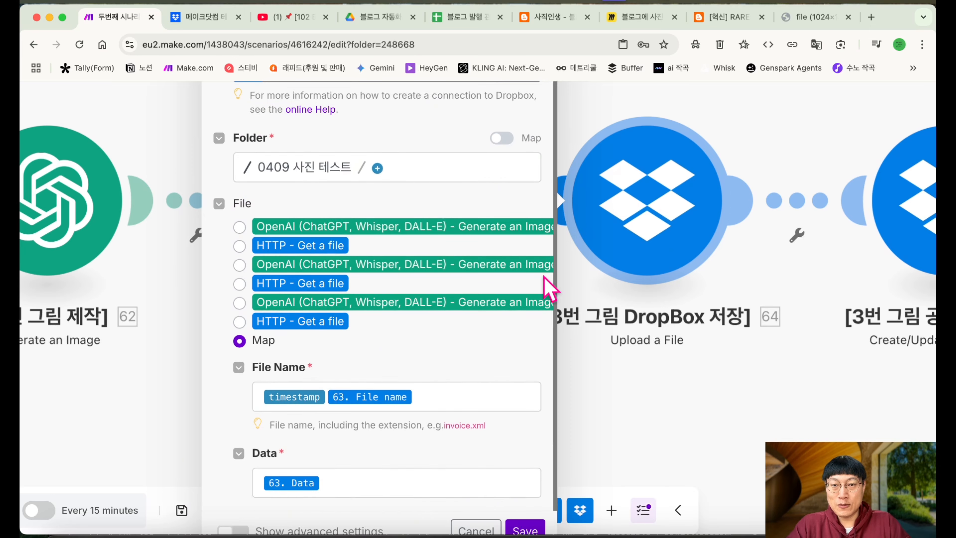
click(525, 506)
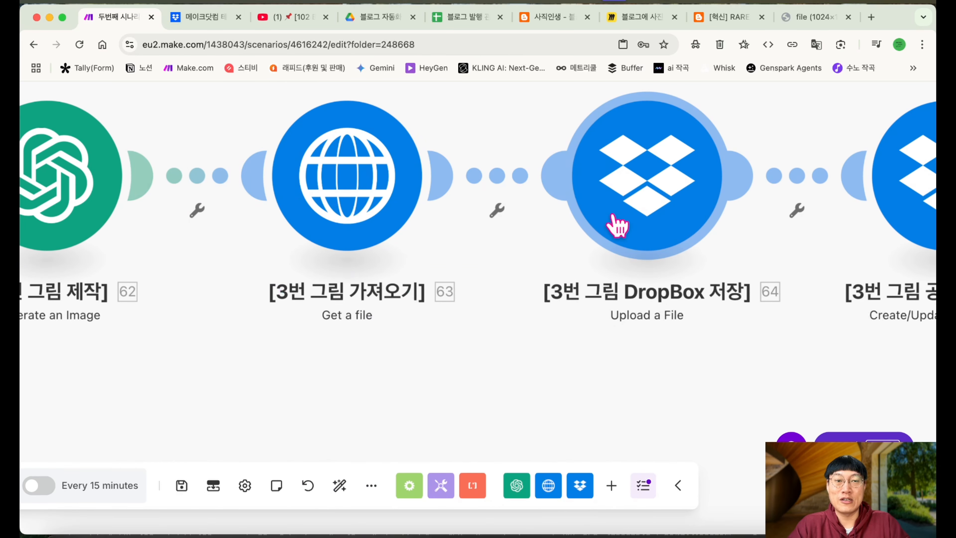
Check the file path mapping and link settings in [3번 그림 공유 URL 획득], closing the module without changes
scroll(593, 320, right, 8)
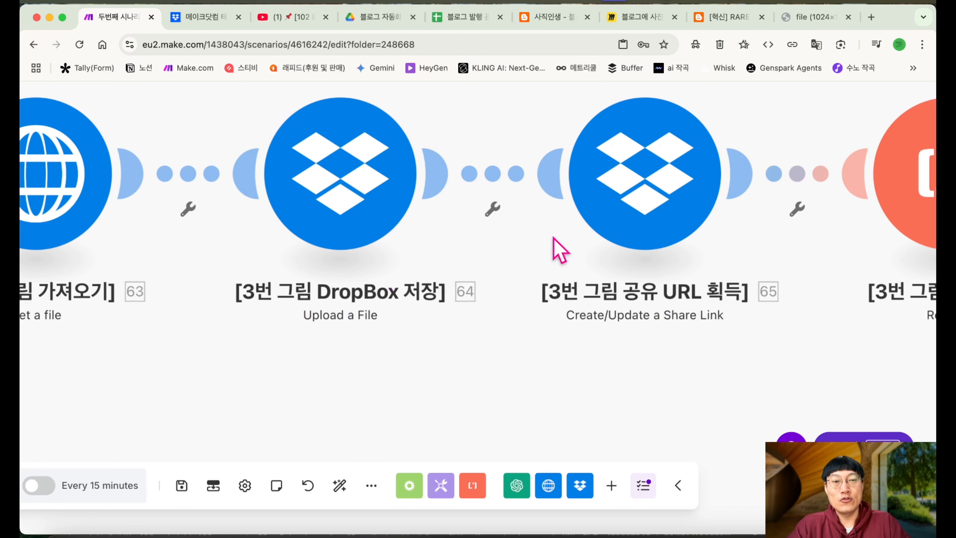
click(621, 209)
scroll(394, 394, down, 10)
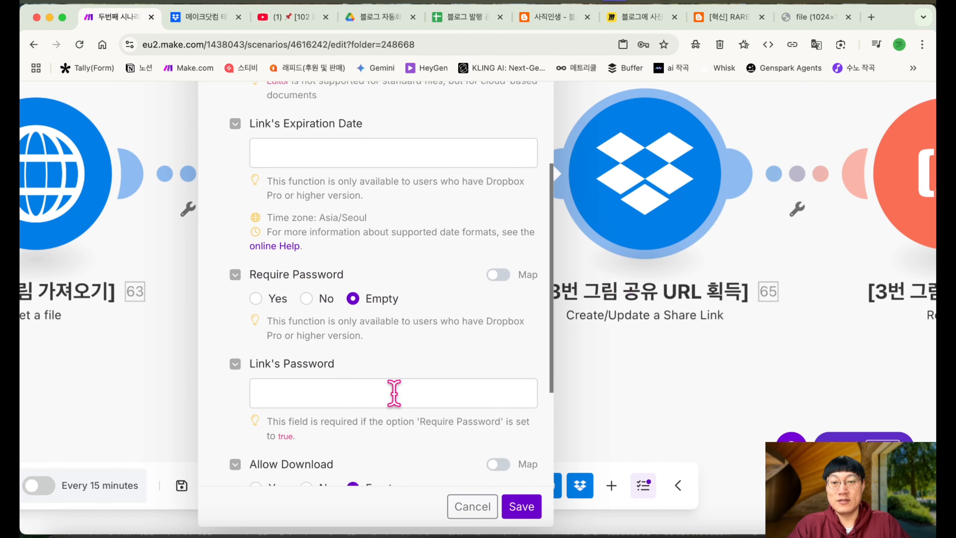
scroll(394, 401, up, 3)
scroll(395, 408, up, 10)
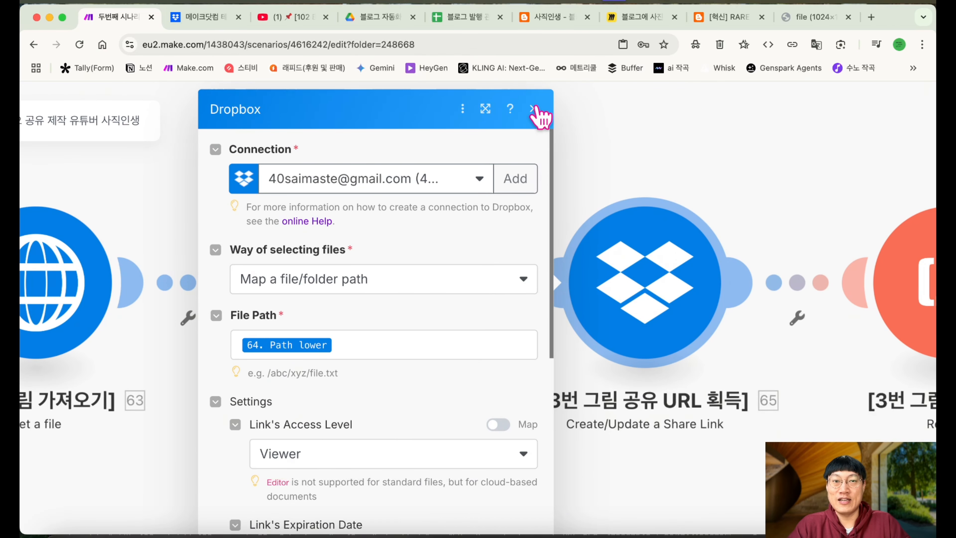
click(534, 110)
Review the pattern, new value and text mapping of the [3번 그림 최종URL] Replace module and save it
scroll(587, 320, right, 8)
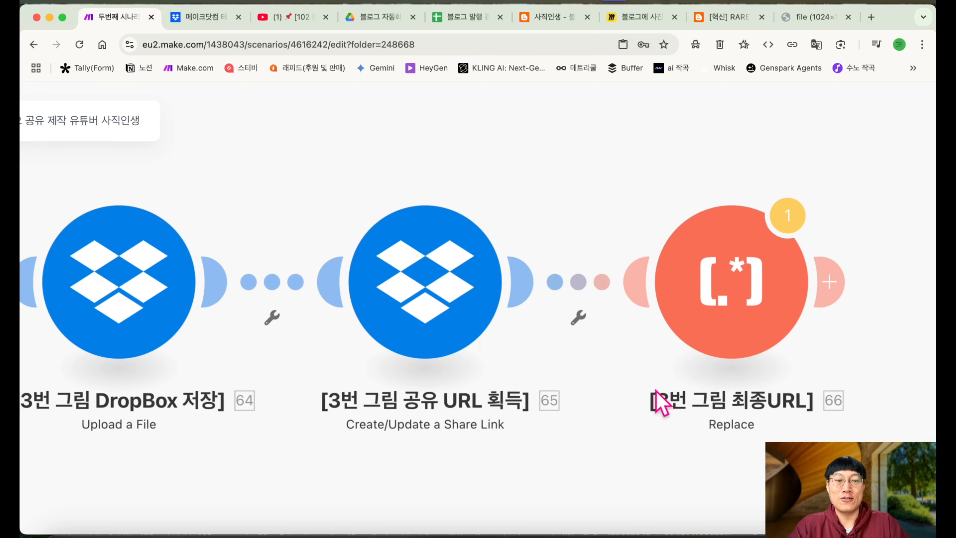
scroll(655, 294, right, 8)
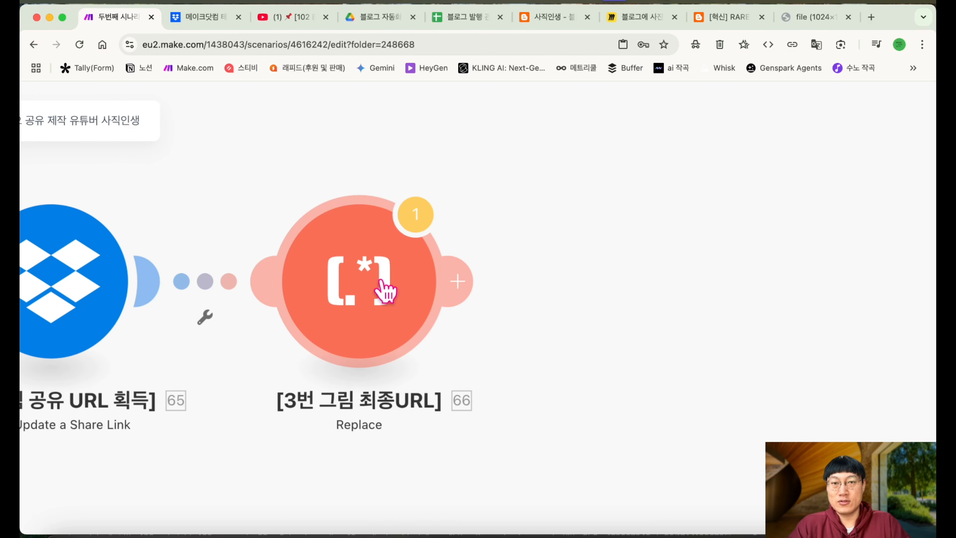
scroll(598, 245, down, 10)
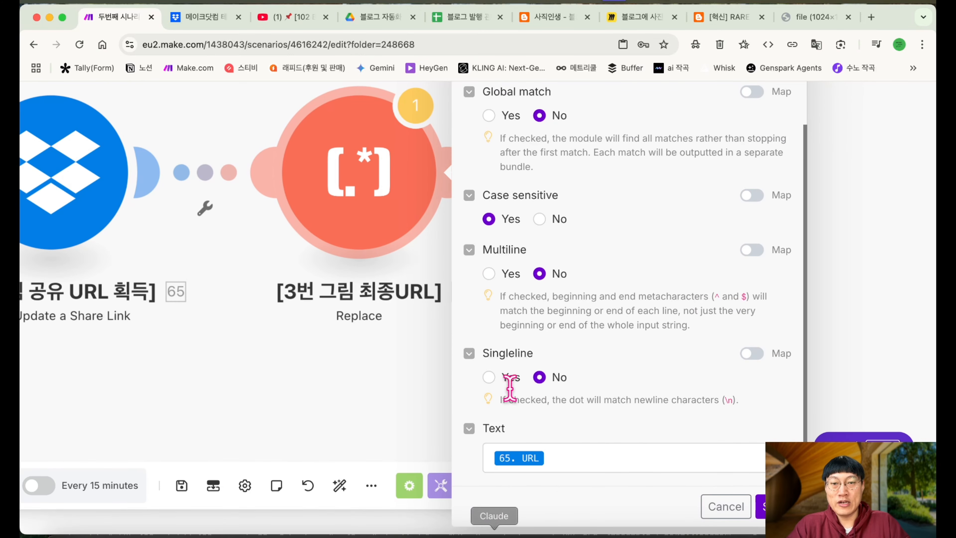
scroll(509, 429, up, 10)
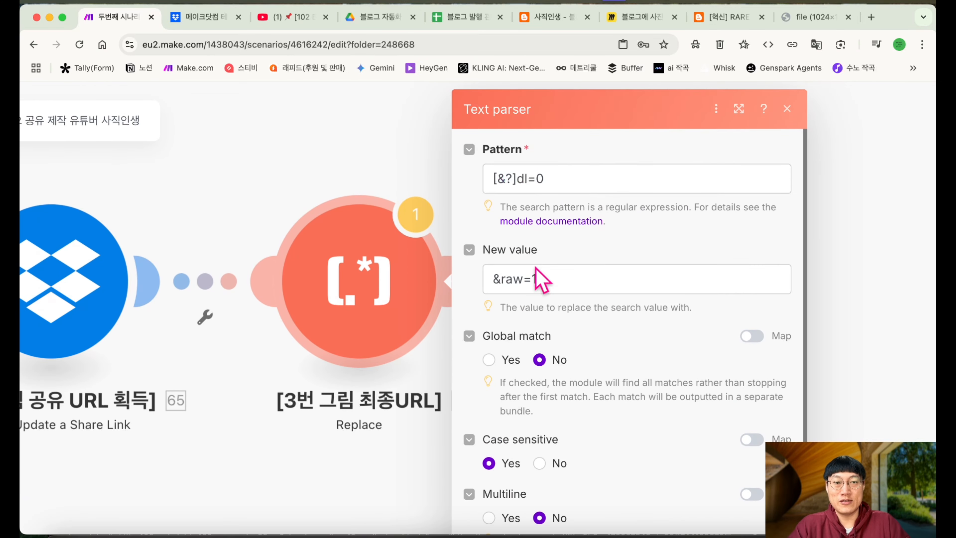
scroll(587, 292, down, 8)
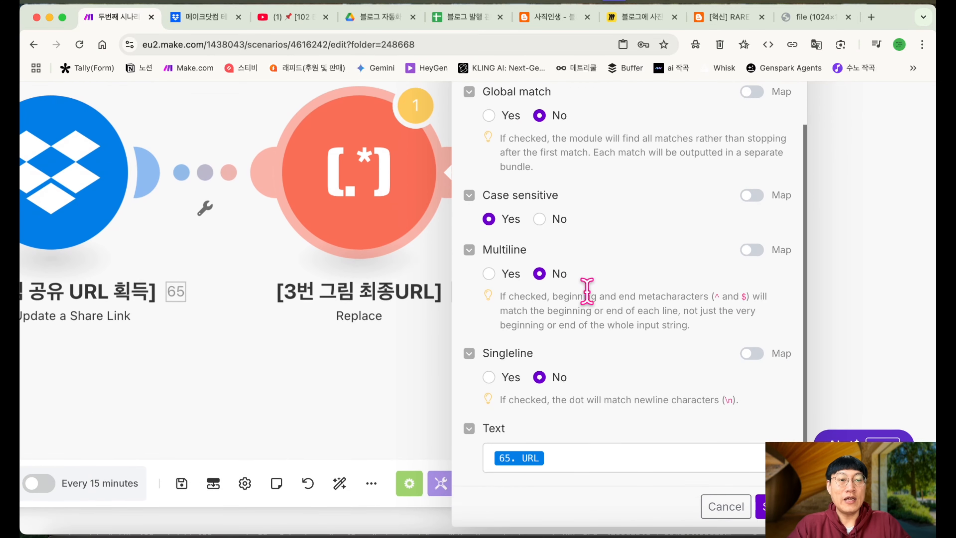
click(774, 506)
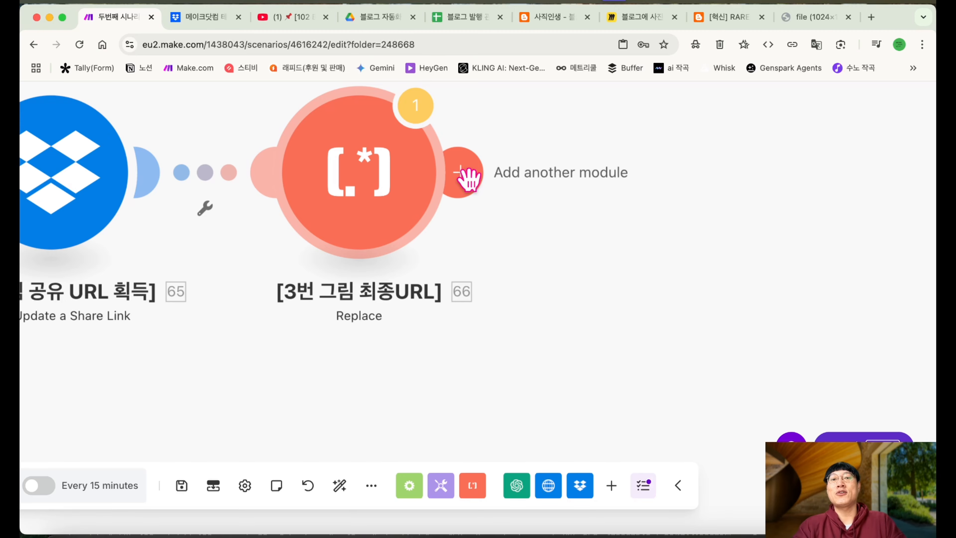
Add a Tools "Set multiple variables" module after [3번 그림 최종URL], searching the apps for "tool"
click(463, 172)
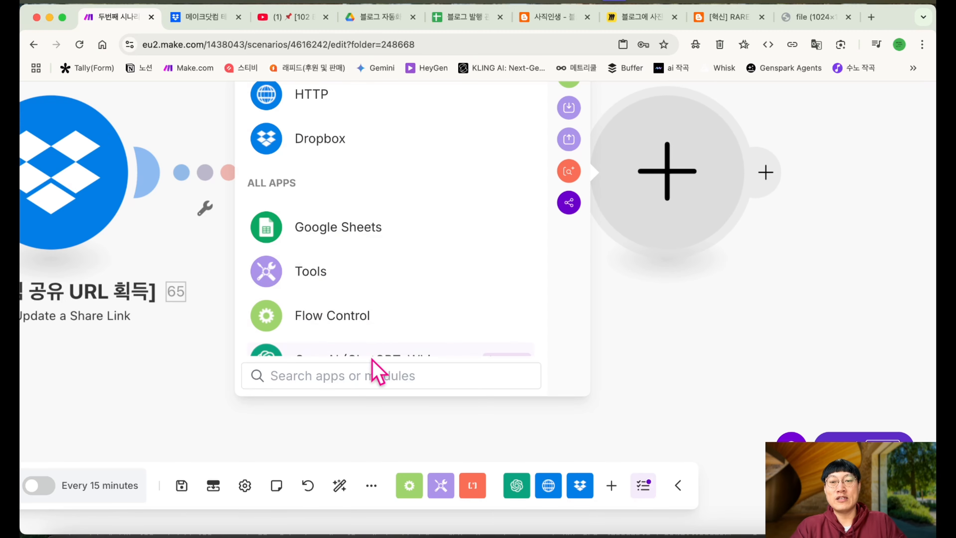
text(too)
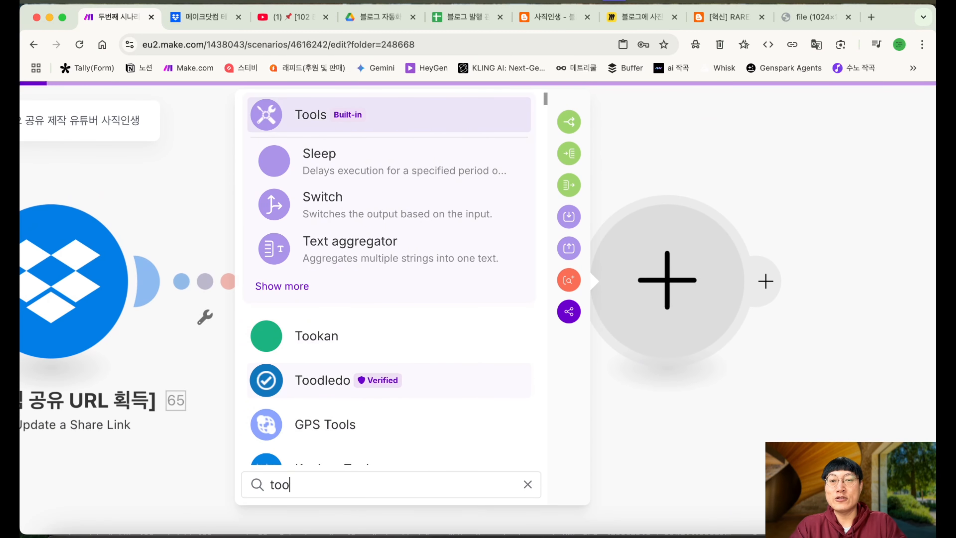
scroll(390, 256, down, 2)
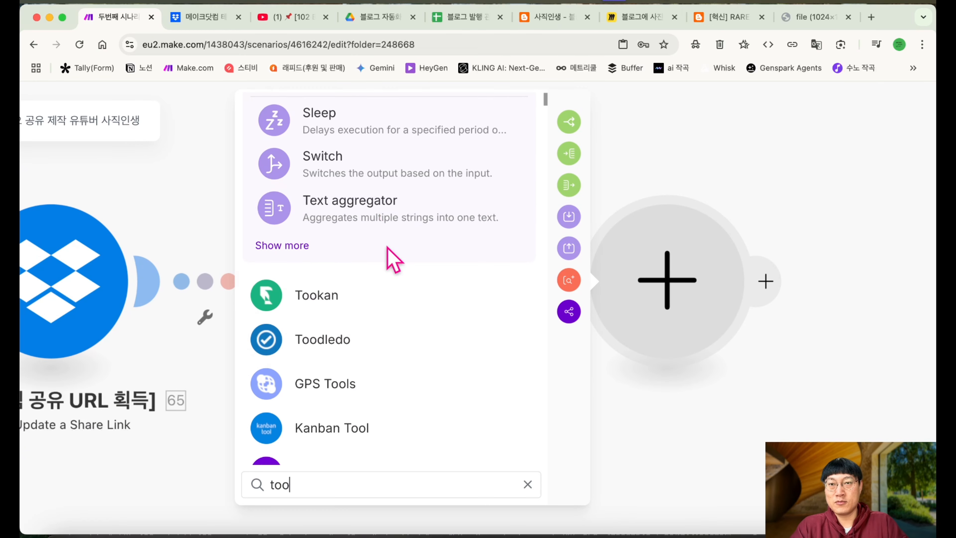
text(l)
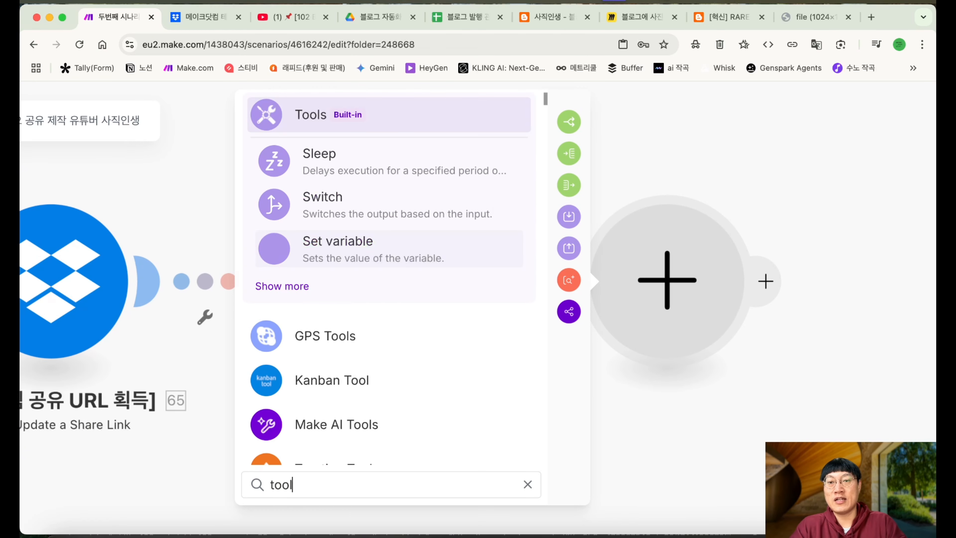
click(303, 285)
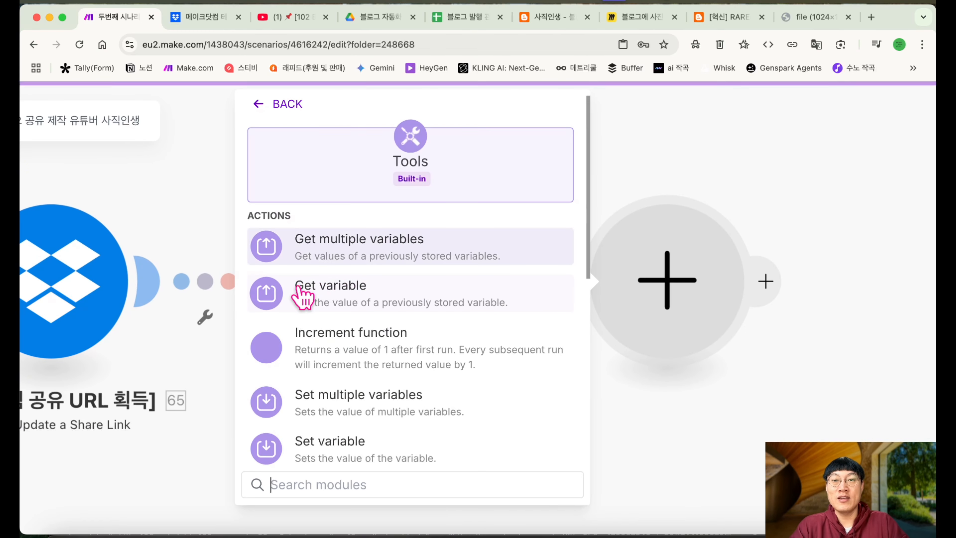
scroll(324, 316, down, 4)
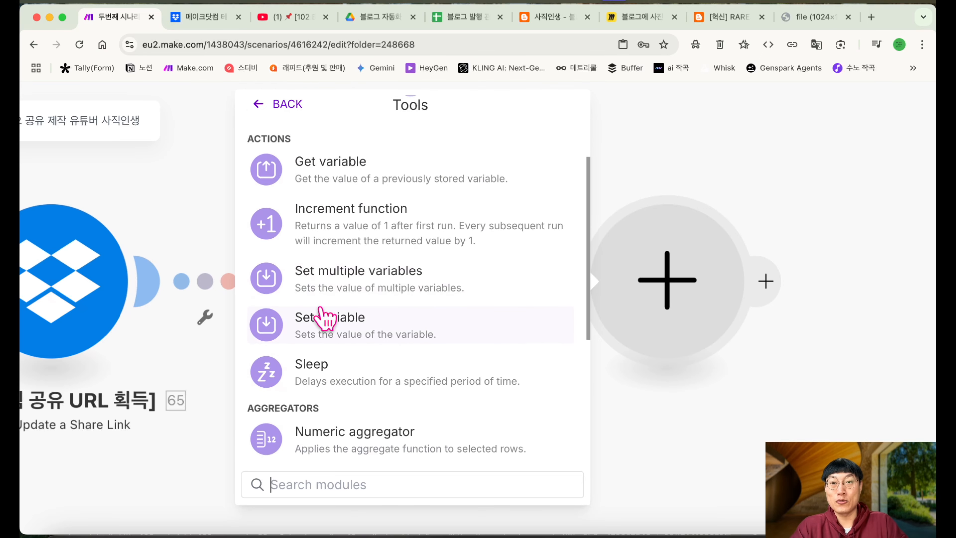
click(363, 290)
Choose Set multiple variables for the new module, give it three variable items and name the first one 사진1
click(280, 291)
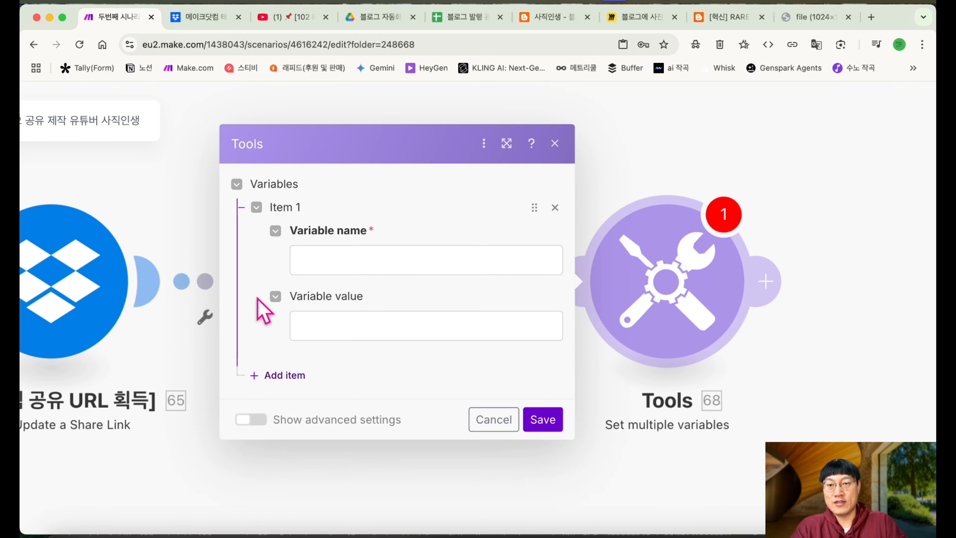
click(269, 378)
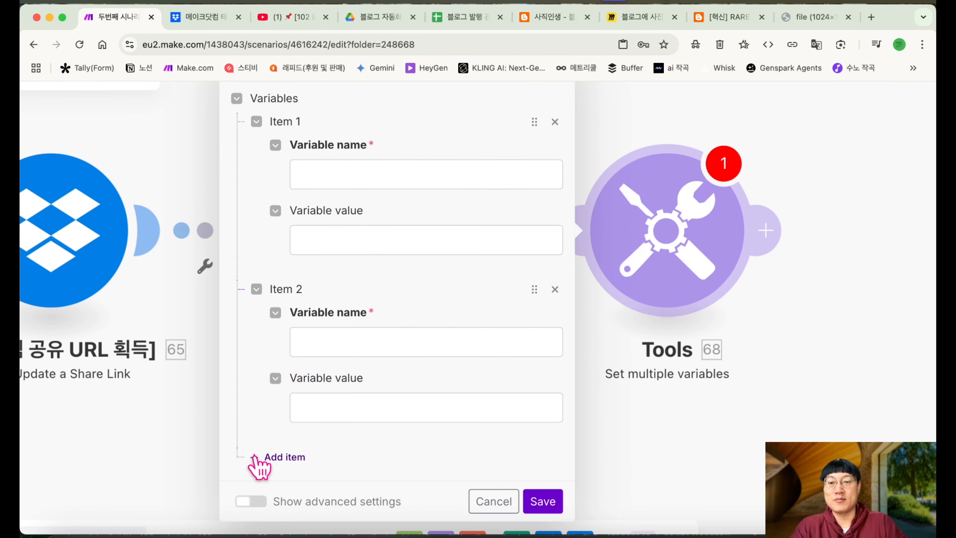
click(258, 466)
click(360, 226)
text(사지)
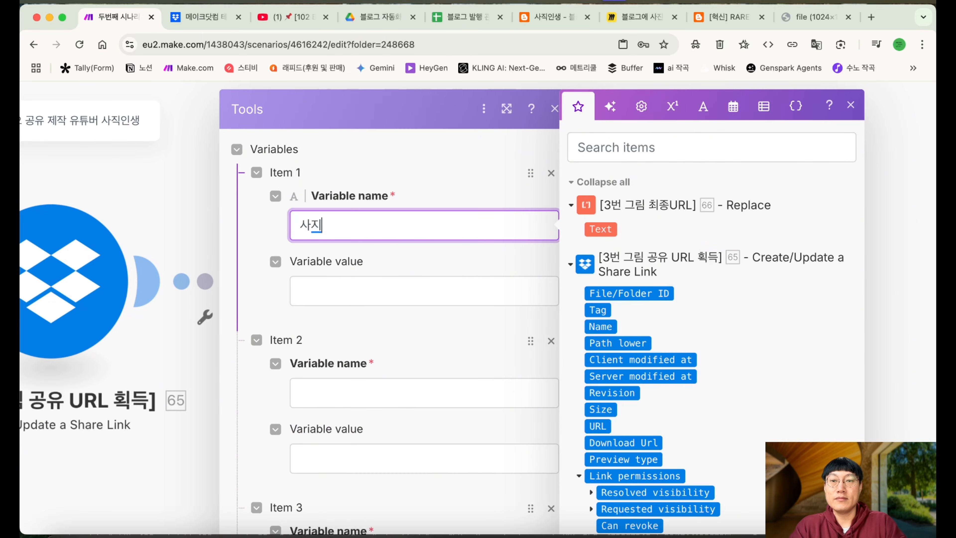
click(331, 280)
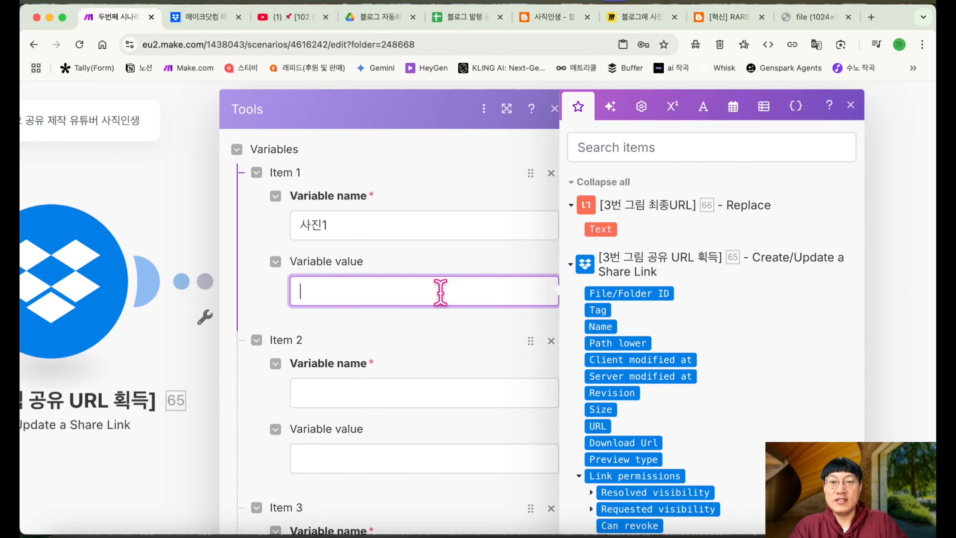
scroll(704, 335, down, 5)
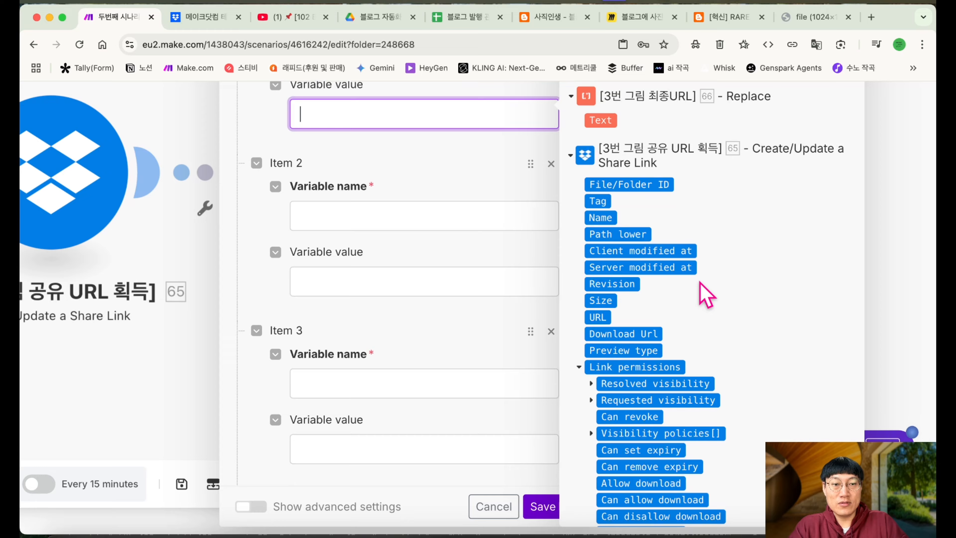
scroll(705, 294, up, 8)
click(691, 144)
text(ㅕ)
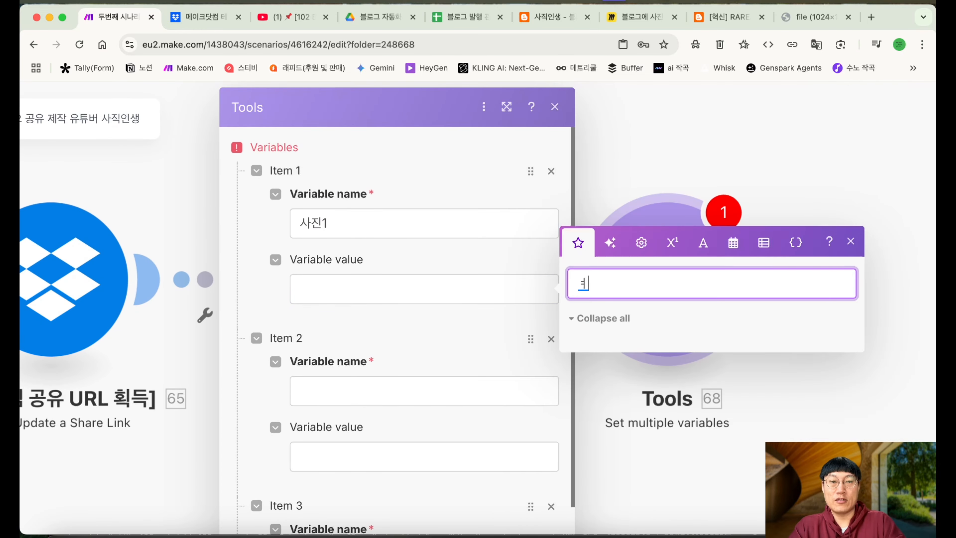
text(기)
key(BackSpace)
key(BackSpace)
key(BackSpace)
text(url)
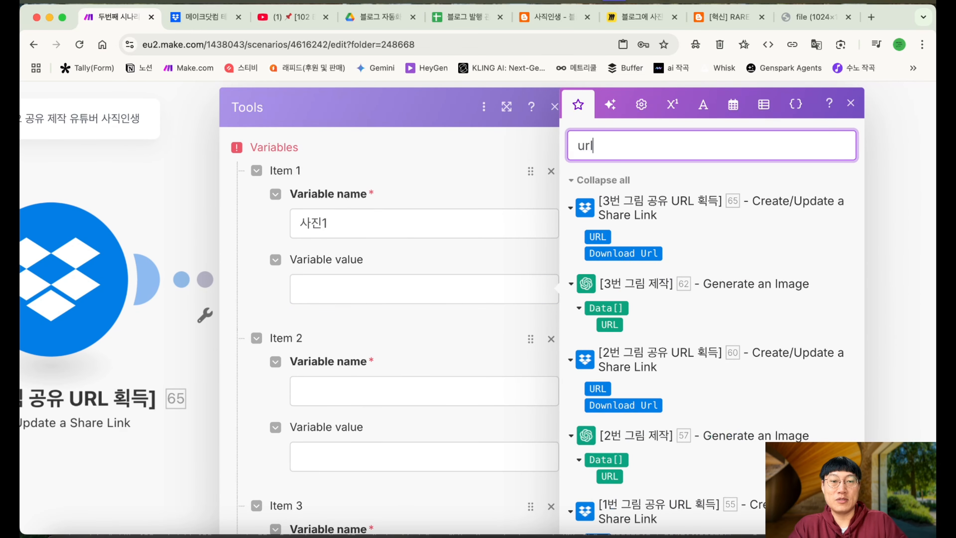
scroll(675, 299, down, 2)
scroll(674, 299, up, 1)
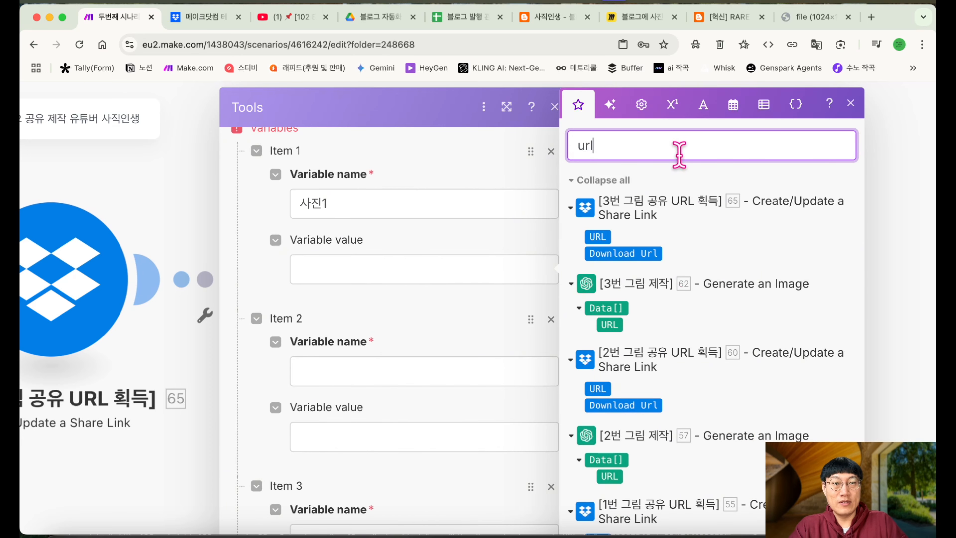
key(BackSpace)
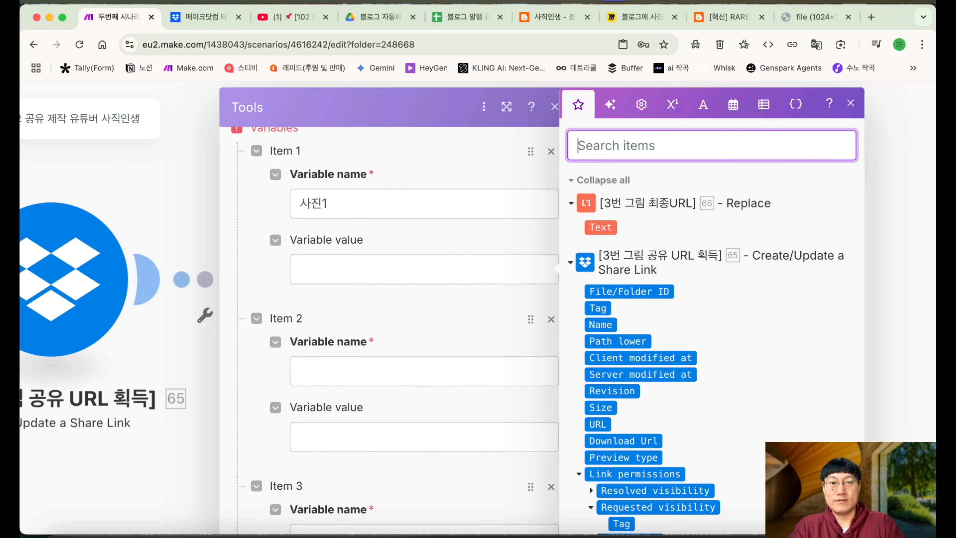
text(tool)
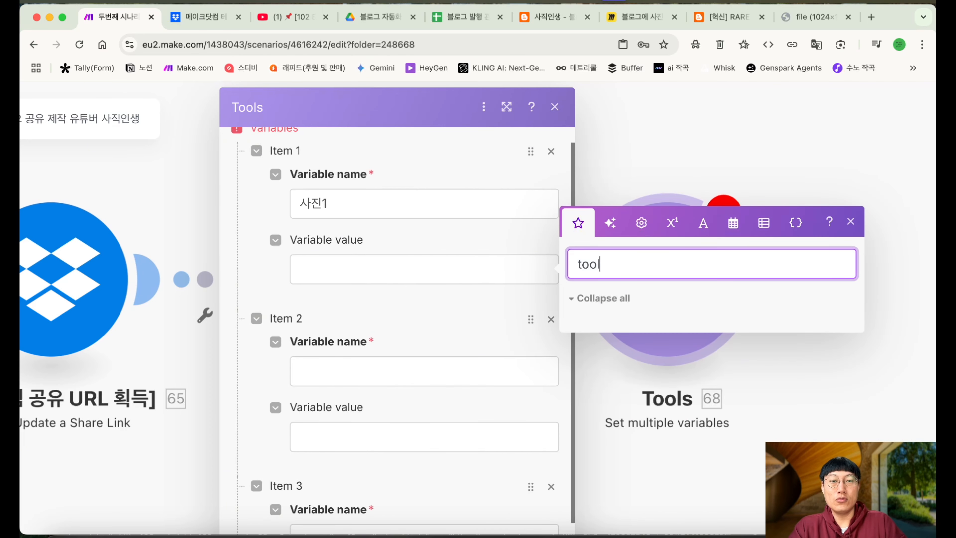
key(BackSpace)
key(BackSpace)
key(BackSpace)
key(BackSpace)
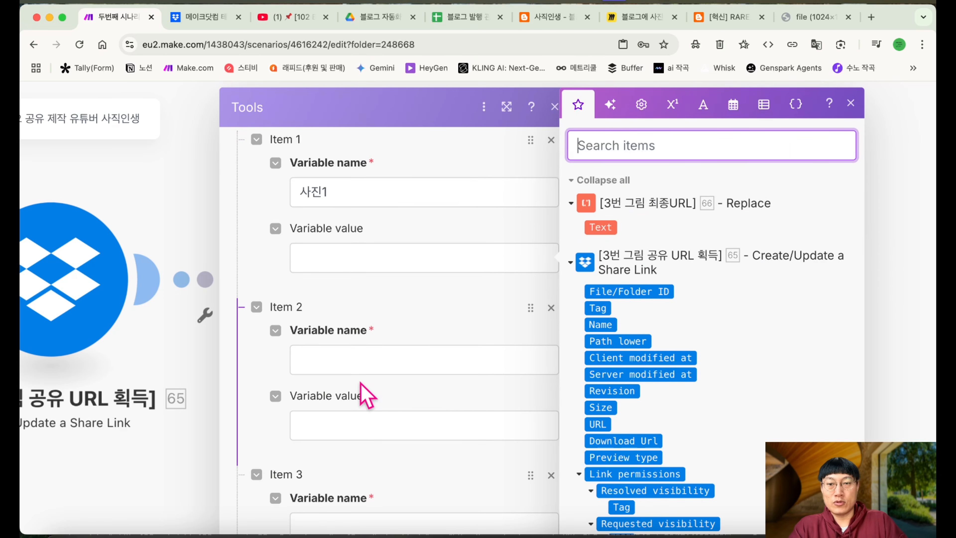
Name the third variable 사진3 and map its value to the Text output of [3번 그림 최종URL]
scroll(349, 412, down, 1)
scroll(386, 455, down, 4)
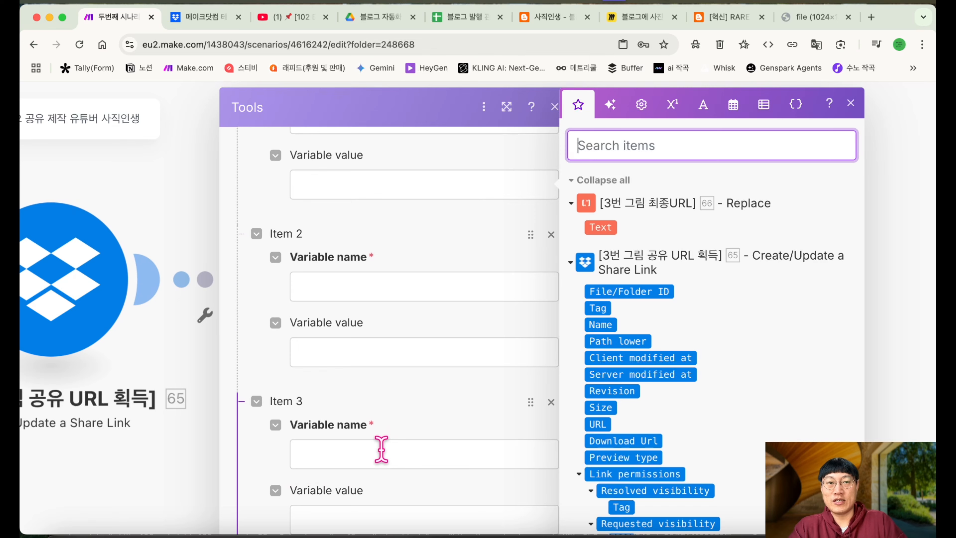
scroll(362, 442, down, 5)
click(378, 391)
text(t)
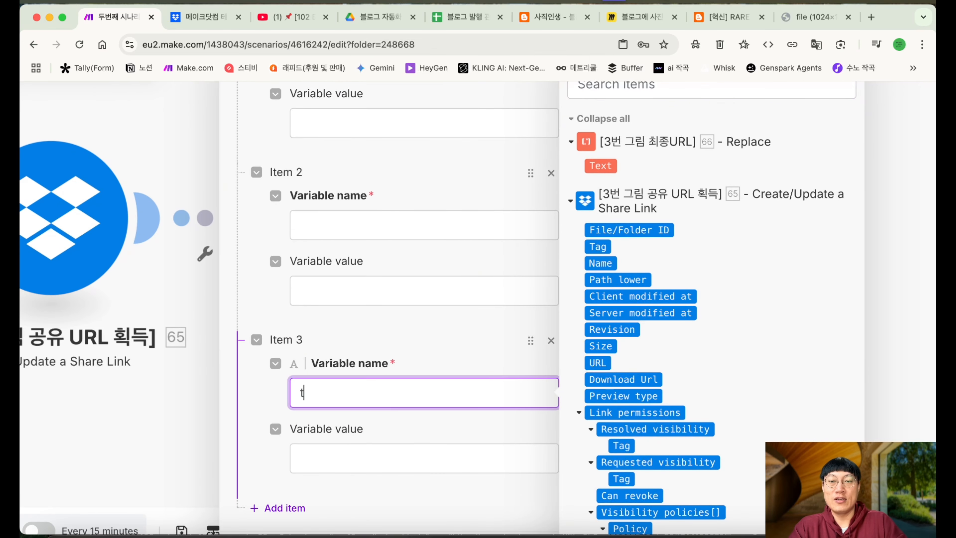
text(진3)
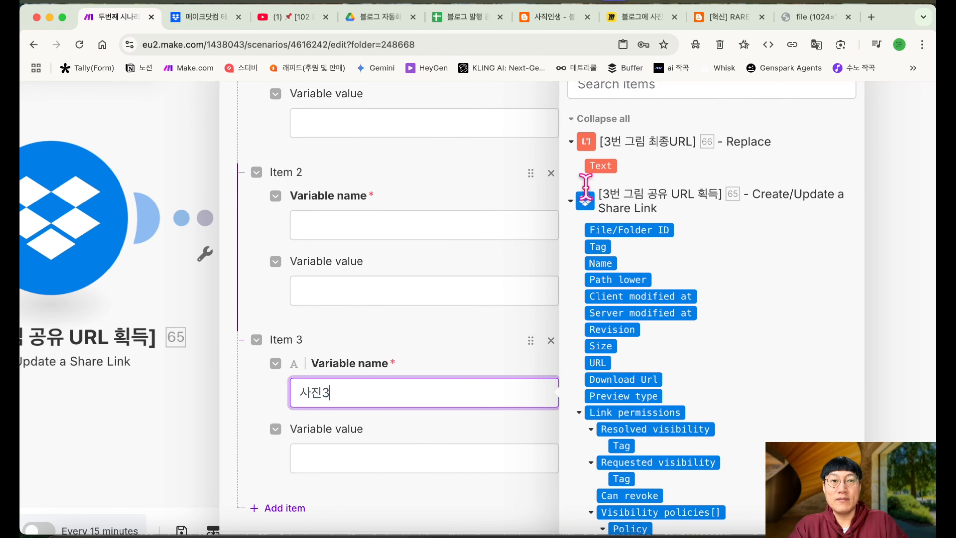
click(367, 458)
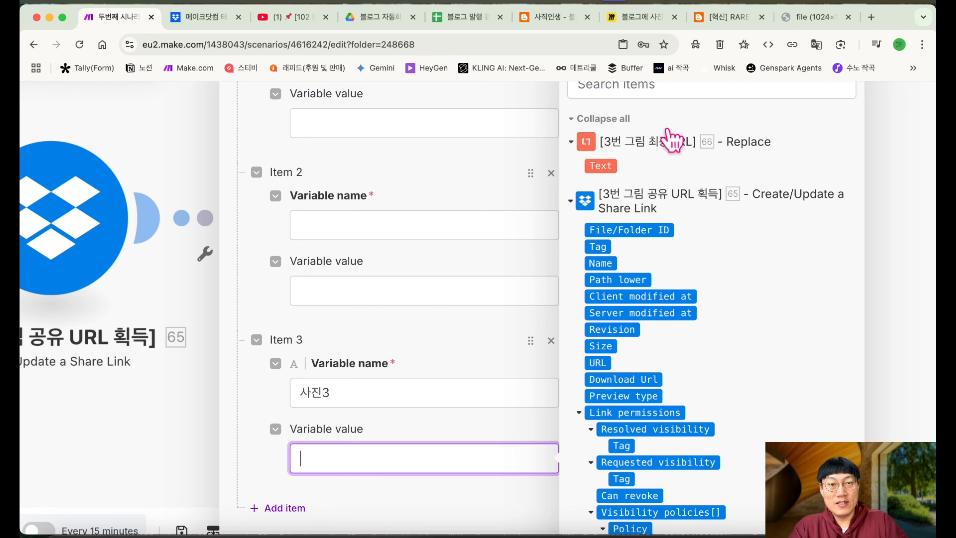
Name the second variable 사진2 and map its value to the Text output of [2번 그림 최종URL]
click(442, 224)
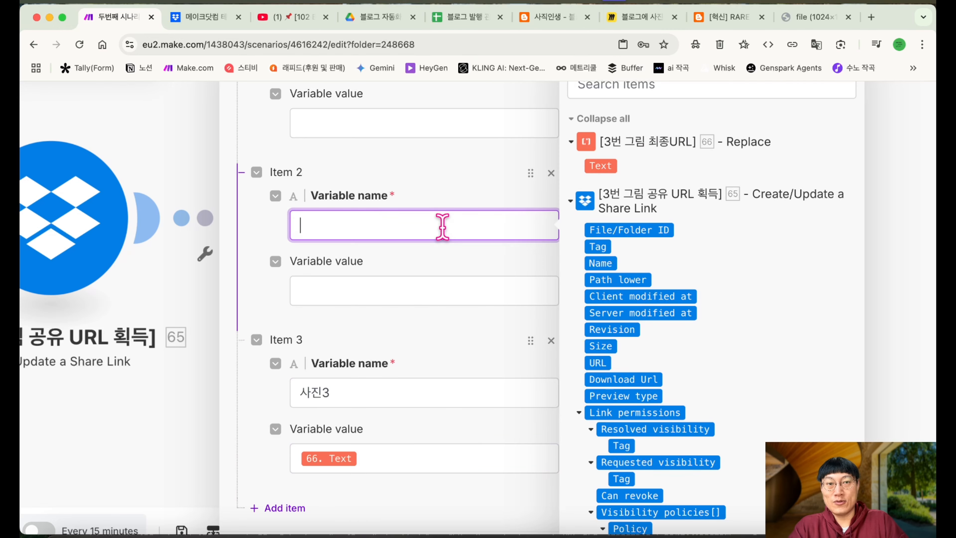
click(571, 142)
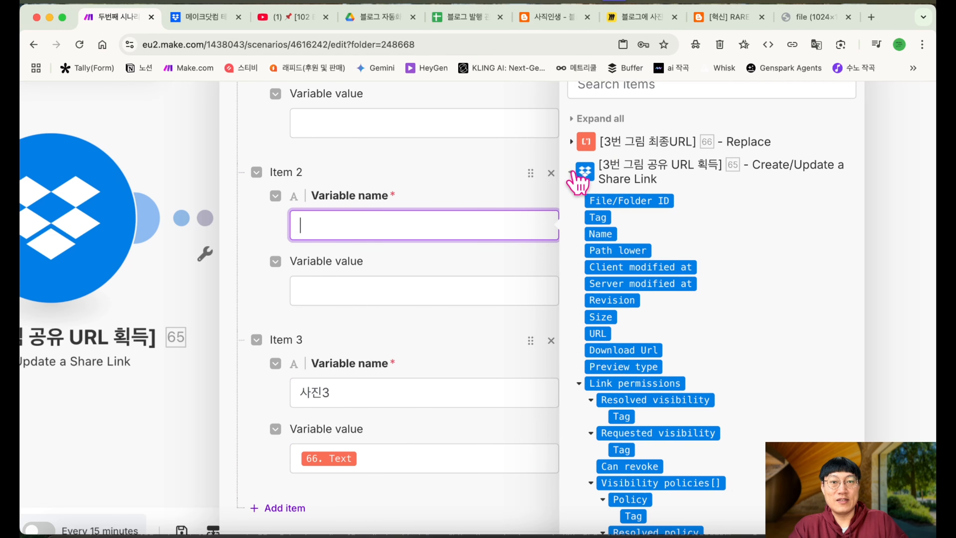
click(572, 172)
click(572, 202)
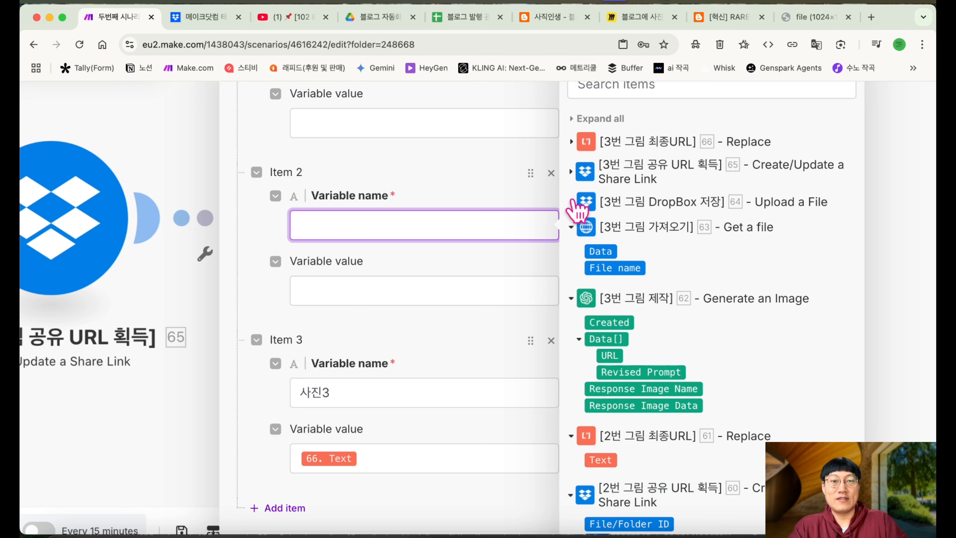
click(571, 226)
click(571, 252)
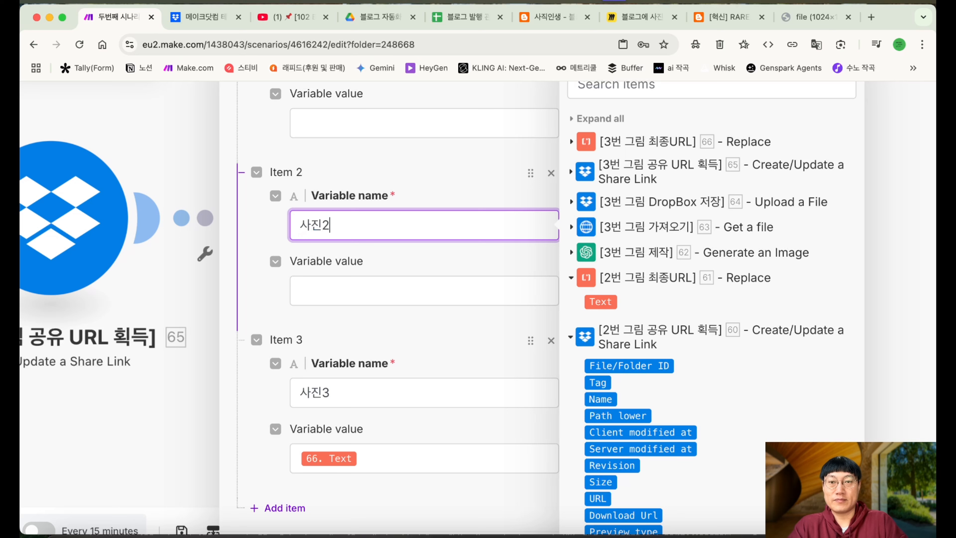
click(382, 287)
drag(601, 303, 444, 293)
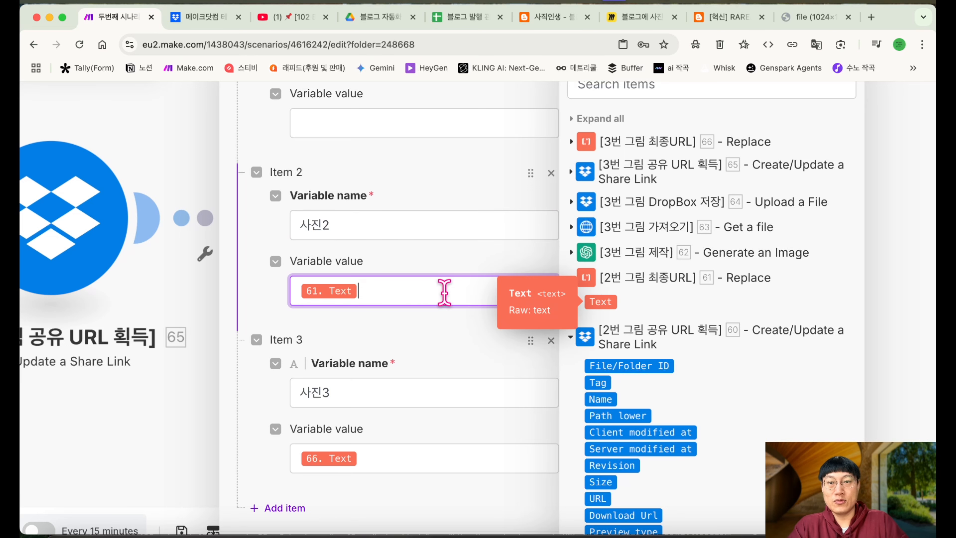
Map the value of variable 사진1 to the Text output of [1번 그림 최종URL] and save the module settings
scroll(418, 284, up, 3)
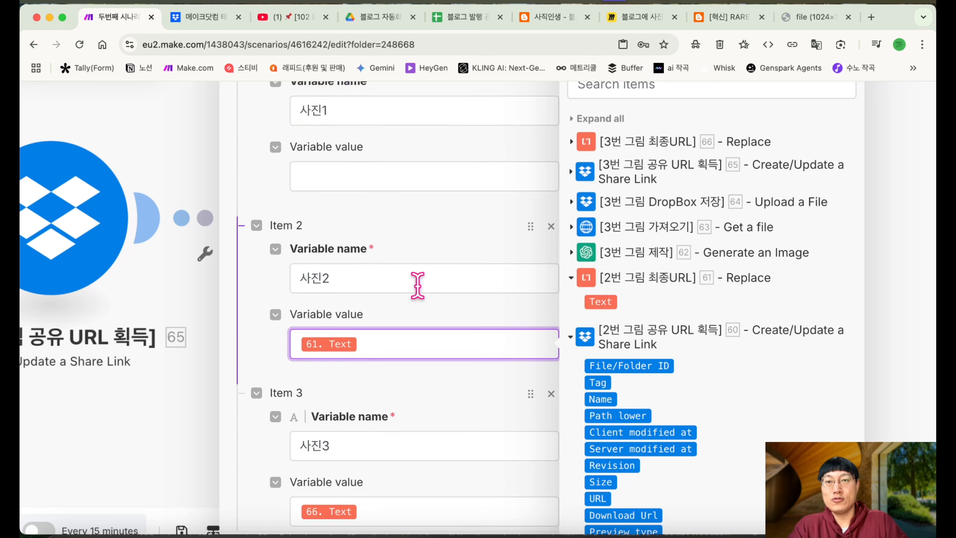
click(570, 278)
click(573, 309)
click(572, 339)
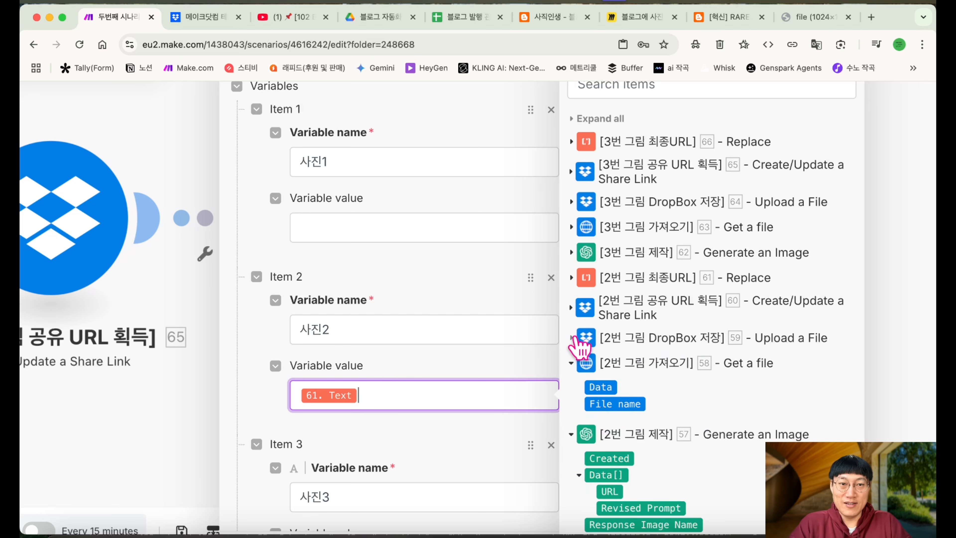
click(571, 363)
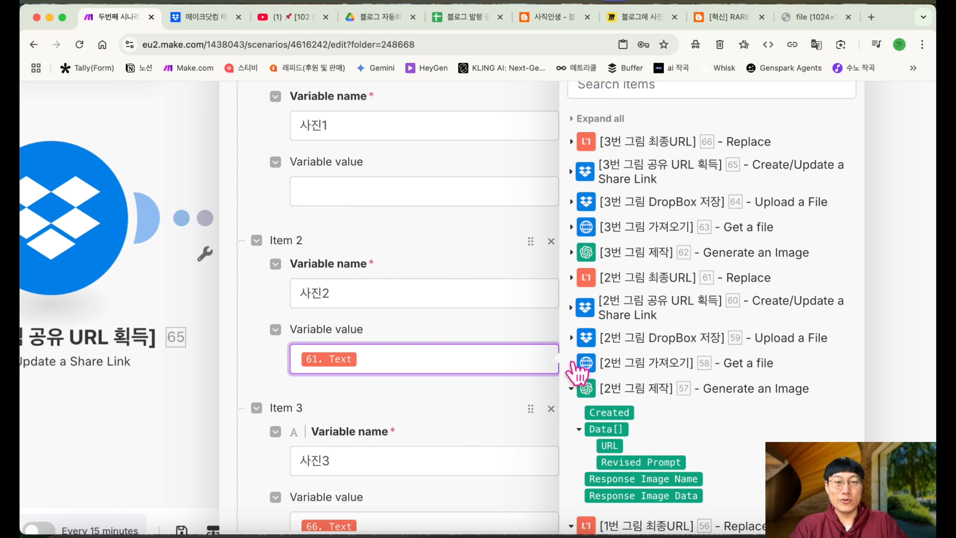
click(572, 388)
click(372, 145)
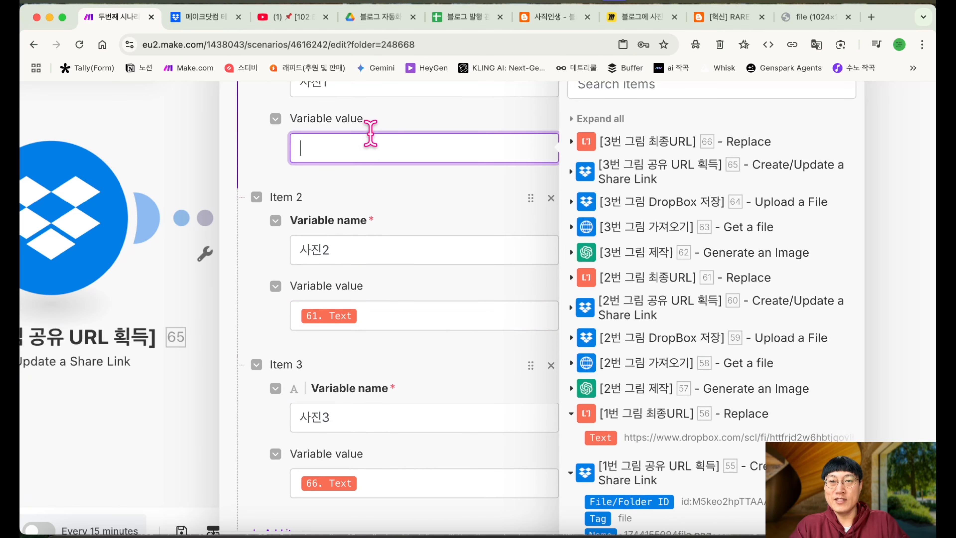
scroll(376, 181, up, 2)
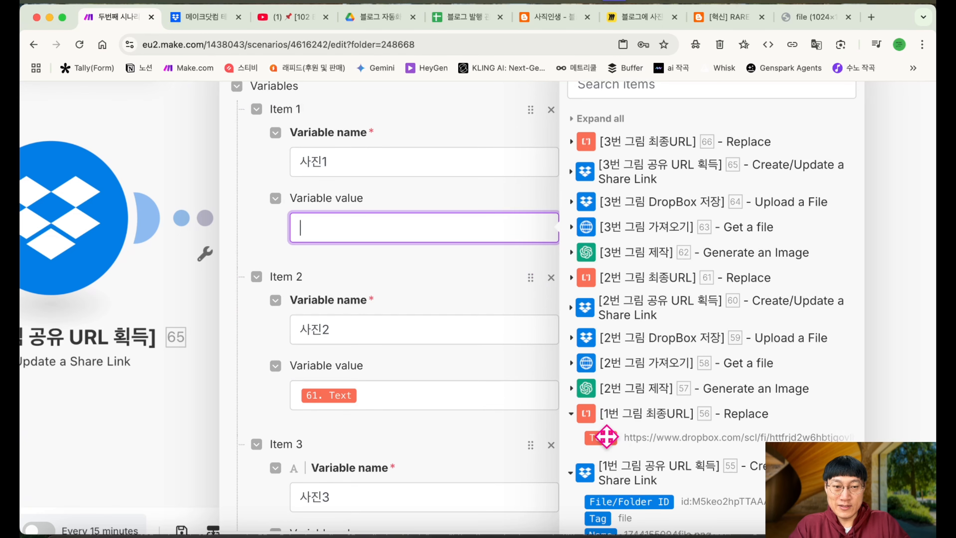
click(607, 433)
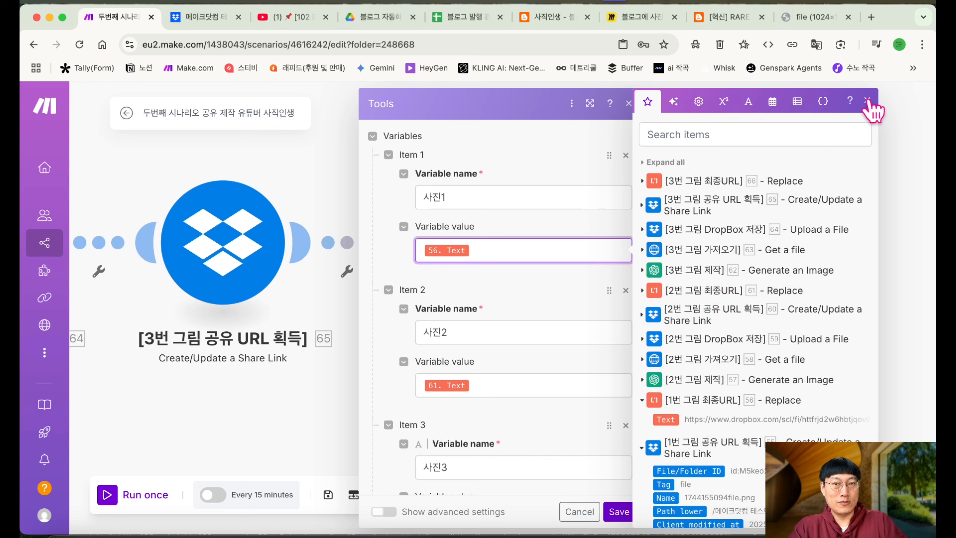
click(867, 100)
scroll(547, 363, down, 3)
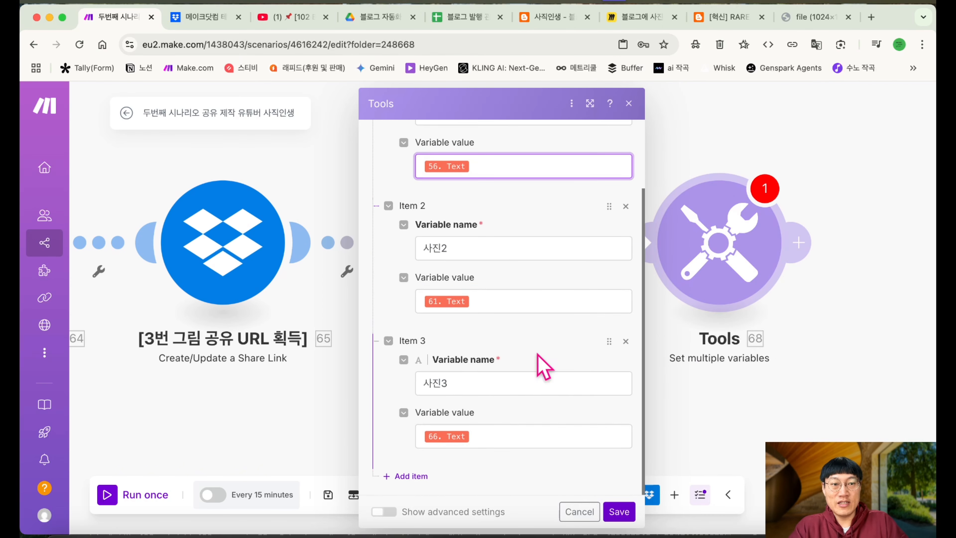
click(619, 512)
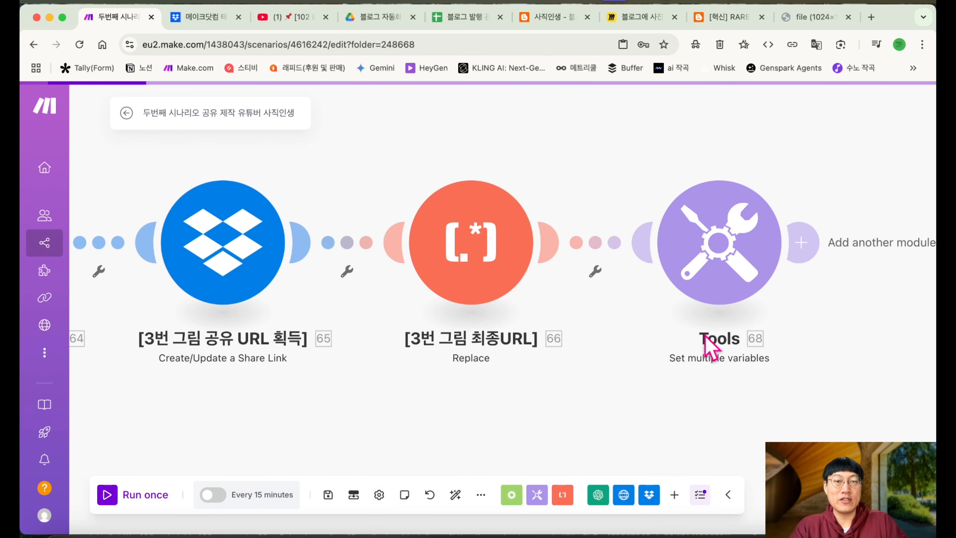
Rename the Set multiple variables module as "사진 1.2.3 URL 모음"
right_click(697, 251)
click(750, 318)
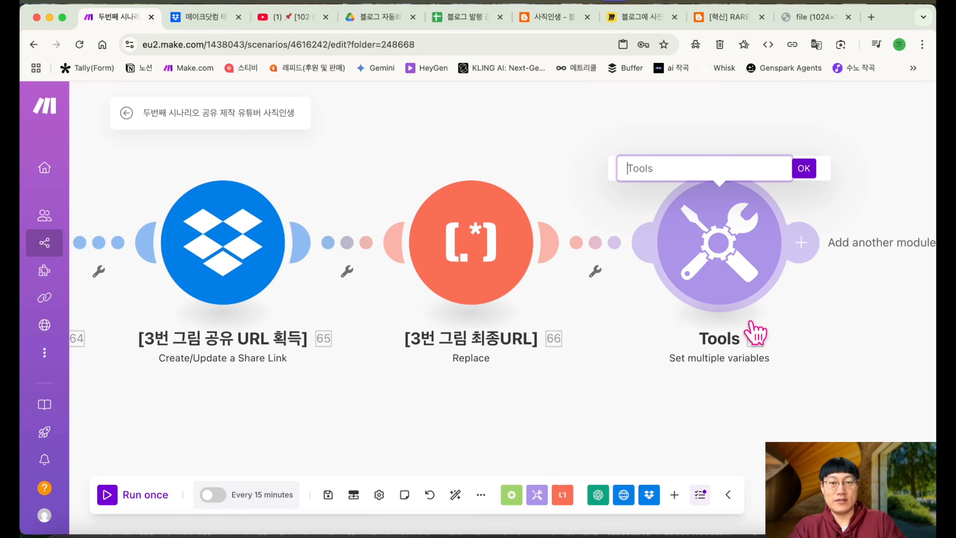
text(사진 1.2.3 URL 모음)
key(Return)
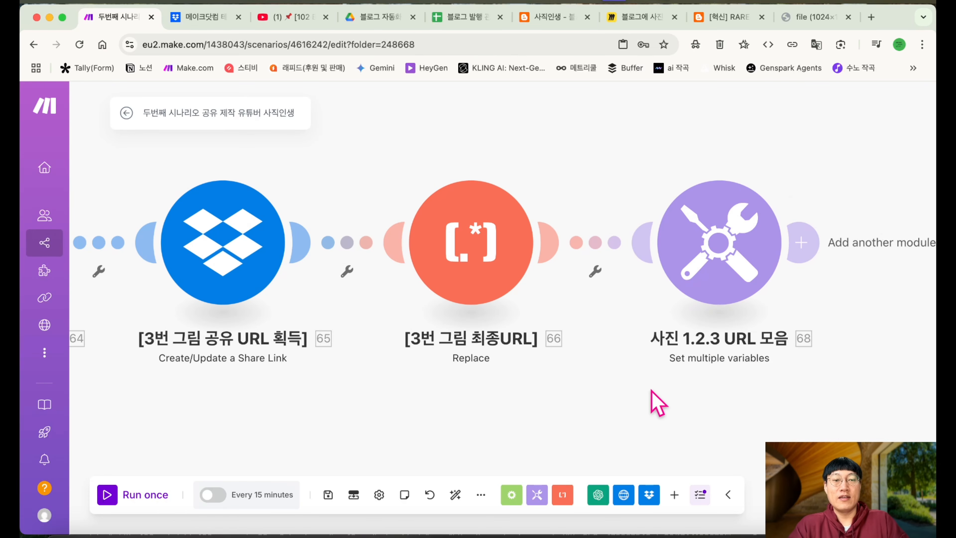
Switch to the 블로그 발행 관련 Google Sheet, examine the HTML content of cell I2, and return to the Make scenario
scroll(651, 391, right, 5)
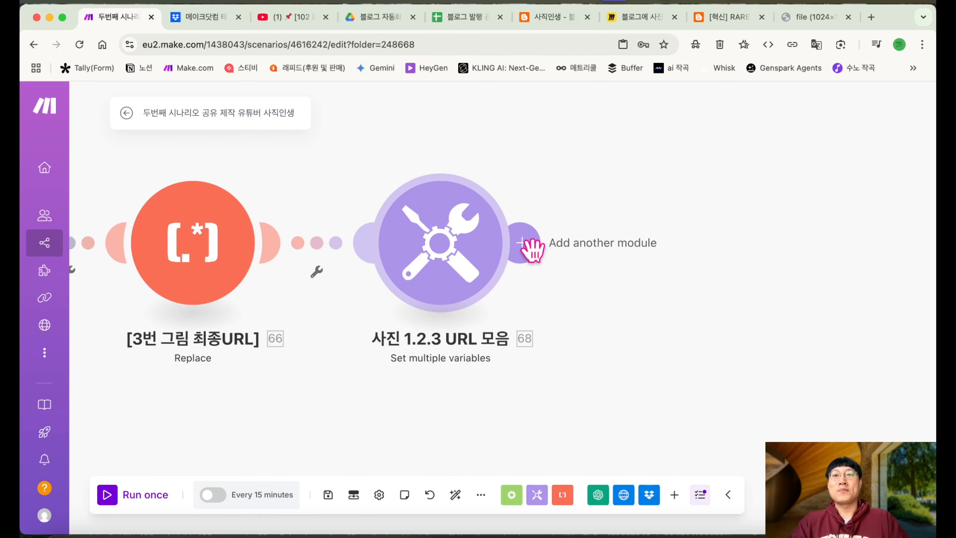
click(459, 18)
scroll(495, 262, right, 3)
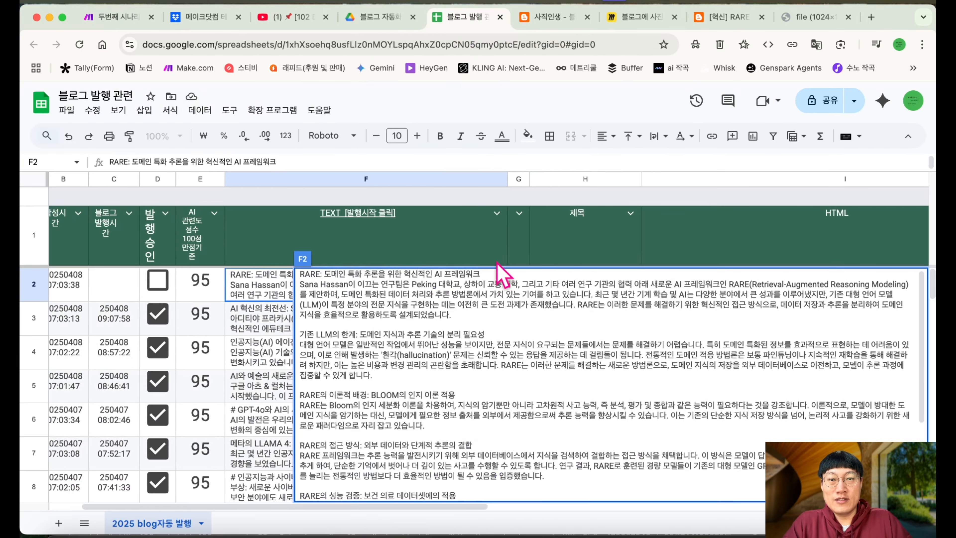
click(619, 234)
click(626, 279)
double_click(625, 281)
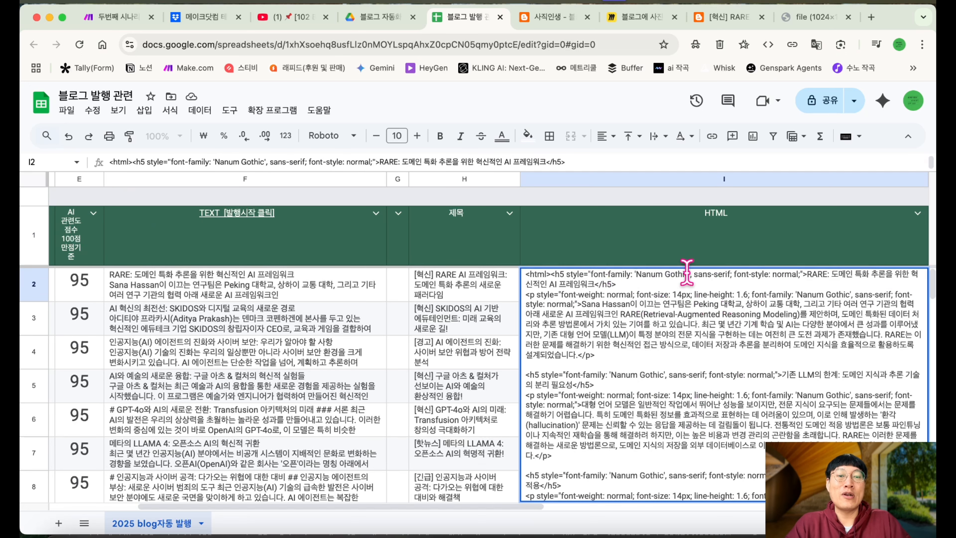
key(super+a)
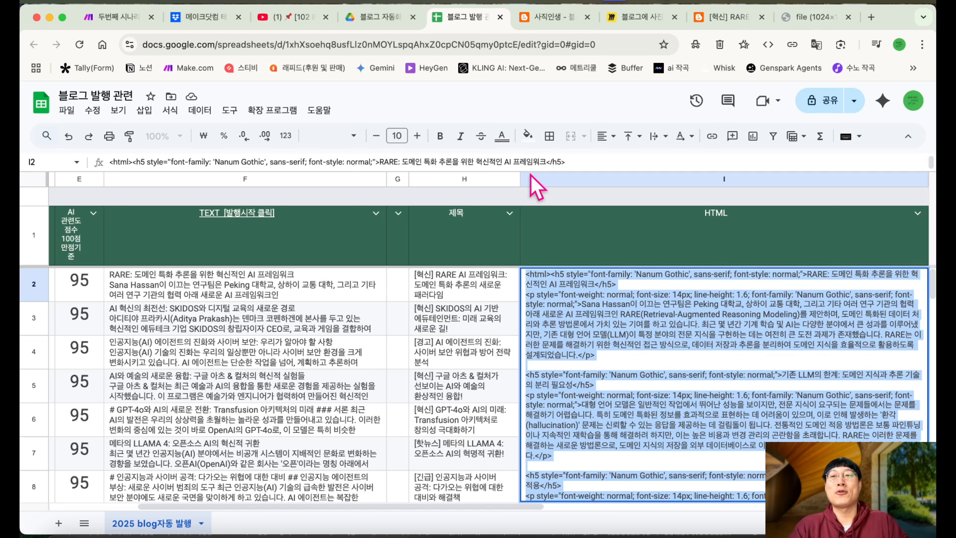
click(124, 18)
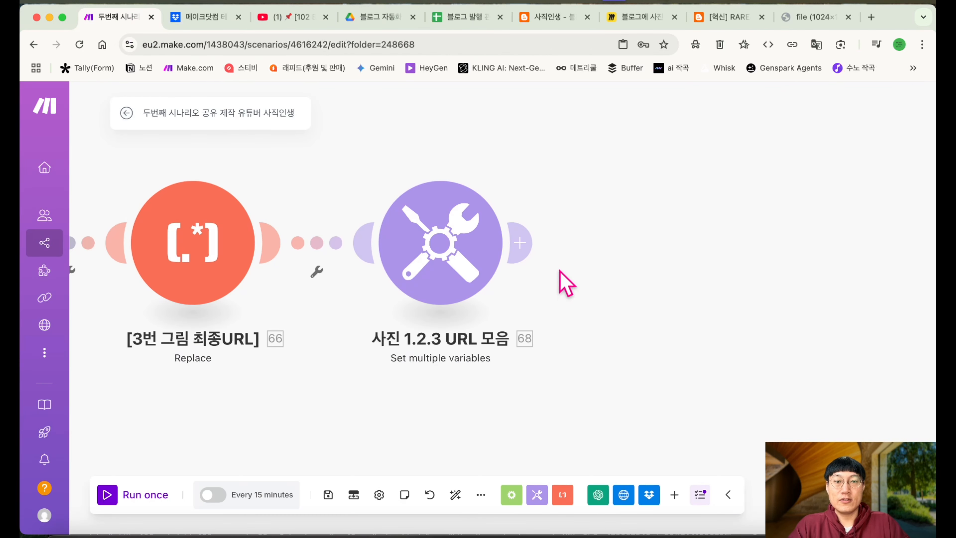
Add an OpenAI Create a Completion module after 사진 1.2.3 URL 모음 and set its model to gpt-4o (system)
click(661, 251)
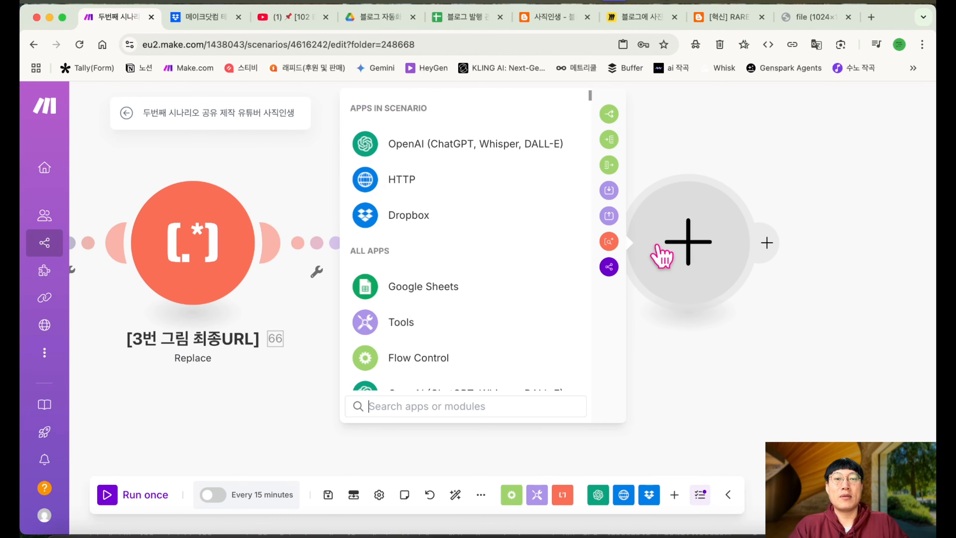
click(458, 161)
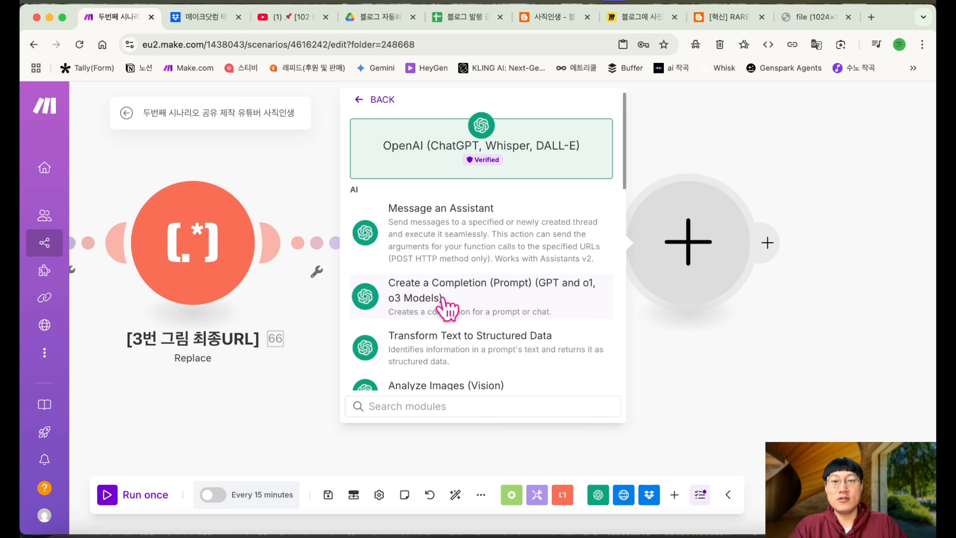
click(447, 308)
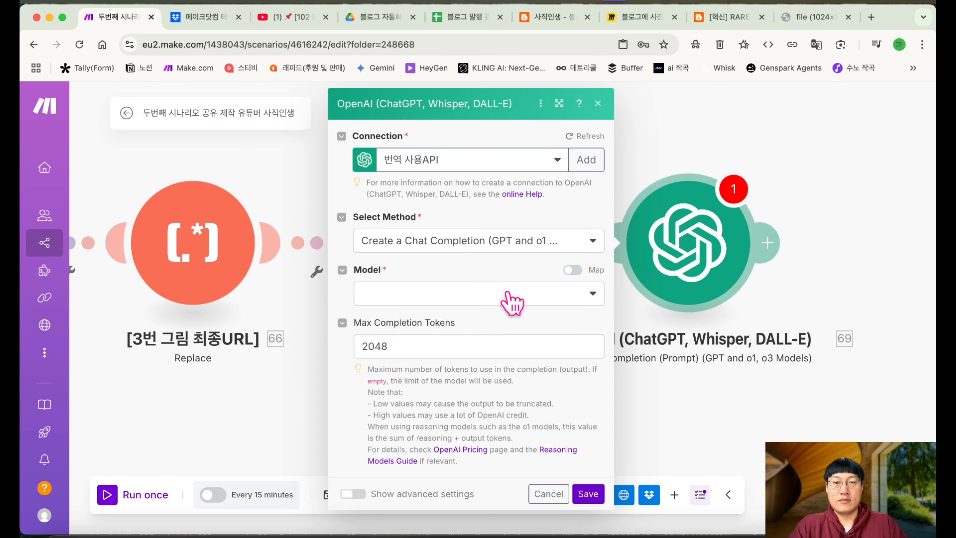
click(512, 295)
scroll(446, 412, down, 5)
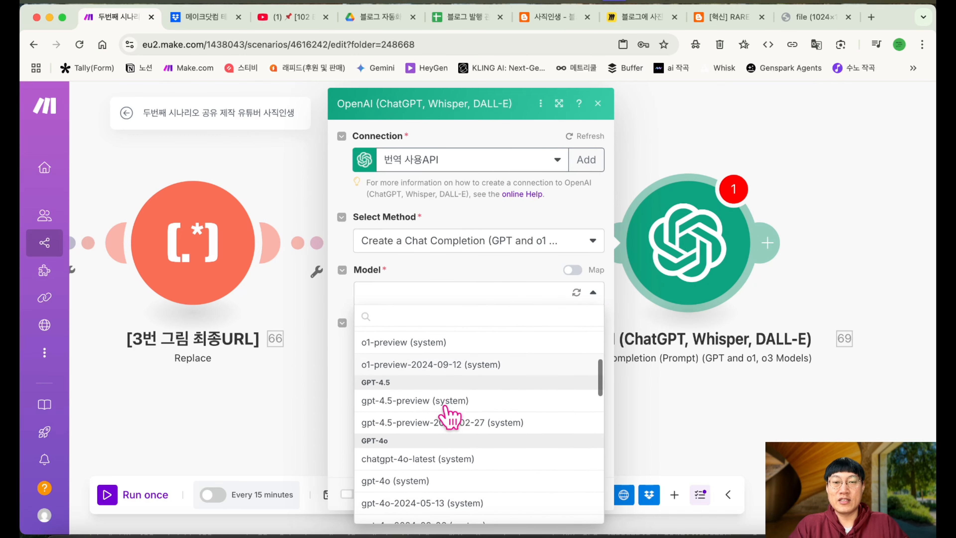
scroll(448, 415, down, 1)
click(425, 452)
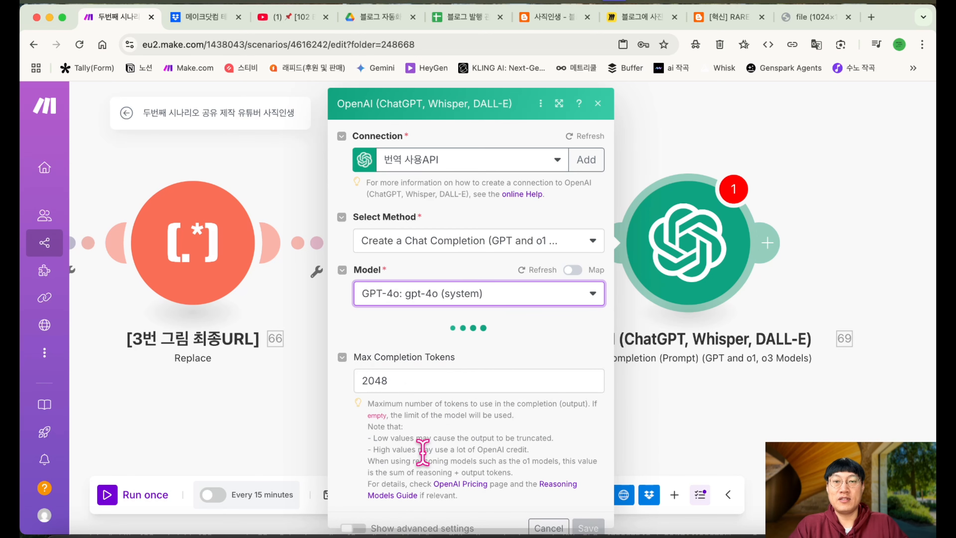
Add Message 1 to the completion module with the role Developer / System
click(410, 341)
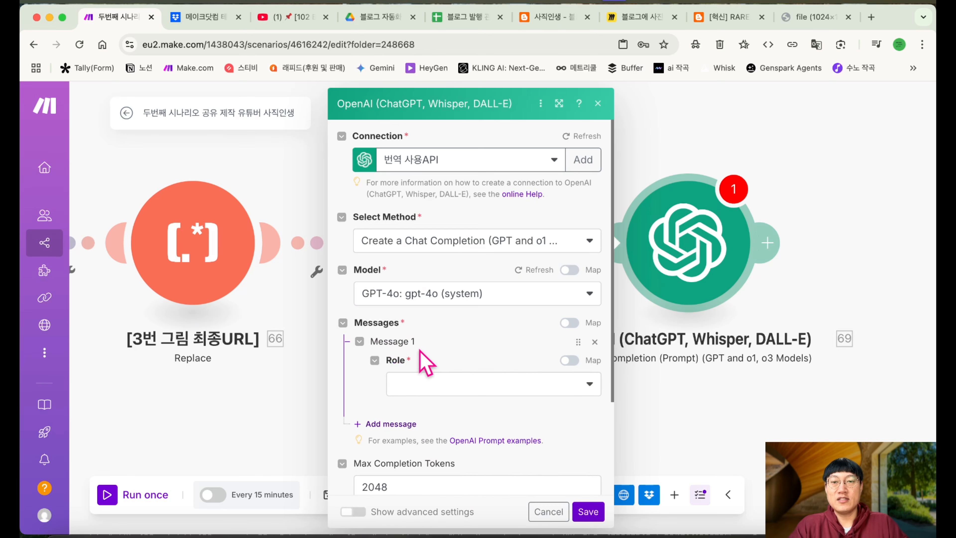
click(431, 387)
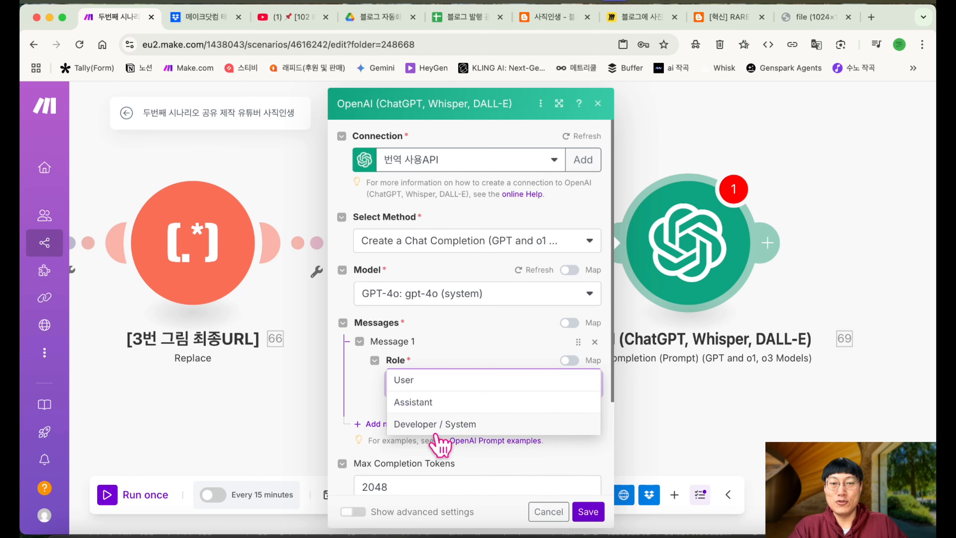
click(437, 424)
scroll(393, 467, down, 1)
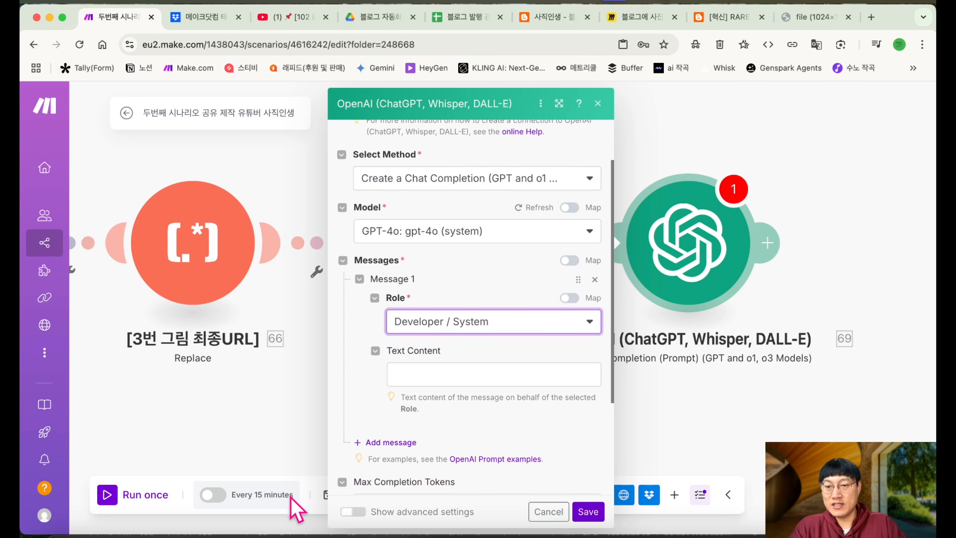
Copy the blog-editor instructions through the [중요지침] paragraph from the memo into Message 1's text content
click(186, 535)
drag(475, 506, 54, 475)
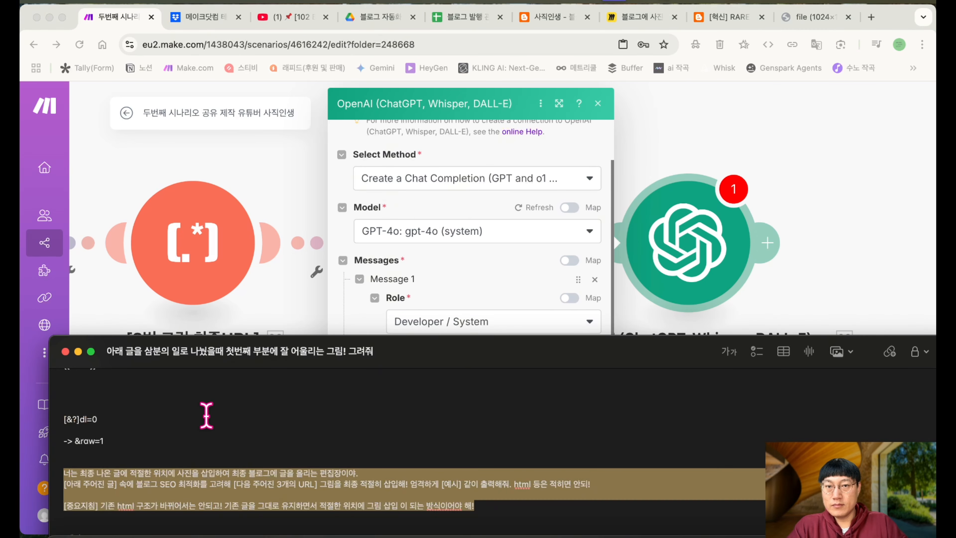
key(super+c)
click(464, 291)
click(421, 371)
key(super+v)
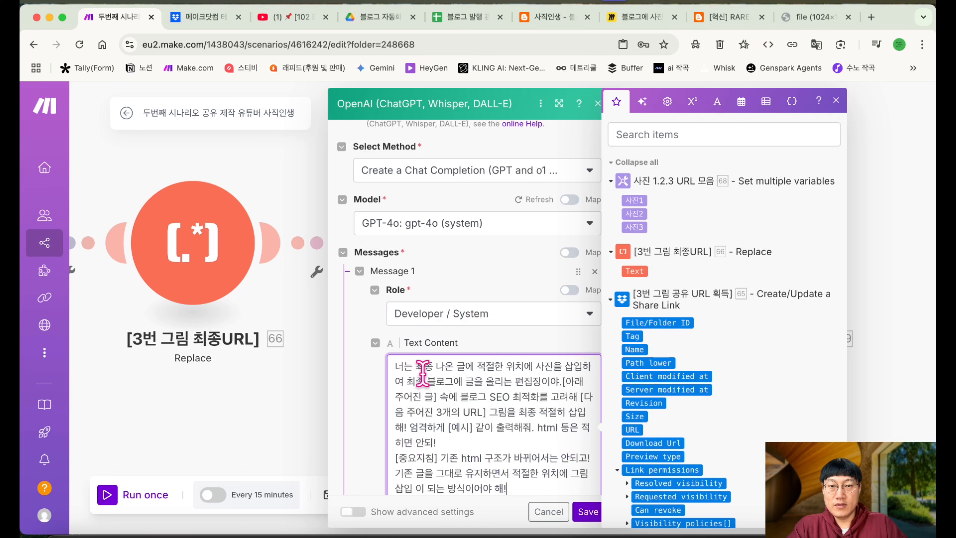
Add Message 2 with the role Developer / System and open its text content for editing
scroll(423, 371, down, 2)
scroll(423, 371, down, 2)
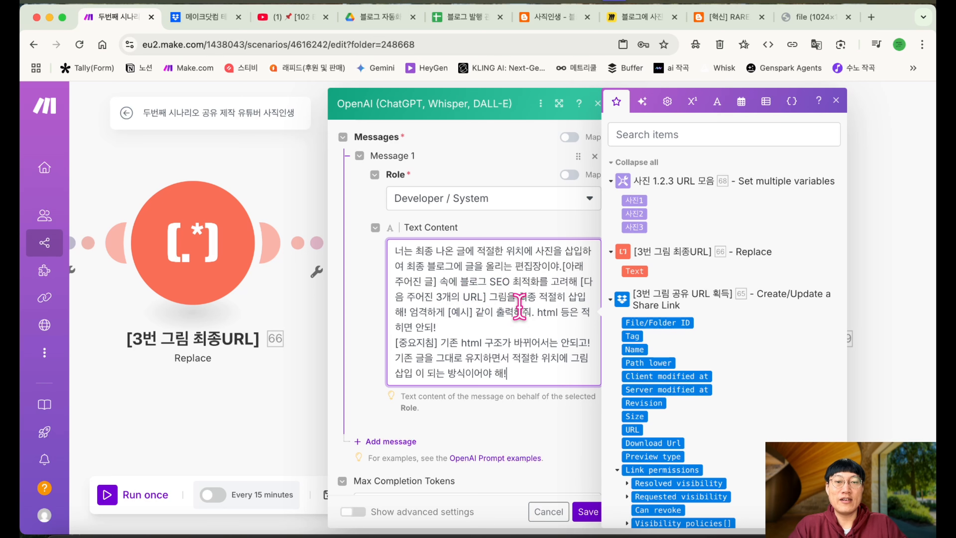
scroll(522, 307, down, 1)
scroll(522, 306, down, 1)
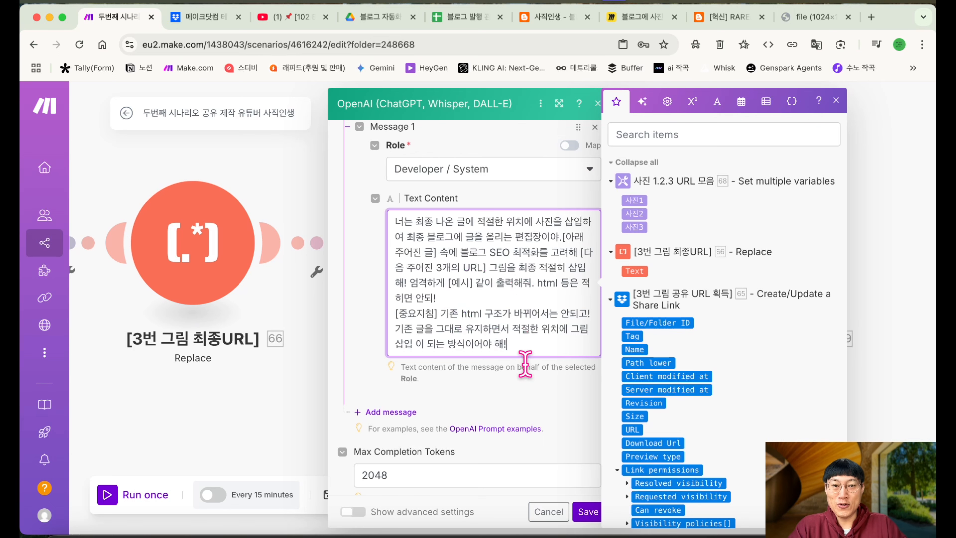
scroll(525, 363, down, 1)
scroll(532, 378, down, 1)
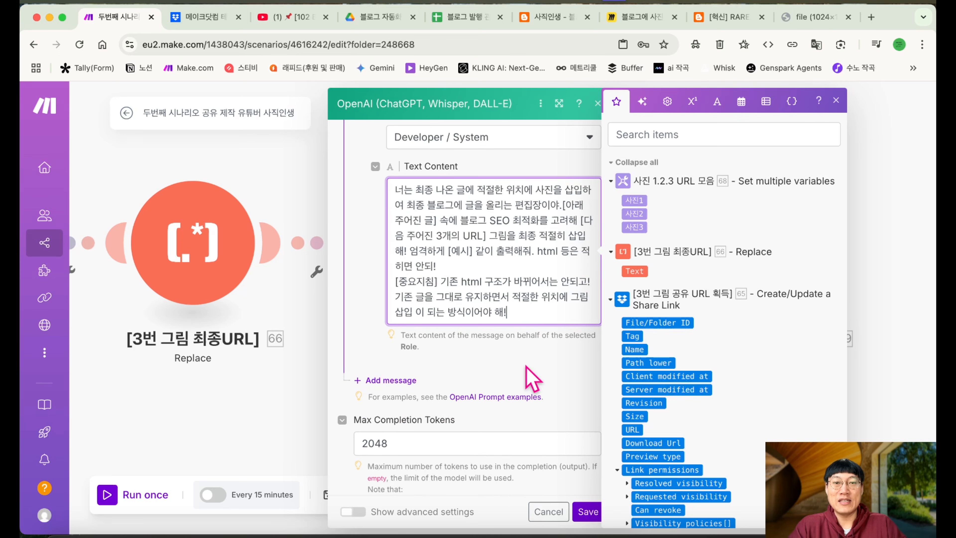
scroll(526, 366, down, 1)
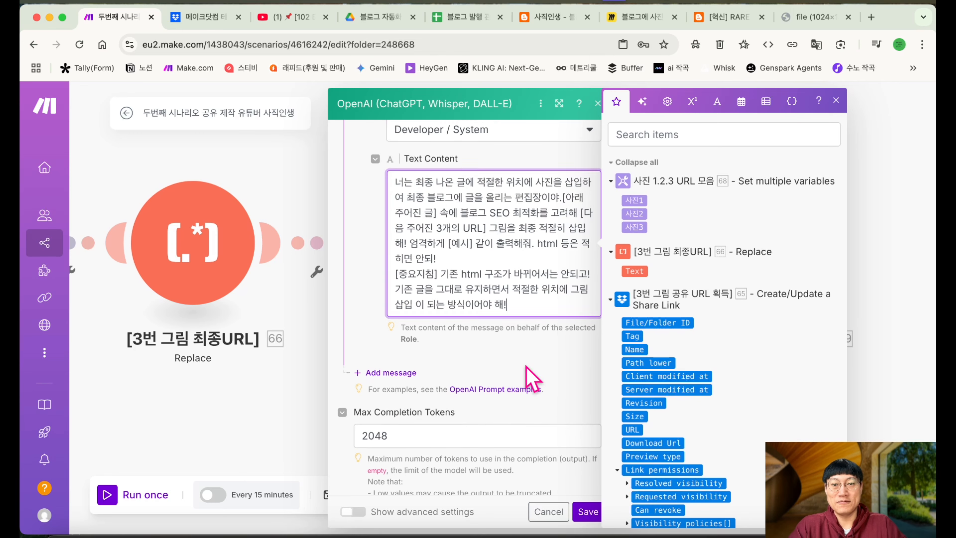
scroll(526, 378, down, 3)
click(391, 300)
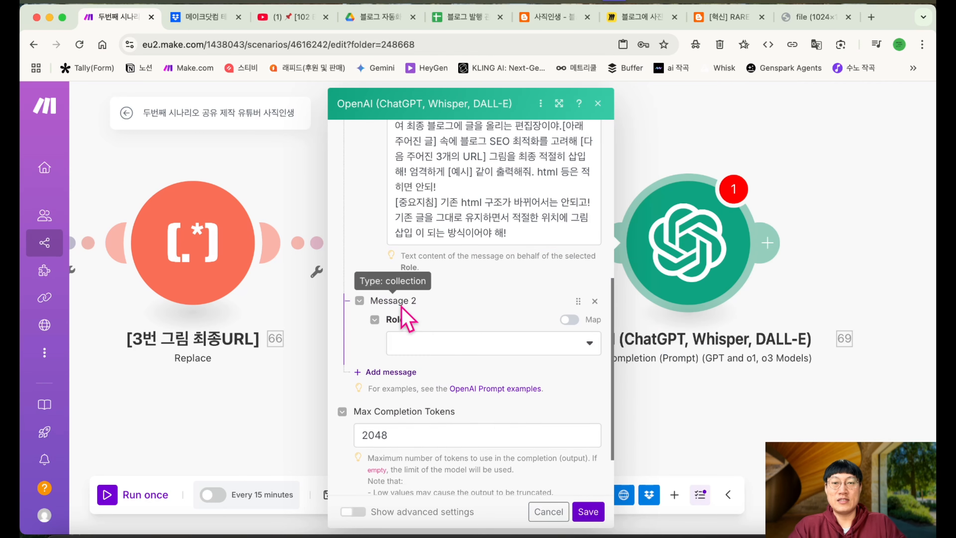
click(445, 342)
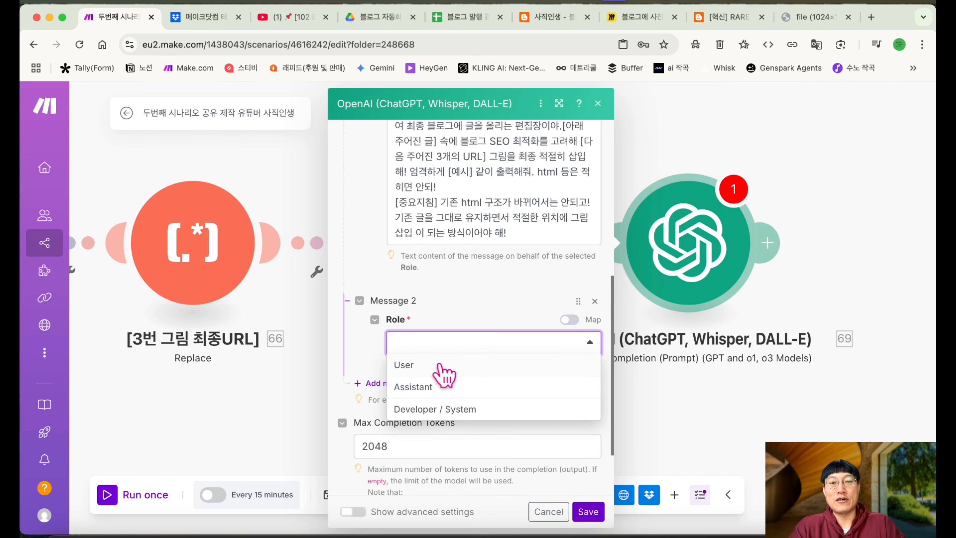
click(429, 409)
click(432, 393)
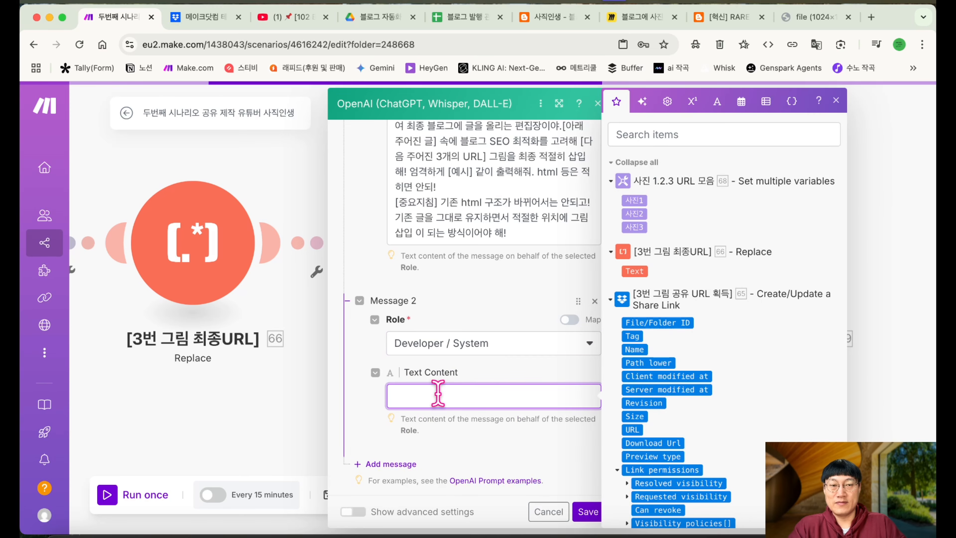
Copy the [예시] HTML sample from the memo into Message 2's text content
click(186, 531)
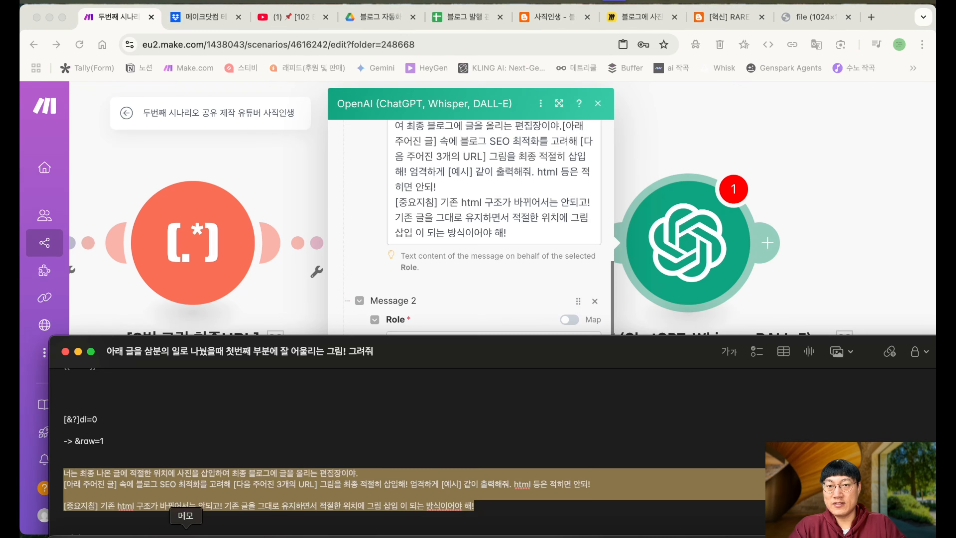
scroll(226, 472, down, 2)
drag(604, 473, 53, 173)
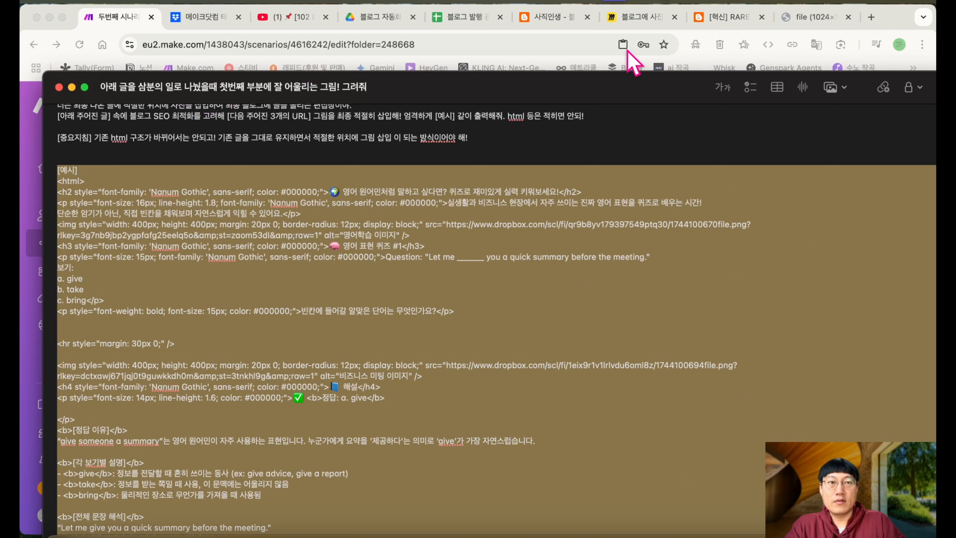
drag(638, 90, 595, 502)
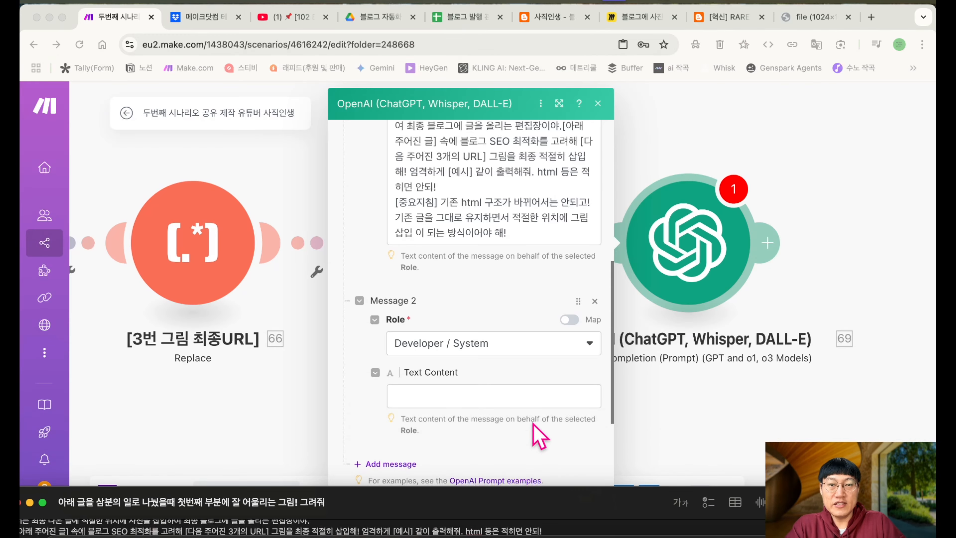
click(522, 410)
key(super+v)
Add Message 3 to the completion module with the role User
scroll(493, 358, down, 5)
scroll(492, 357, down, 1)
click(392, 347)
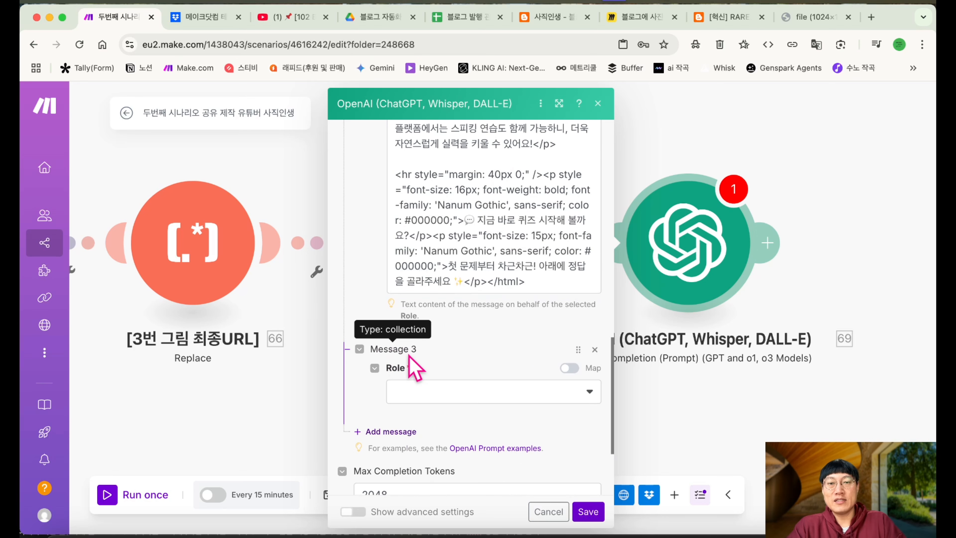
click(430, 399)
click(427, 392)
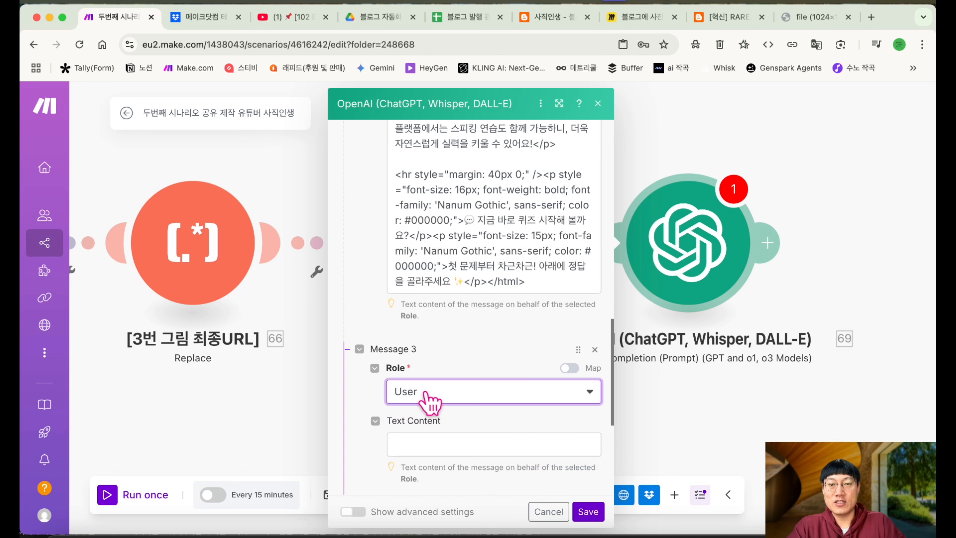
scroll(463, 376, down, 1)
Paste the [아래 주어진글] and [다음 주어진 3개의 URL] template into Message 3's text content and clear what follows the first heading
click(427, 402)
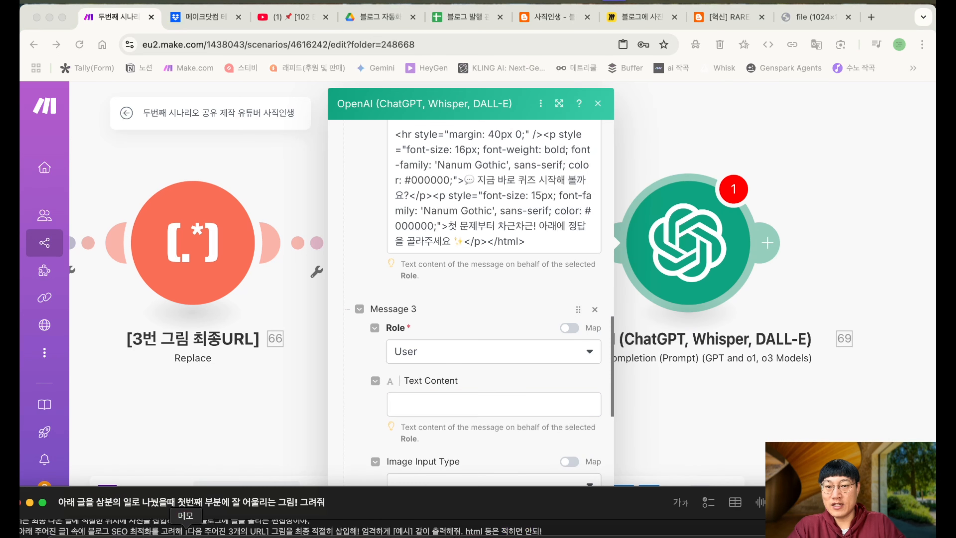
key(super+v)
click(532, 400)
key(BackSpace)
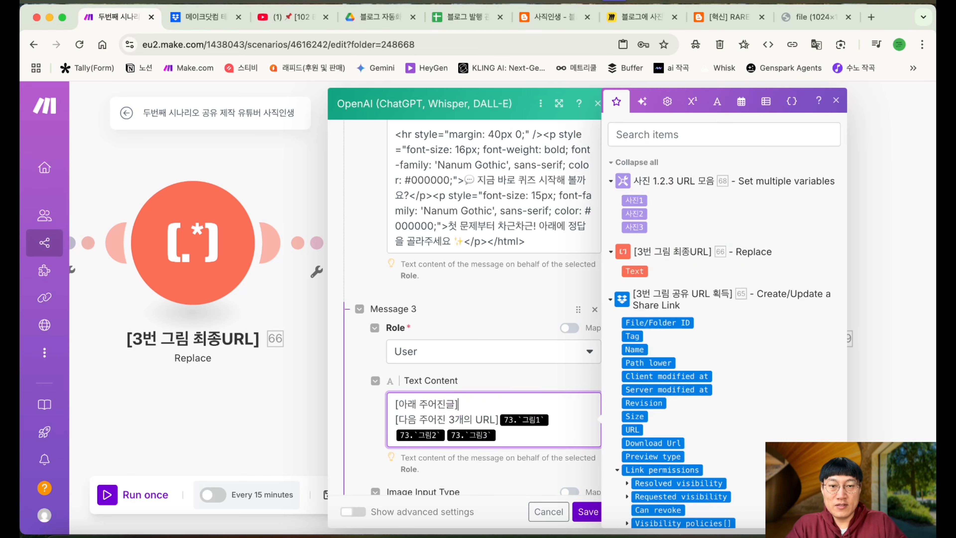
Insert the Google Sheets HTML (I) value on a new line under [아래 주어진글] in Message 3
key(Return)
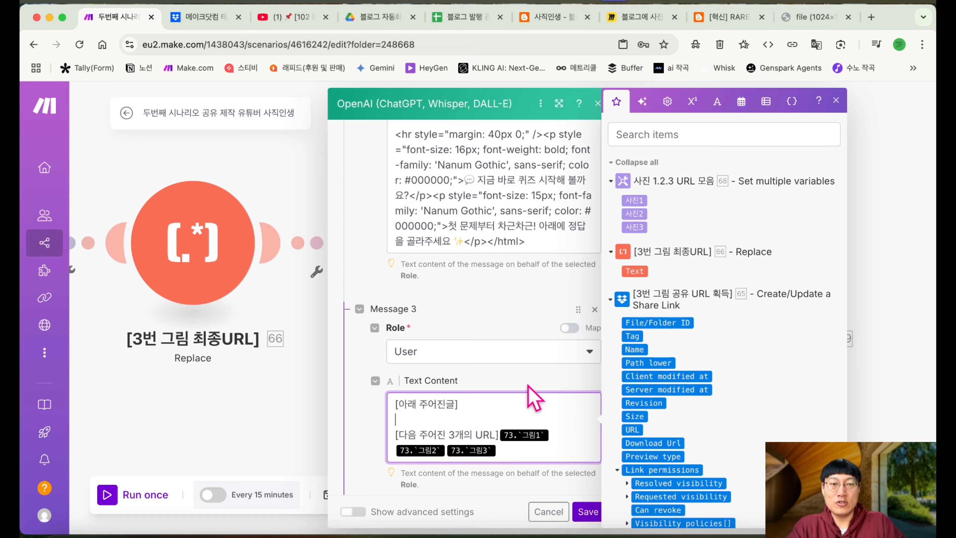
scroll(690, 372, down, 10)
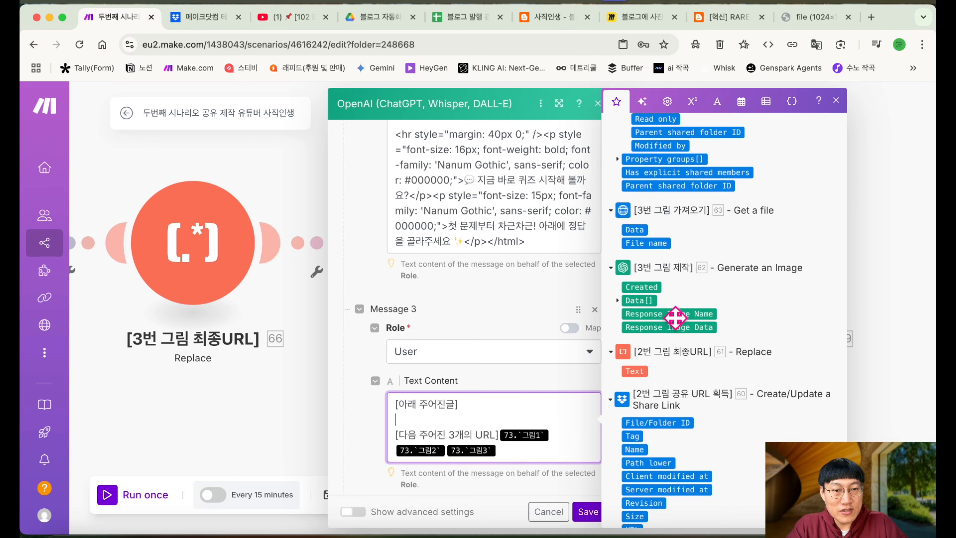
scroll(677, 324, down, 15)
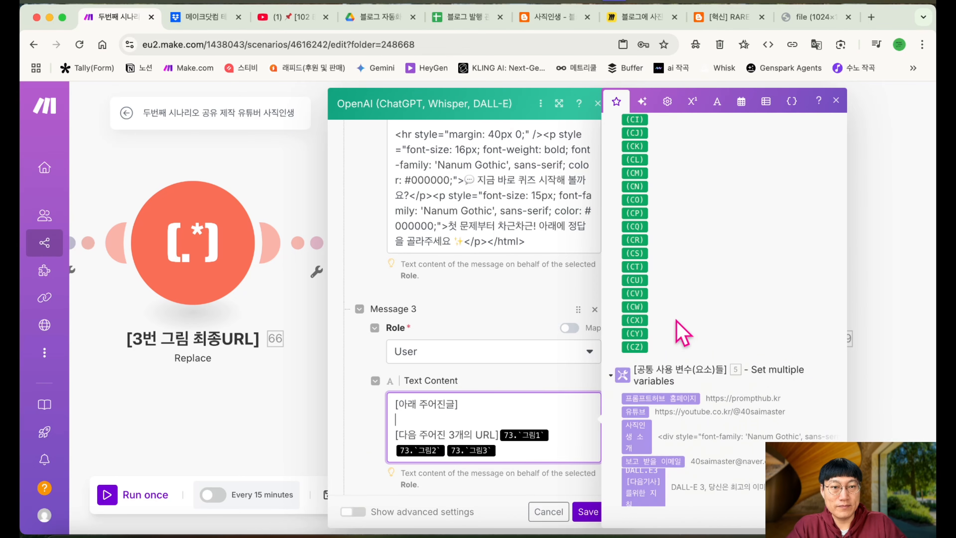
scroll(677, 321, up, 10)
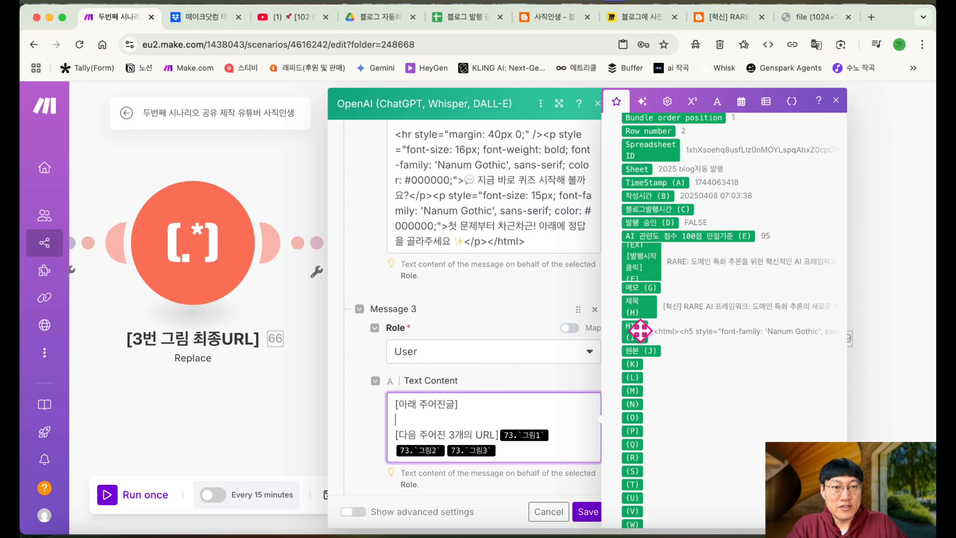
click(640, 330)
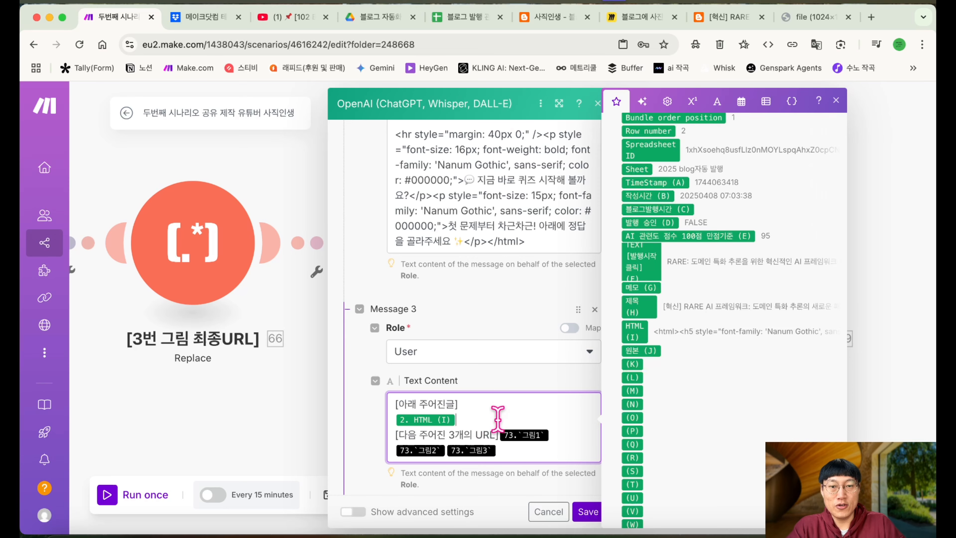
Replace the old 그림 placeholders under [다음 주어진 3개의 URL] with the variables 사진1, 사진2 and 사진3
key(BackSpace)
key(BackSpace)
key(BackSpace)
key(BackSpace)
key(Return)
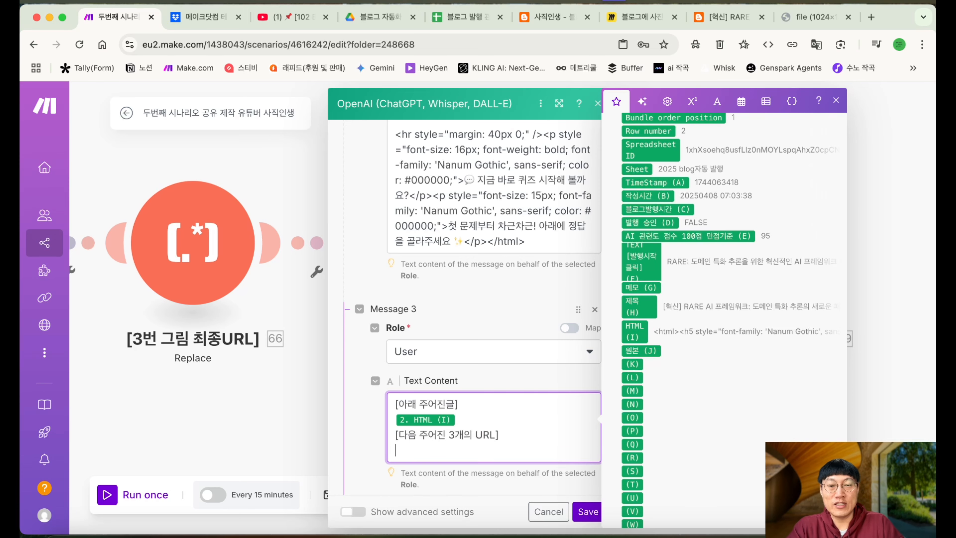
scroll(629, 312, up, 15)
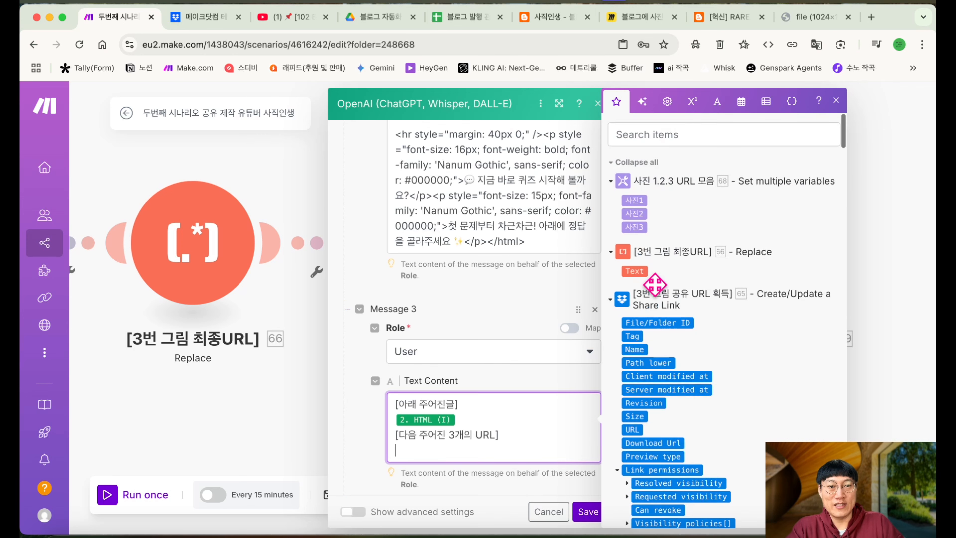
click(633, 198)
click(641, 213)
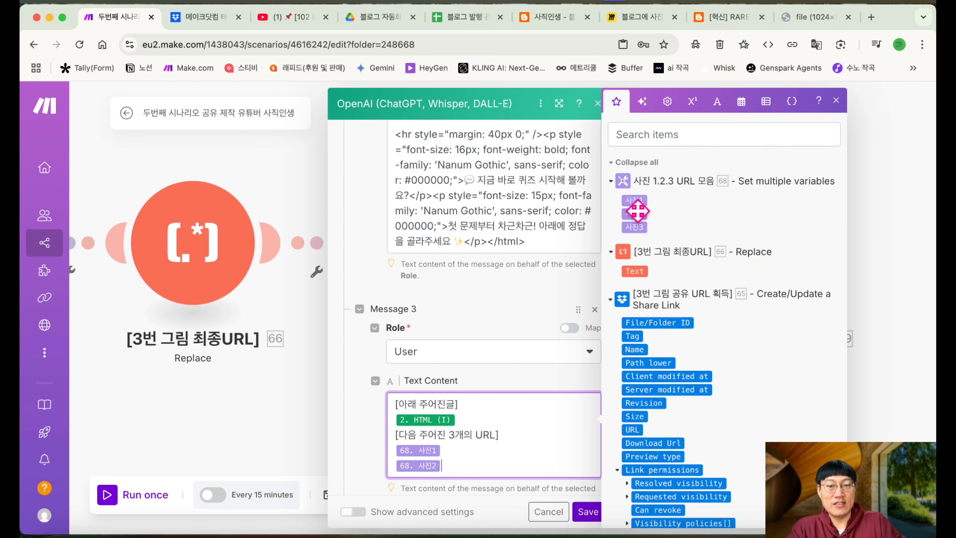
drag(636, 225, 487, 427)
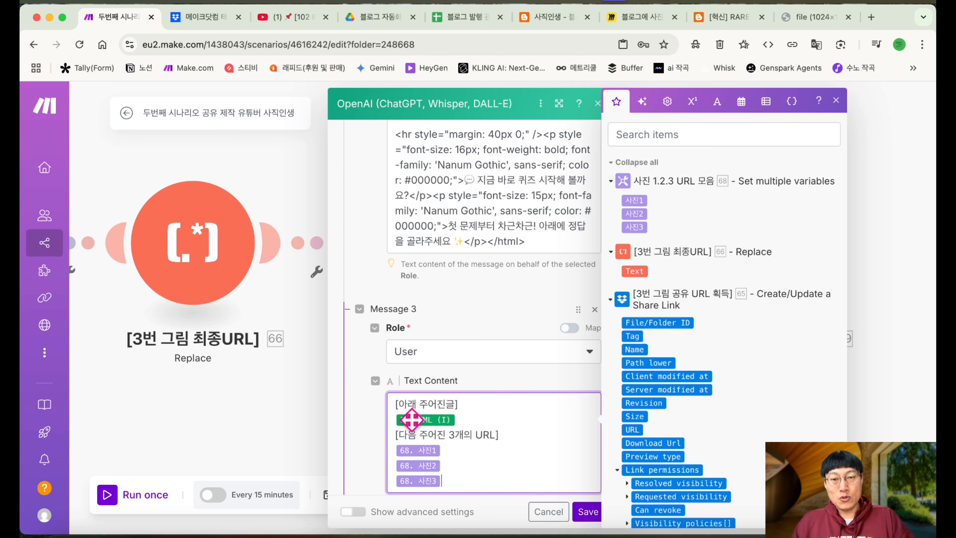
Separate the [예시] heading from the HTML sample with a blank line in Message 2's text content
scroll(489, 347, up, 10)
scroll(487, 341, up, 10)
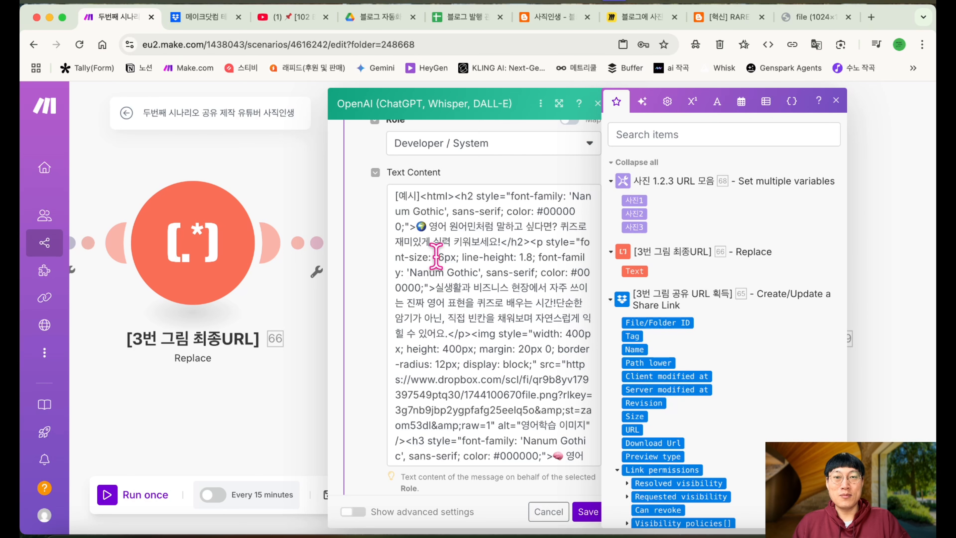
click(422, 199)
key(Return)
key(Return)
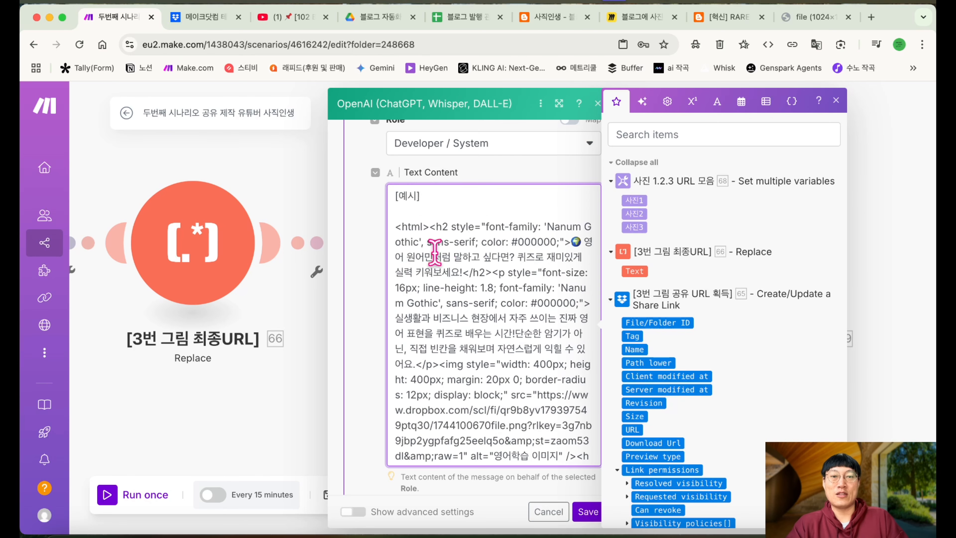
Save the OpenAI completion module's settings and rename the module 글+그림! 새로운 모습 글 html 생성
click(585, 511)
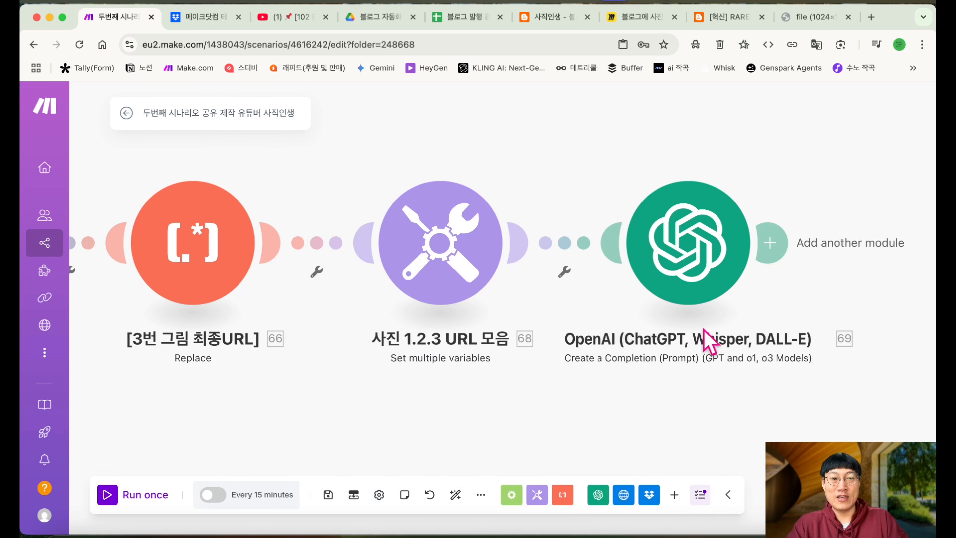
right_click(689, 251)
click(742, 314)
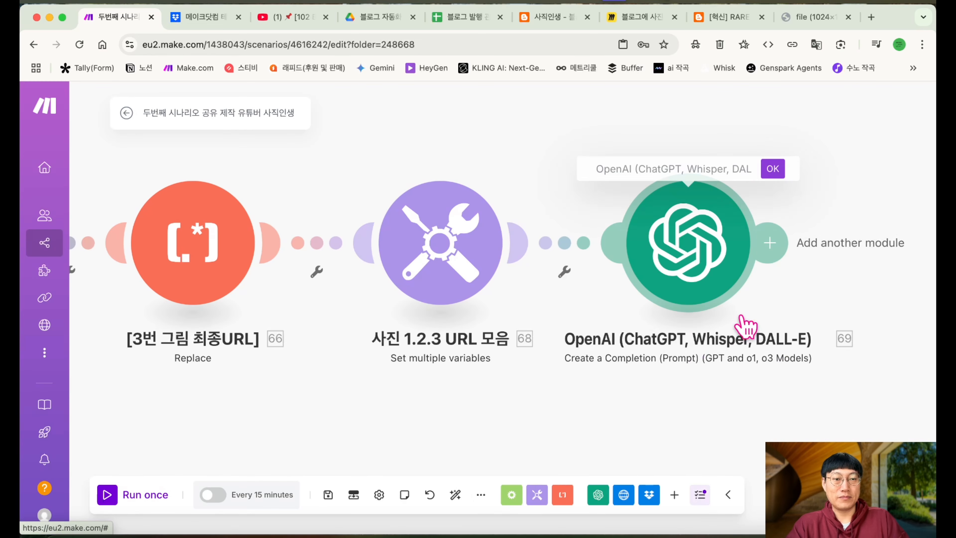
text(글+그림! 새로운 모습 글 html 생성)
key(Return)
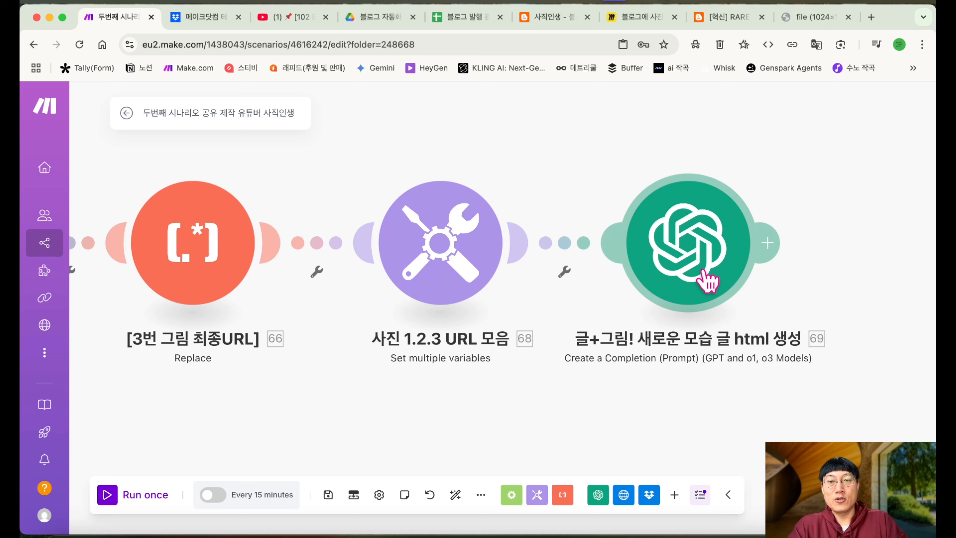
Auto-align the scenario's modules and connect the detached Blogger module to the end of the chain, after the HTML-generating GPT module
click(430, 495)
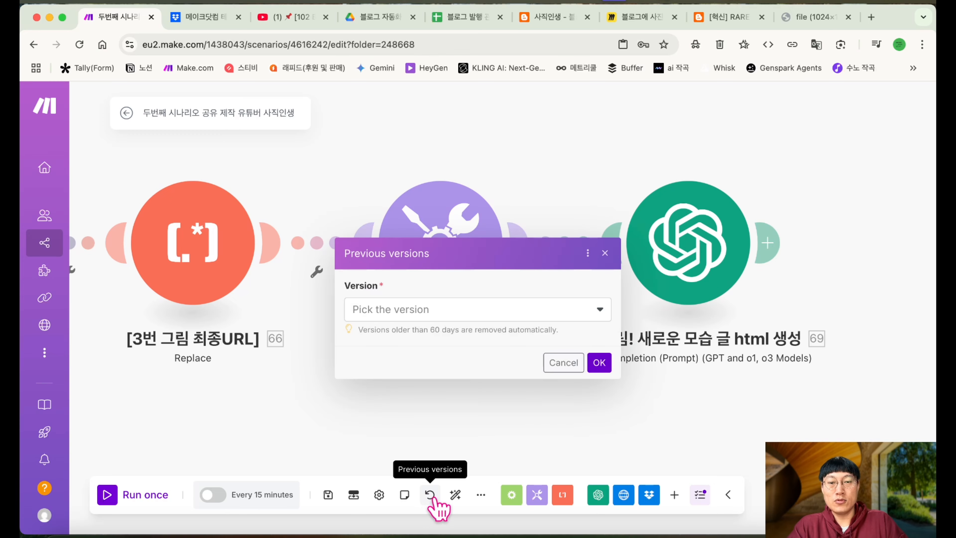
click(563, 362)
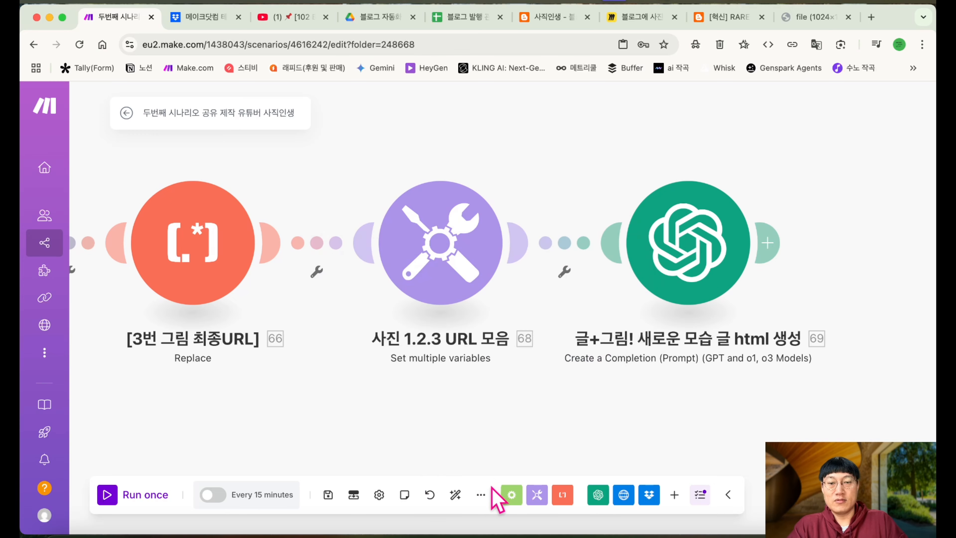
click(455, 494)
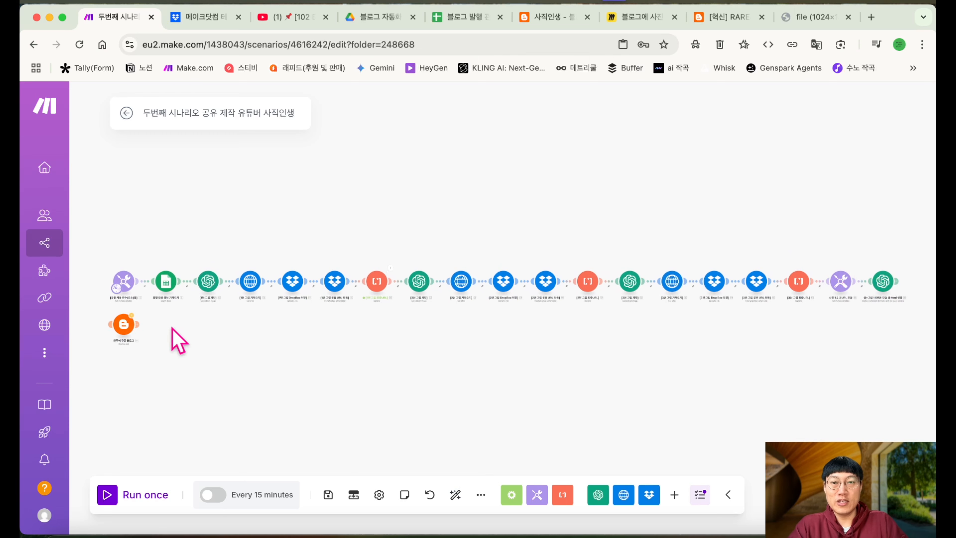
drag(128, 329, 921, 304)
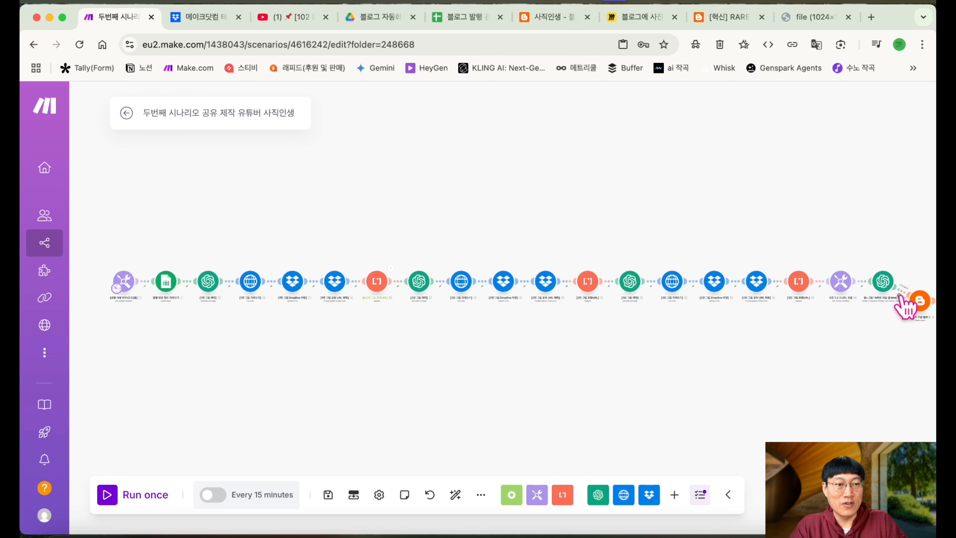
Clear the label and the Row number condition from the filter between the GPT module and the Blogger module, and save it
scroll(895, 299, up, 10)
drag(756, 356, 497, 370)
click(643, 311)
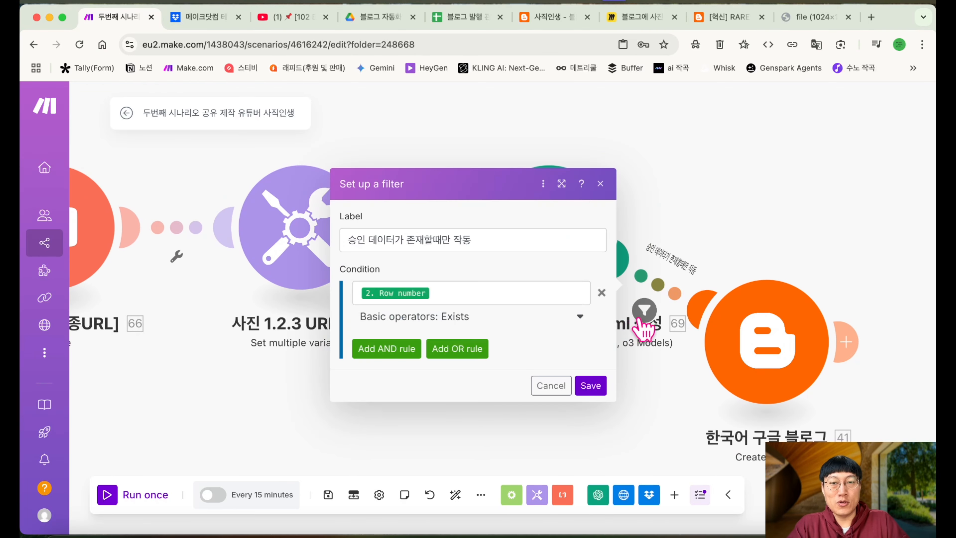
click(600, 183)
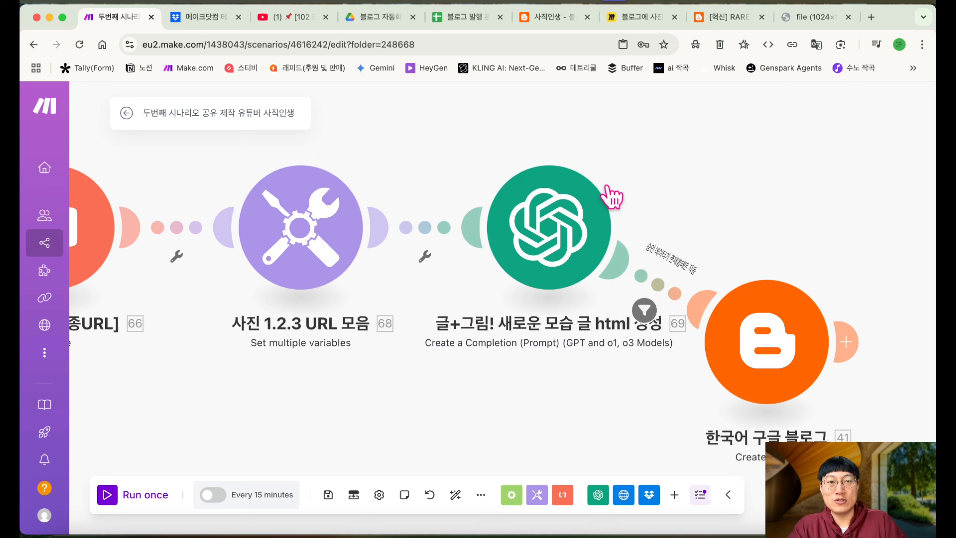
click(644, 309)
click(554, 242)
key(super+a)
key(BackSpace)
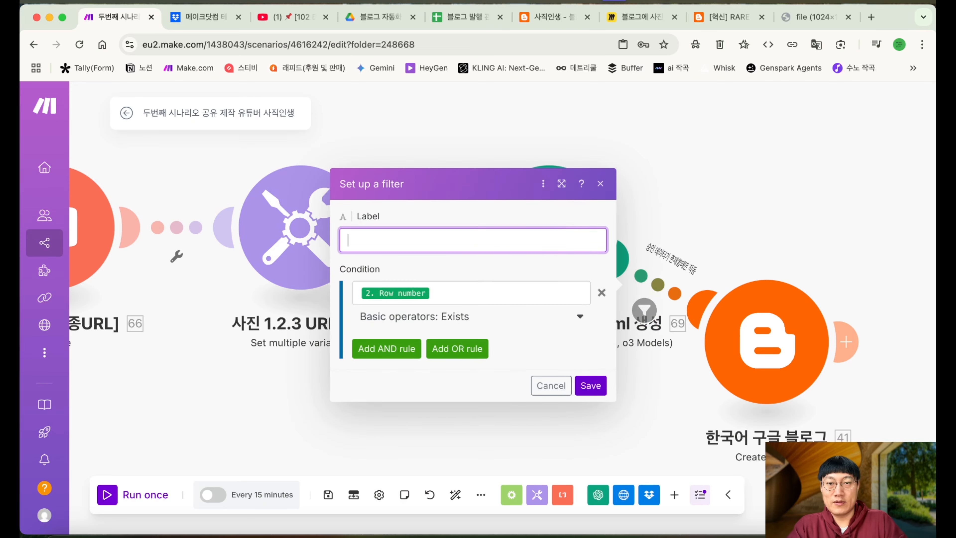
click(472, 286)
key(BackSpace)
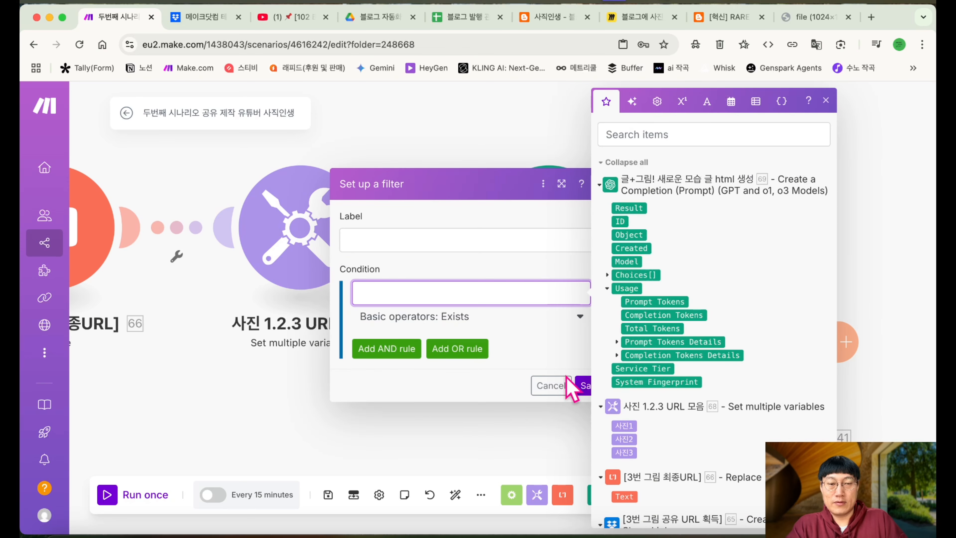
click(584, 385)
Start a filter between the 발행 대상 정보 가져오기 and [1번 그림 제작] modules and label it 승인 데이터가 존재할때만 작동
scroll(388, 384, left, 15)
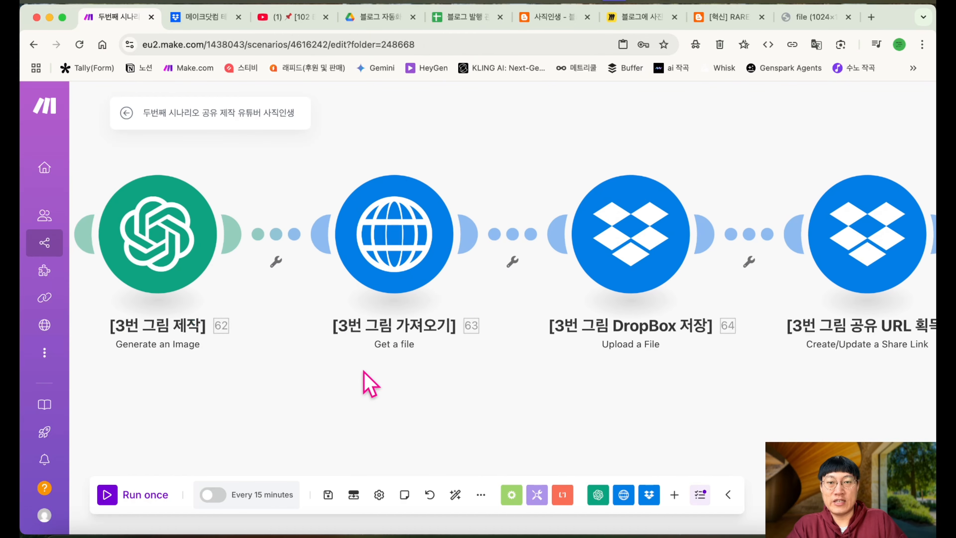
scroll(371, 384, left, 20)
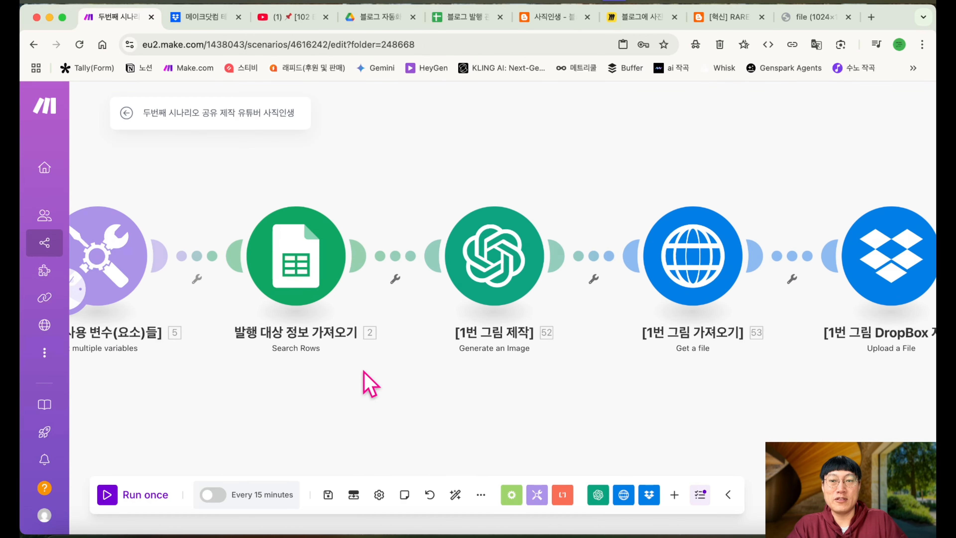
scroll(370, 384, left, 5)
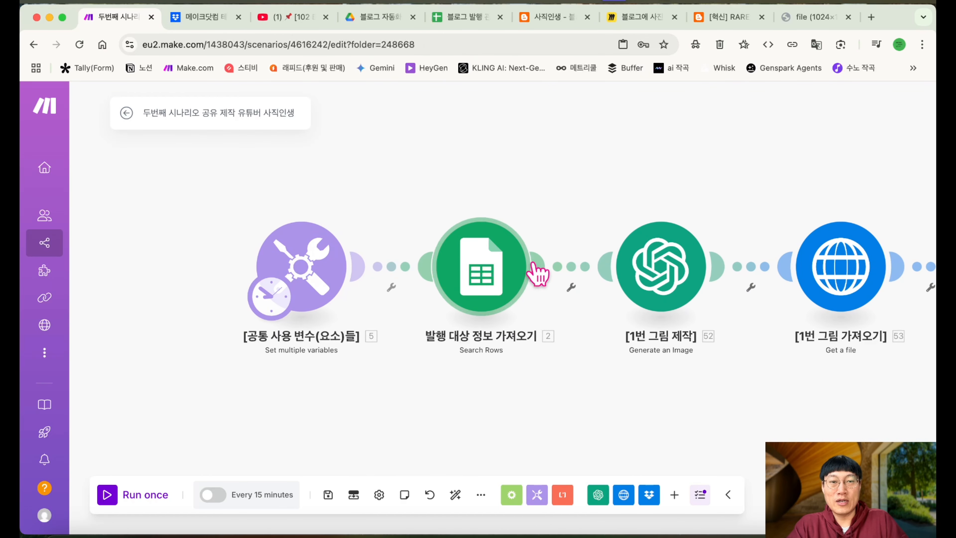
click(575, 271)
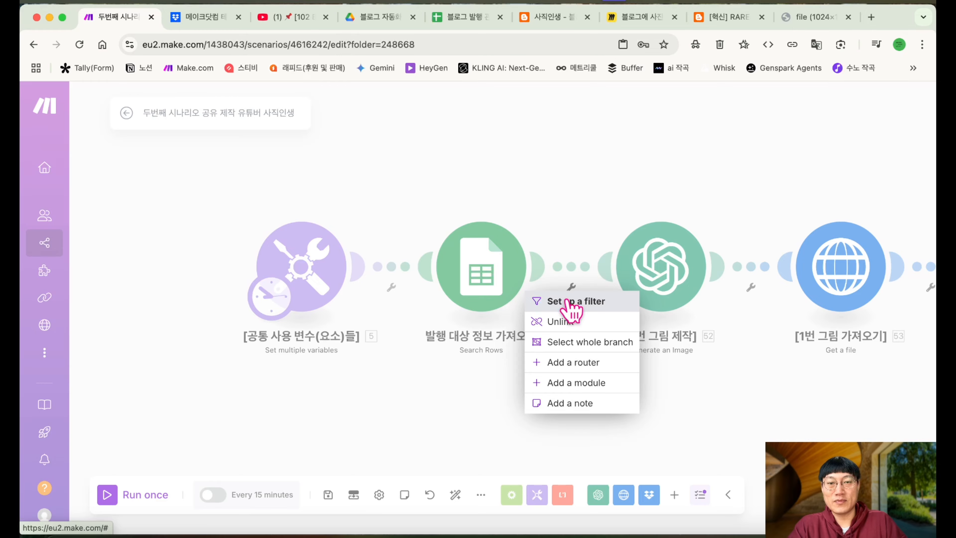
click(466, 12)
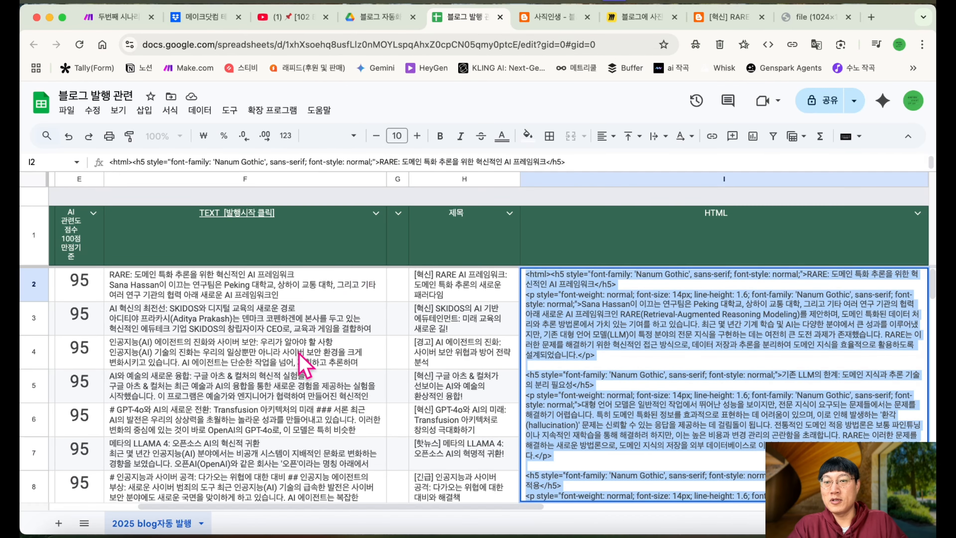
scroll(309, 362, left, 5)
click(301, 362)
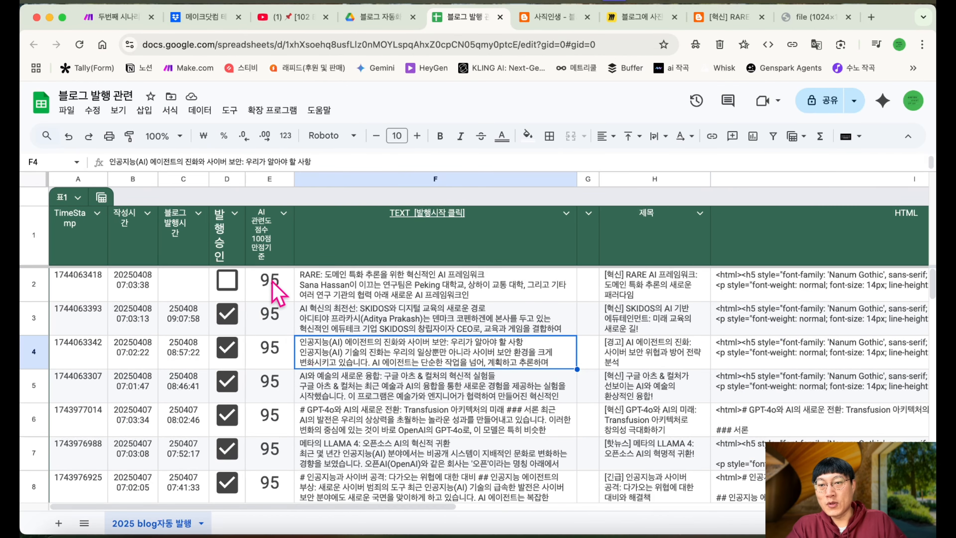
click(132, 23)
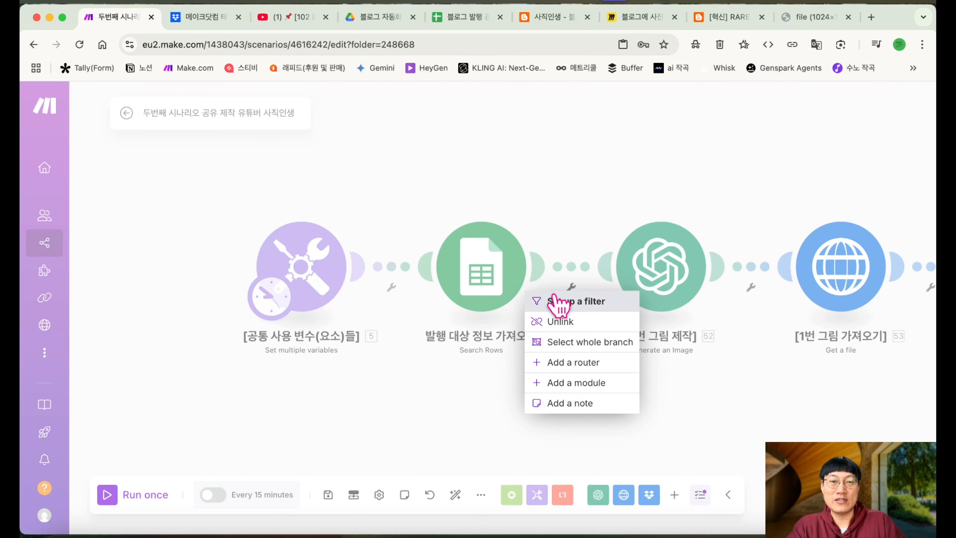
click(559, 301)
click(712, 213)
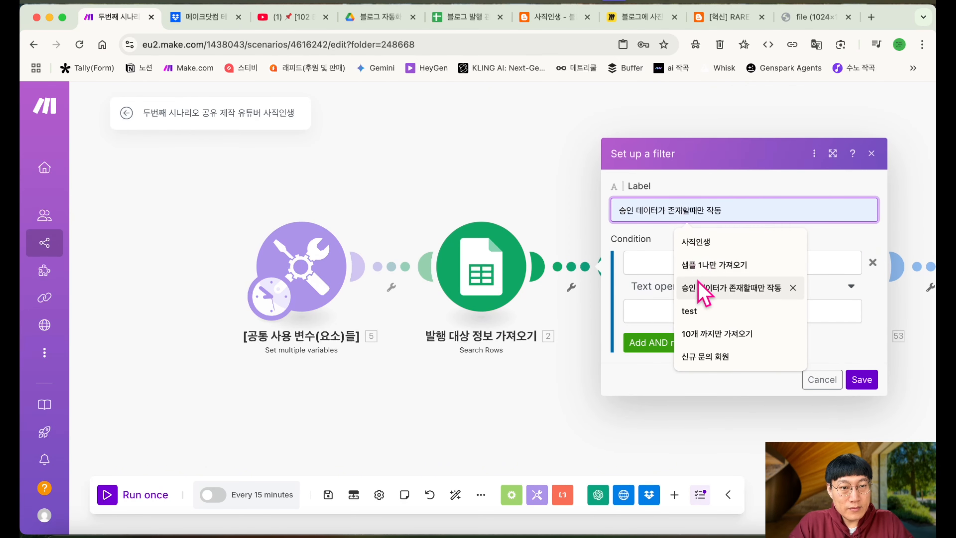
click(702, 295)
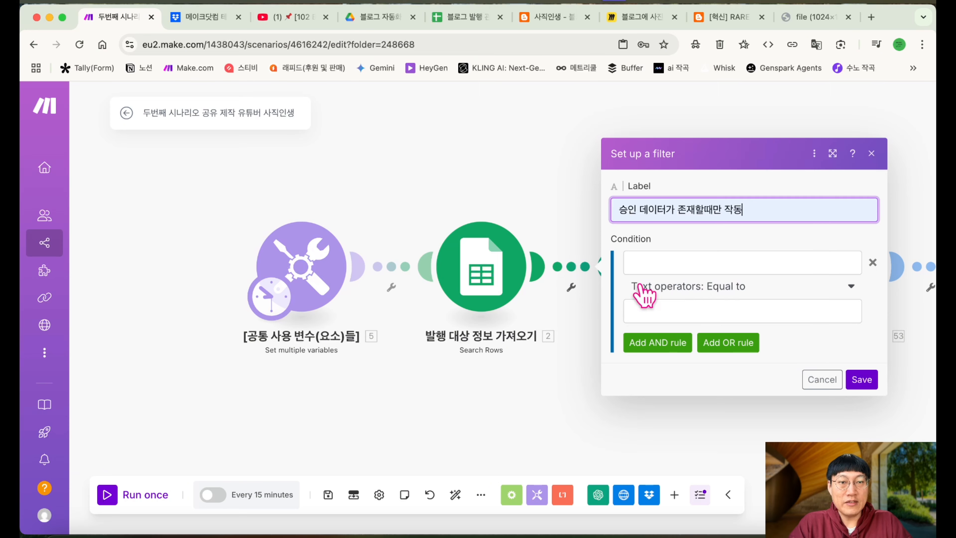
Set the filter's condition to Row number from Search Rows with the Exists operator, and save the filter and the scenario
click(725, 263)
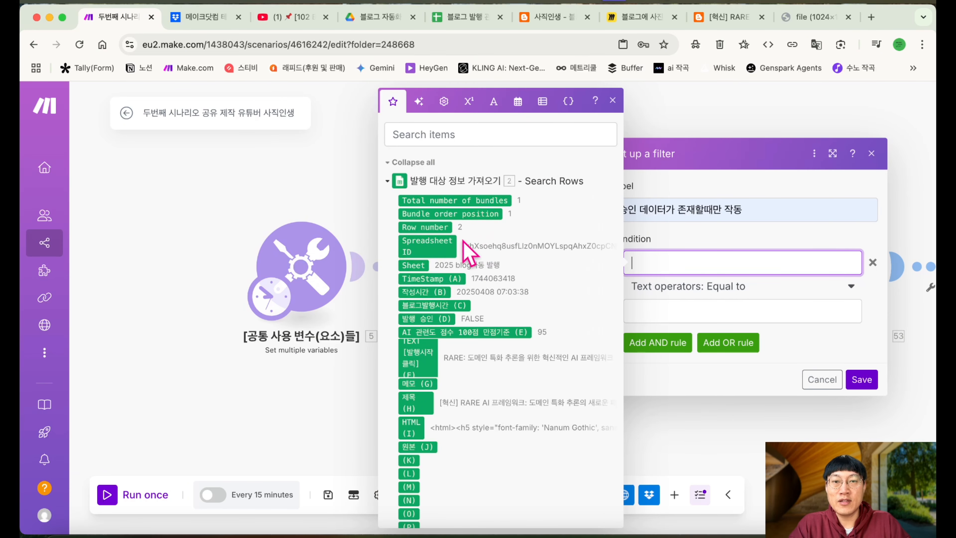
click(437, 227)
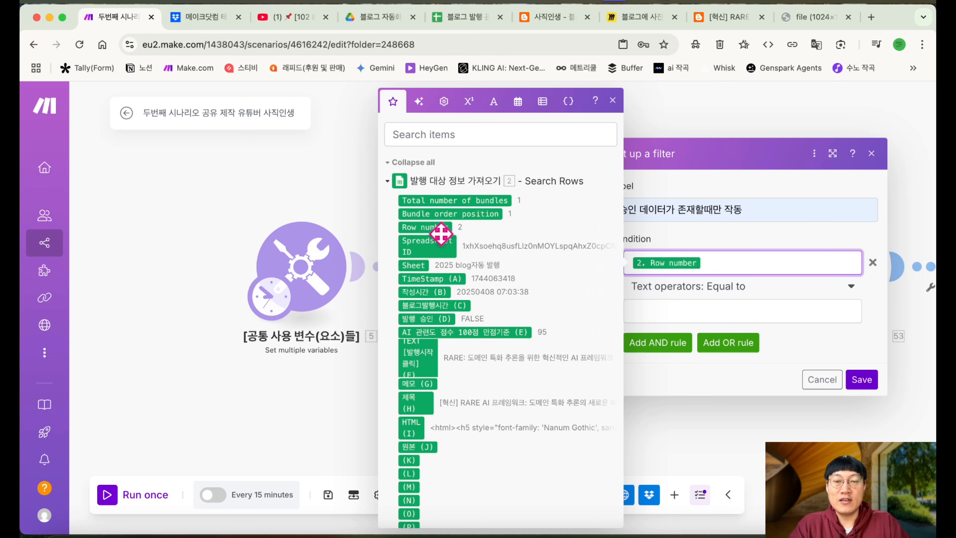
click(465, 16)
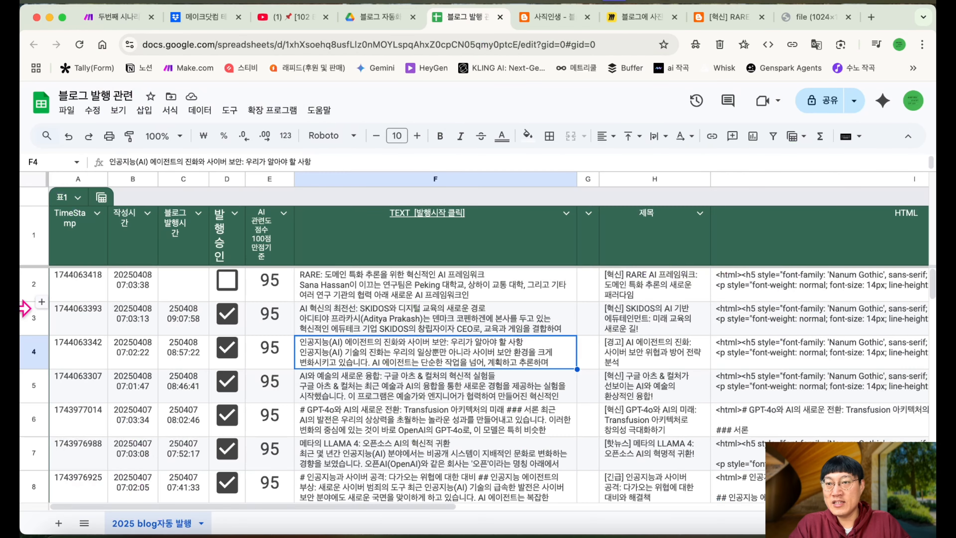
click(119, 17)
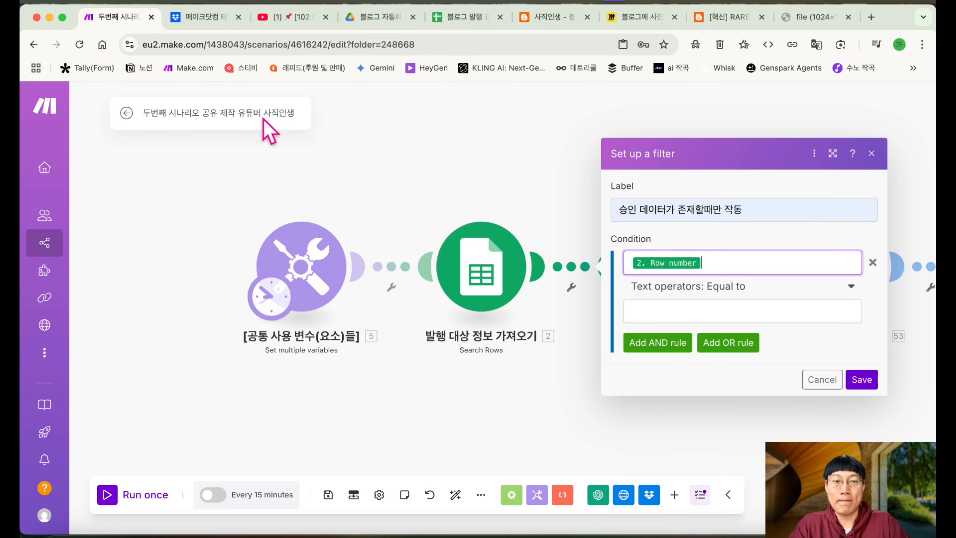
click(784, 290)
click(702, 343)
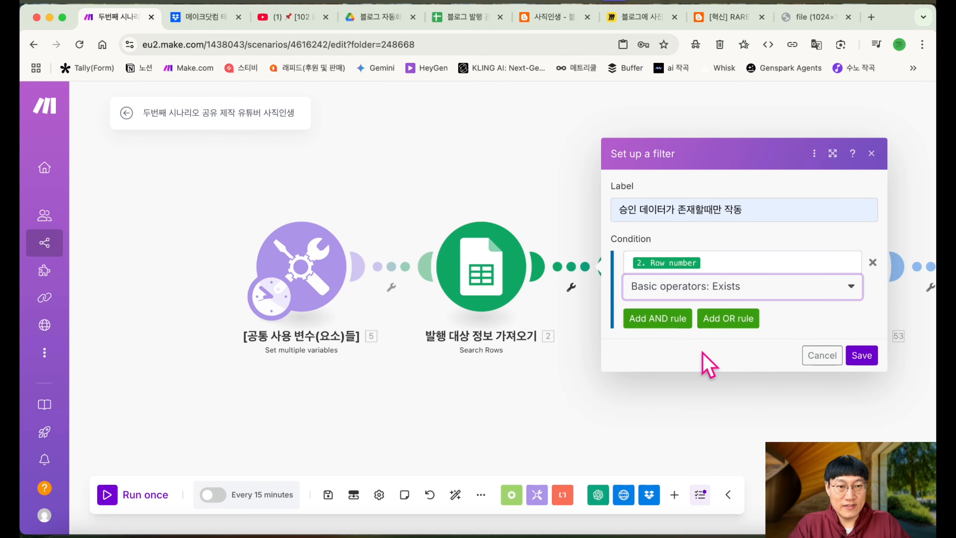
click(869, 355)
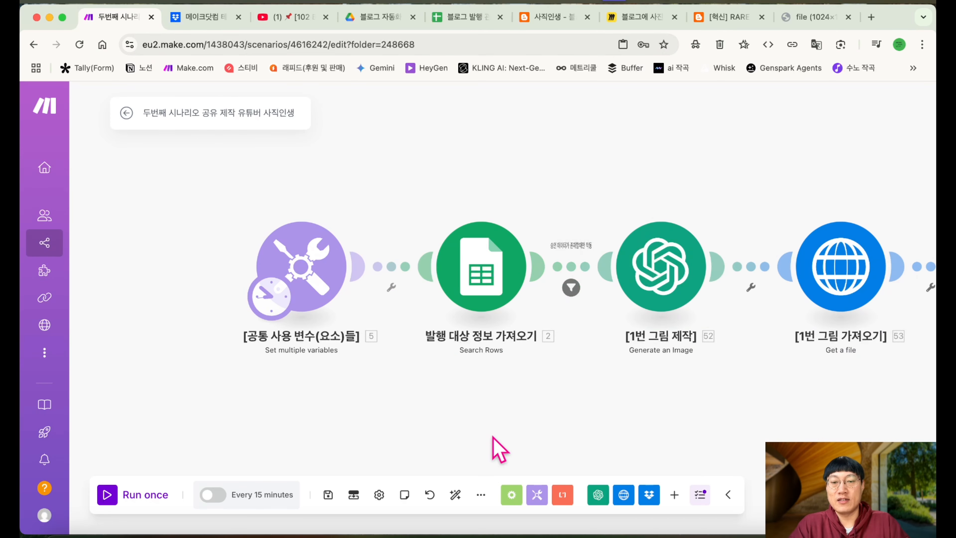
click(328, 494)
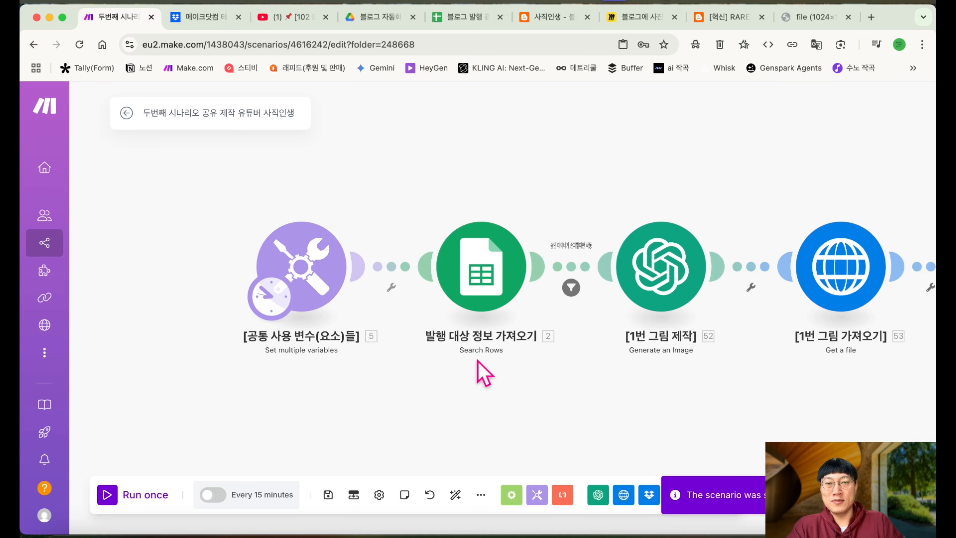
Switch to the Miro board and review the diagram of the base scenario, the image and URL preparation sets, and the final HTML processing
scroll(477, 360, up, 2)
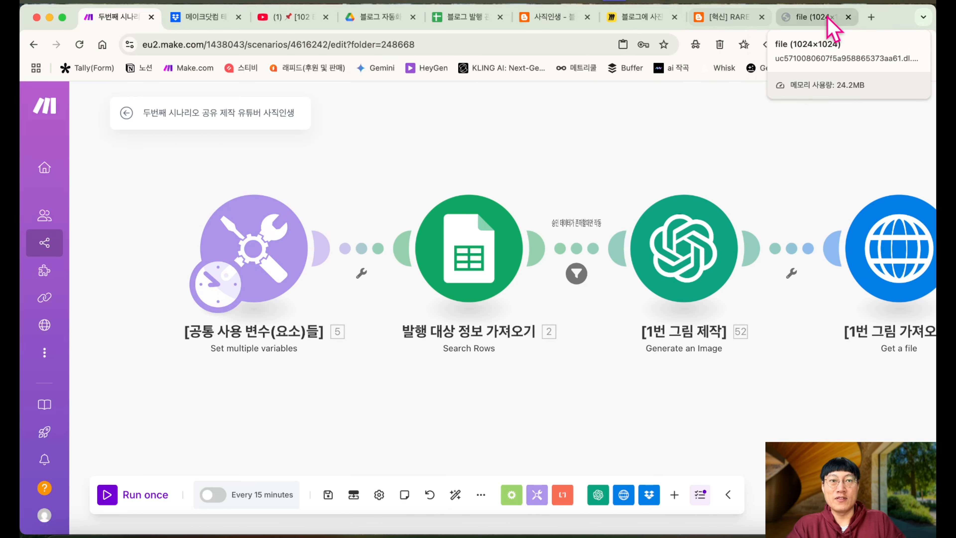
click(625, 18)
scroll(523, 295, up, 5)
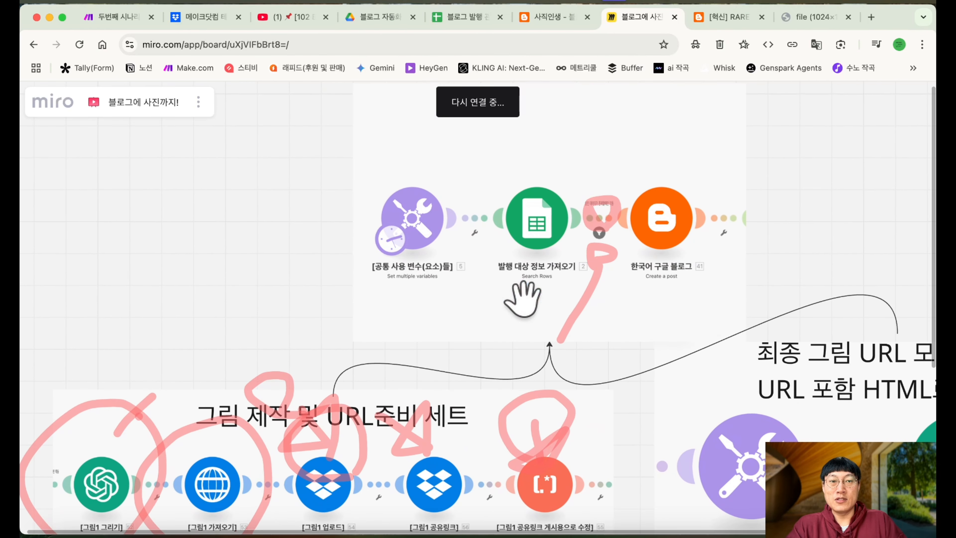
scroll(523, 299, right, 3)
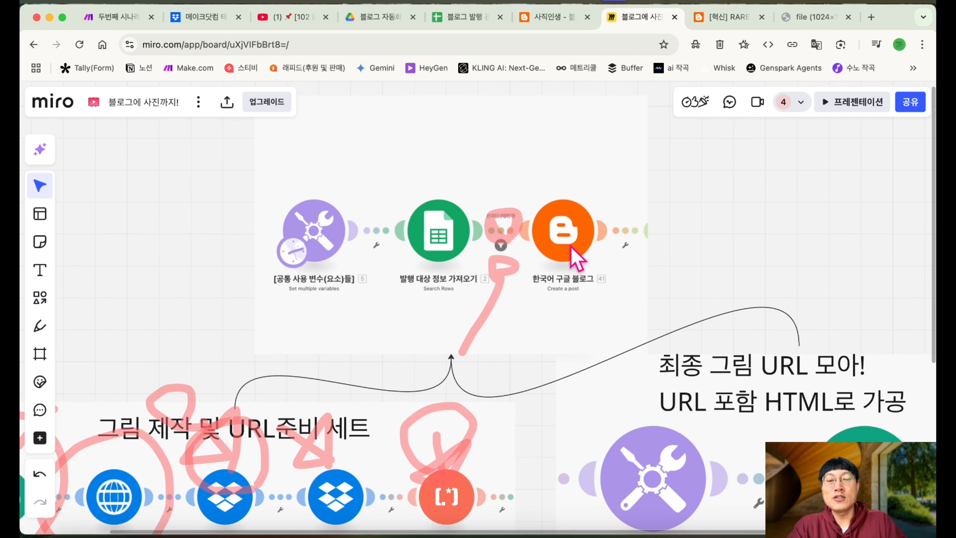
scroll(542, 292, down, 5)
scroll(542, 292, left, 5)
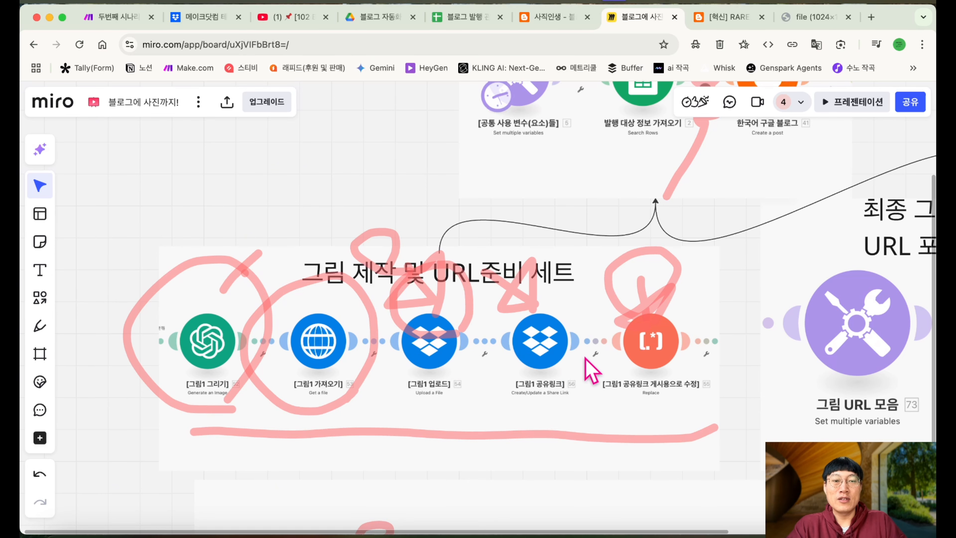
scroll(586, 372, right, 5)
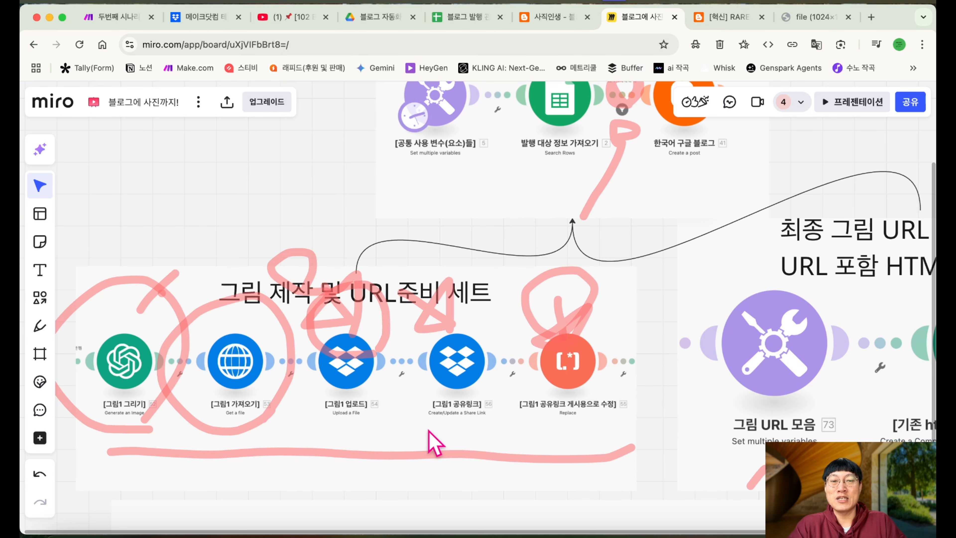
scroll(702, 367, right, 5)
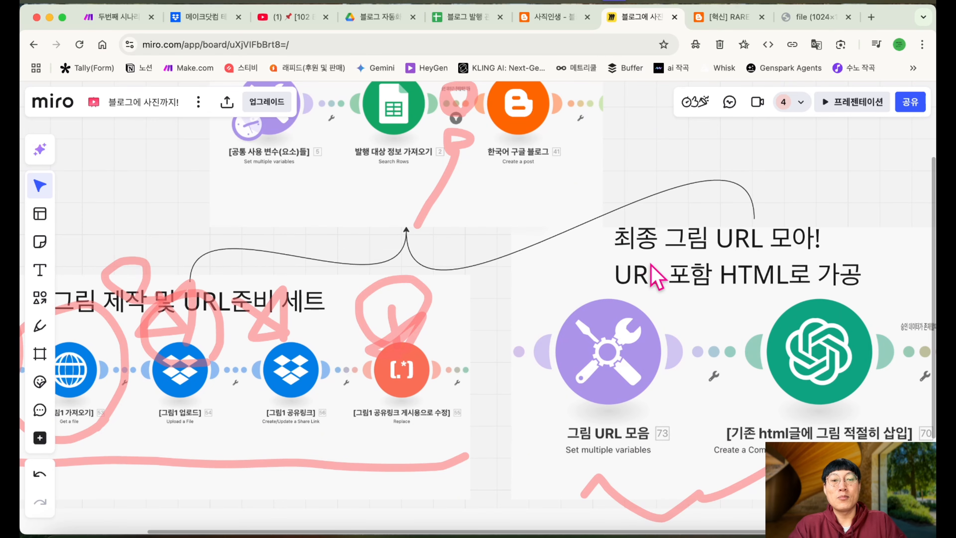
scroll(291, 411, left, 3)
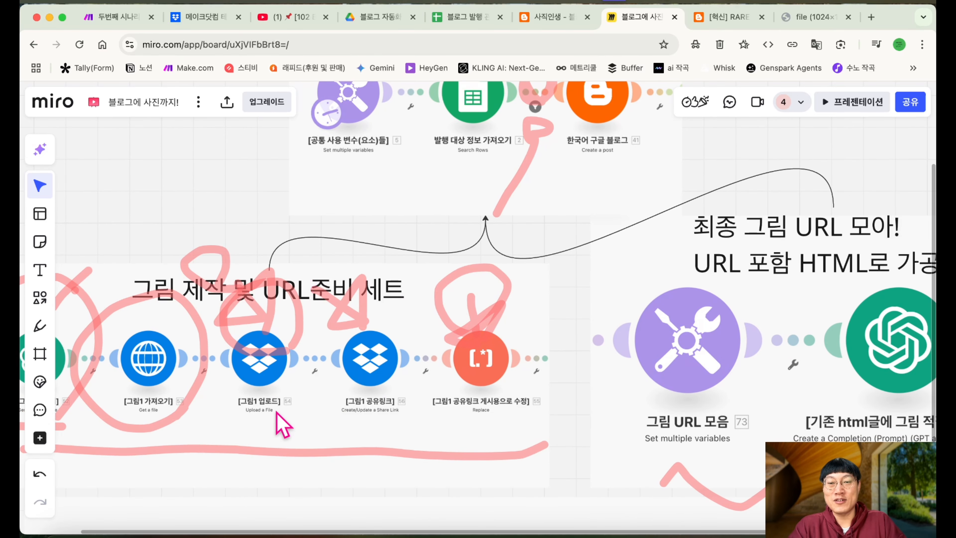
scroll(283, 425, down, 6)
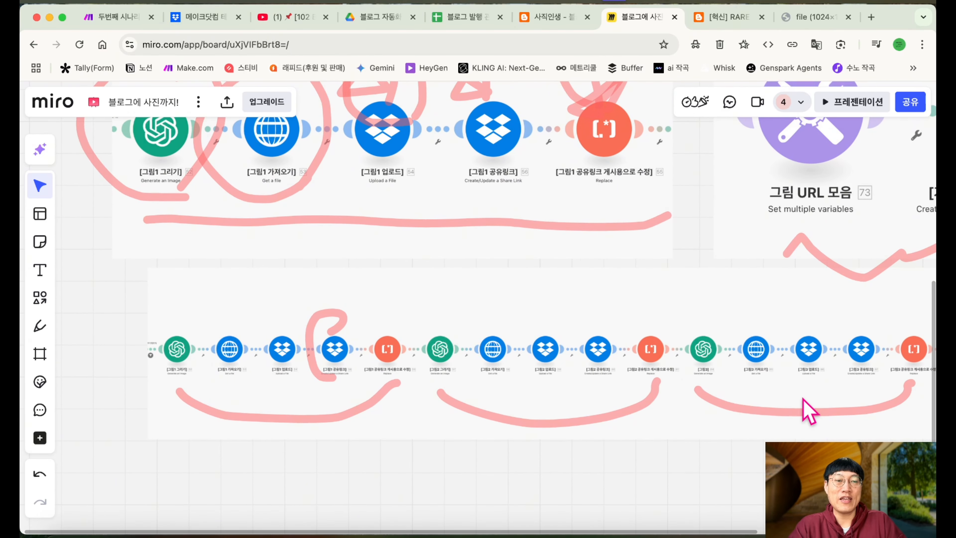
Review the diagram's final HTML processing part, then open the first article's HTML cell in the blog spreadsheet to examine its source
scroll(808, 411, right, 10)
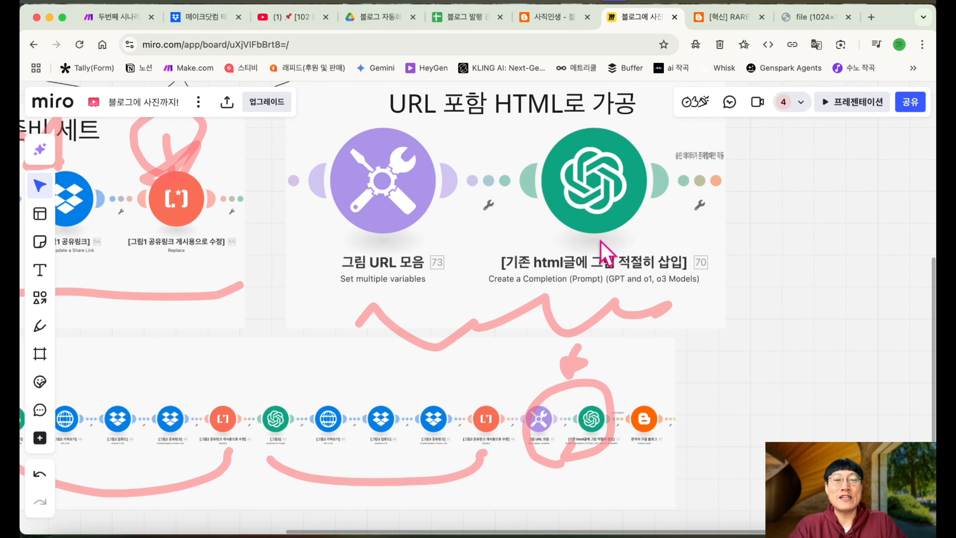
click(469, 17)
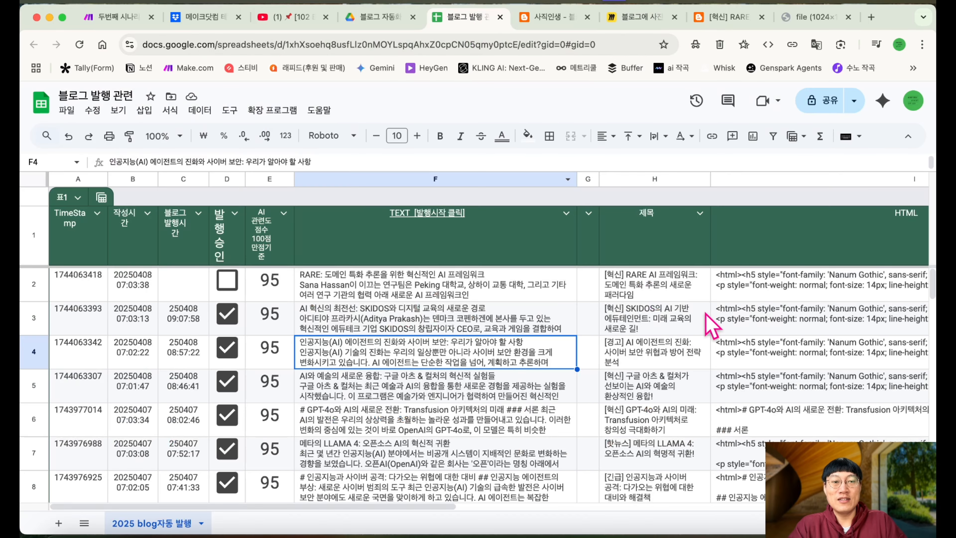
click(747, 281)
double_click(745, 304)
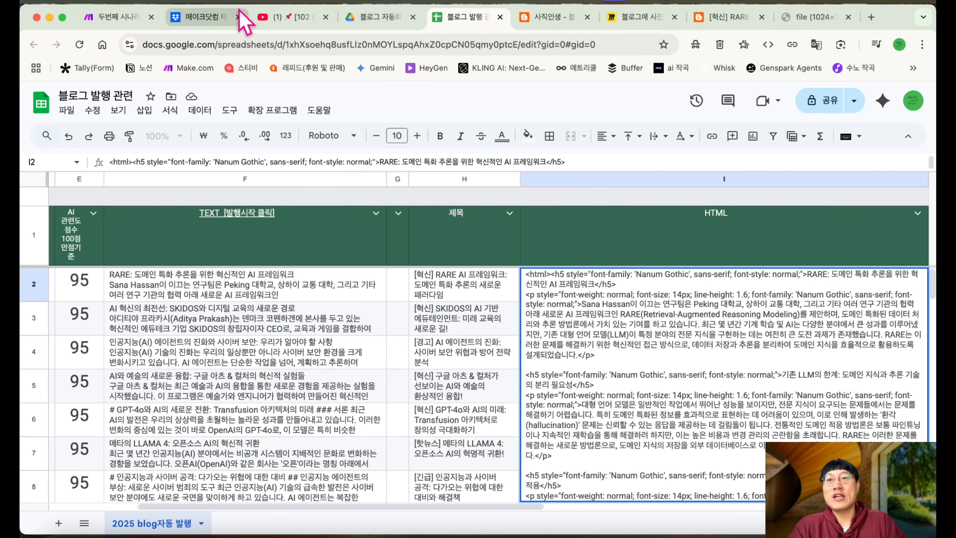
Switch to the Make scenario, open the 한국어 구글 블로그 module's settings, and remove the sheet's HTML (I) item from Content
click(113, 17)
scroll(728, 288, right, 10)
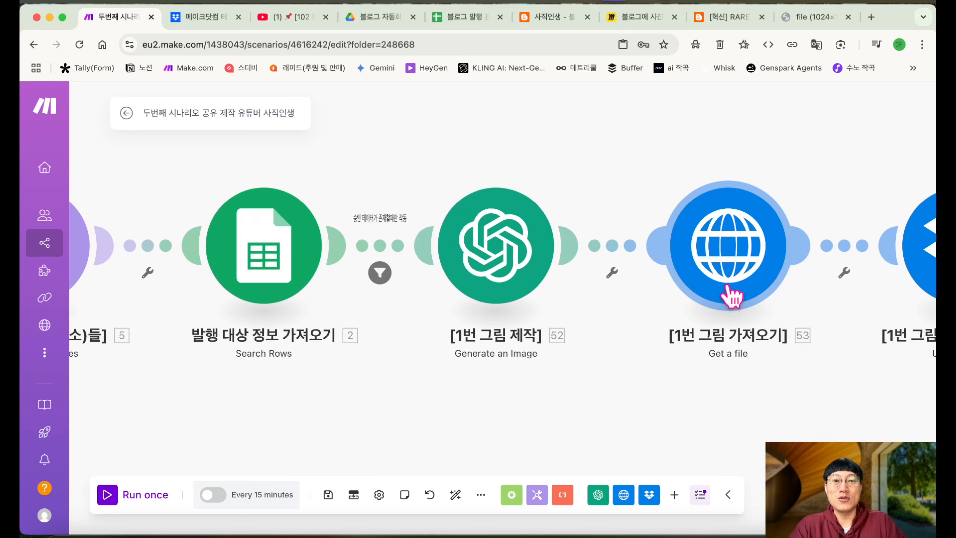
scroll(728, 288, down, 5)
scroll(731, 298, right, 10)
scroll(731, 298, up, 3)
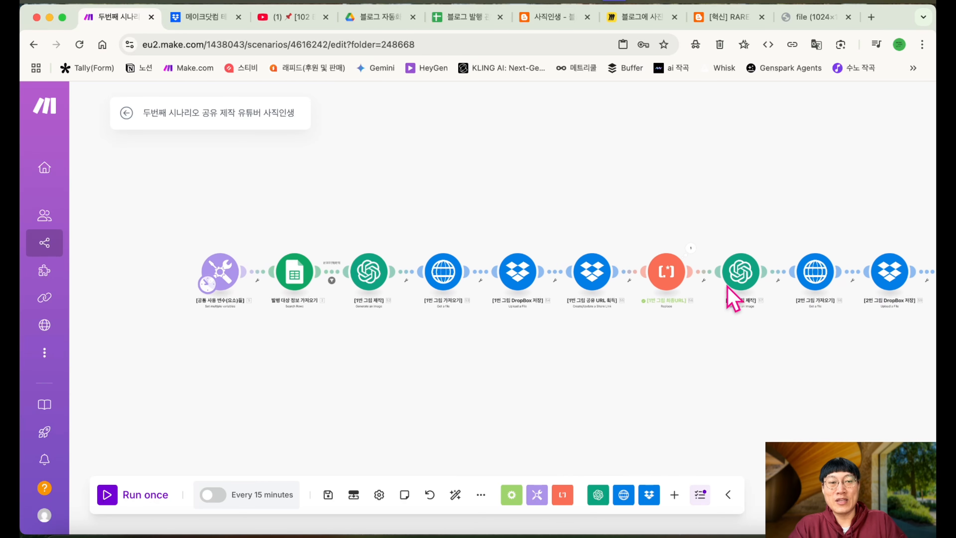
scroll(732, 297, right, 10)
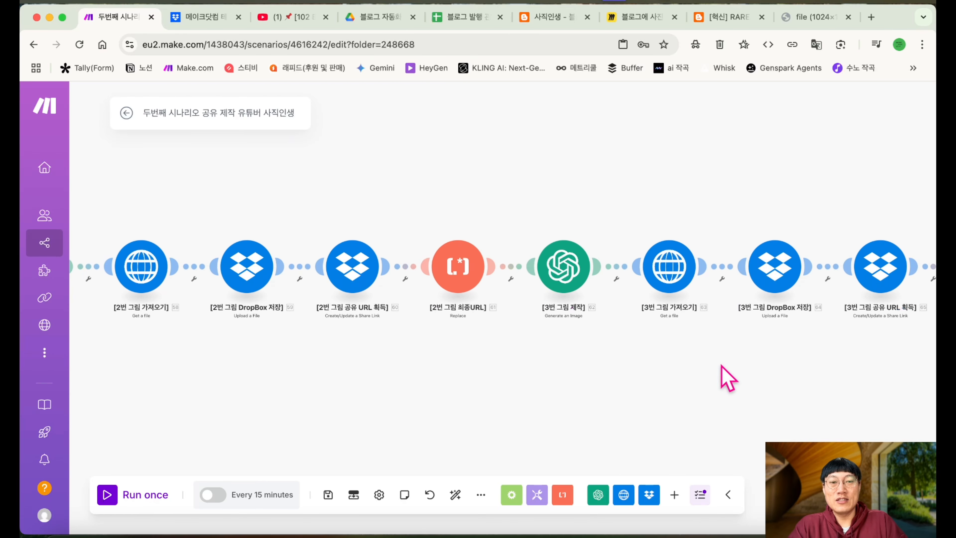
scroll(451, 378, up, 3)
scroll(540, 324, right, 10)
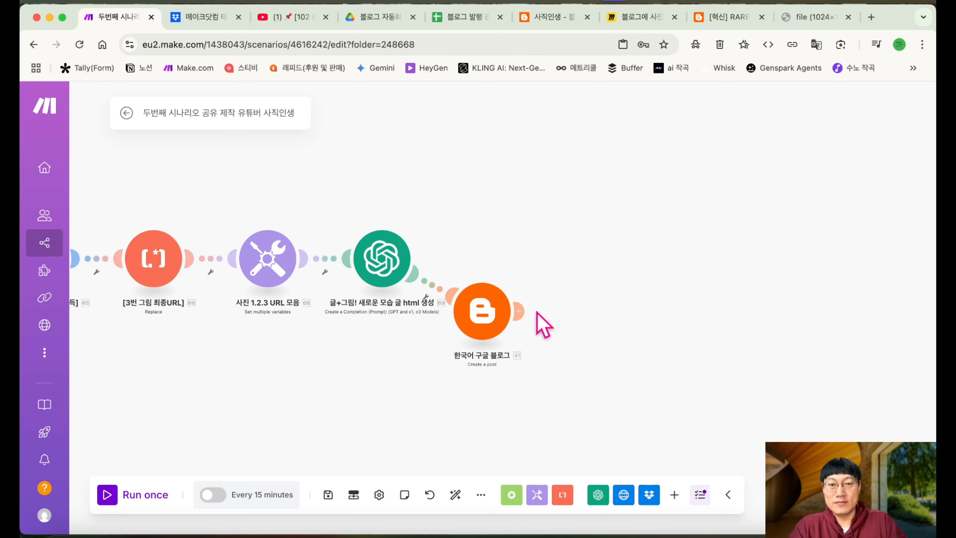
click(483, 316)
click(622, 373)
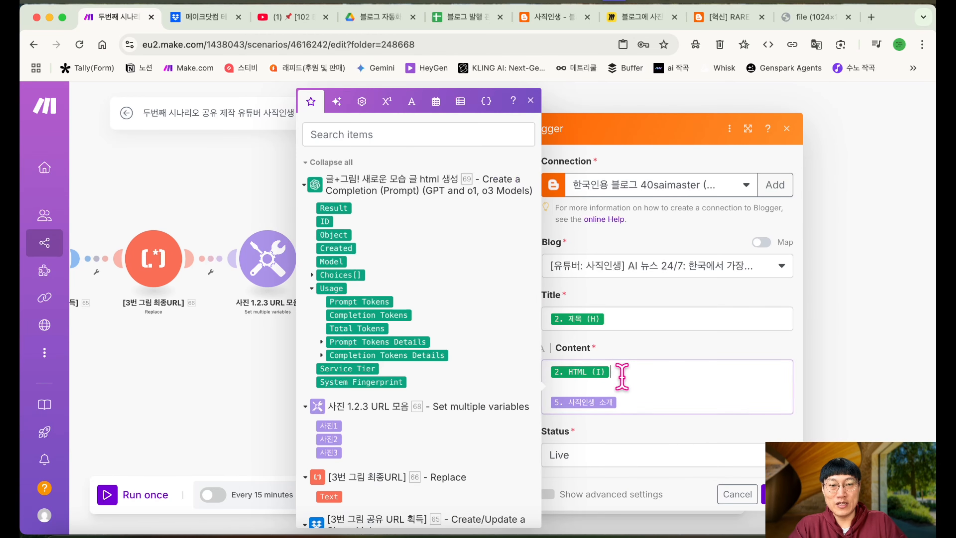
key(BackSpace)
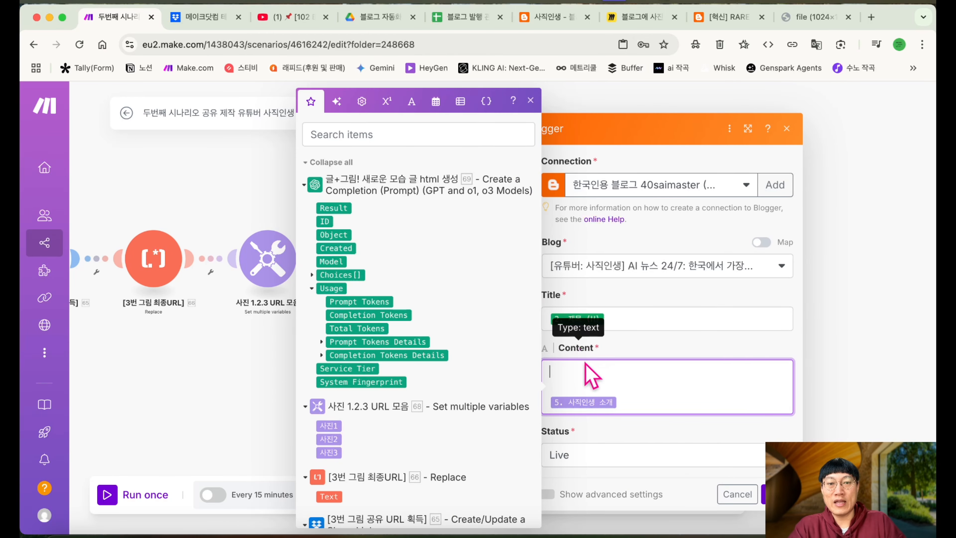
Map Choices[]: Message.Content from the 글+그림! 새로운 모습 글 html 생성 module into Blogger's Content above 사직인생 소개, and save the module
click(466, 16)
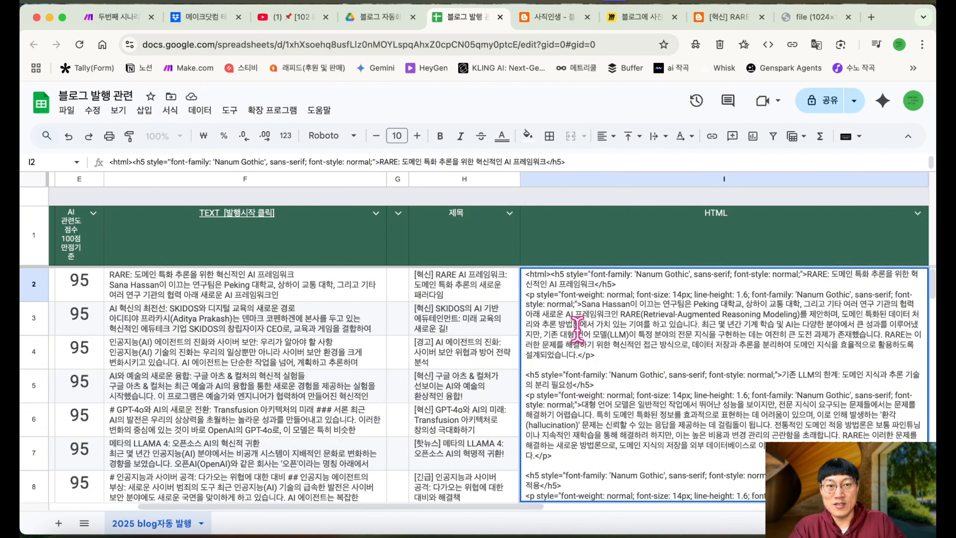
click(98, 18)
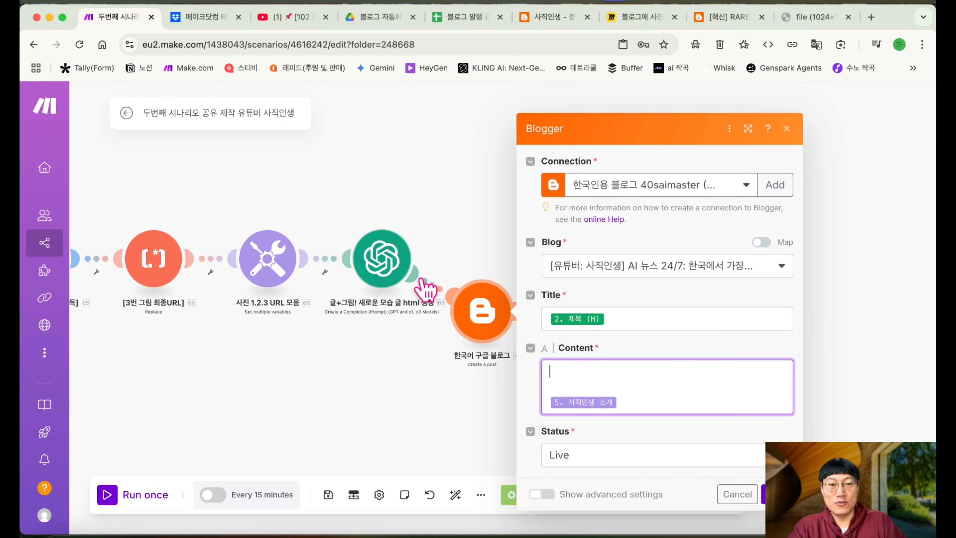
click(567, 374)
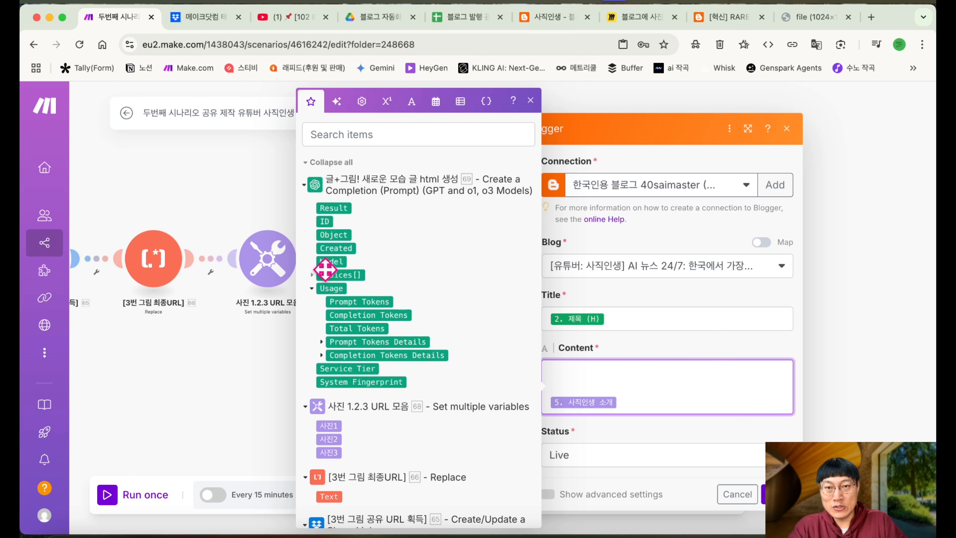
click(315, 275)
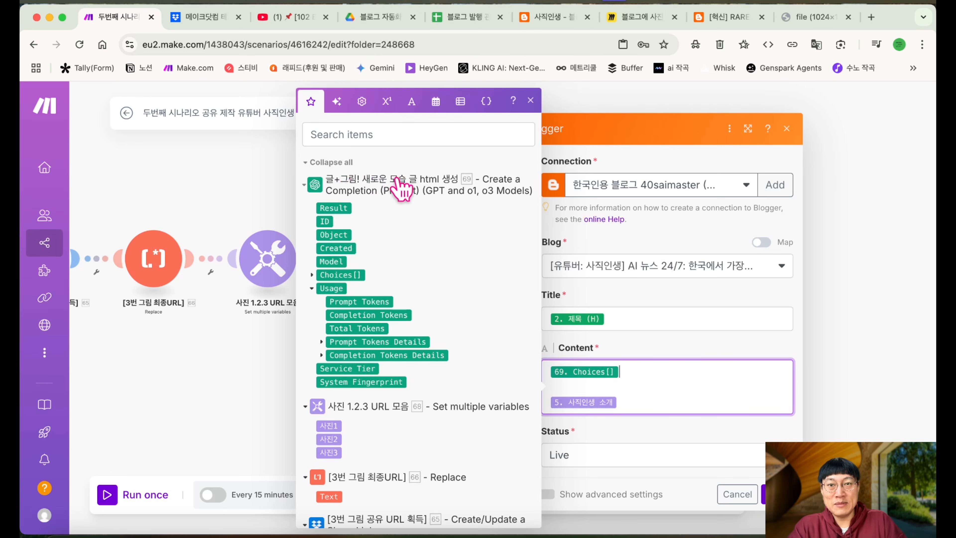
key(BackSpace)
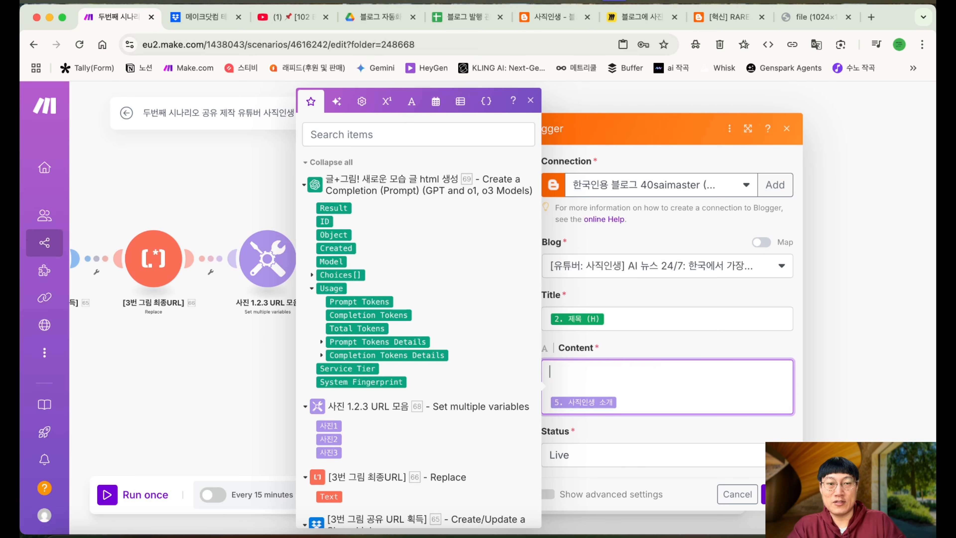
click(312, 276)
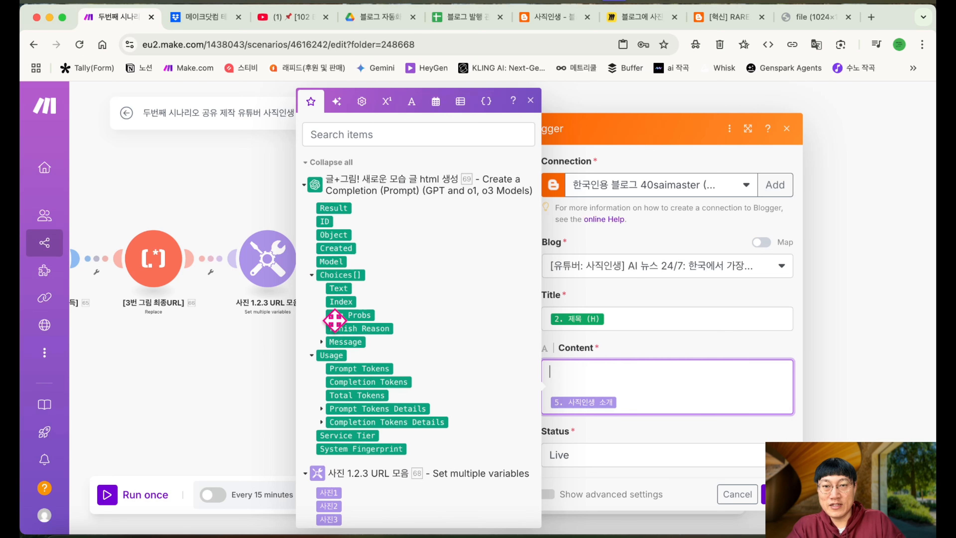
click(321, 342)
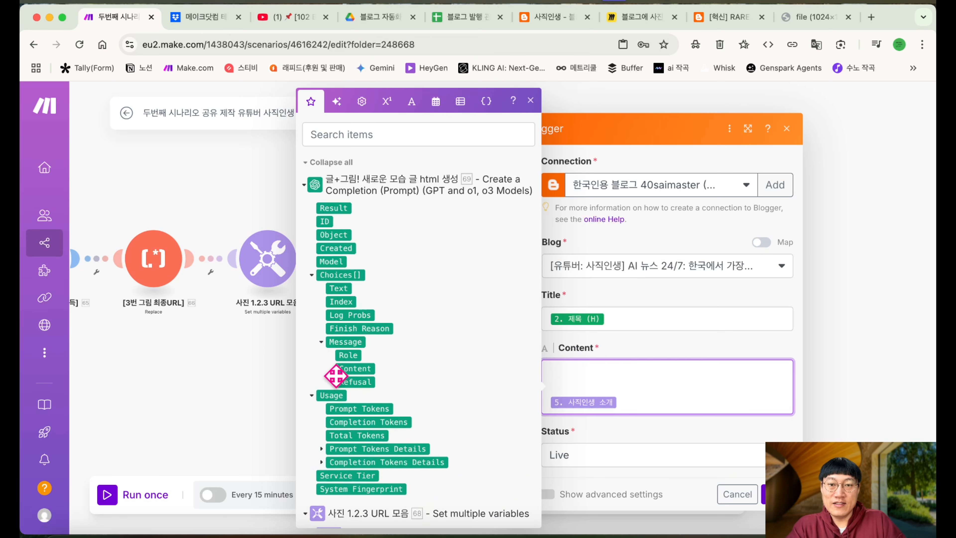
click(361, 368)
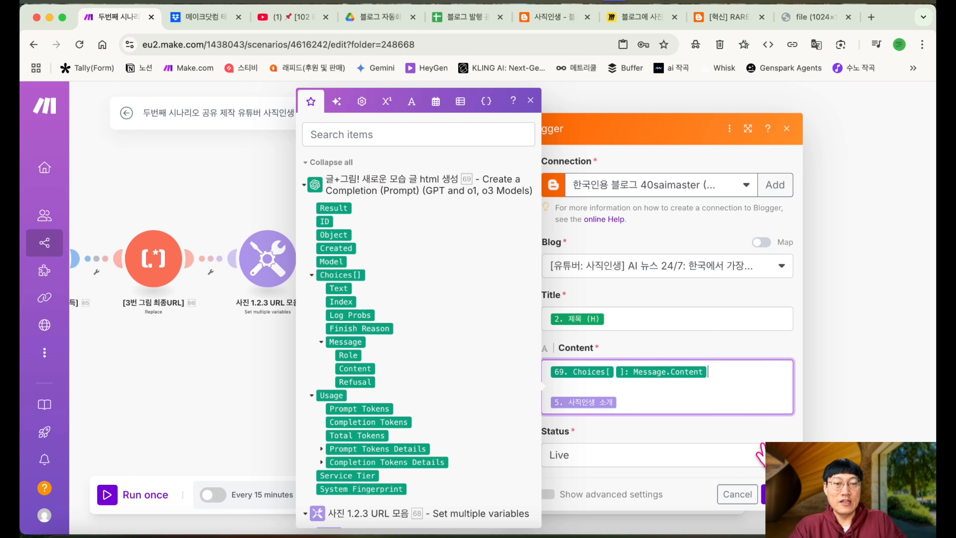
click(764, 494)
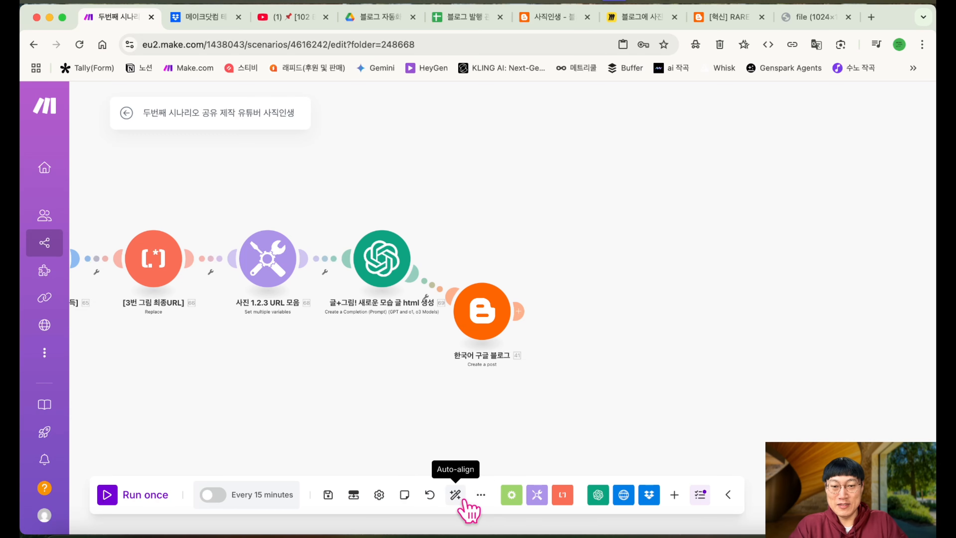
Auto-align the scenario's modules, run the scenario once, and follow the run along the first modules
click(455, 494)
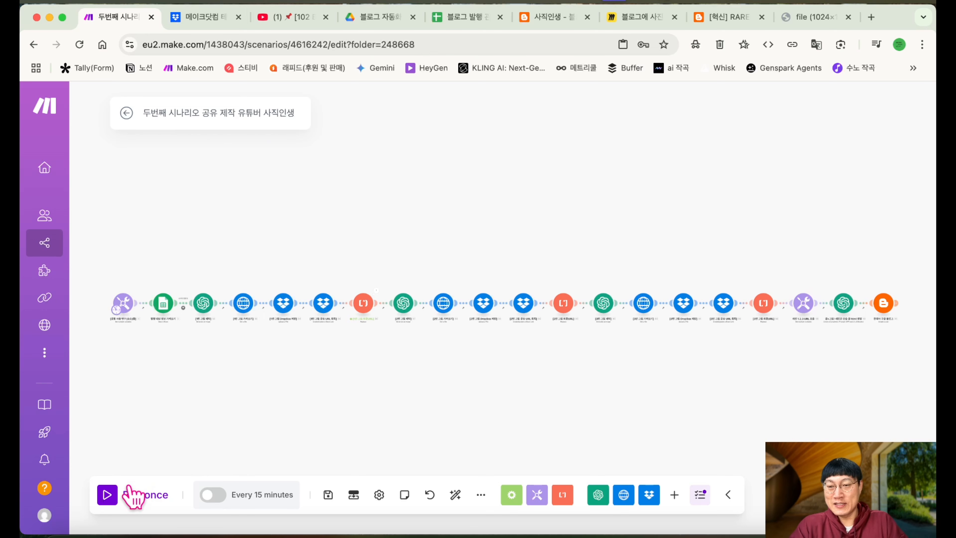
click(108, 494)
scroll(162, 304, up, 5)
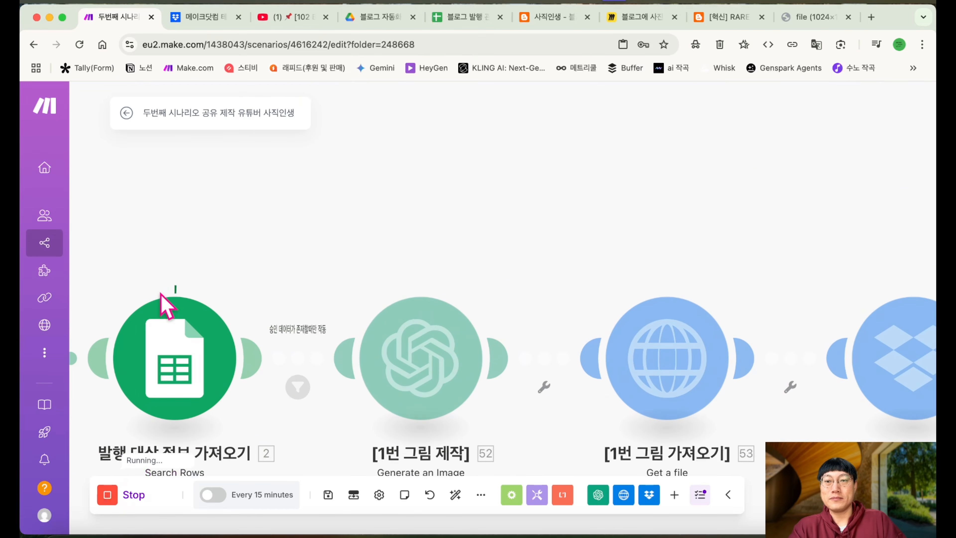
drag(259, 244, 593, 132)
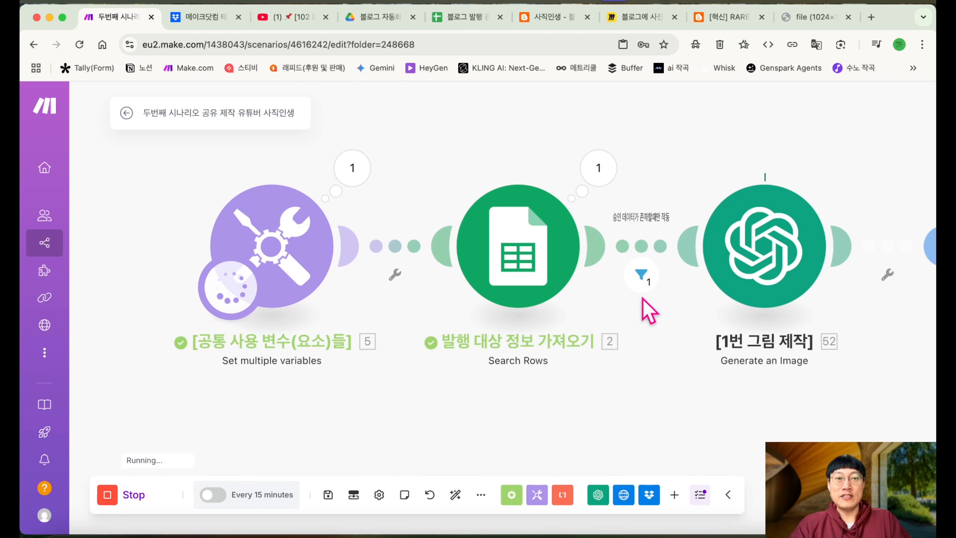
scroll(647, 309, right, 3)
scroll(642, 298, right, 2)
scroll(335, 204, right, 10)
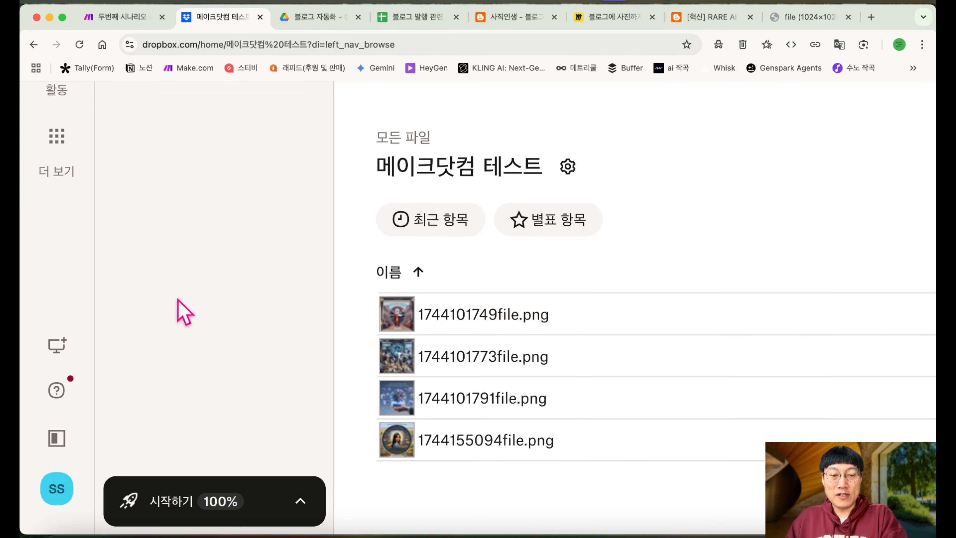
Open the 0409 사진 테스트 folder in Dropbox, check the scenario's progress, and preview the first uploaded image
click(151, 168)
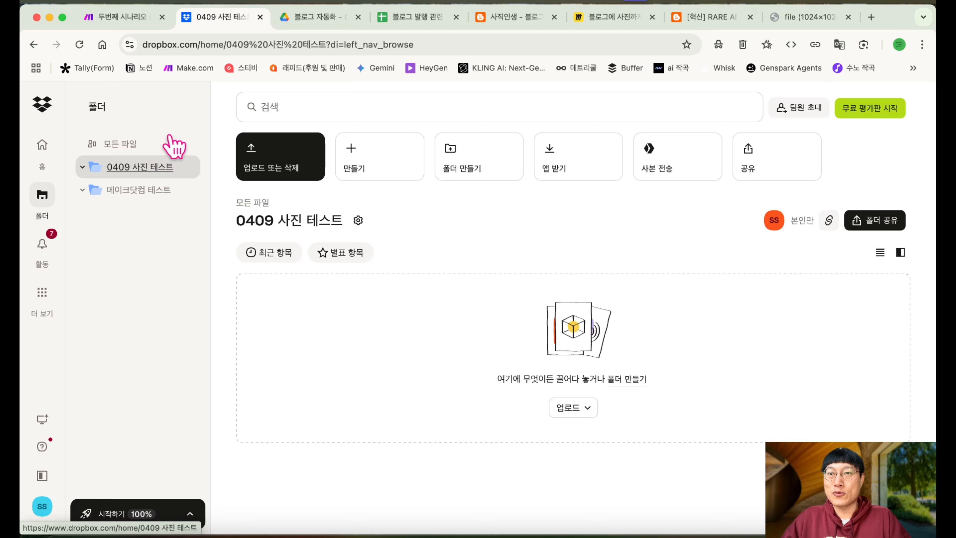
click(120, 17)
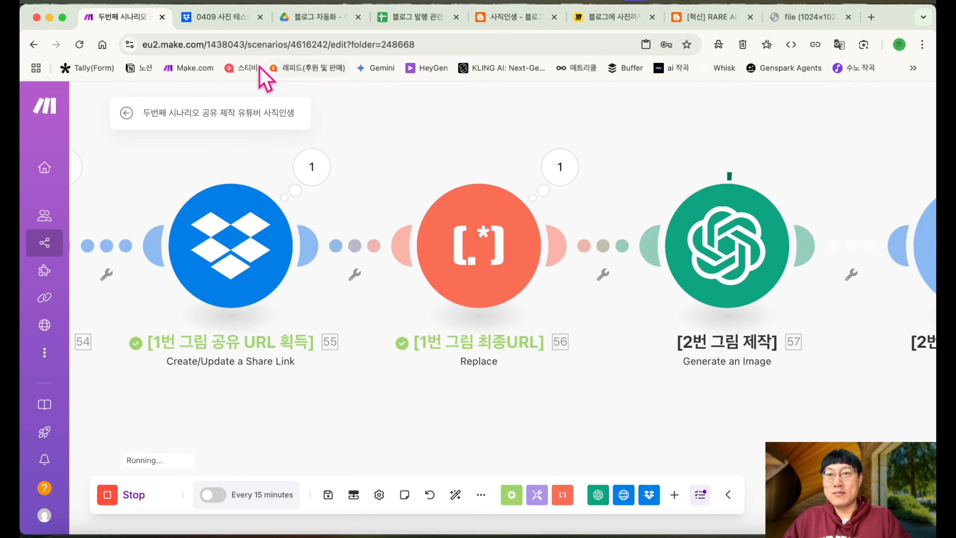
click(220, 17)
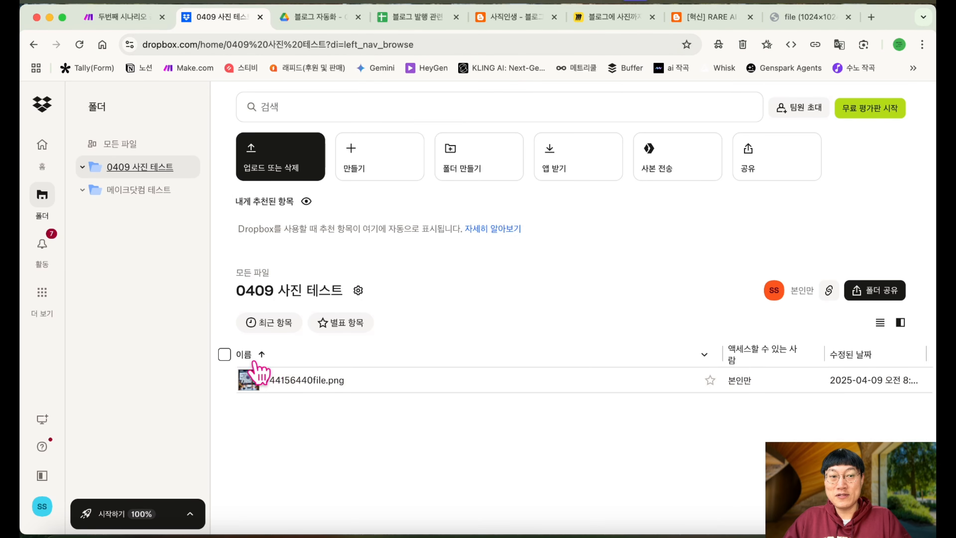
click(246, 381)
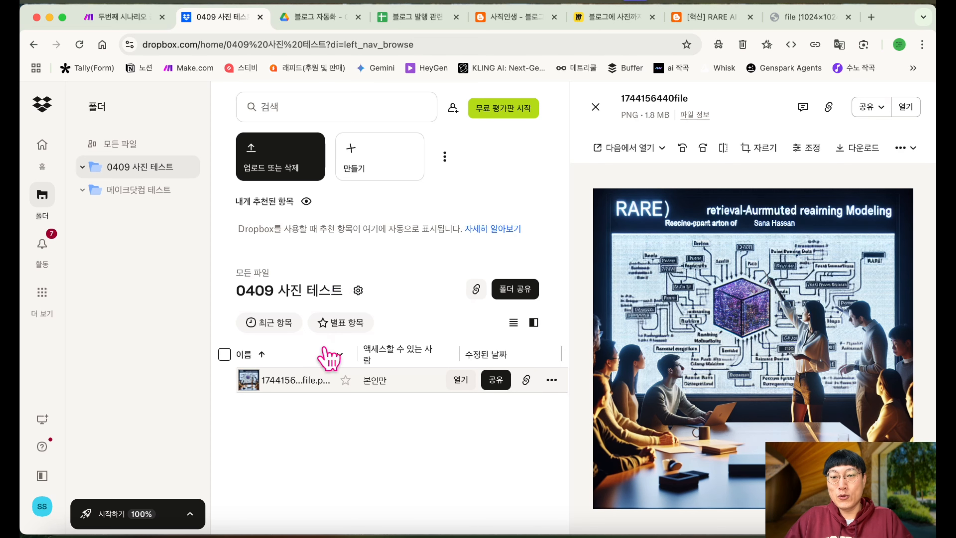
Check the second image set's progress in the Make scenario, then preview the second uploaded image in the Dropbox folder
click(121, 19)
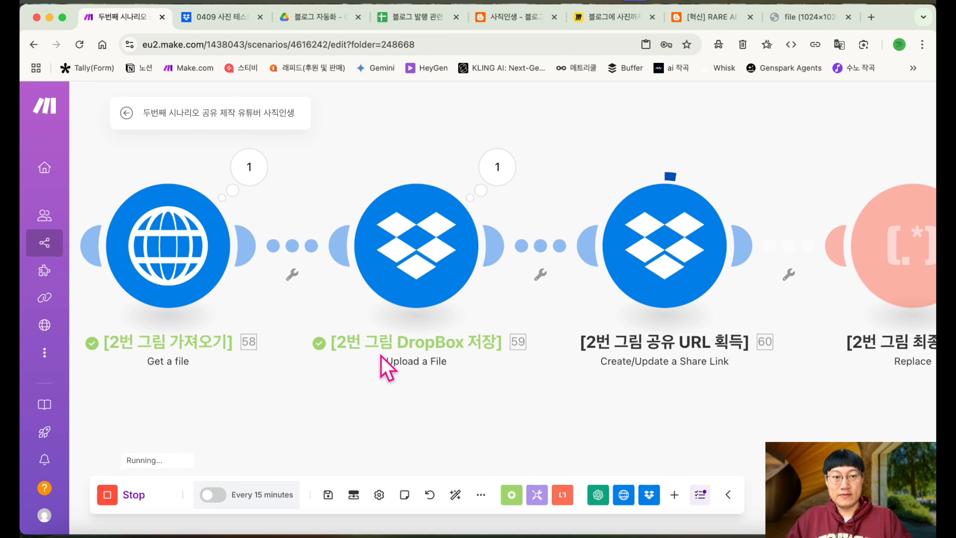
click(224, 18)
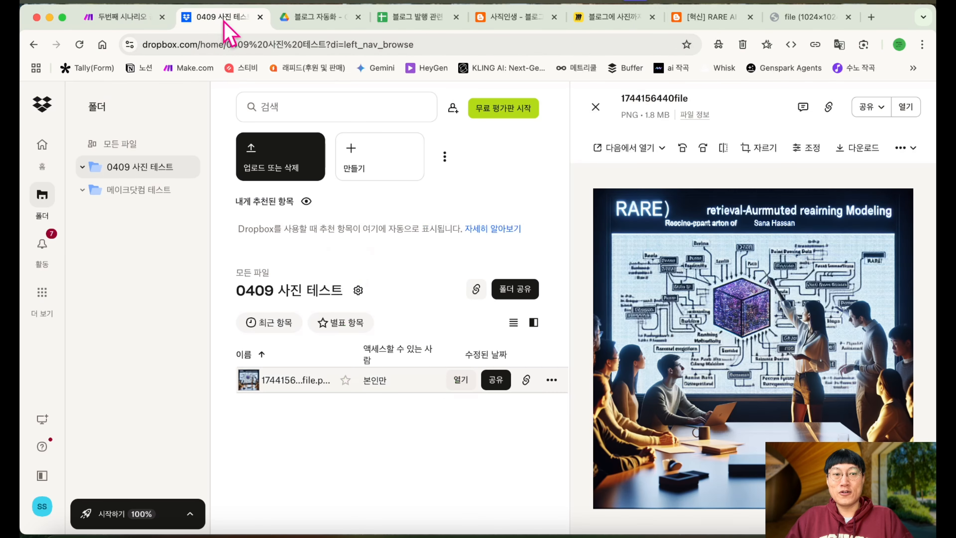
click(313, 408)
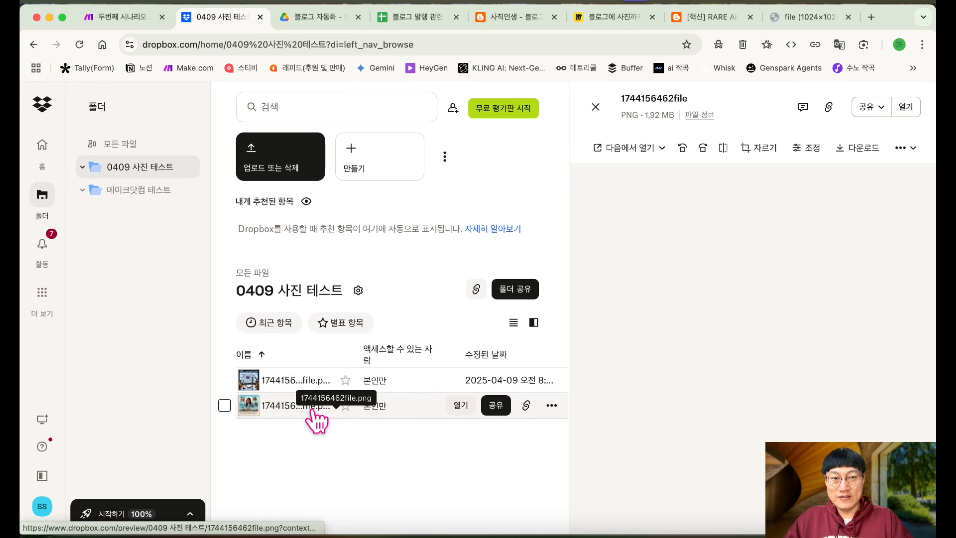
click(300, 381)
click(297, 410)
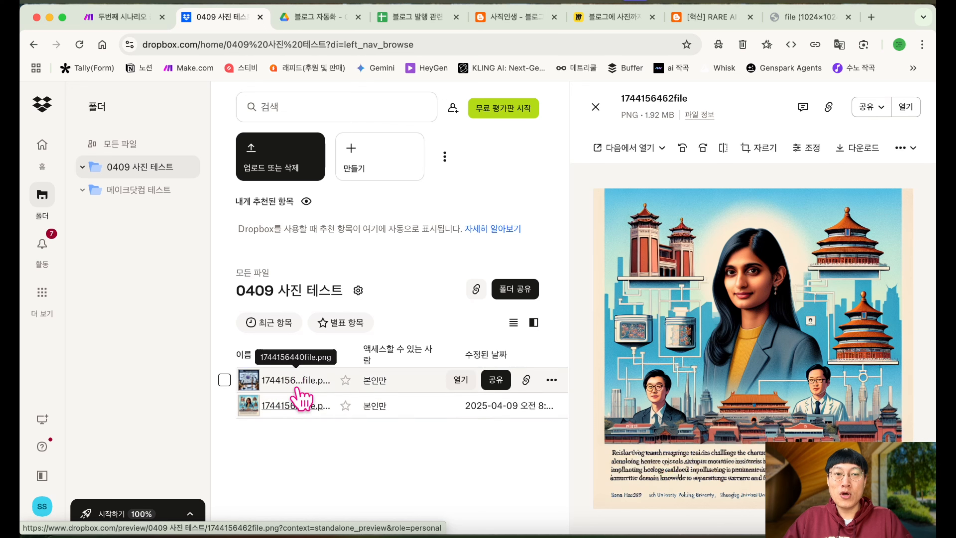
click(300, 391)
click(296, 410)
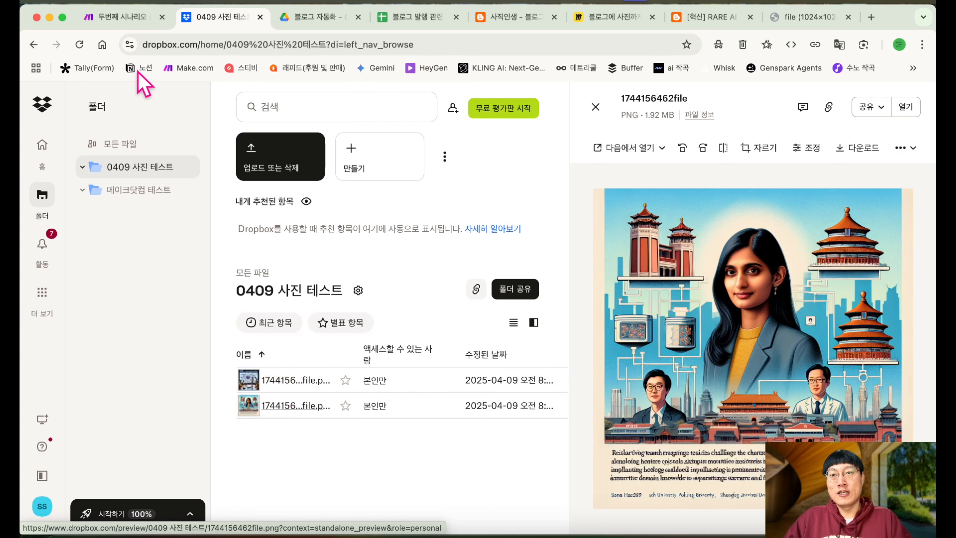
Check the third image set's progress, the Dropbox folder and the test blog's page, then return to the running Make scenario
click(120, 26)
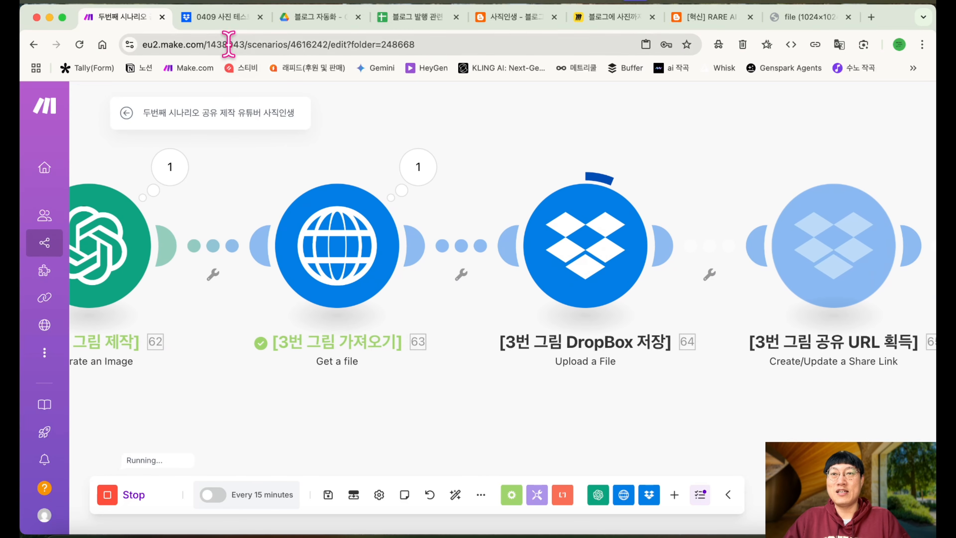
click(230, 27)
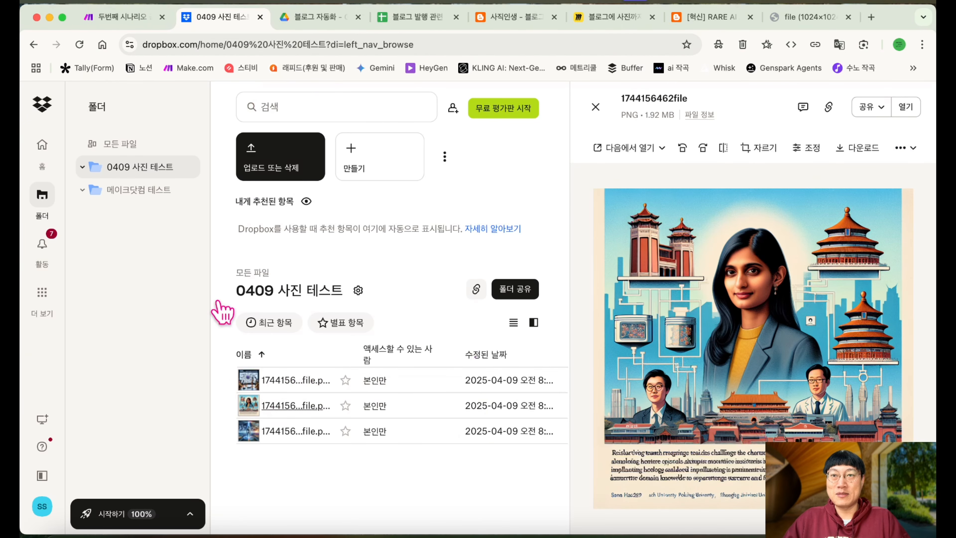
click(493, 19)
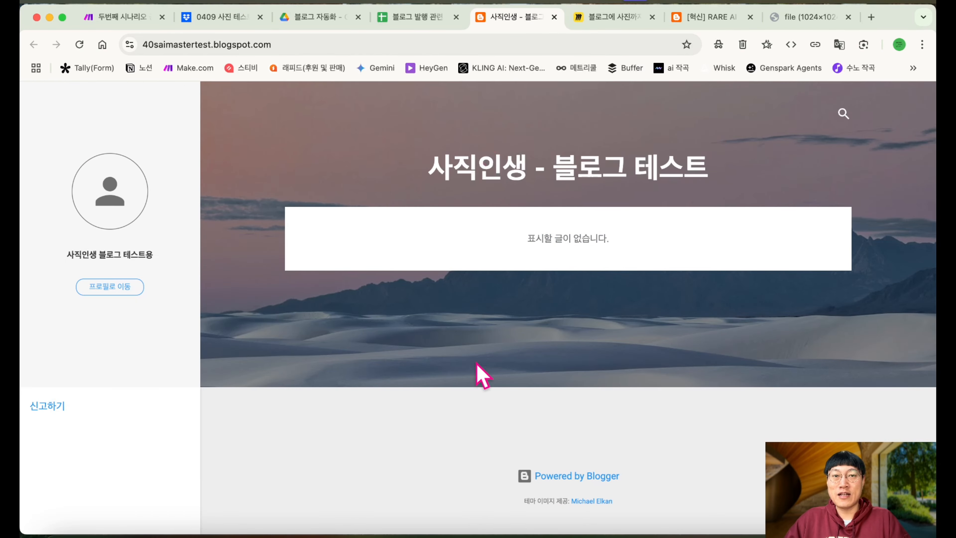
click(120, 17)
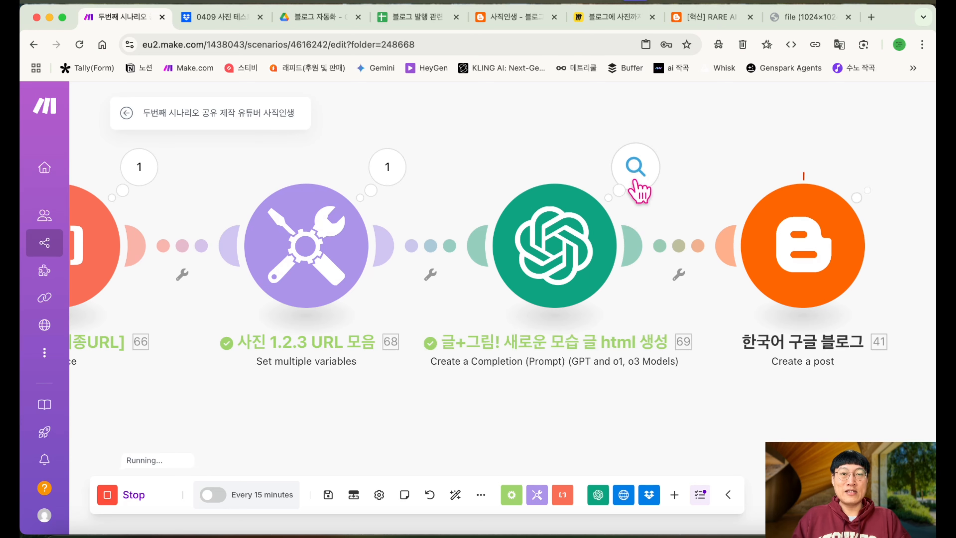
Inspect the GPT-4o HTML module's run output, expanding Choices down to the message content, read the generated HTML, and close the output
click(635, 177)
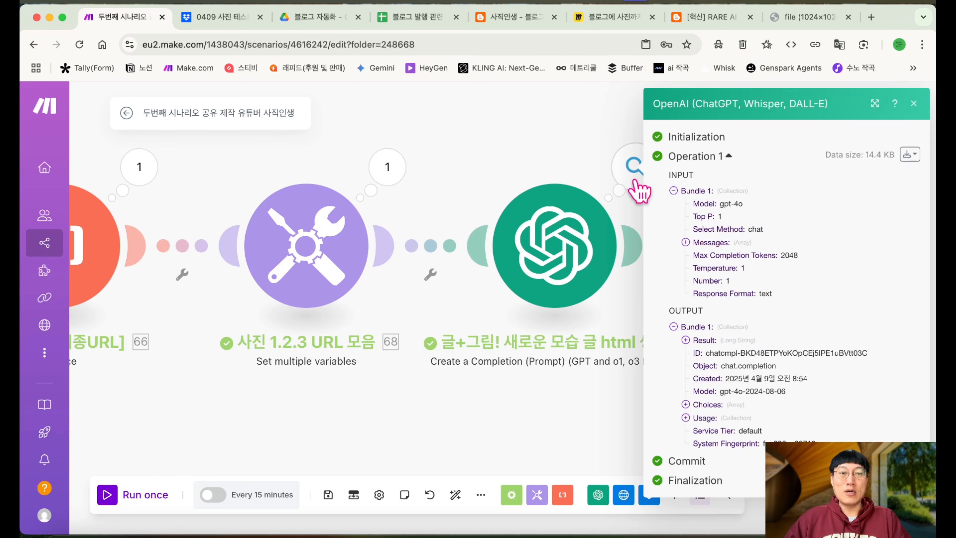
click(686, 404)
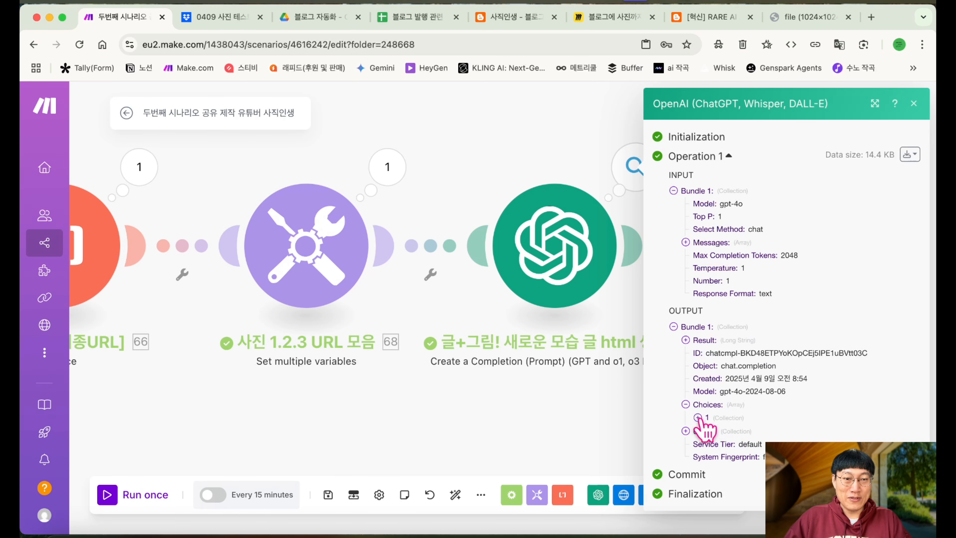
click(707, 418)
scroll(760, 465, down, 1)
click(710, 432)
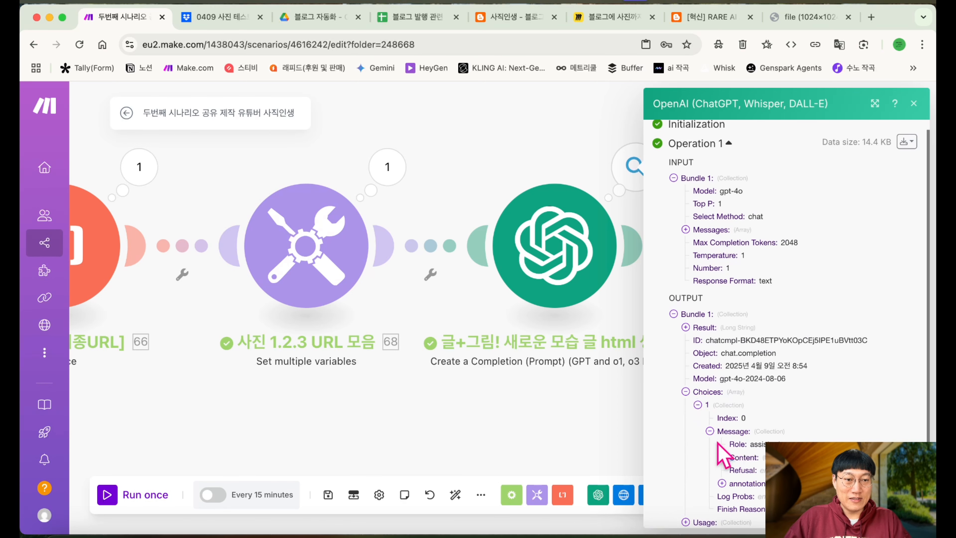
scroll(749, 472, down, 1)
click(721, 441)
scroll(724, 452, down, 10)
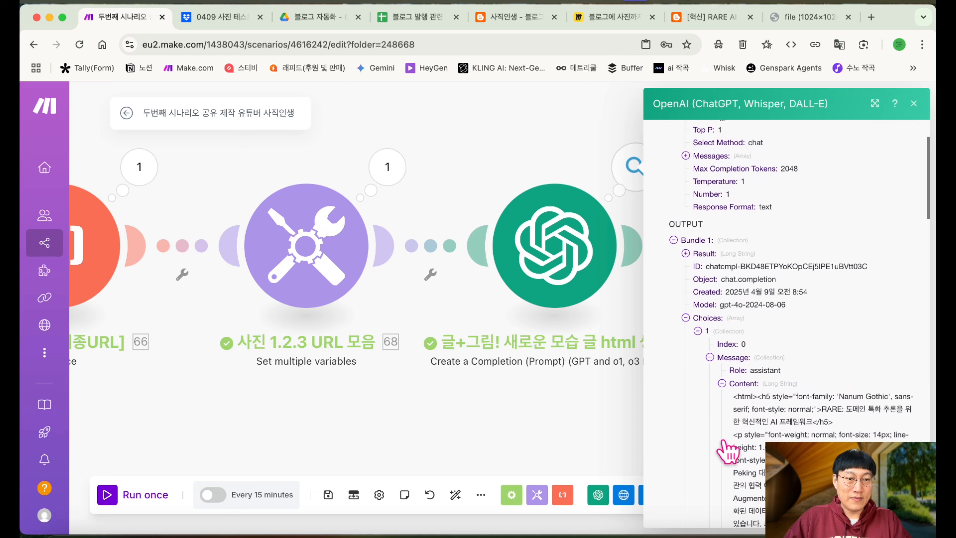
scroll(726, 454, down, 5)
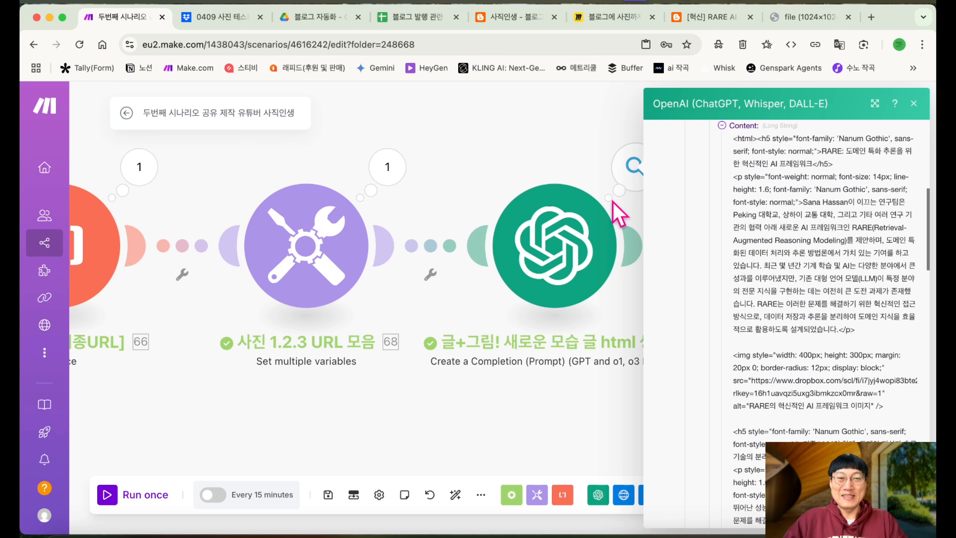
click(514, 127)
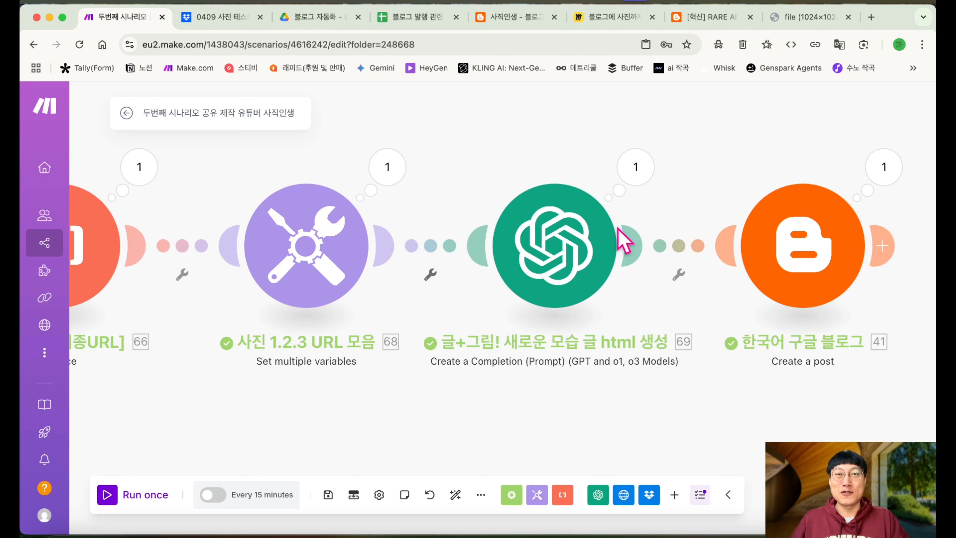
Check the test blog's page, then review which blog the Blogger module in the Make scenario publishes to
click(517, 26)
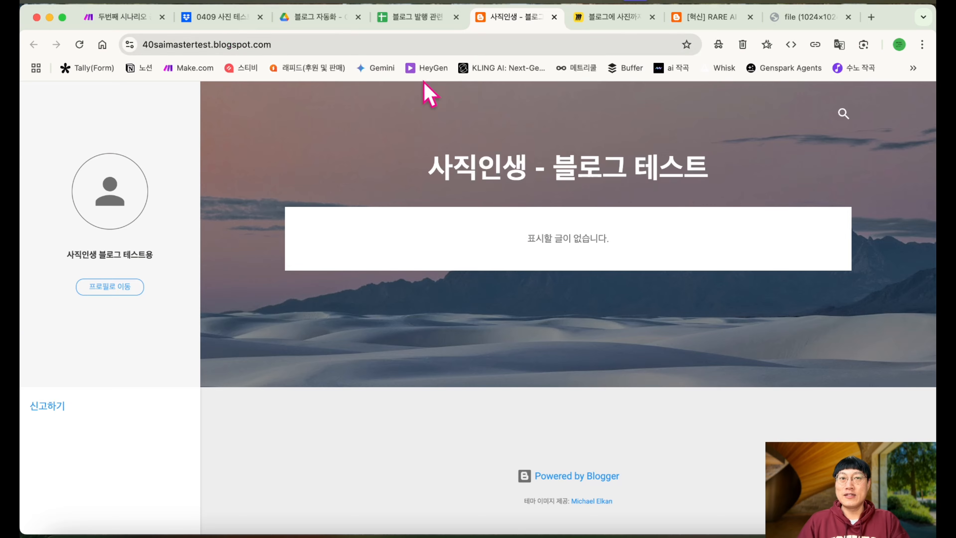
click(115, 19)
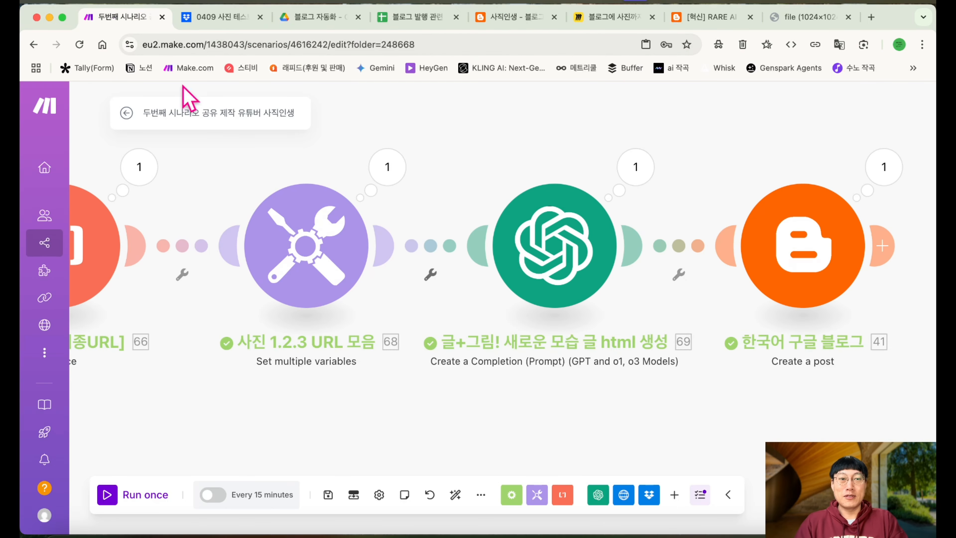
click(795, 260)
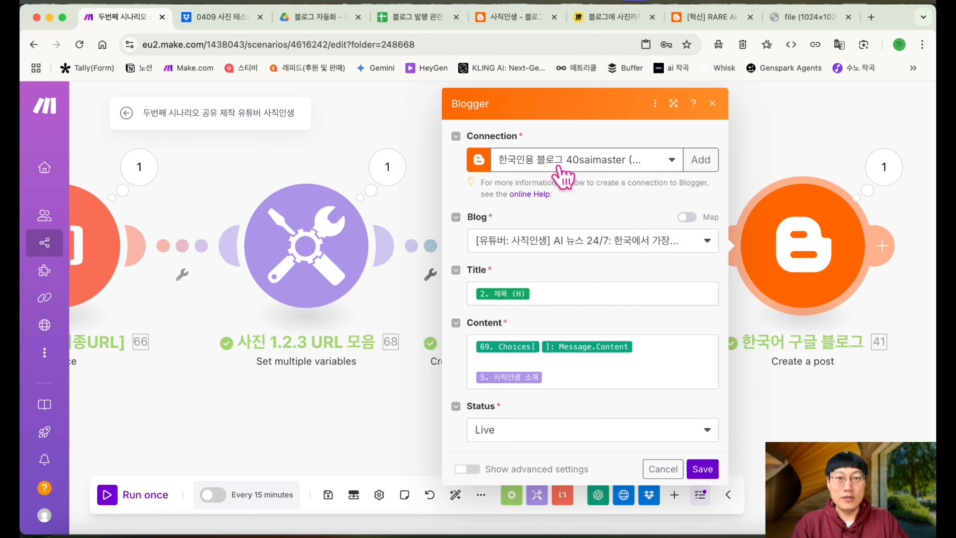
click(712, 104)
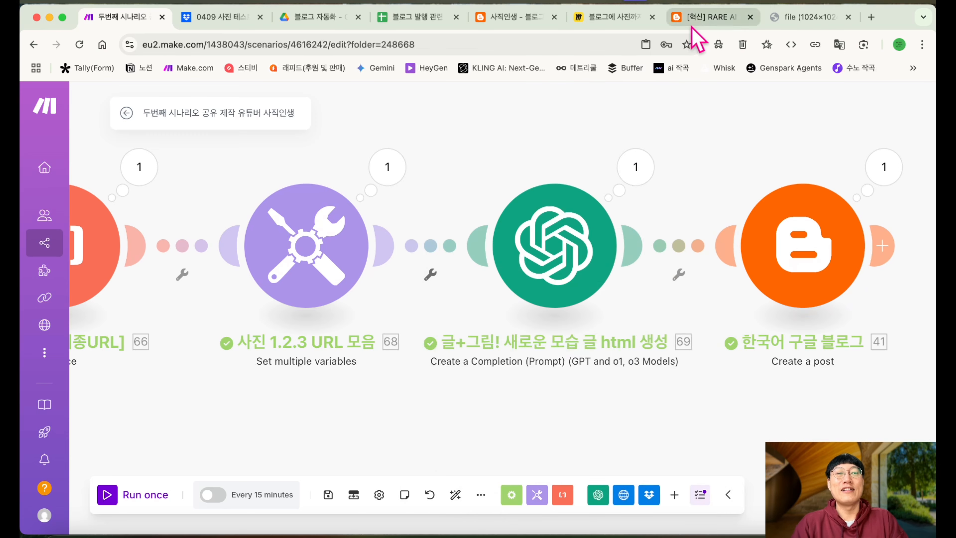
Open the bookmarked 구글 블로그 and read the newest RARE AI post through to its closing channel introduction
click(911, 73)
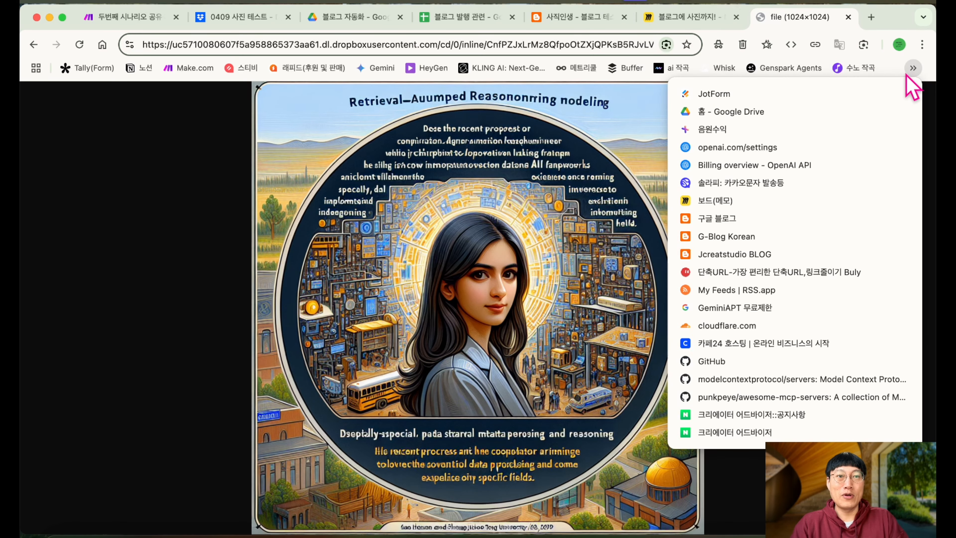
click(717, 218)
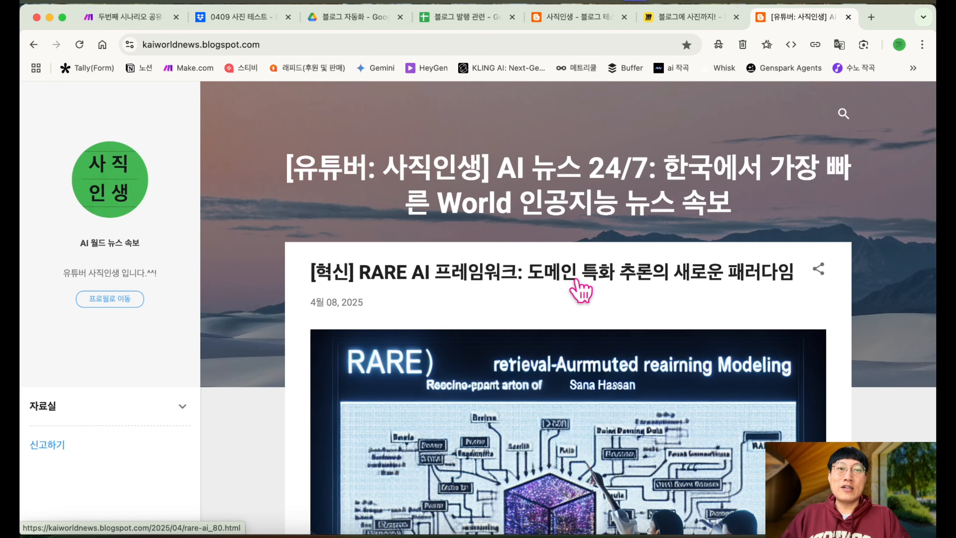
click(575, 280)
scroll(401, 335, down, 20)
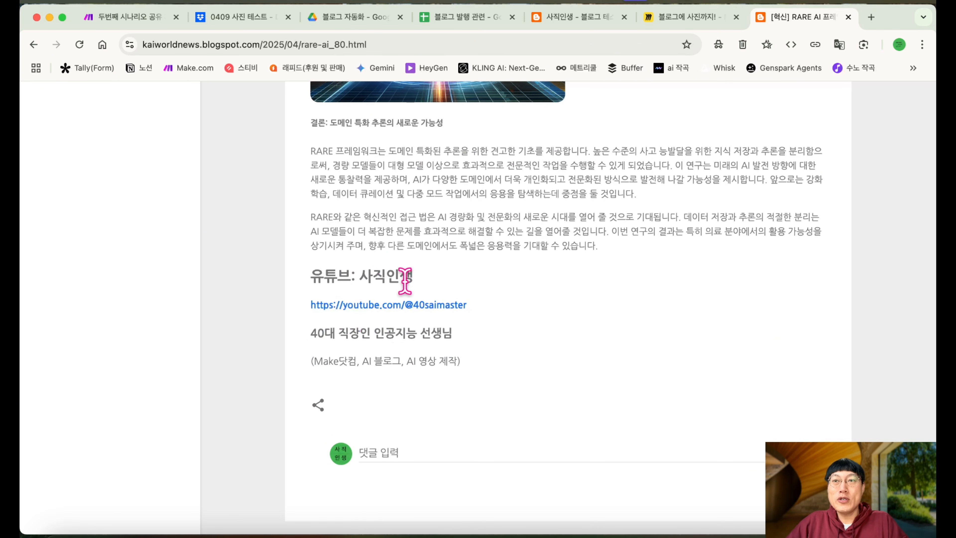
Back in the Make scenario, examine the 사직인생 소개 HTML value in the first module's common variables, then close its settings
click(119, 17)
scroll(245, 384, left, 5)
scroll(246, 384, right, 15)
scroll(244, 380, left, 10)
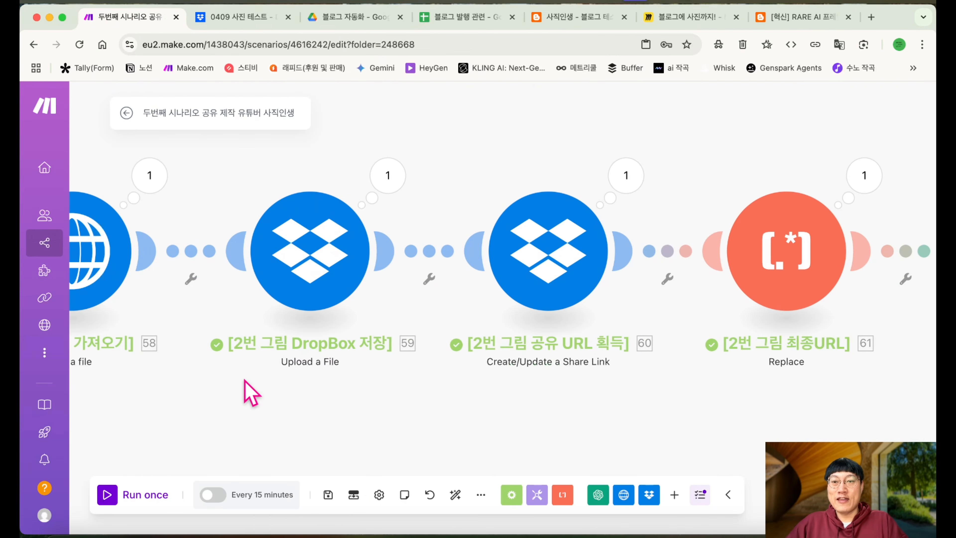
scroll(245, 381, down, 5)
scroll(245, 381, down, 4)
scroll(244, 381, left, 5)
scroll(245, 381, up, 10)
drag(346, 333, 26, 335)
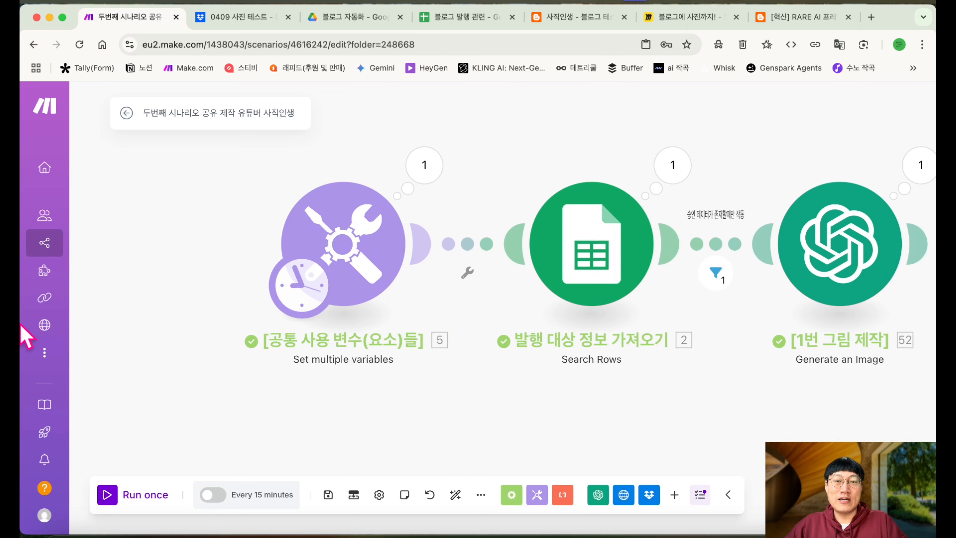
click(364, 249)
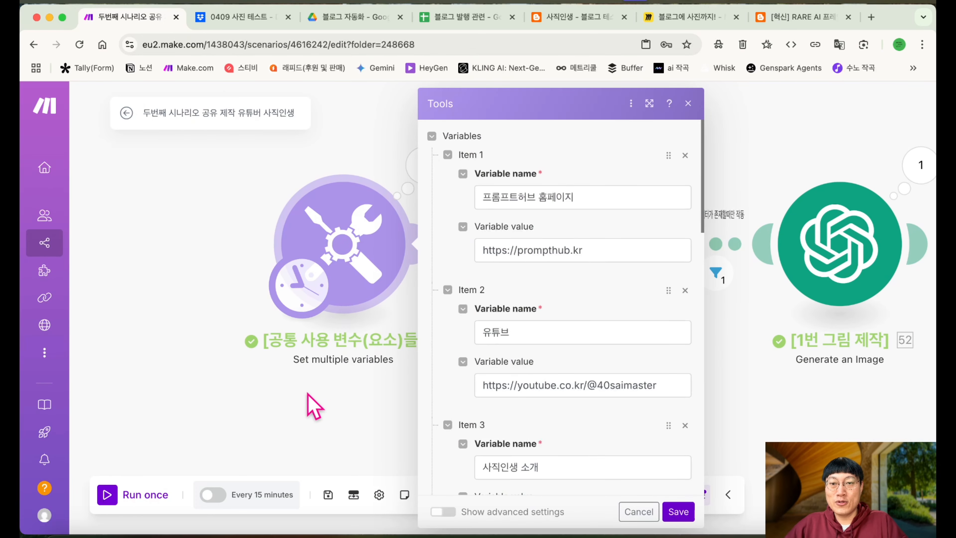
scroll(474, 338, down, 2)
scroll(475, 341, down, 5)
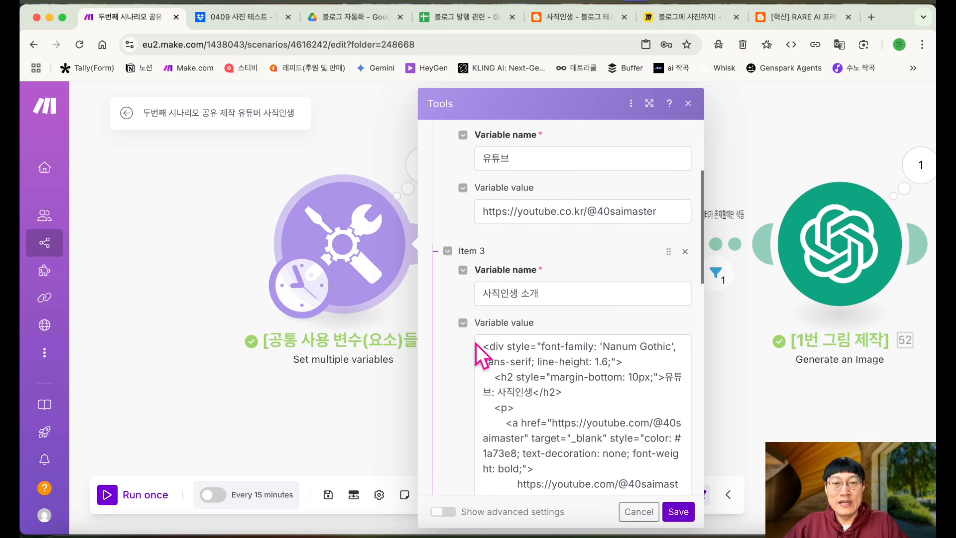
scroll(527, 294, down, 5)
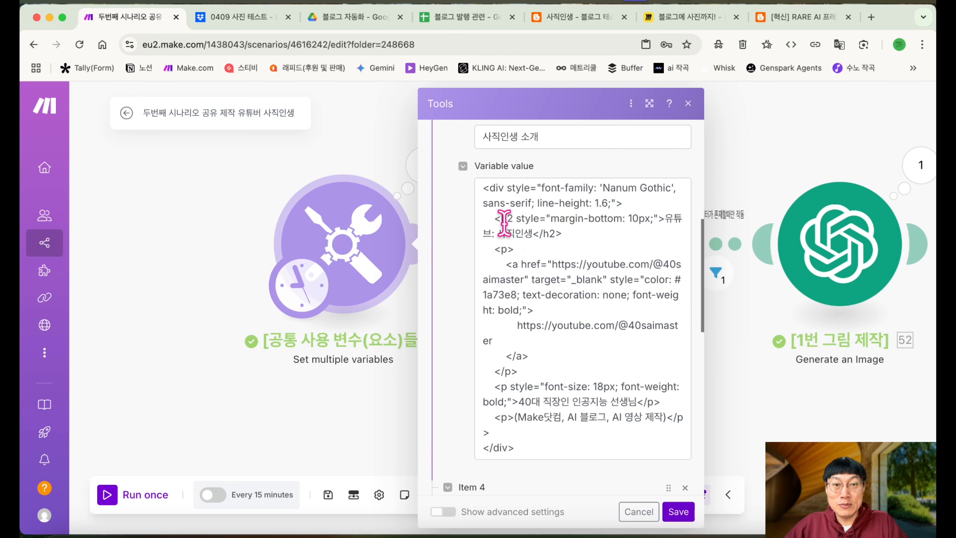
drag(482, 188, 561, 425)
click(687, 103)
In the Blogger module's content, remove the 사직인생 소개 variable and insert it again below the GPT message content
scroll(668, 235, right, 20)
scroll(673, 244, right, 20)
scroll(673, 245, right, 10)
click(515, 277)
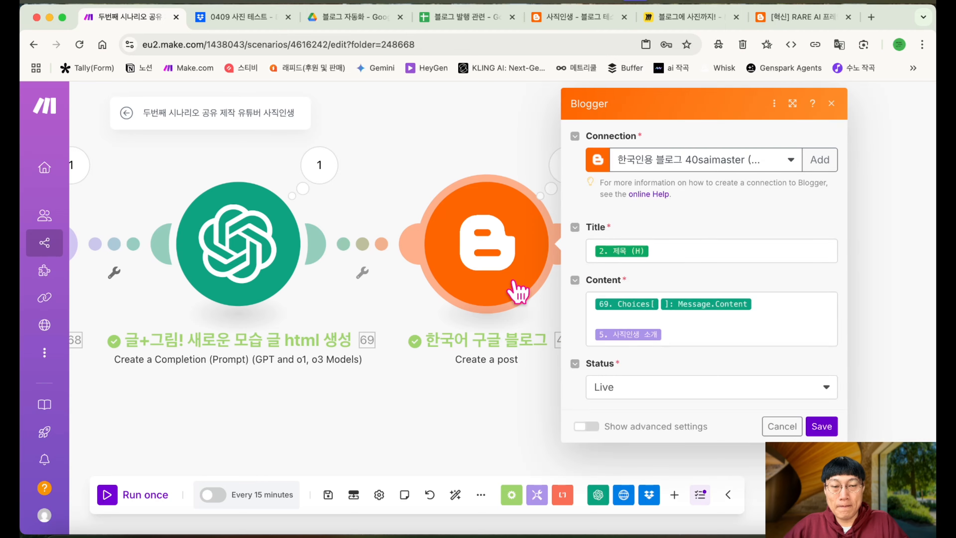
click(682, 375)
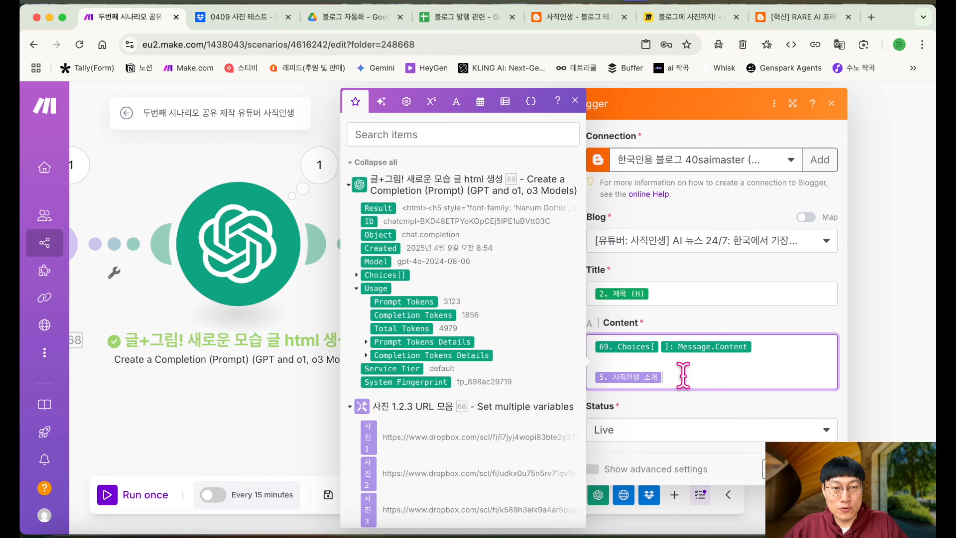
key(BackSpace)
scroll(419, 434, down, 20)
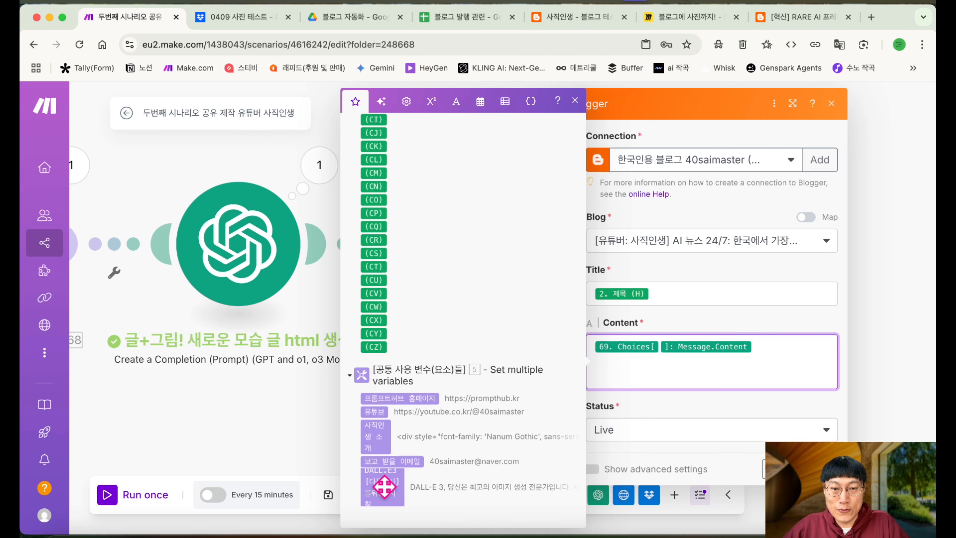
drag(377, 438, 636, 378)
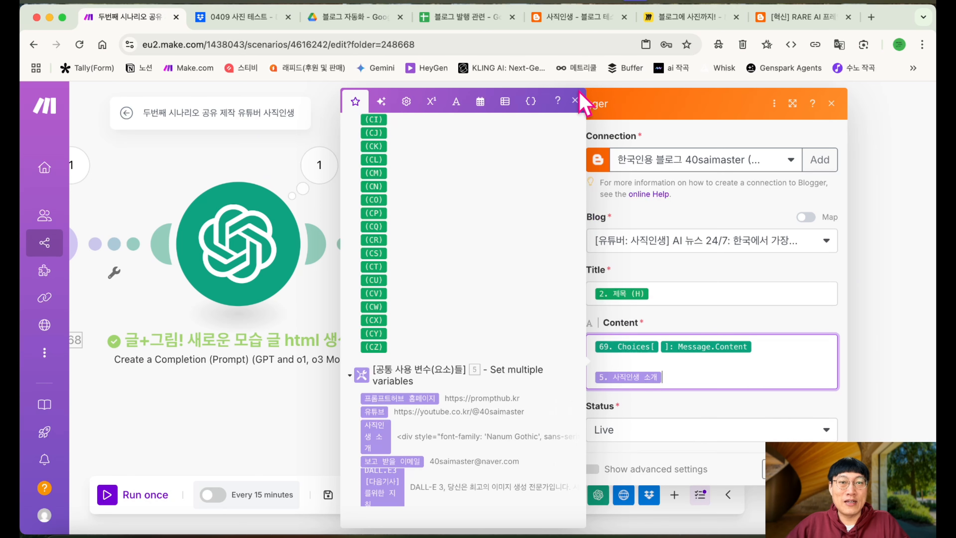
click(575, 100)
Check the channel introduction and the beginning of the published RARE AI post, then close the Blogger module's settings without saving
click(787, 17)
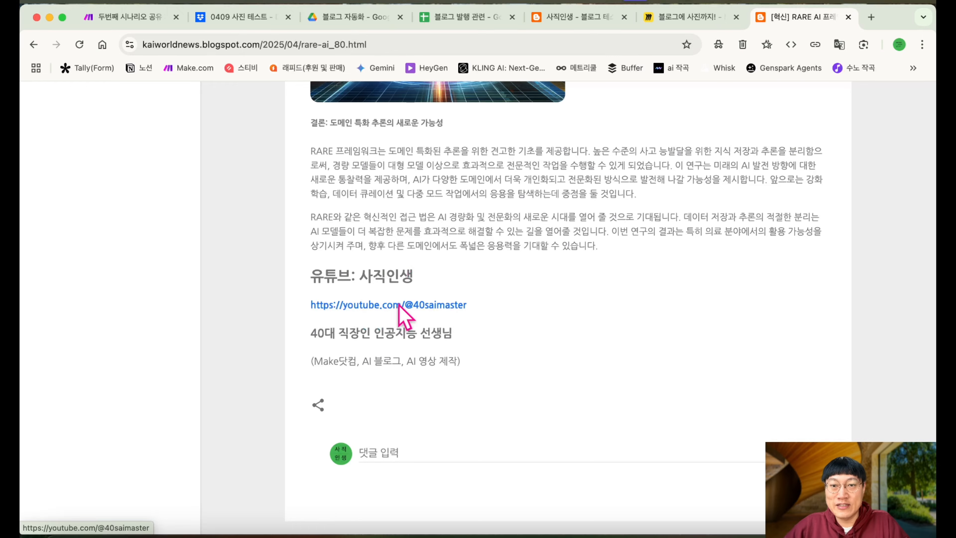
scroll(395, 305, up, 20)
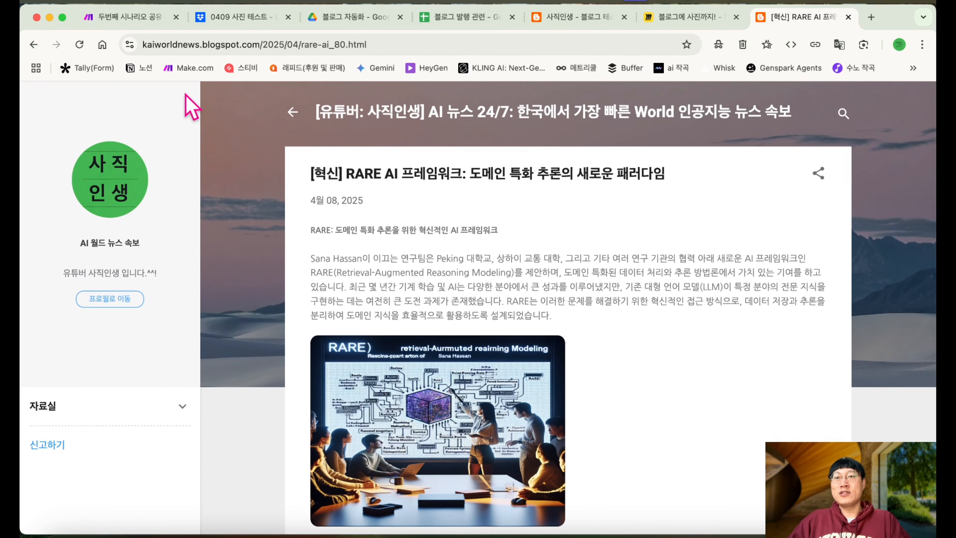
click(150, 17)
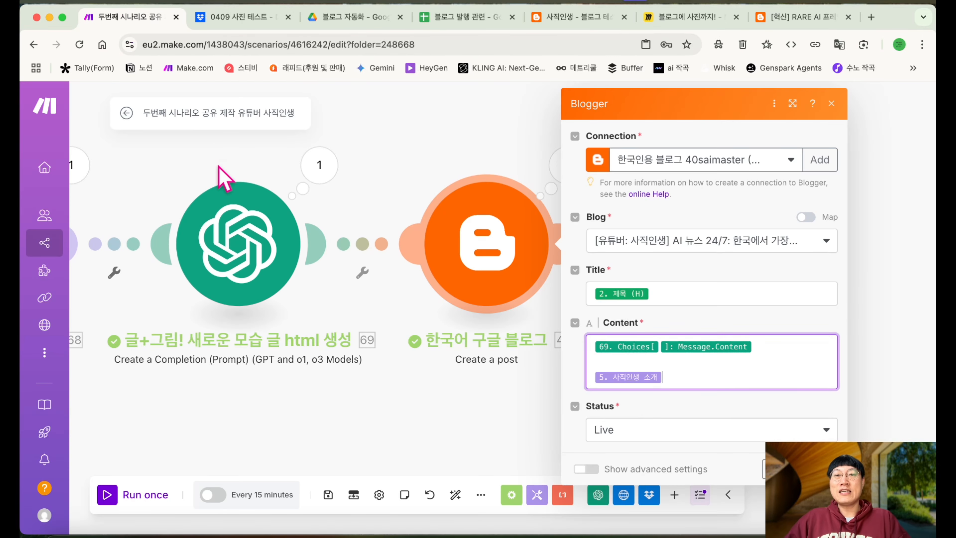
click(832, 103)
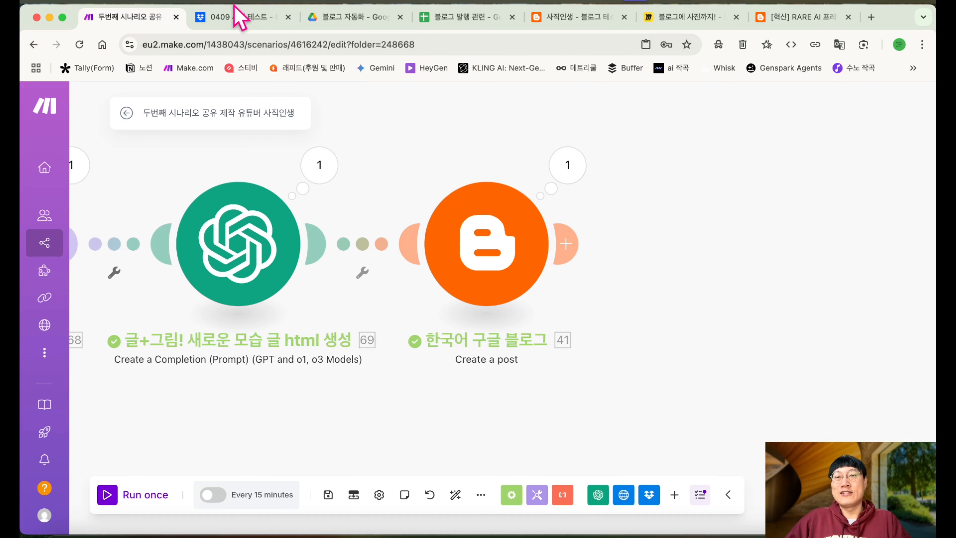
Compare the images in the published post with the three image files in the Dropbox 0409 사진 테스트 folder
click(820, 18)
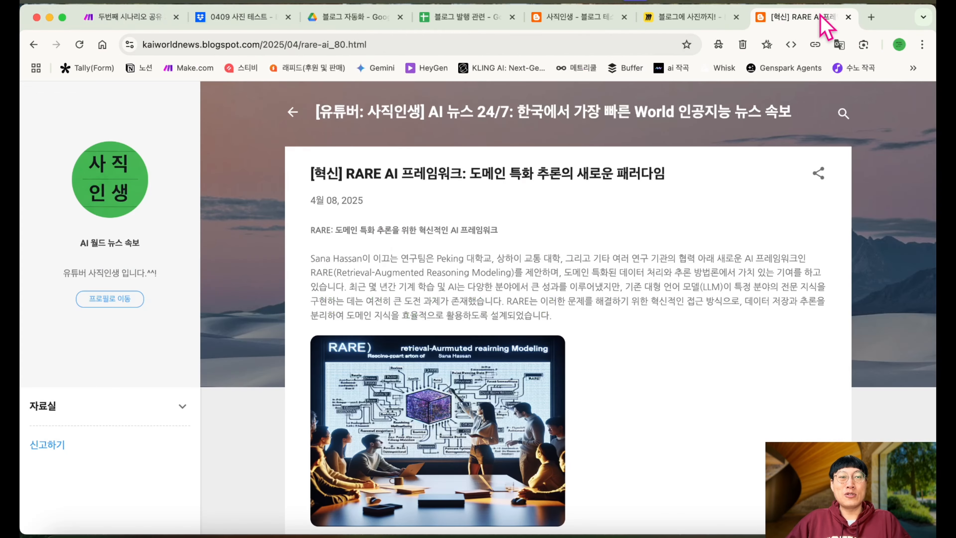
scroll(591, 244, down, 6)
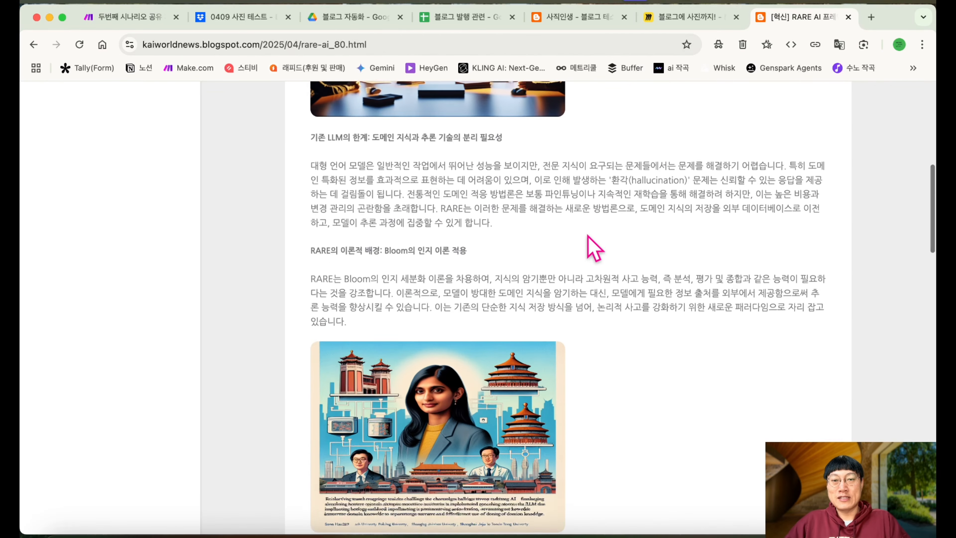
click(241, 17)
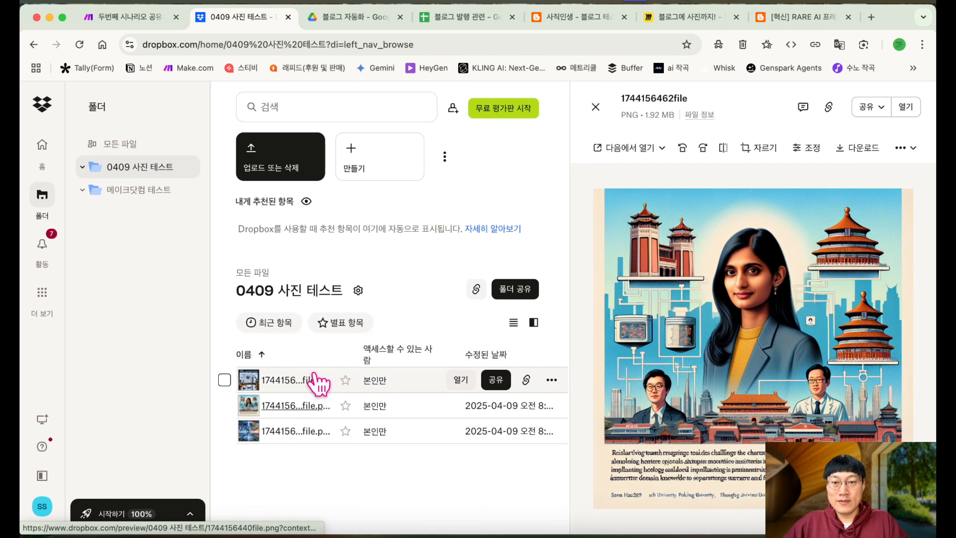
click(312, 381)
click(300, 403)
click(296, 429)
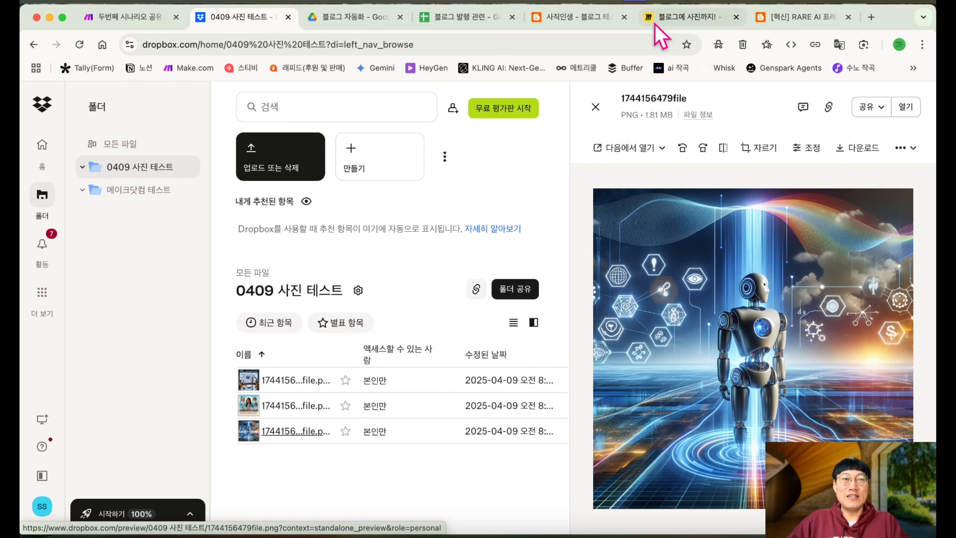
Check the 블로그 발행 관련 spreadsheet, then review the completed Make scenario from the Blogger module back to the first module
click(467, 18)
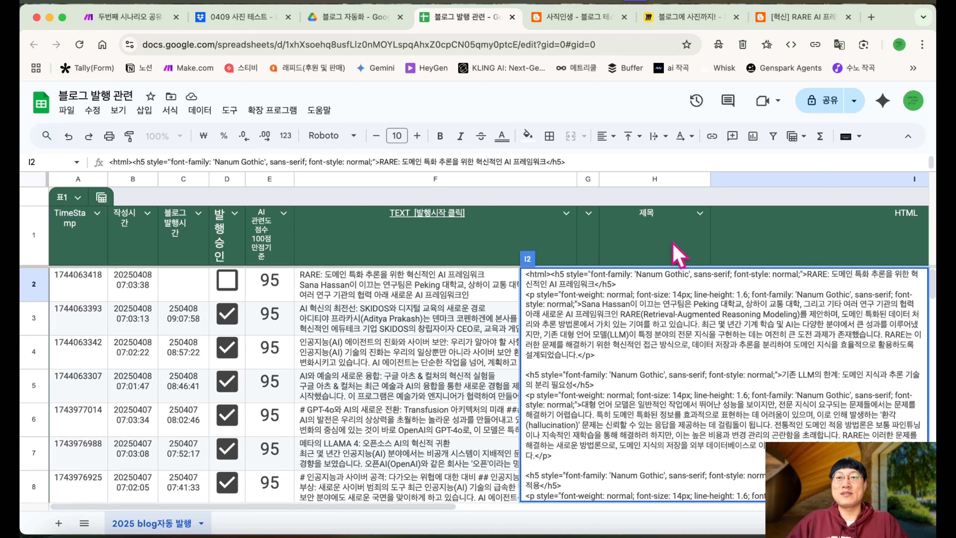
click(139, 19)
scroll(514, 297, down, 5)
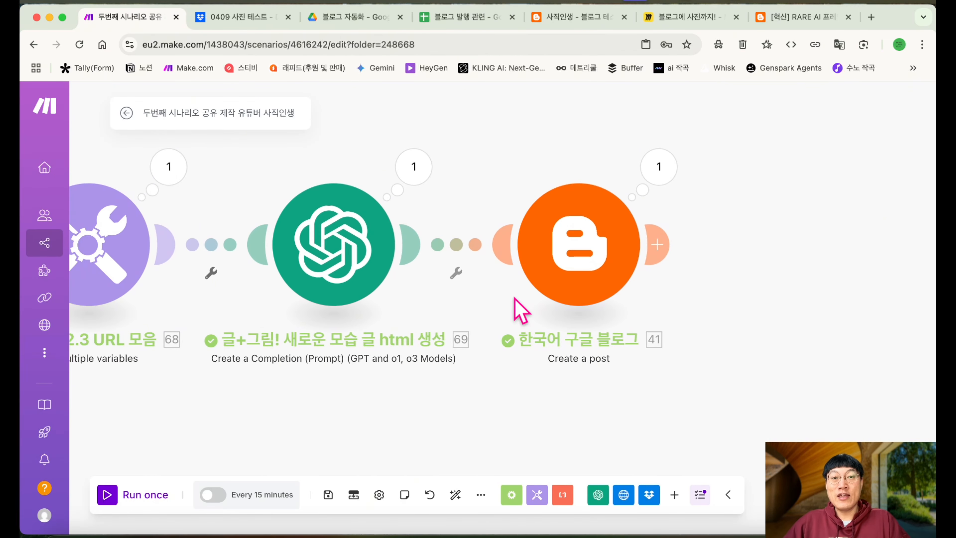
scroll(514, 297, up, 4)
scroll(513, 298, left, 2)
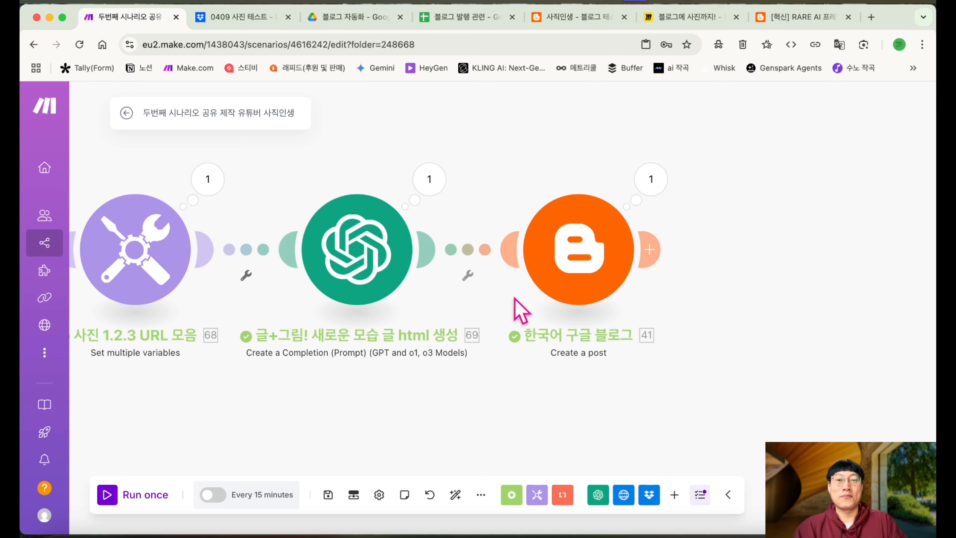
scroll(632, 275, left, 5)
scroll(635, 282, left, 10)
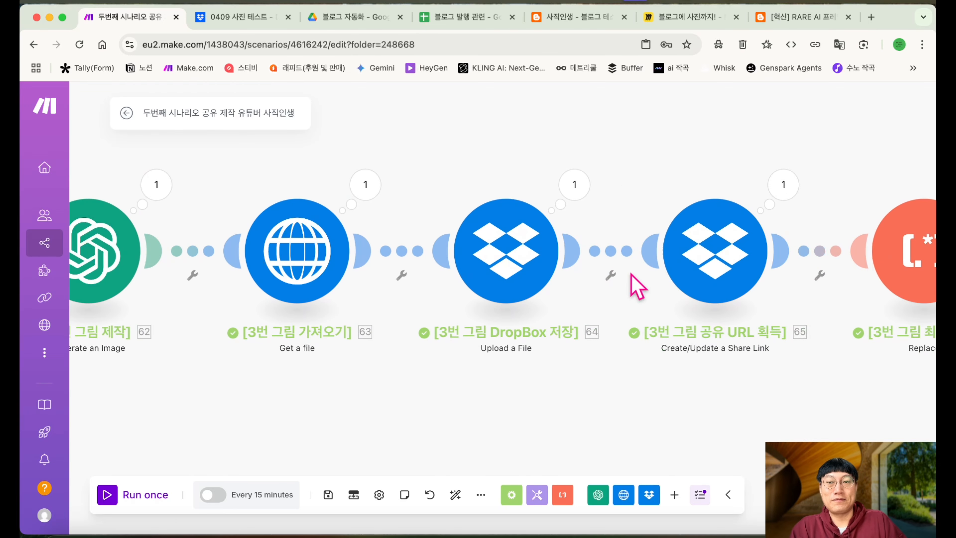
scroll(627, 282, down, 1)
scroll(628, 283, right, 8)
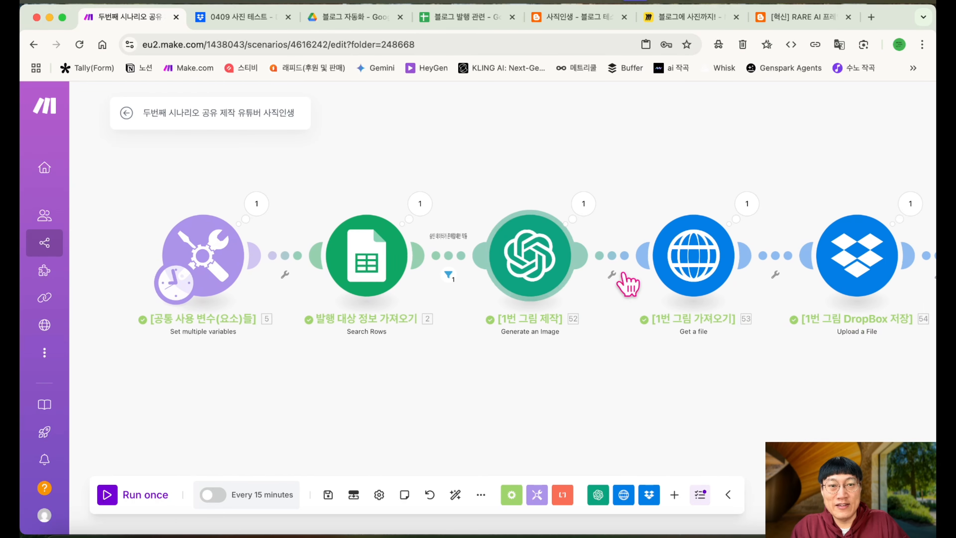
Review the whole chain of modules in the completed scenario, from the image-generation modules to the Blogger module
scroll(679, 361, right, 10)
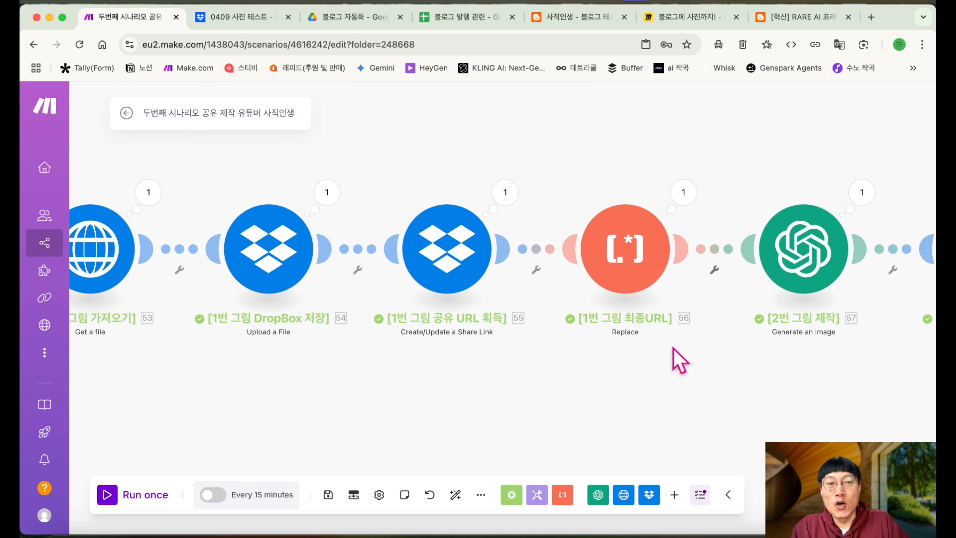
scroll(679, 360, up, 1)
scroll(679, 360, right, 8)
scroll(679, 361, up, 1)
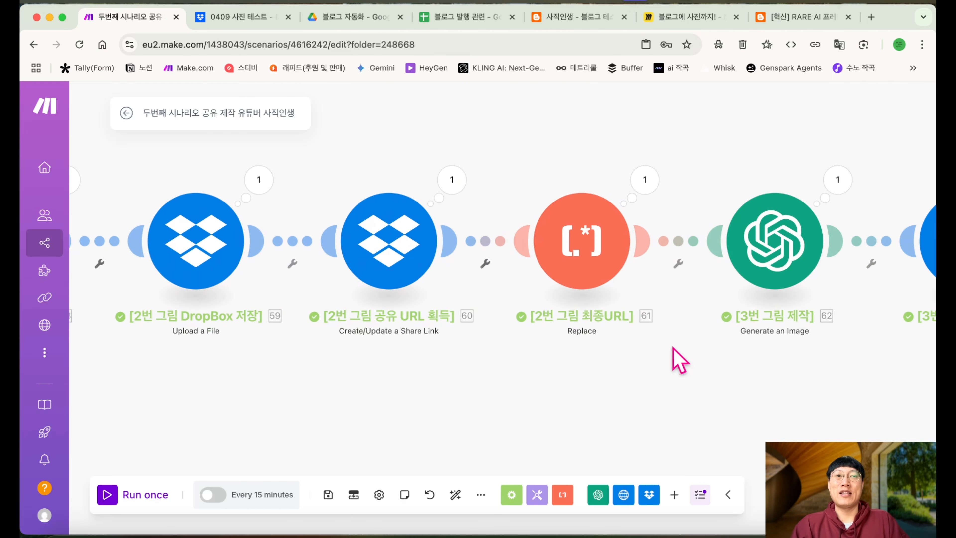
scroll(673, 348, down, 10)
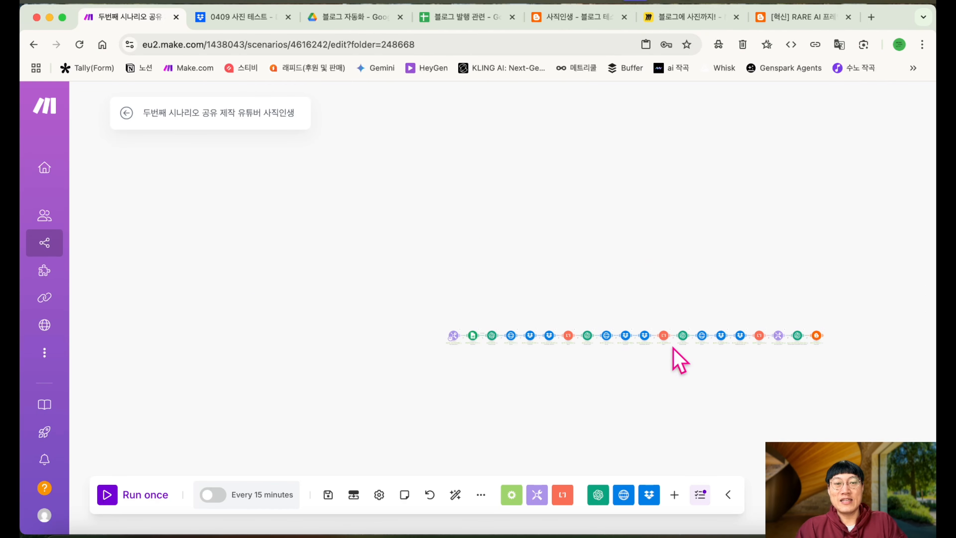
scroll(673, 348, up, 8)
scroll(673, 348, down, 4)
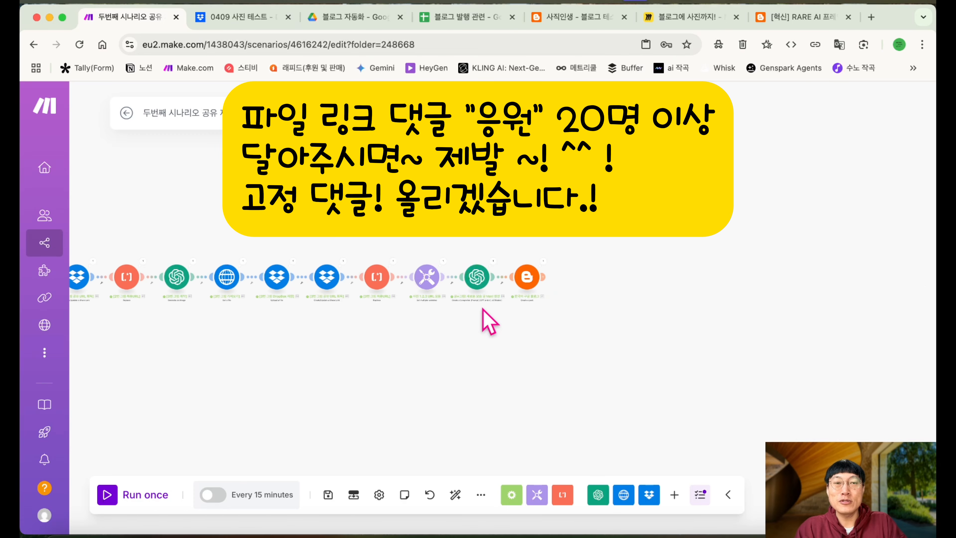
scroll(480, 307, down, 5)
drag(448, 362, 590, 372)
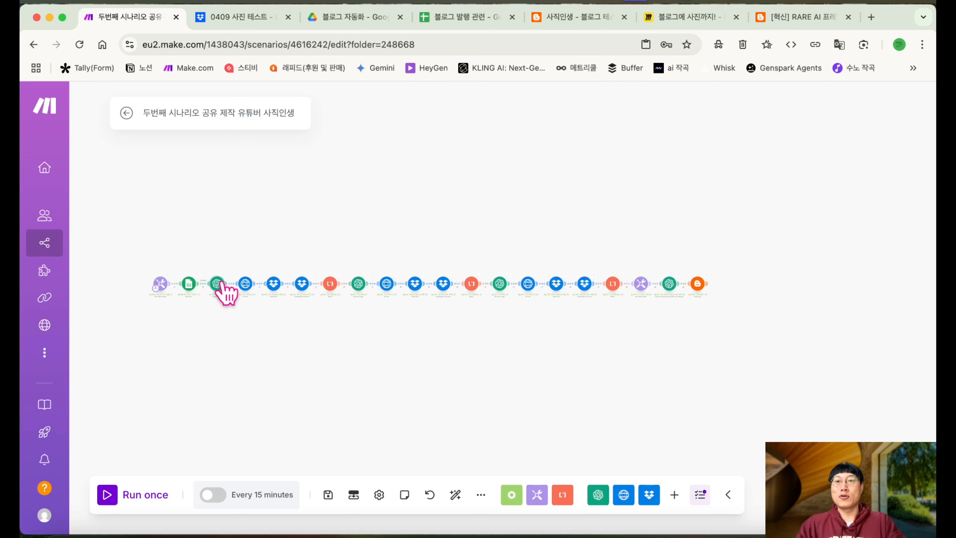
scroll(222, 284, up, 5)
Open the Make organization dashboard in a new tab beside the scenario's tab and create a new scenario
click(872, 19)
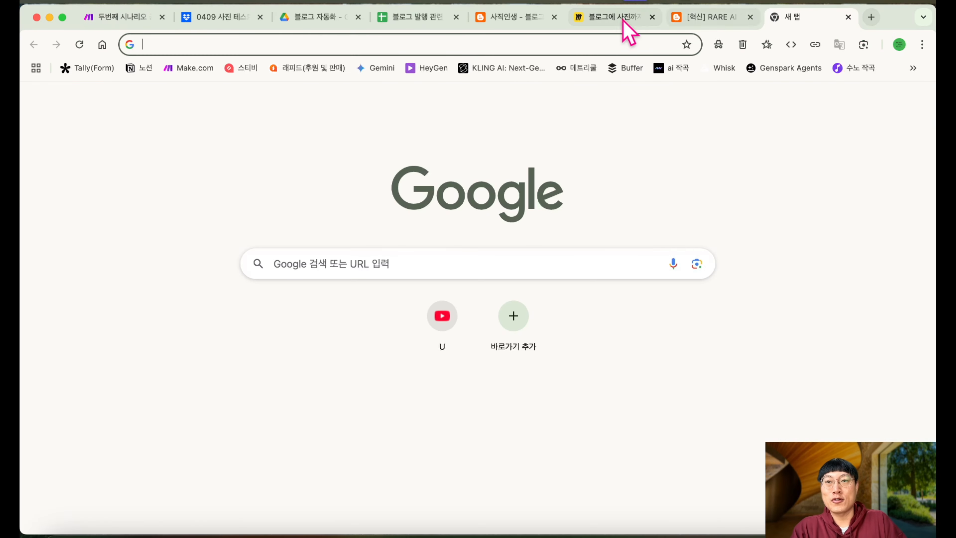
text(eu2.make.com/organization/3182386/)
key(Return)
drag(782, 20, 225, 19)
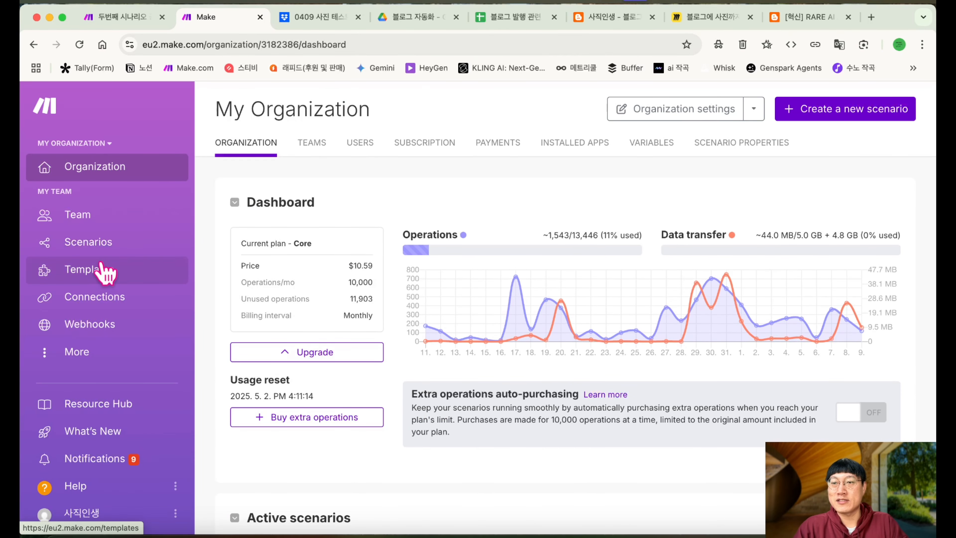
click(781, 110)
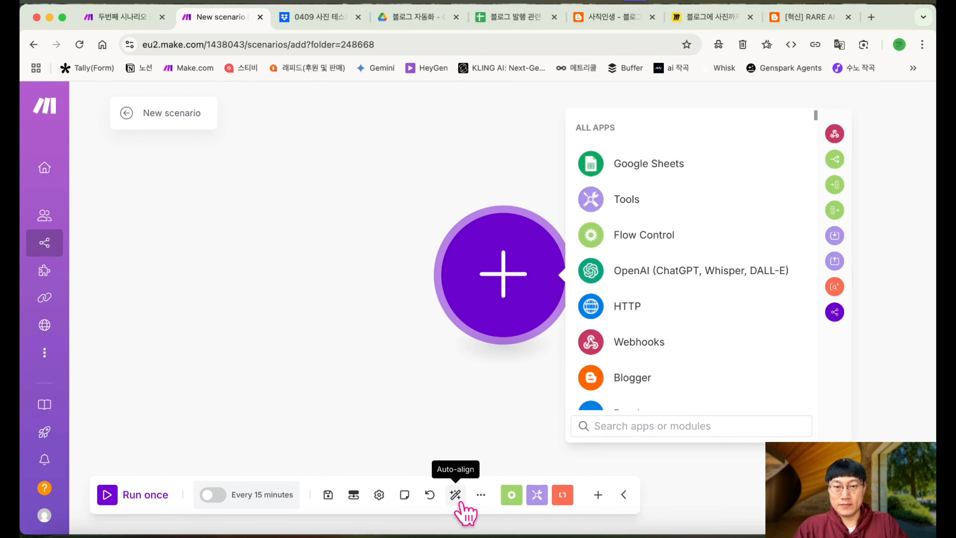
Import the blueprint JSON of the 두번째 시나리오 공유 제작 scenario from the 다운로드 folder into the new scenario
click(481, 496)
click(429, 469)
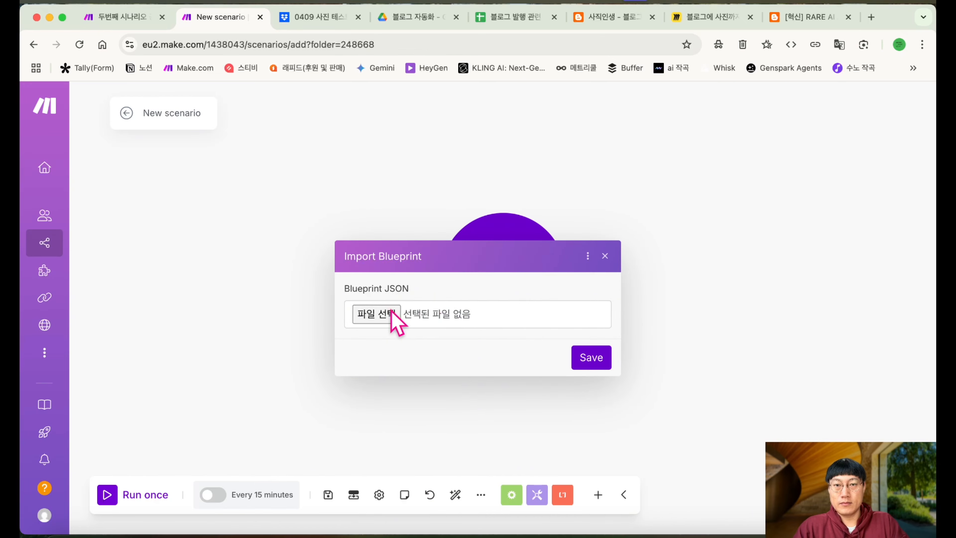
click(377, 314)
double_click(348, 322)
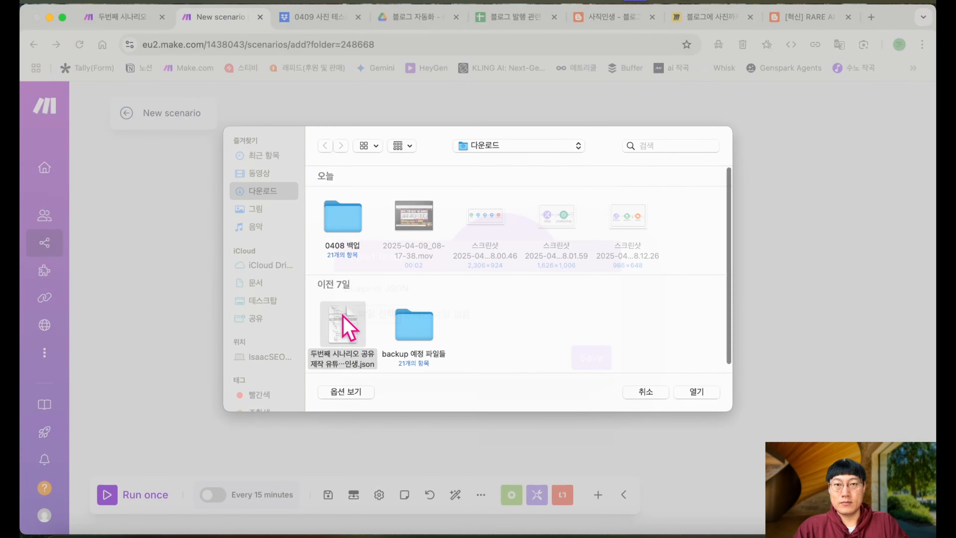
click(590, 358)
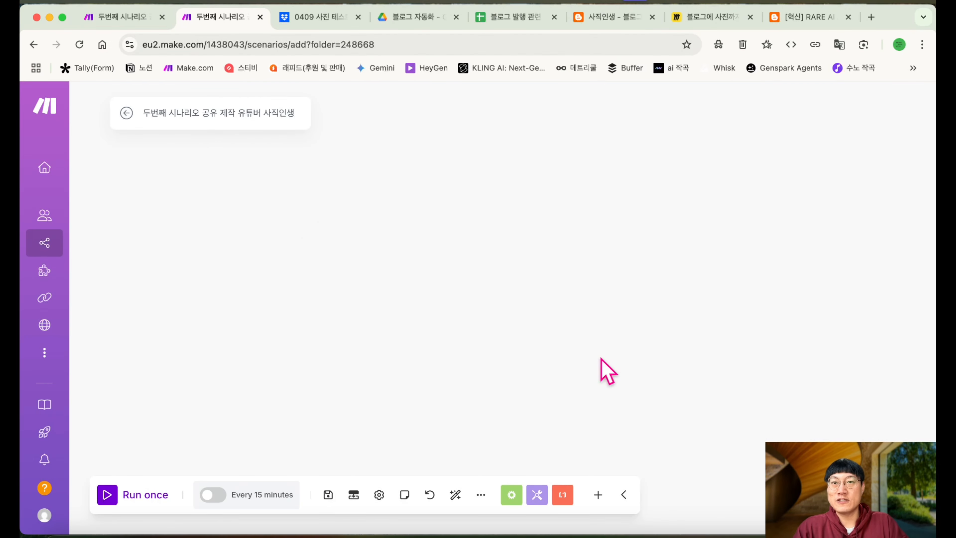
Examine the picture modules of the completed scenario as reference for extending the imported one
click(148, 18)
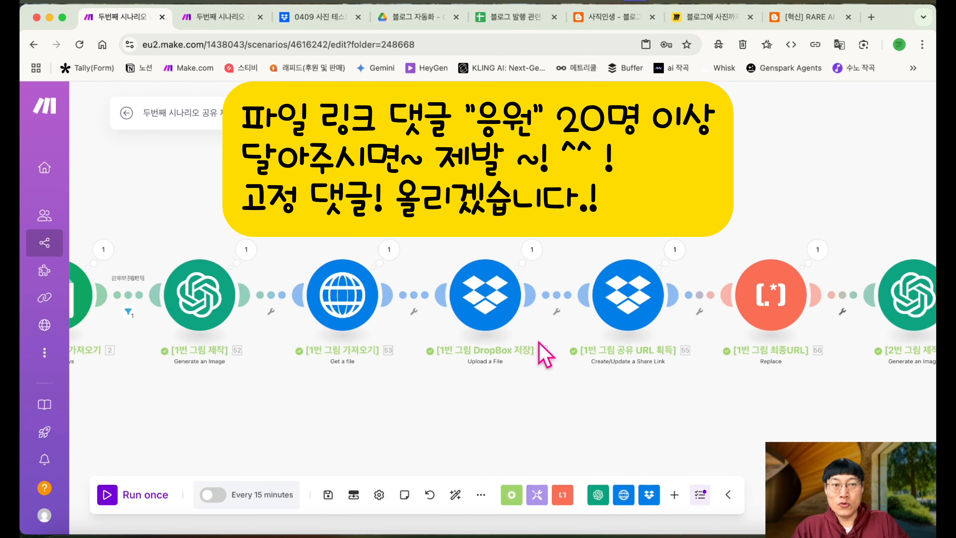
scroll(538, 361, down, 5)
scroll(538, 361, up, 4)
scroll(538, 361, down, 4)
scroll(538, 361, up, 2)
drag(568, 245, 375, 212)
In the imported scenario, unlink the Search Rows module from the Blogger module and move the two modules apart
click(225, 17)
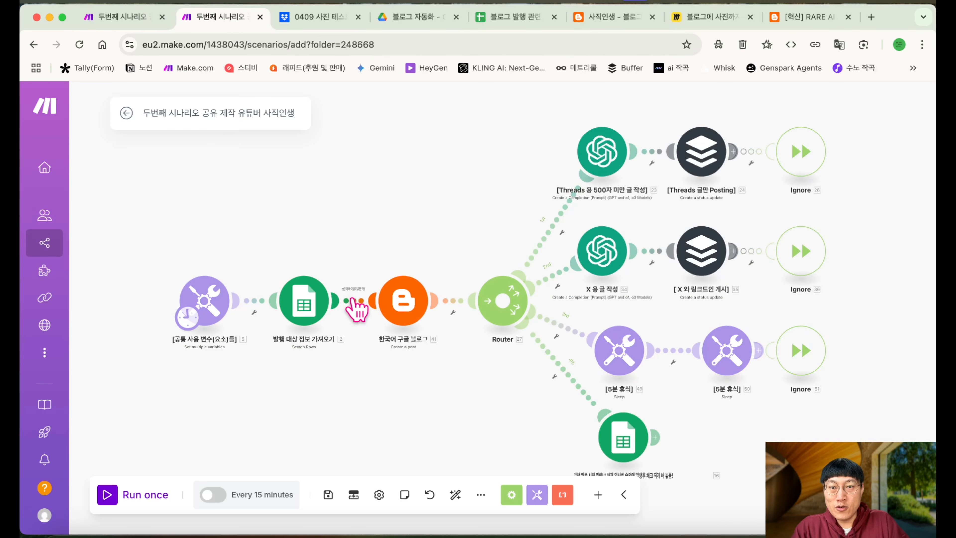
right_click(348, 298)
click(381, 331)
drag(400, 305, 469, 178)
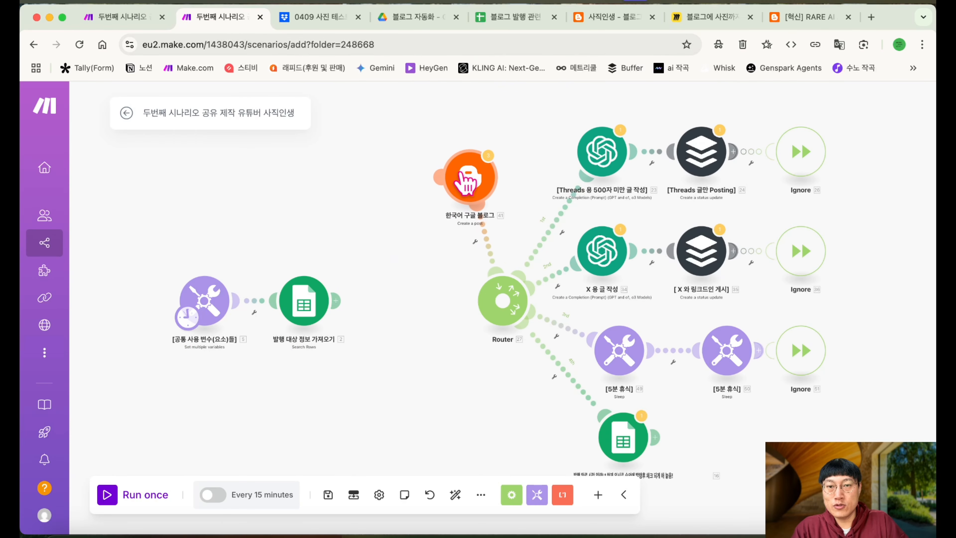
drag(324, 300, 263, 192)
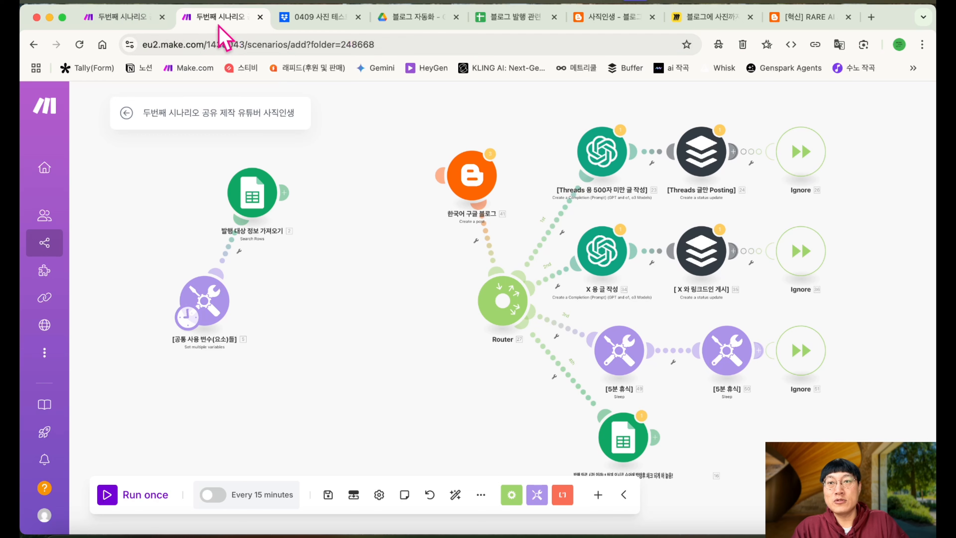
In the completed scenario, select all modules from [1번 그림 제작] through the 글+그림 HTML generation module and copy them
click(140, 24)
click(218, 23)
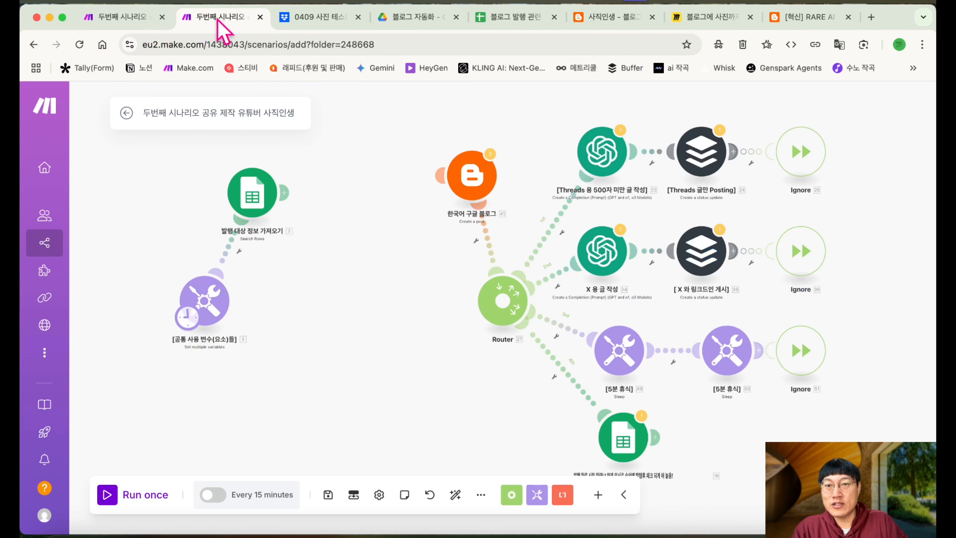
click(127, 23)
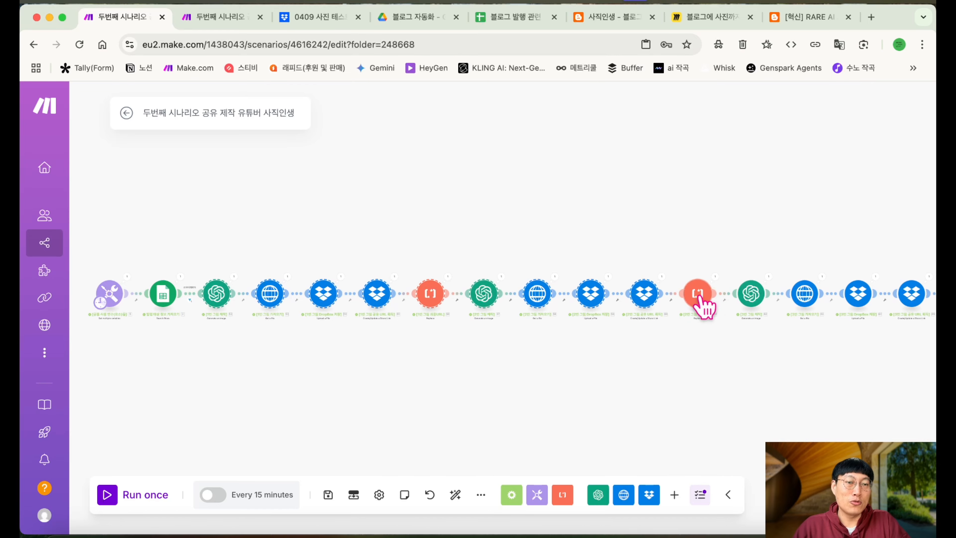
scroll(704, 348, right, 10)
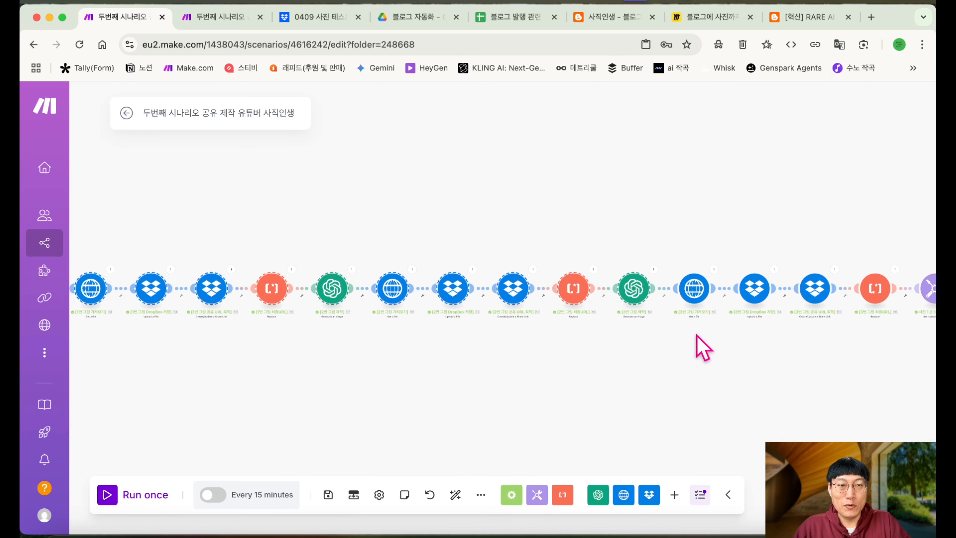
scroll(697, 336, right, 5)
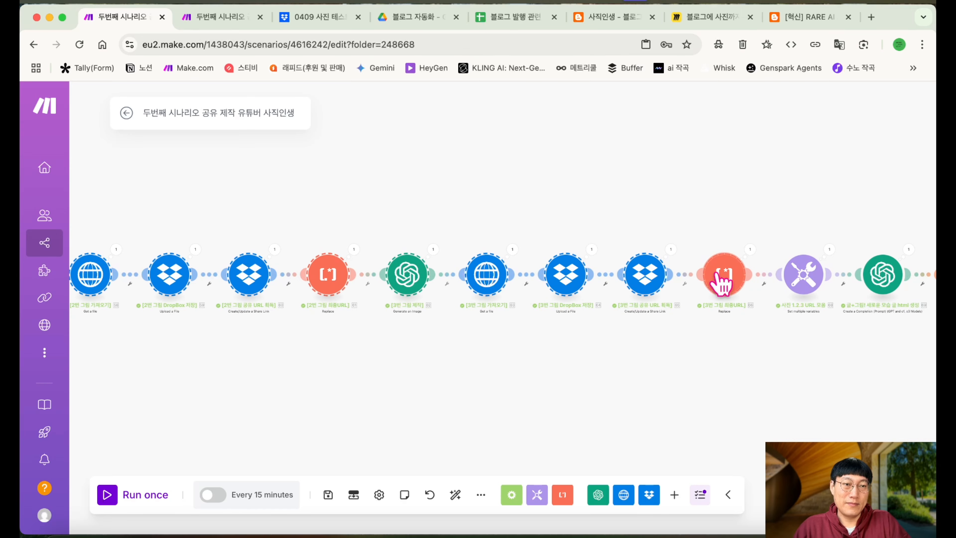
scroll(737, 357, right, 10)
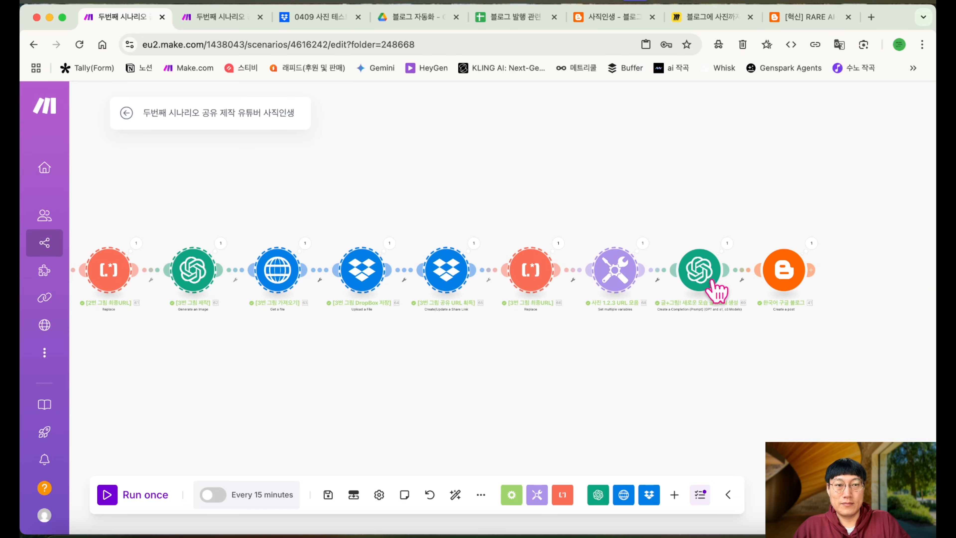
right_click(693, 285)
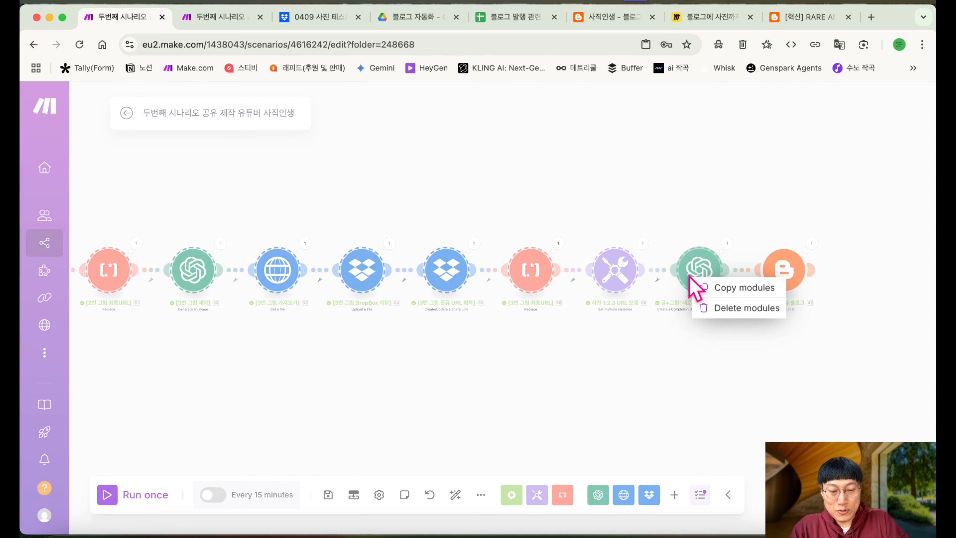
click(711, 288)
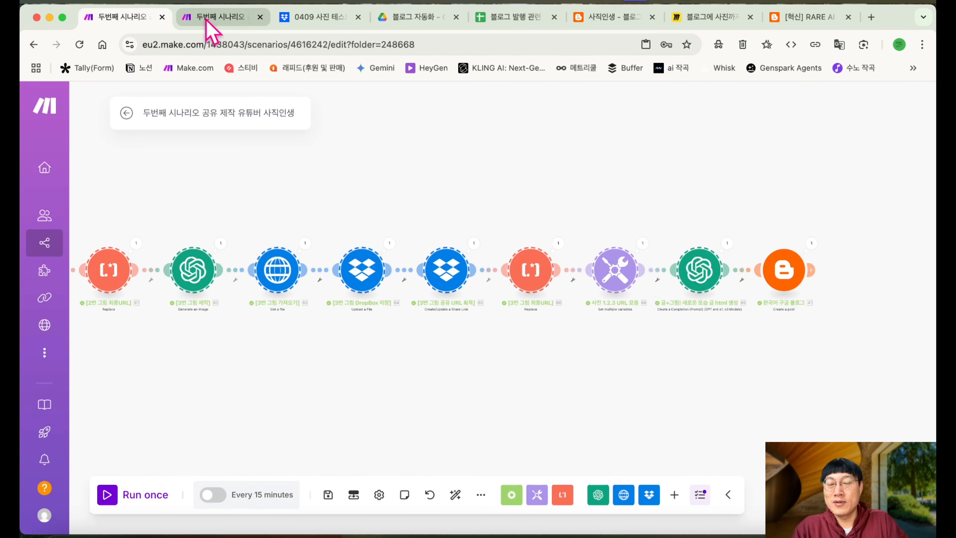
Paste the copied modules into an empty area of the imported scenario
click(217, 27)
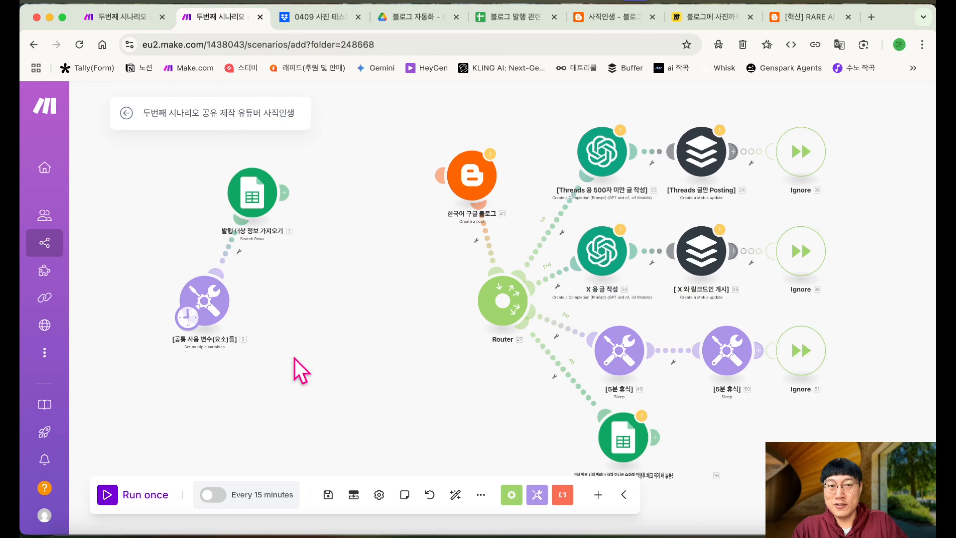
right_click(184, 398)
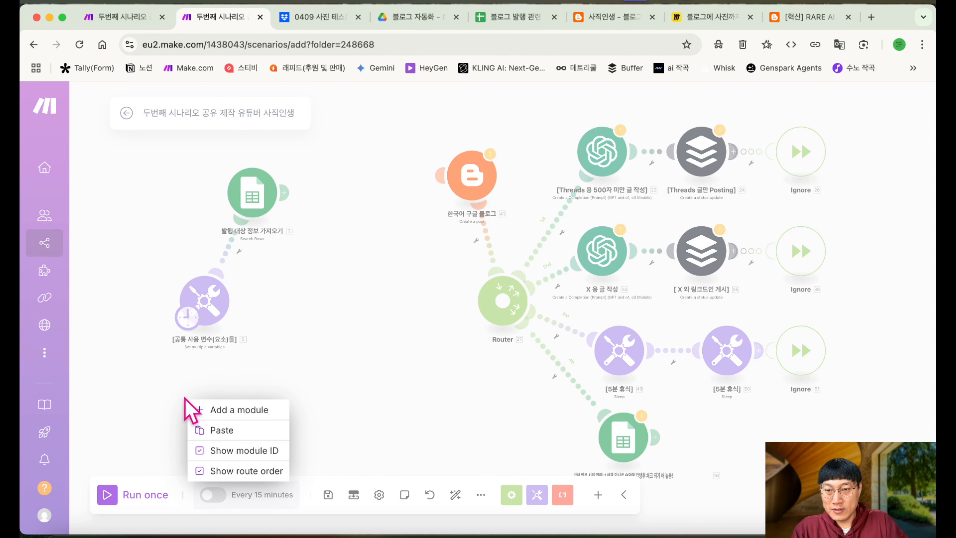
click(239, 436)
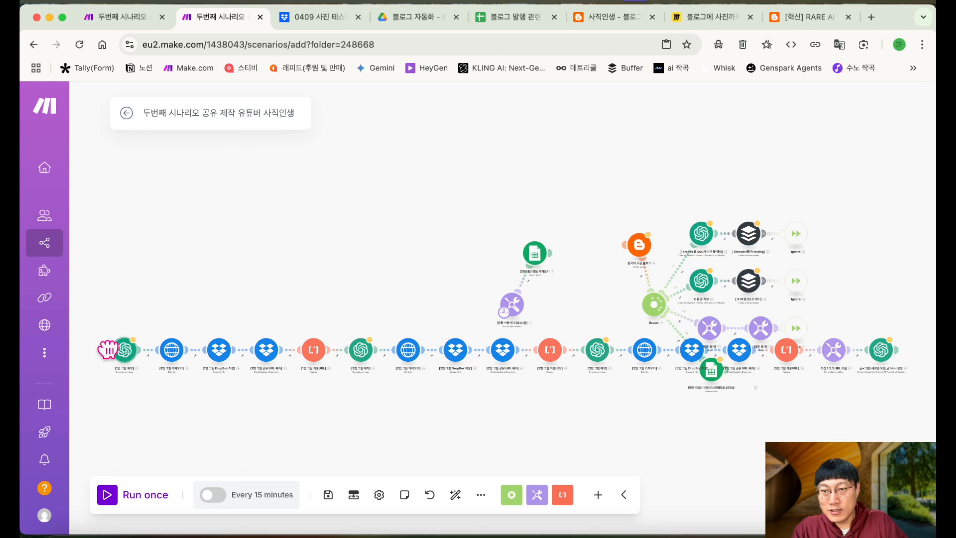
Connect the Search Rows module to [1번 그림 제작] and the HTML generation module to the Blogger module, then auto-align the scenario
drag(108, 351, 214, 274)
drag(536, 248, 537, 251)
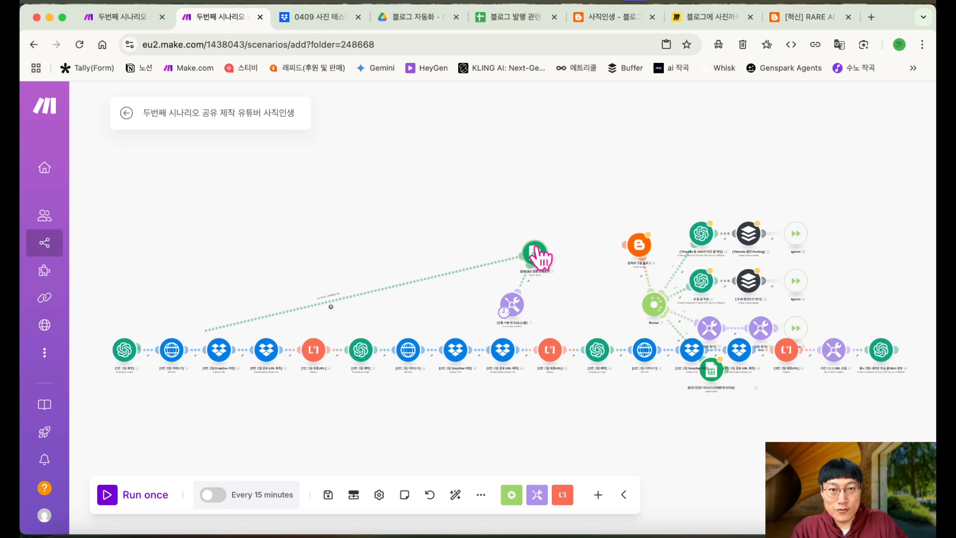
drag(895, 348, 625, 252)
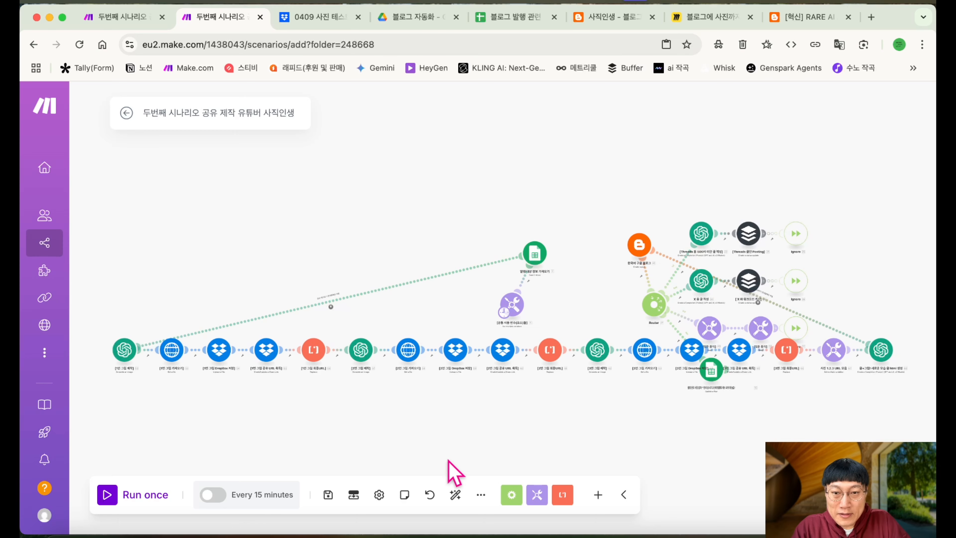
click(455, 495)
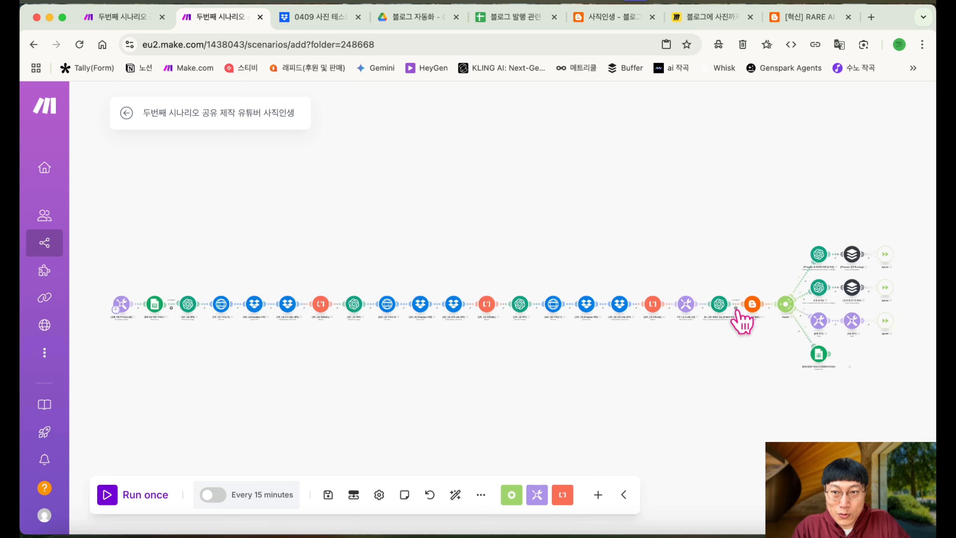
Clear the label and the Row number condition of the filter between the HTML generation and Blogger modules, and save it
scroll(737, 312, up, 5)
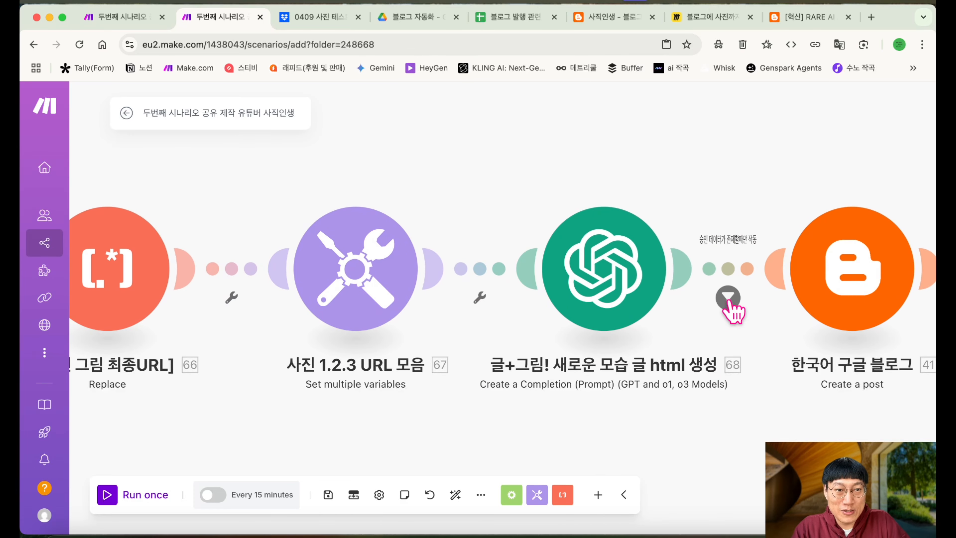
click(728, 300)
key(BackSpace)
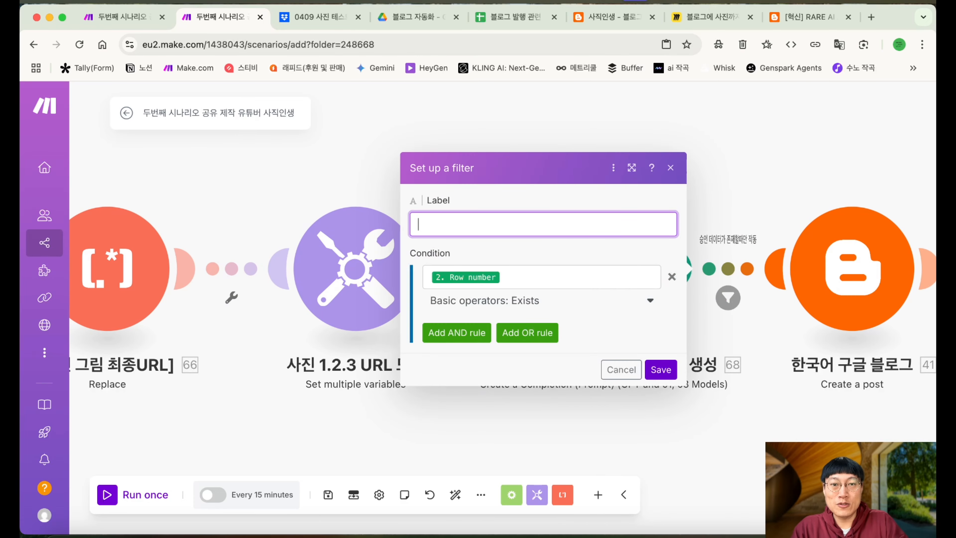
click(671, 276)
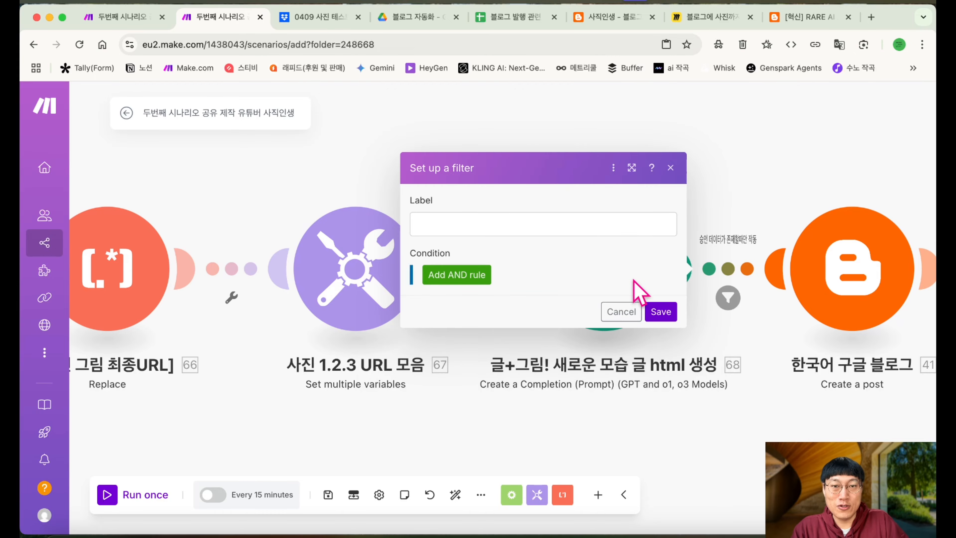
click(657, 314)
Check the label and condition of the filter between the Search Rows and [1번 그림 제작] modules, and save it
scroll(746, 324, left, 20)
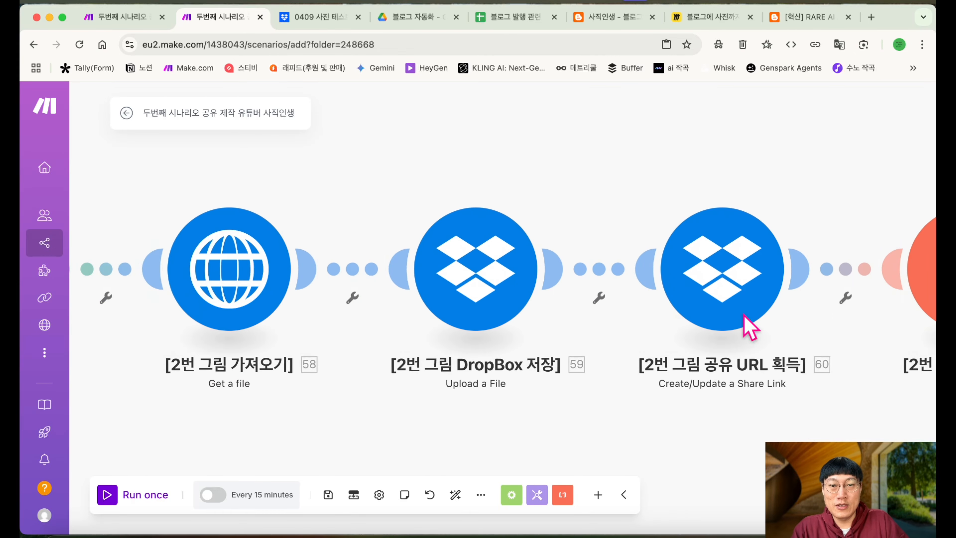
scroll(748, 325, left, 20)
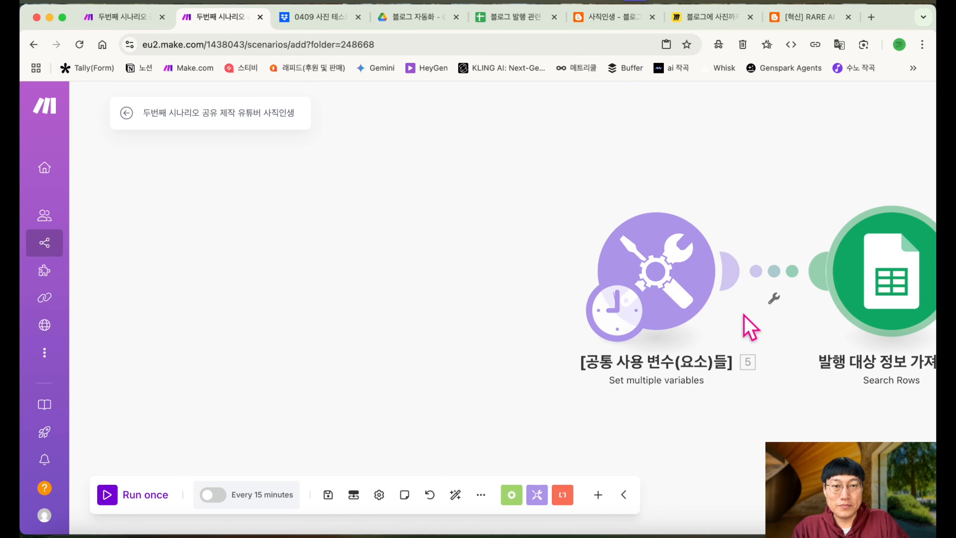
click(650, 298)
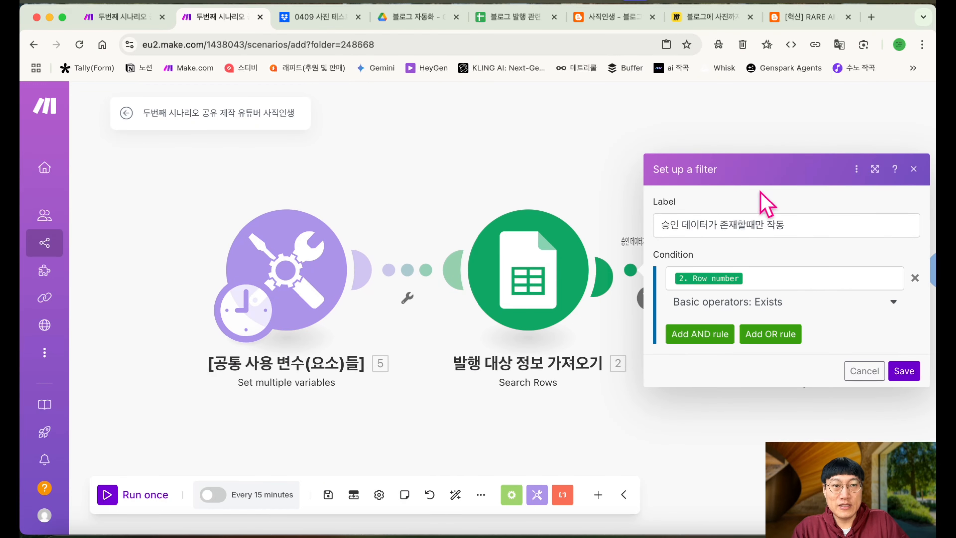
click(904, 371)
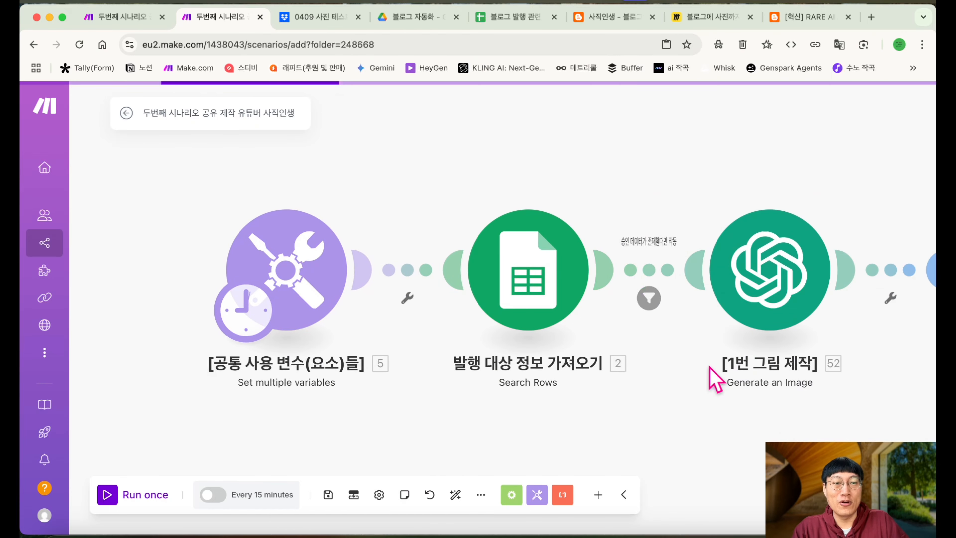
Check the settings of the pasted [1번 그림 제작] and [2번 그림 가져오기] modules, closing each without saving
scroll(602, 316, right, 6)
click(496, 262)
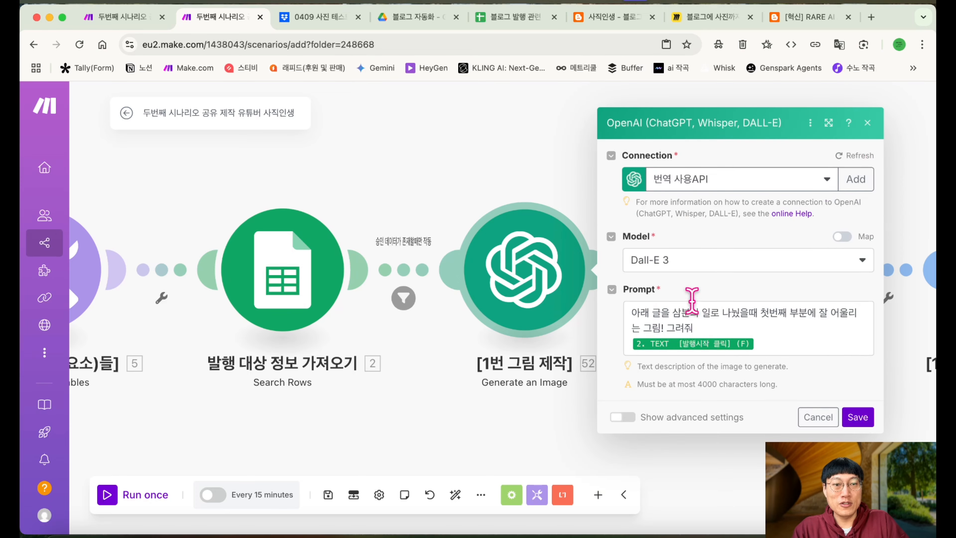
click(866, 123)
scroll(674, 305, right, 10)
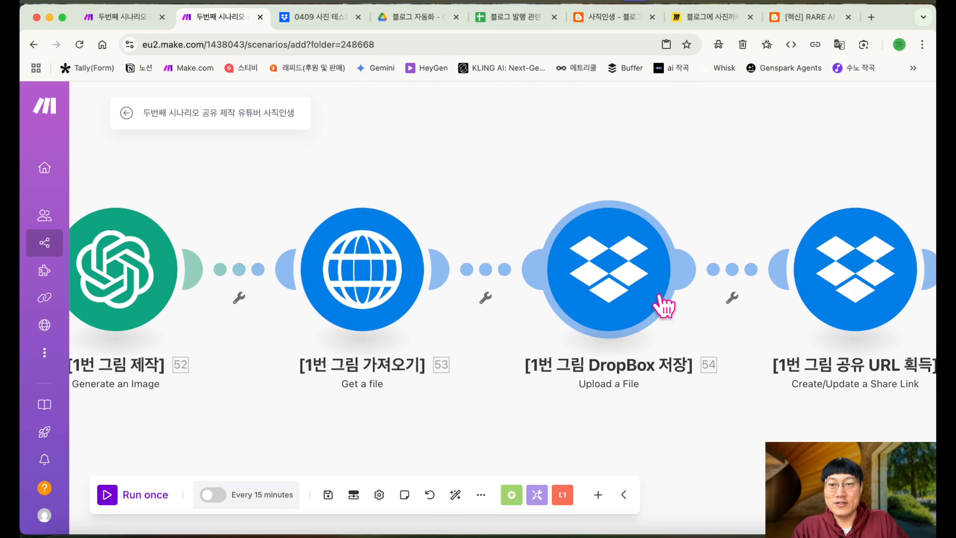
scroll(428, 343, right, 15)
click(487, 279)
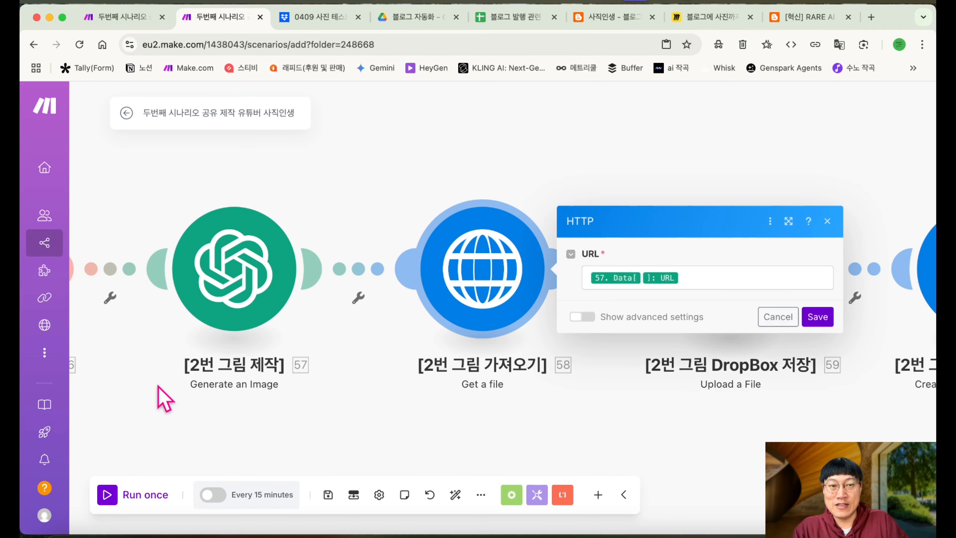
click(827, 221)
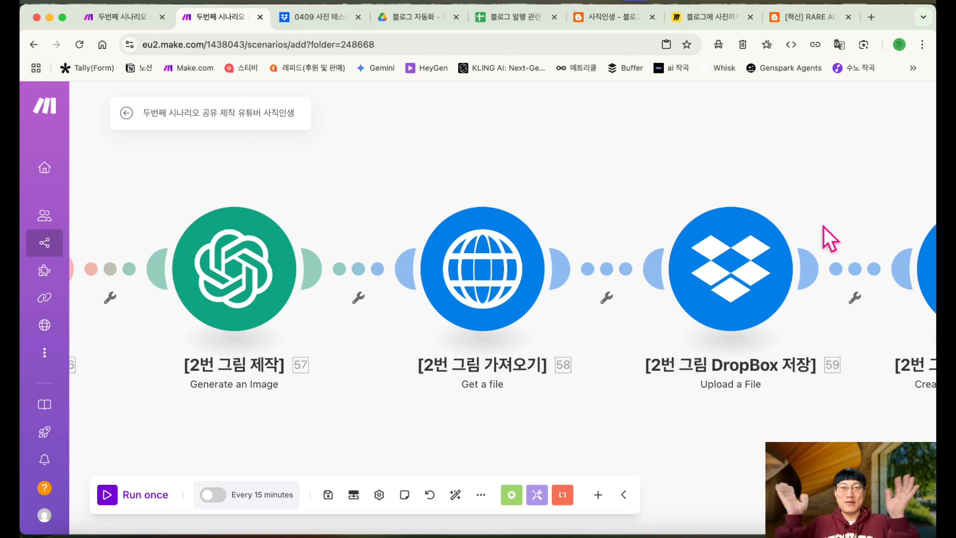